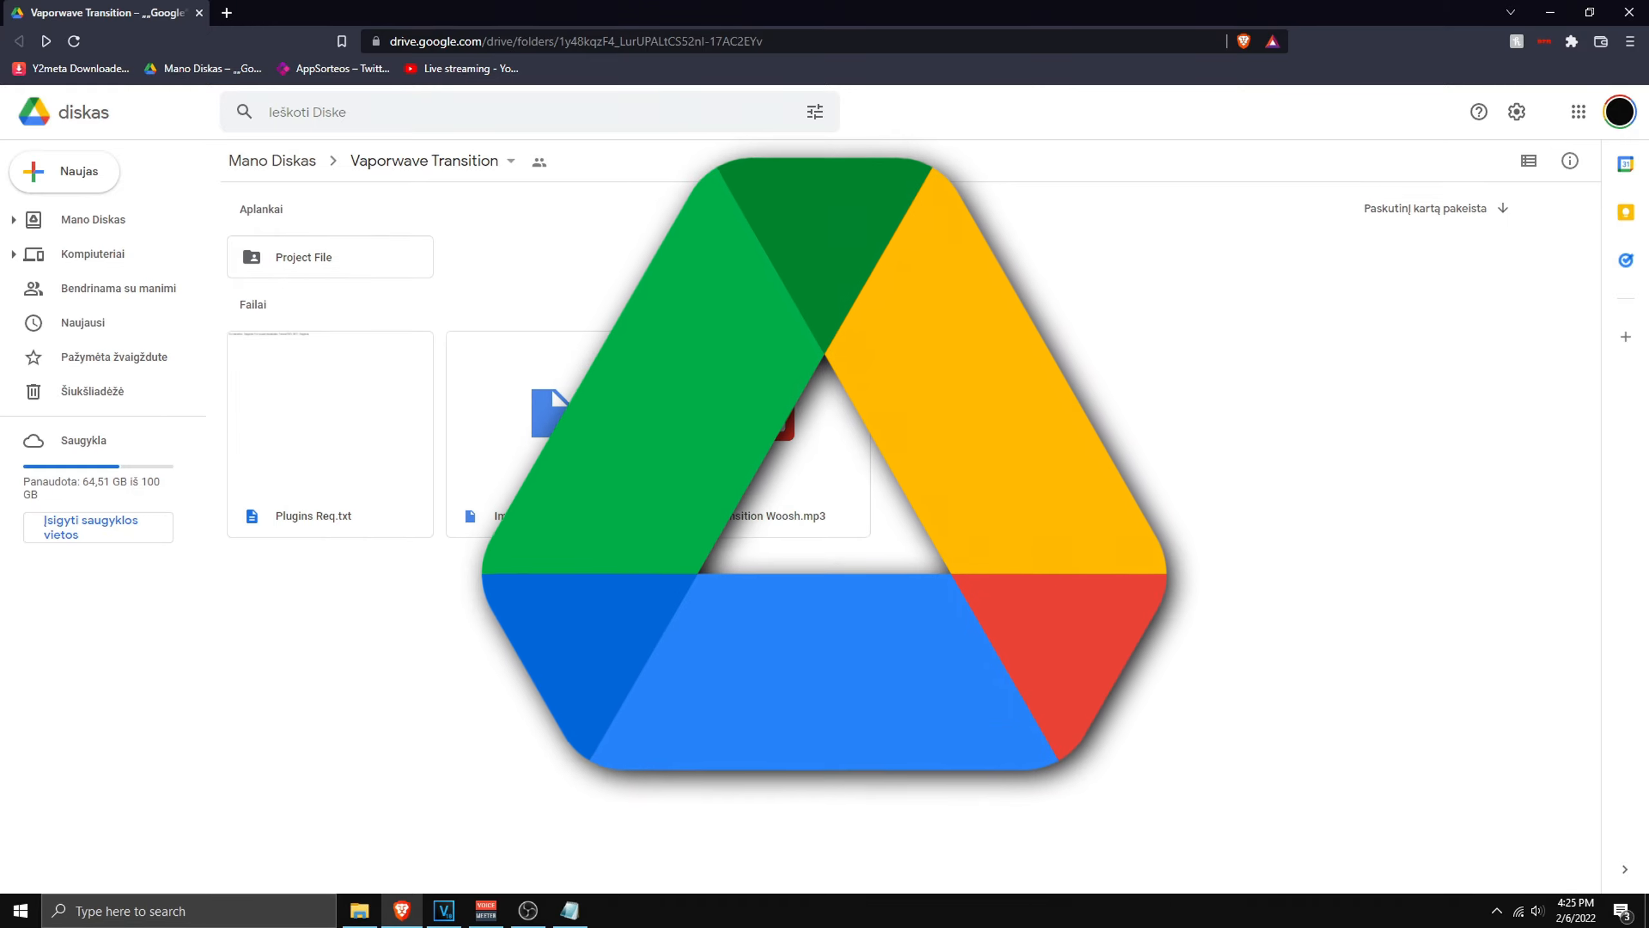
# Step: Show the download options for the Project File folder in the shared Vaporwave Transition folder
pyautogui.click(341, 276)
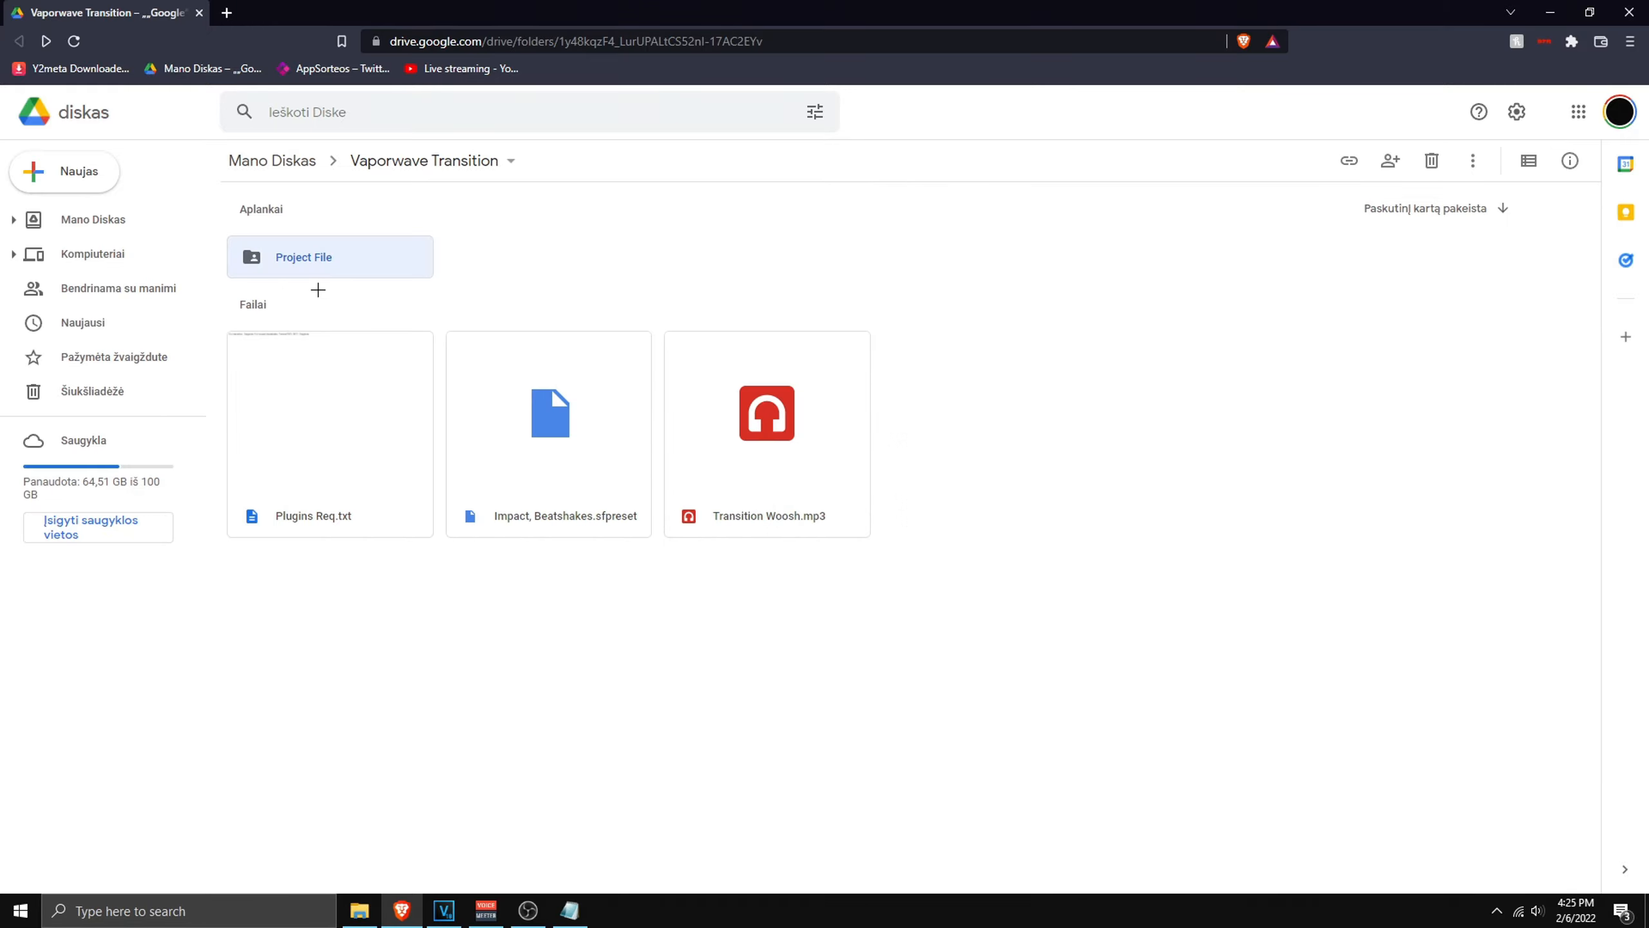
pyautogui.rightClick(367, 264)
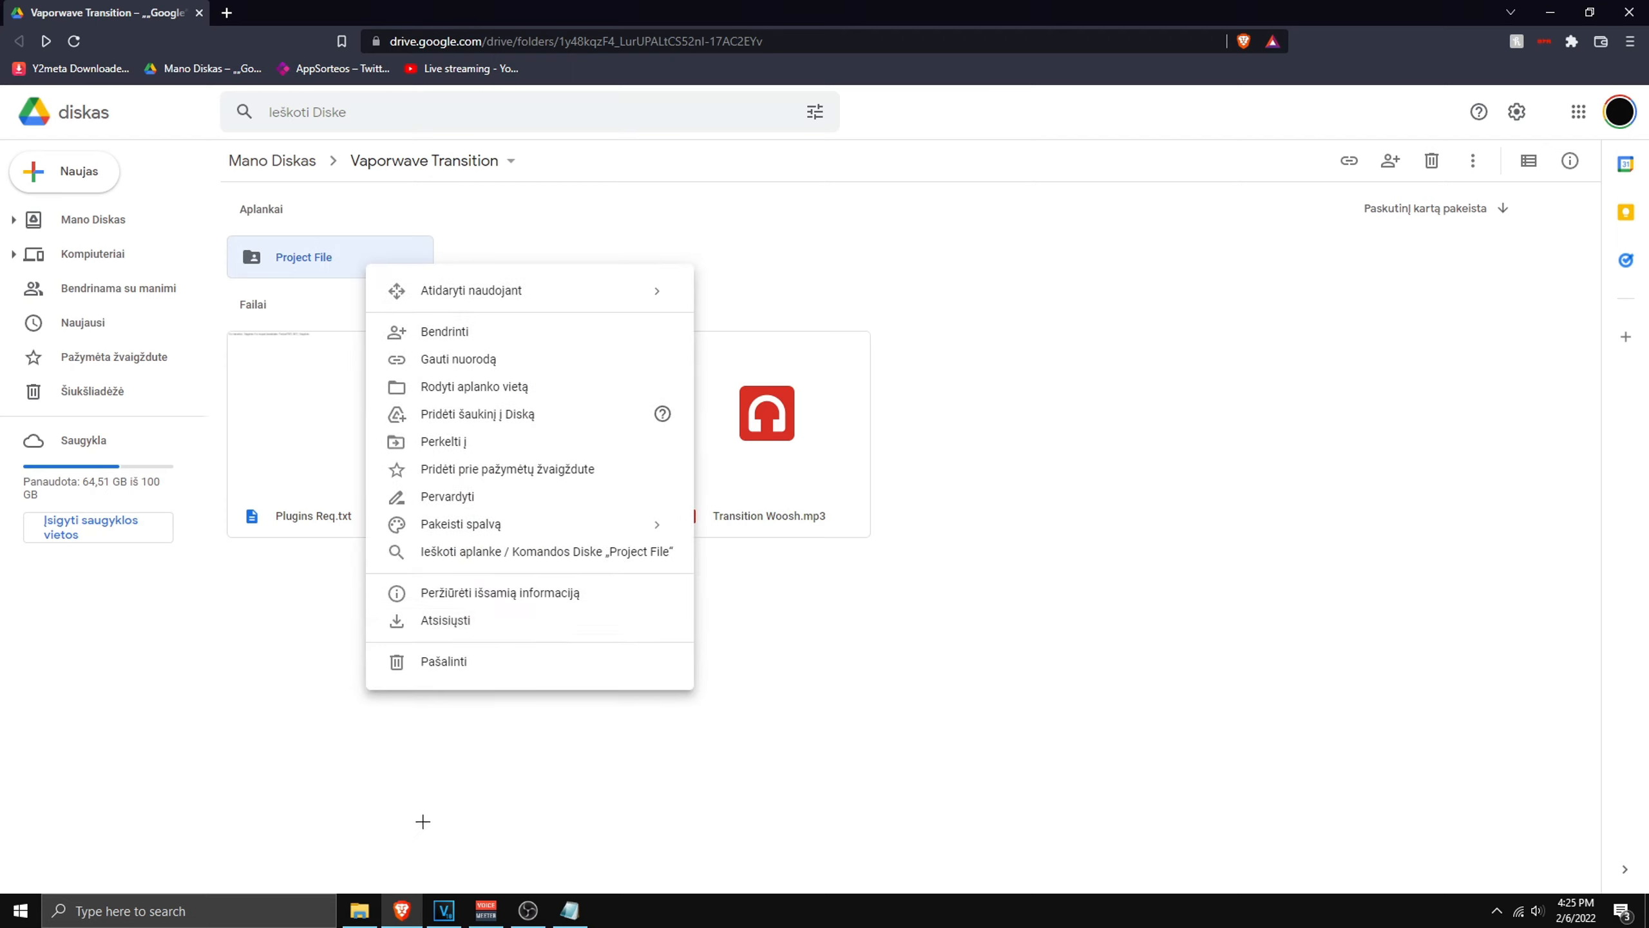
# Step: Switch to File Explorer and open the Vaporwave Transition VEGAS Pro project from the Project File folder
pyautogui.click(360, 910)
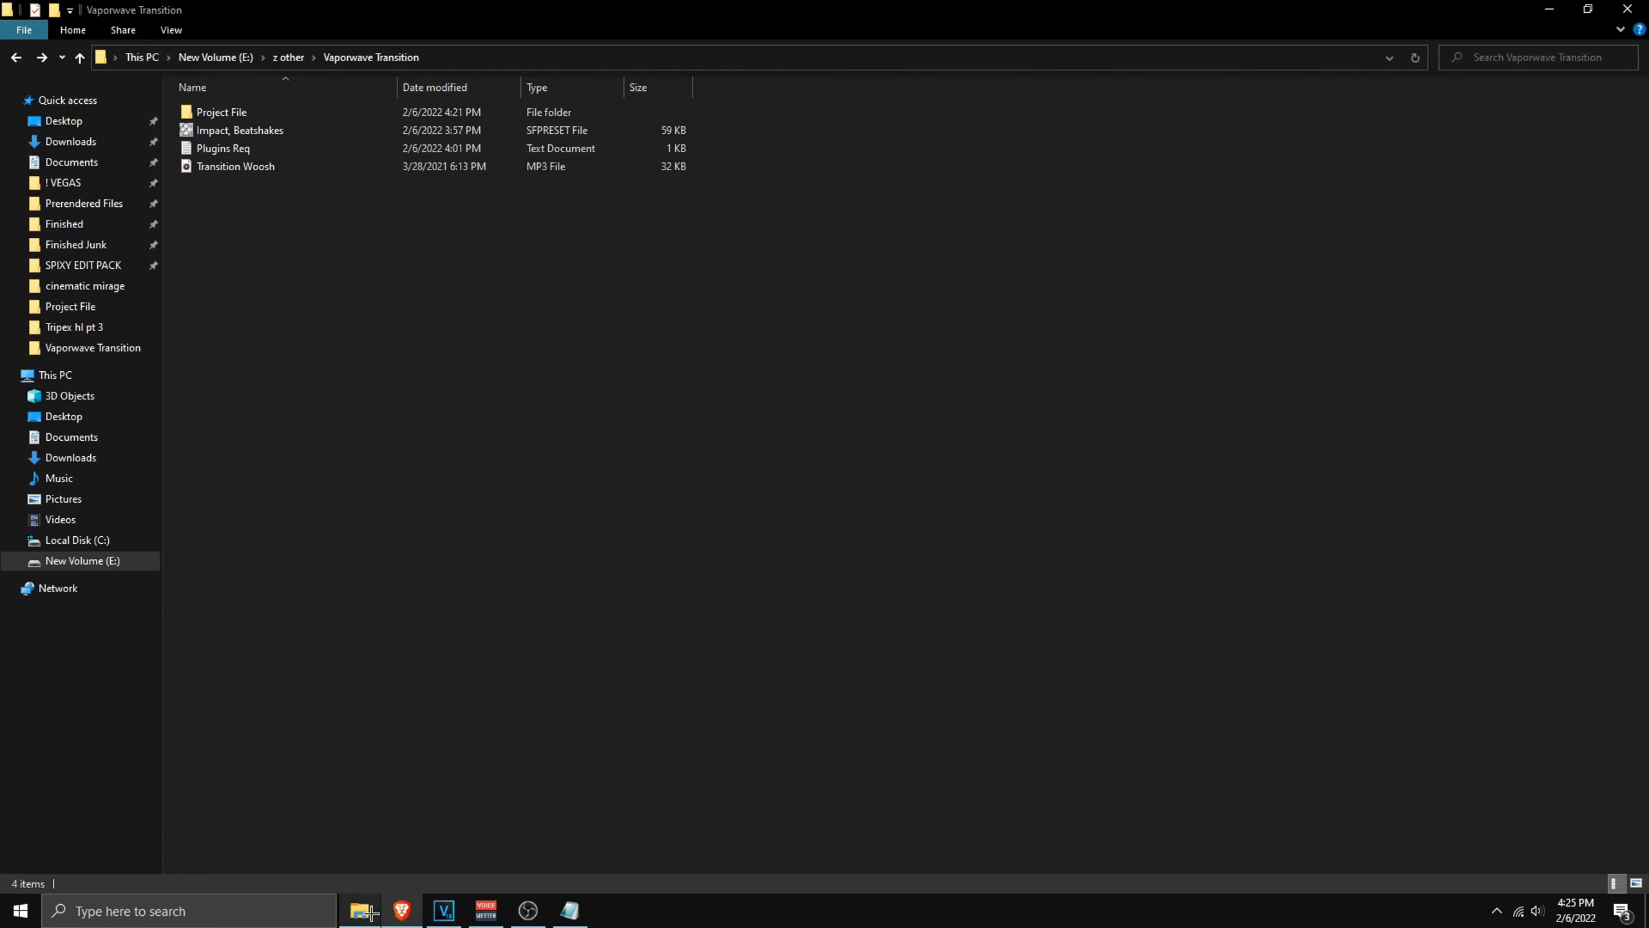
pyautogui.doubleClick(237, 105)
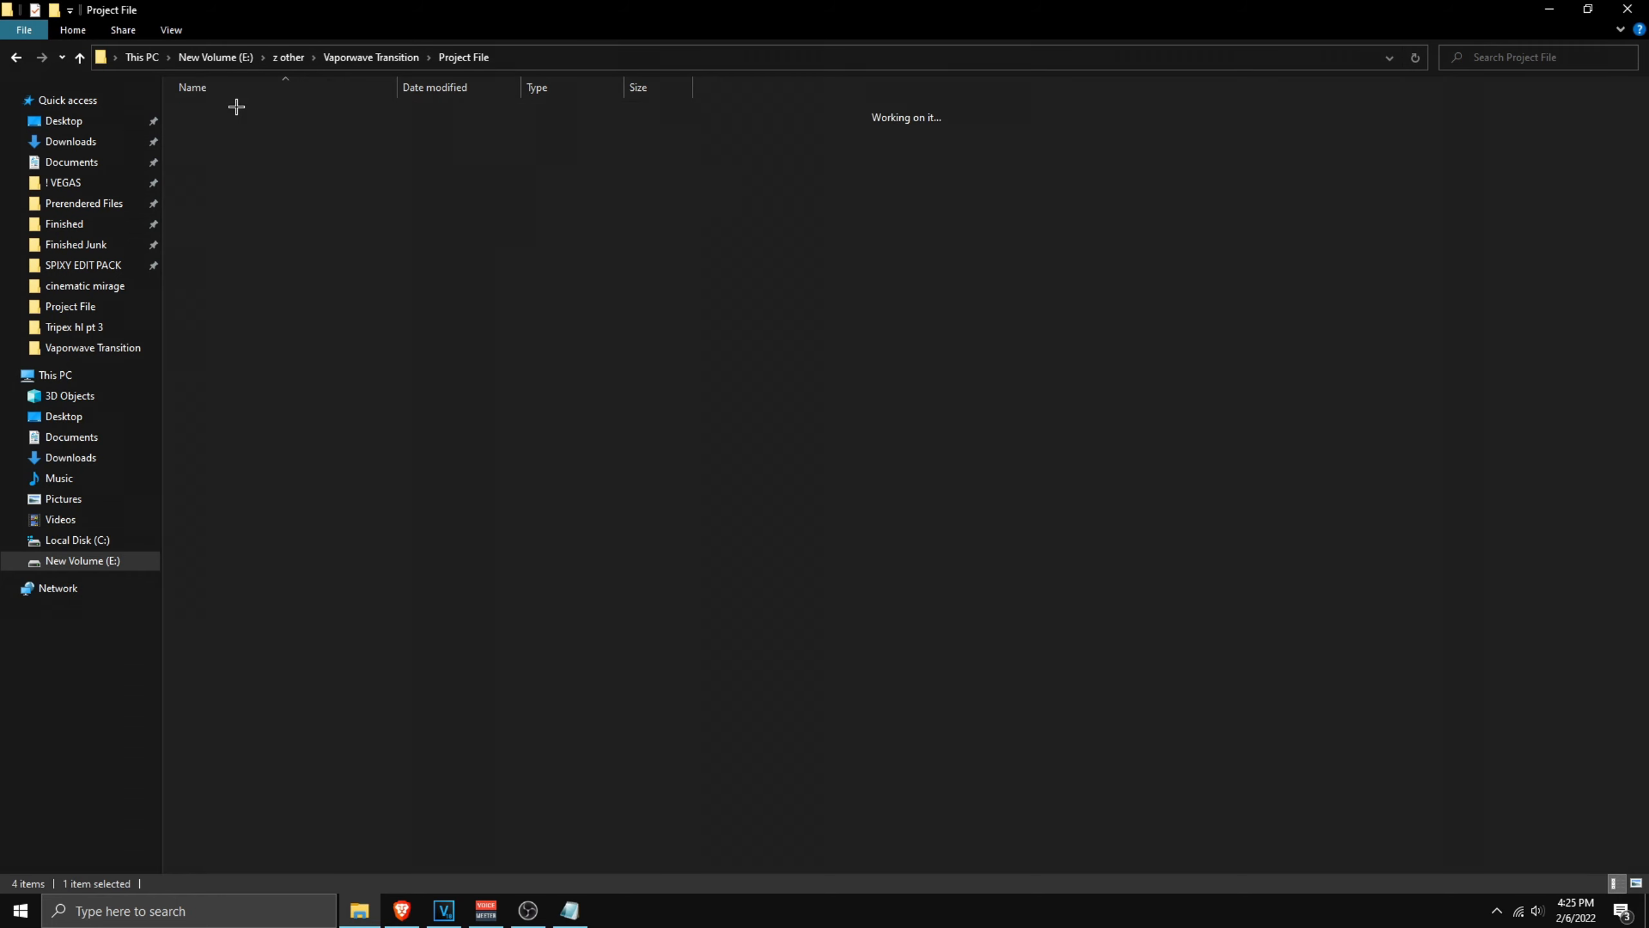
pyautogui.moveTo(334, 628); pyautogui.dragTo(302, 462)
pyautogui.click(279, 520)
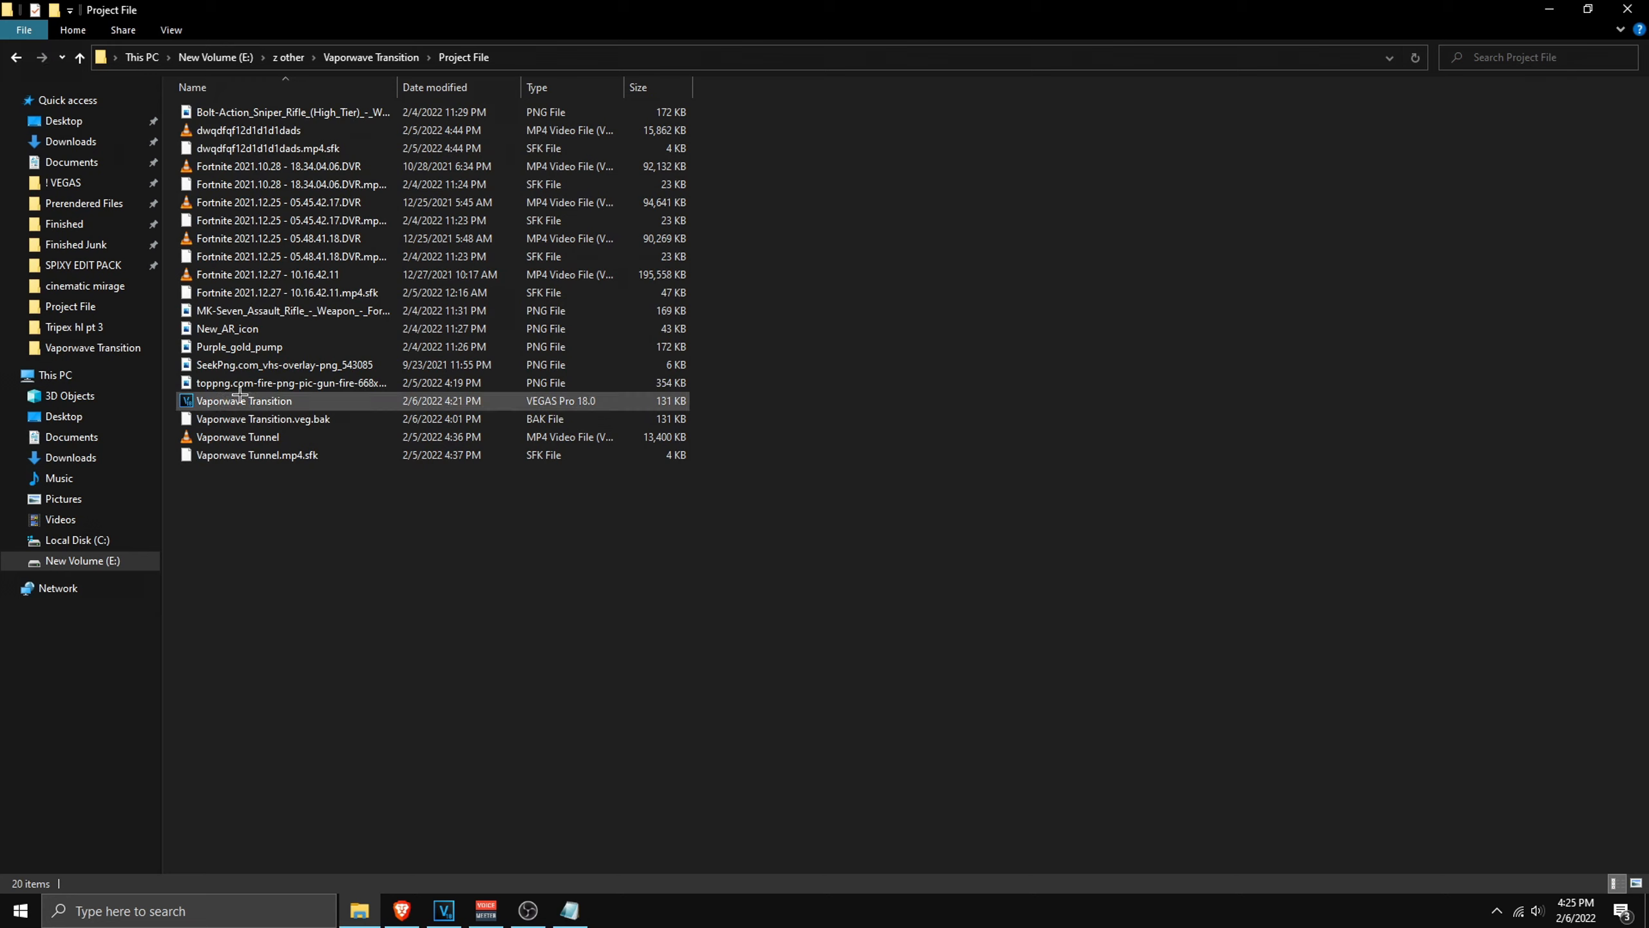
pyautogui.click(273, 402)
pyautogui.doubleClick(277, 400)
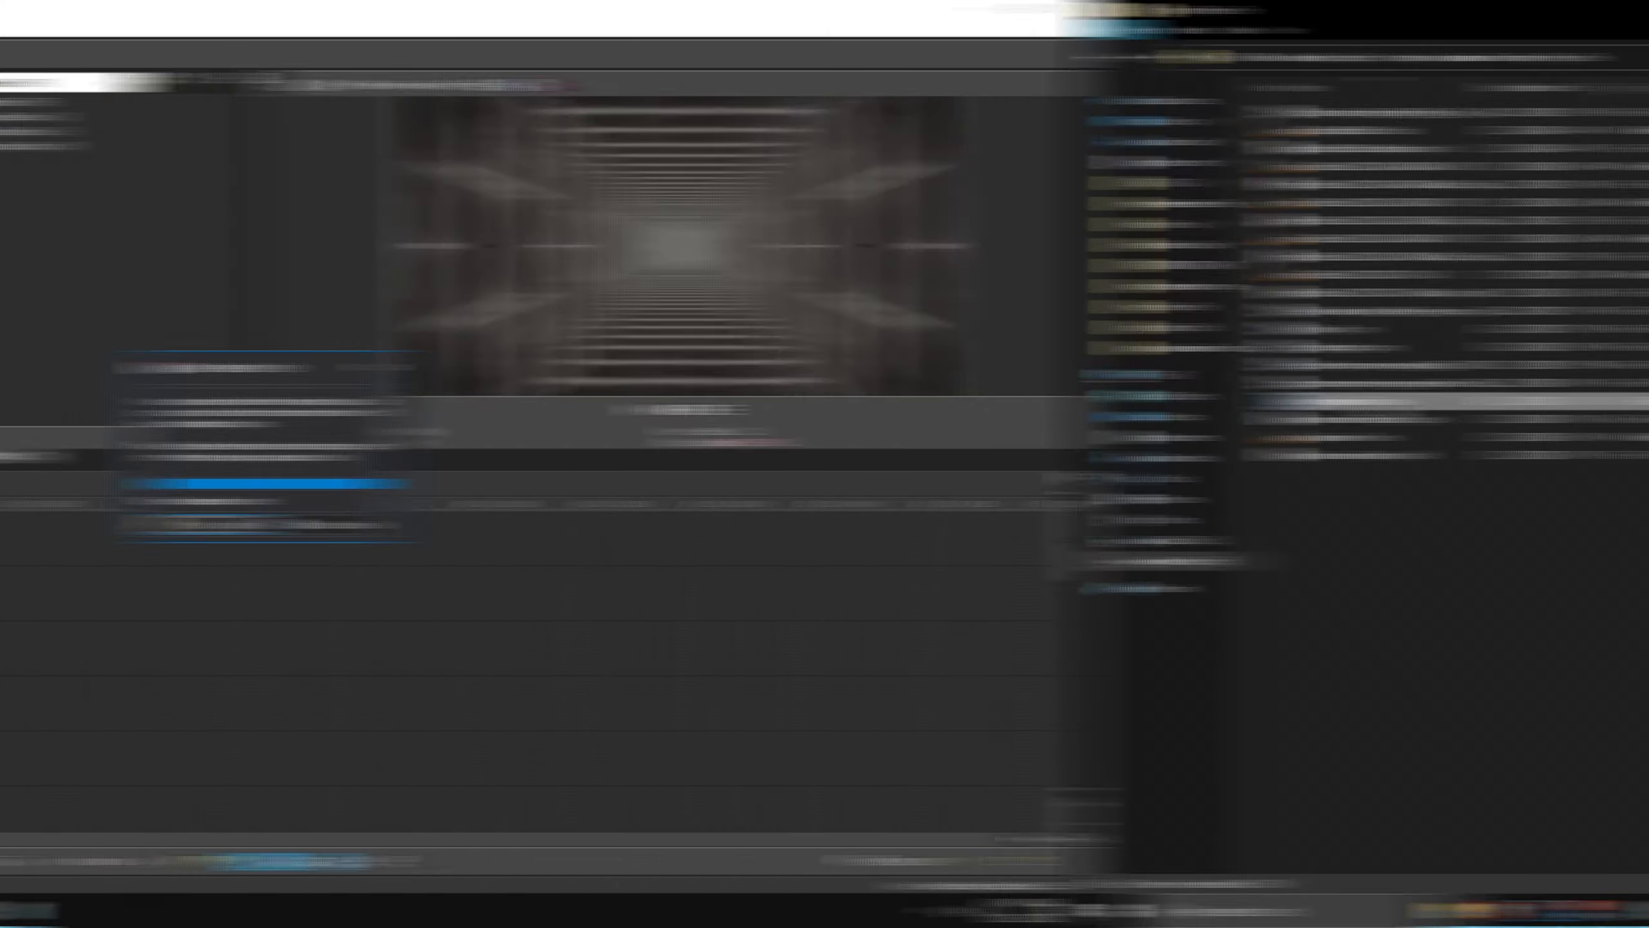
# Step: Examine the template's stacked tracks and START/END markers, down to the final audio track
pyautogui.click(885, 525)
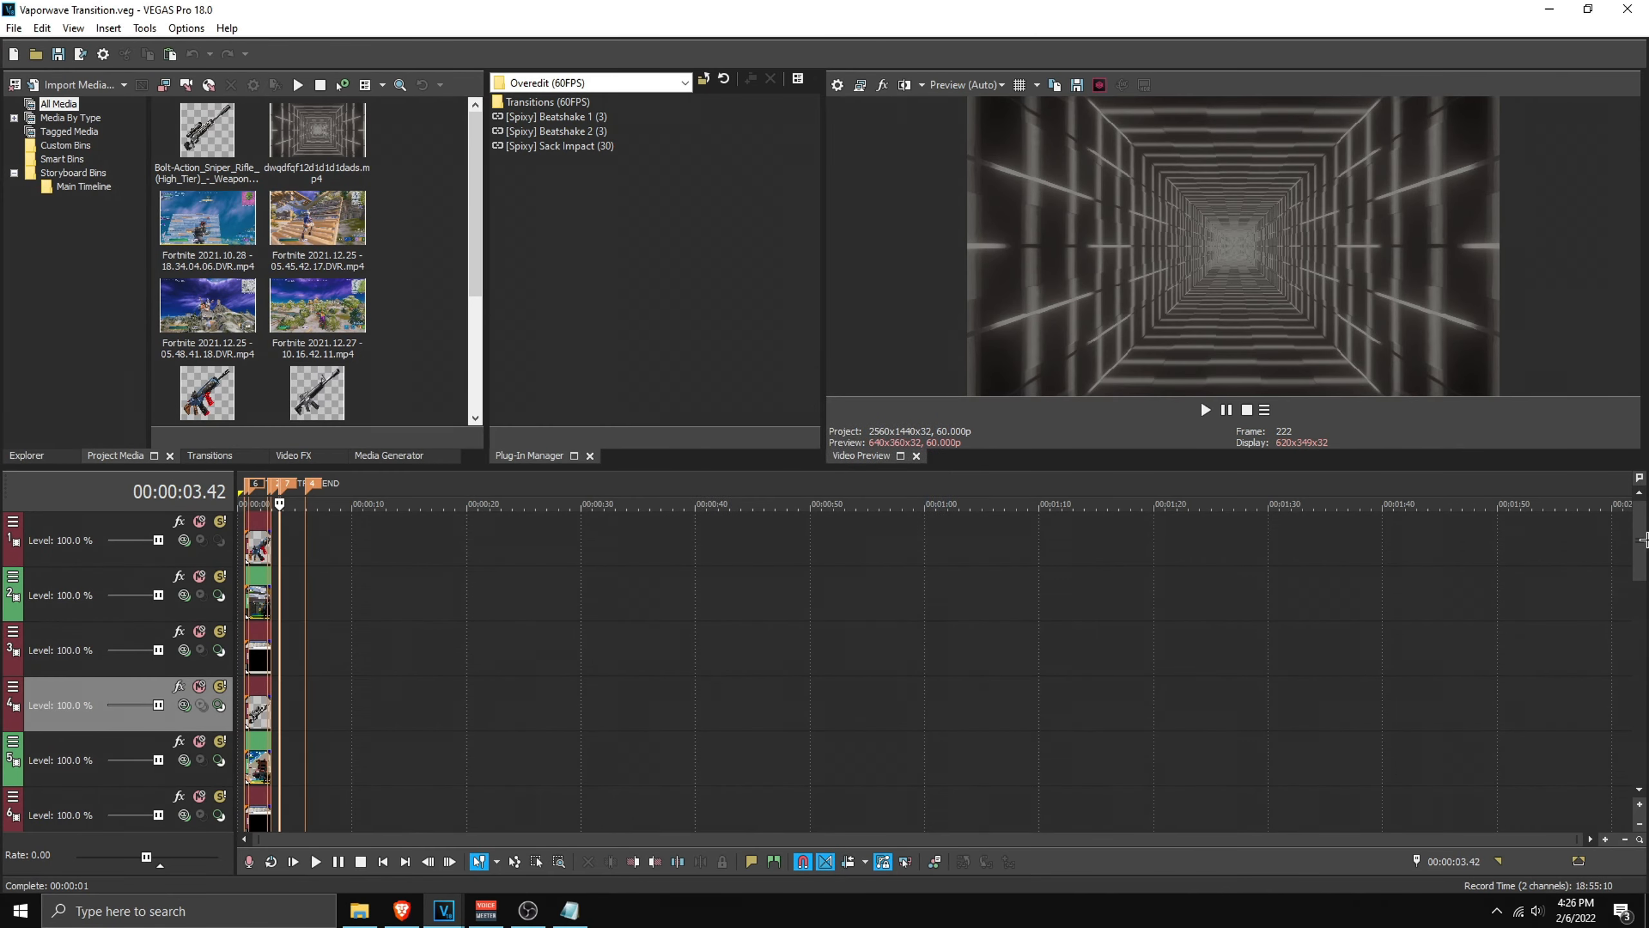
pyautogui.click(478, 662)
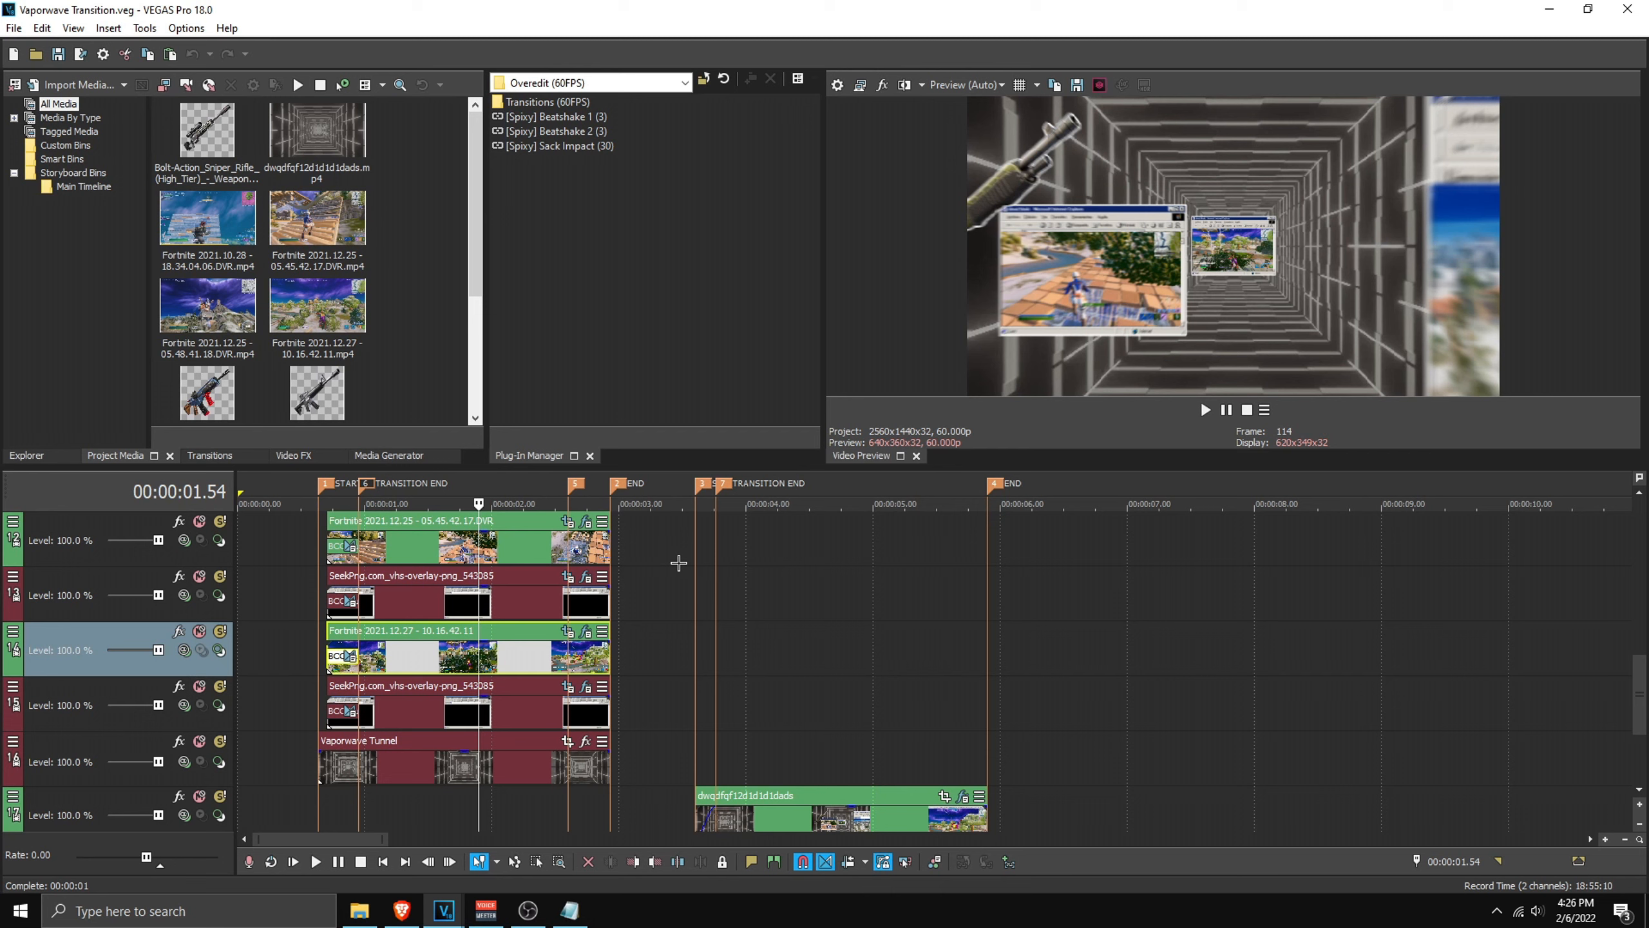
pyautogui.moveTo(1642, 681)
pyautogui.mouseDown()
pyautogui.moveTo(1643, 722)
pyautogui.moveTo(1643, 491)
pyautogui.moveTo(1644, 709)
pyautogui.mouseUp()
pyautogui.scroll(-5, 250, 669)
pyautogui.click(274, 688)
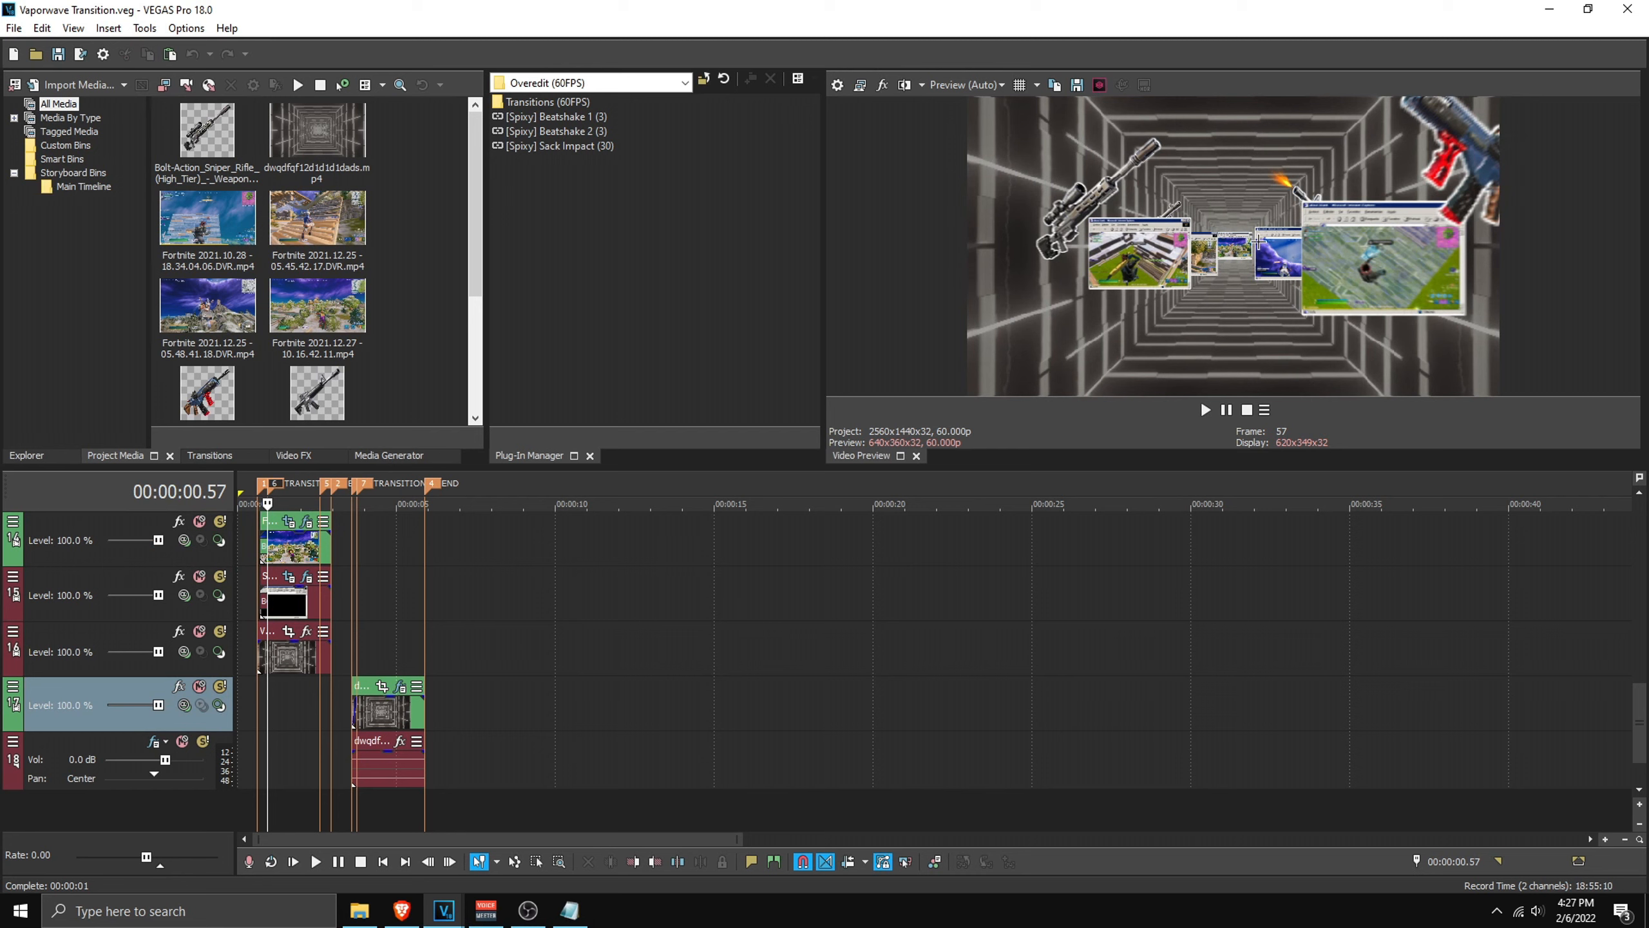
# Step: Place the four Fortnite gameplay clips from the project media one after another on track 17, following the existing clip
pyautogui.click(580, 604)
pyautogui.moveTo(208, 221); pyautogui.dragTo(510, 721)
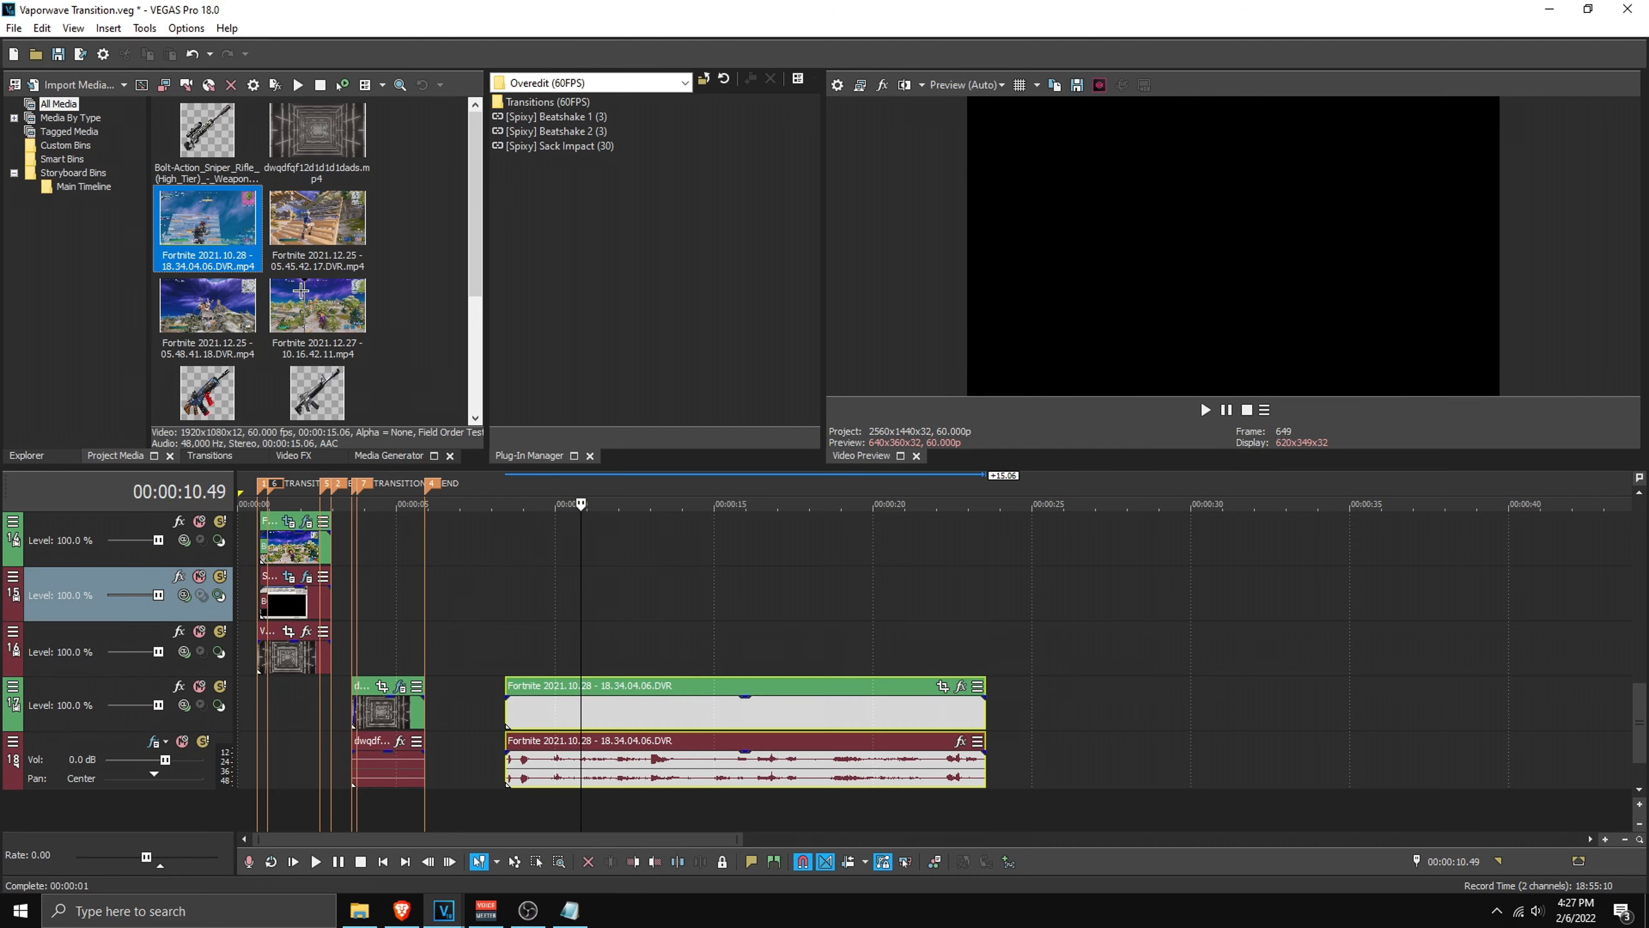
pyautogui.moveTo(317, 221); pyautogui.dragTo(1046, 698)
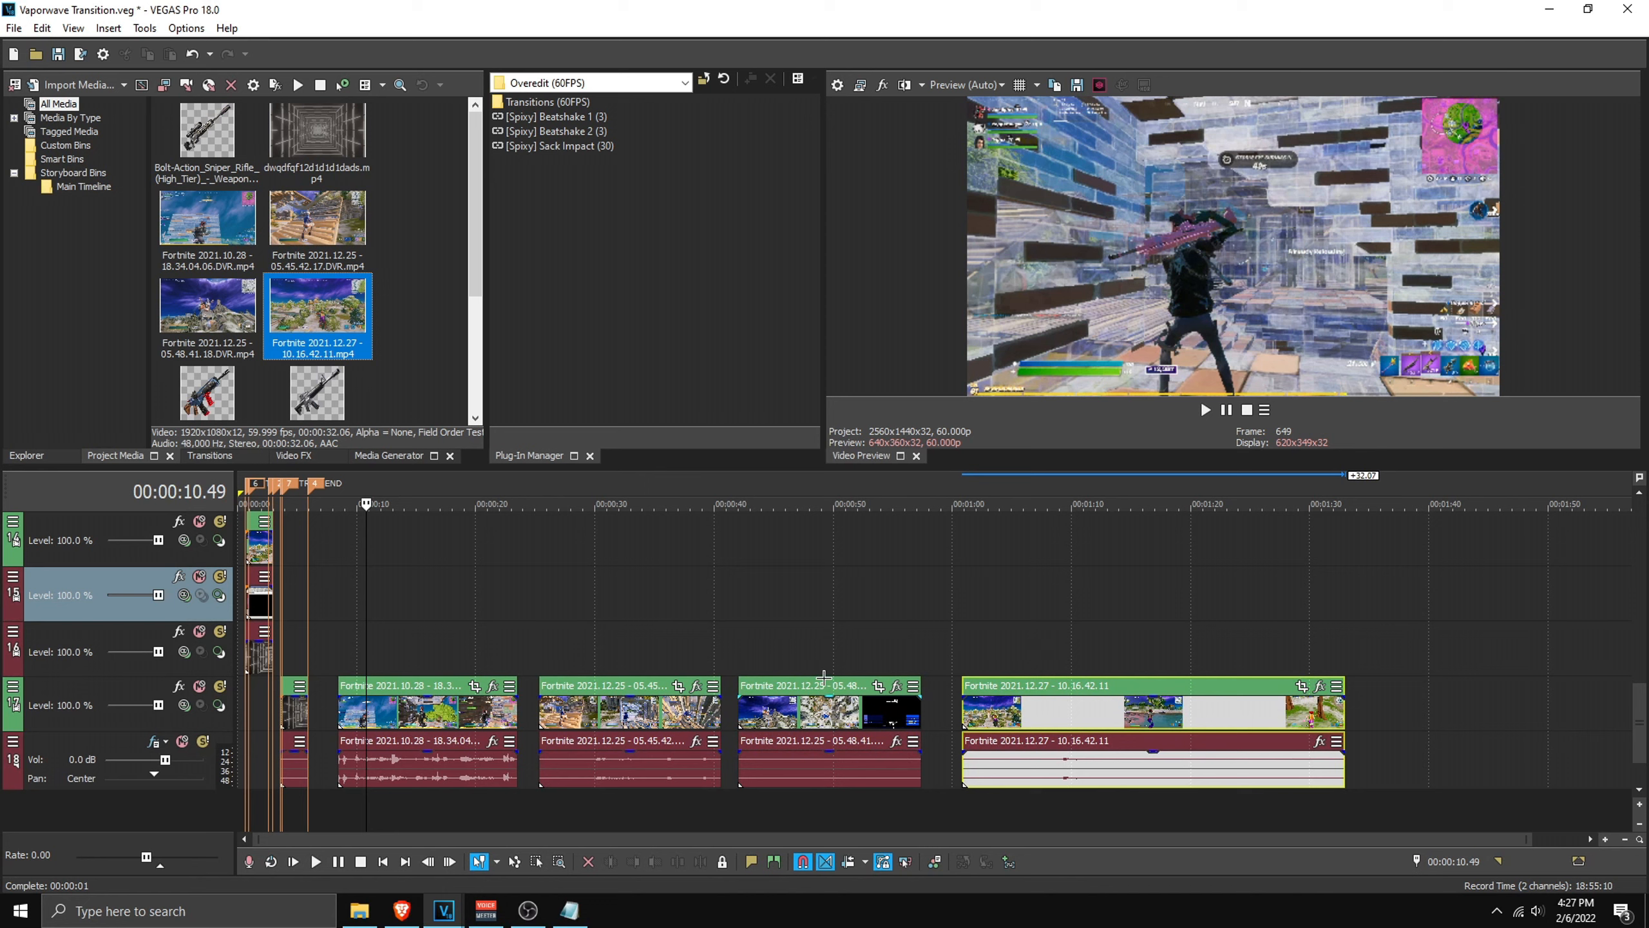
# Step: Ungroup the audio from each of the four added Fortnite clips and delete it
pyautogui.click(449, 714)
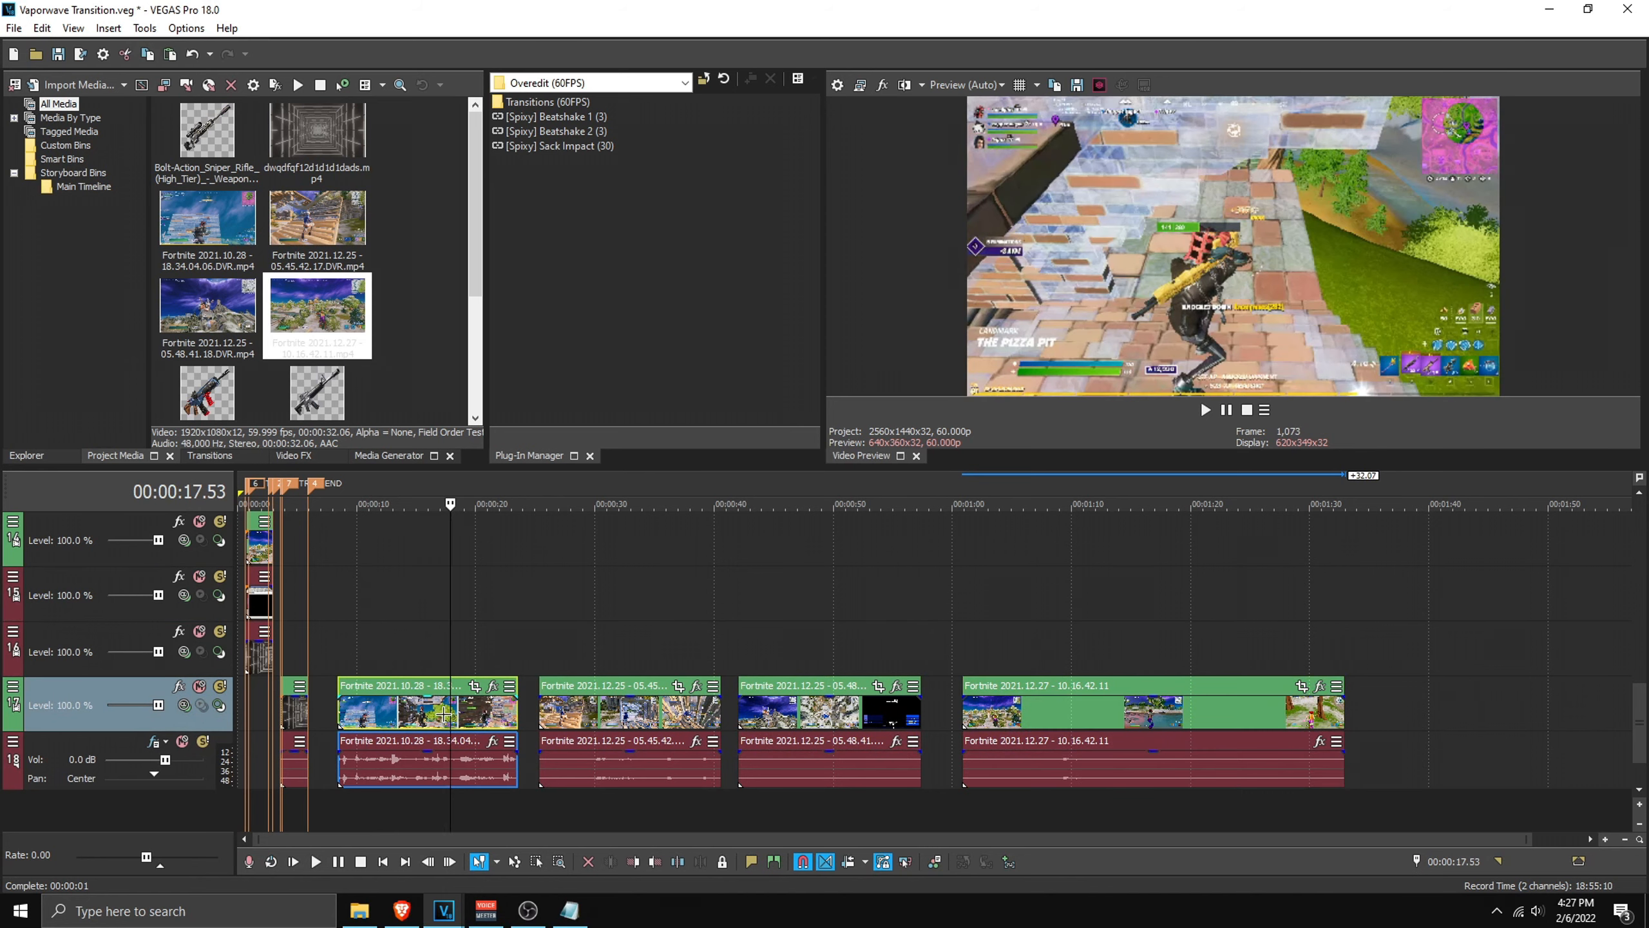
pyautogui.press('u')
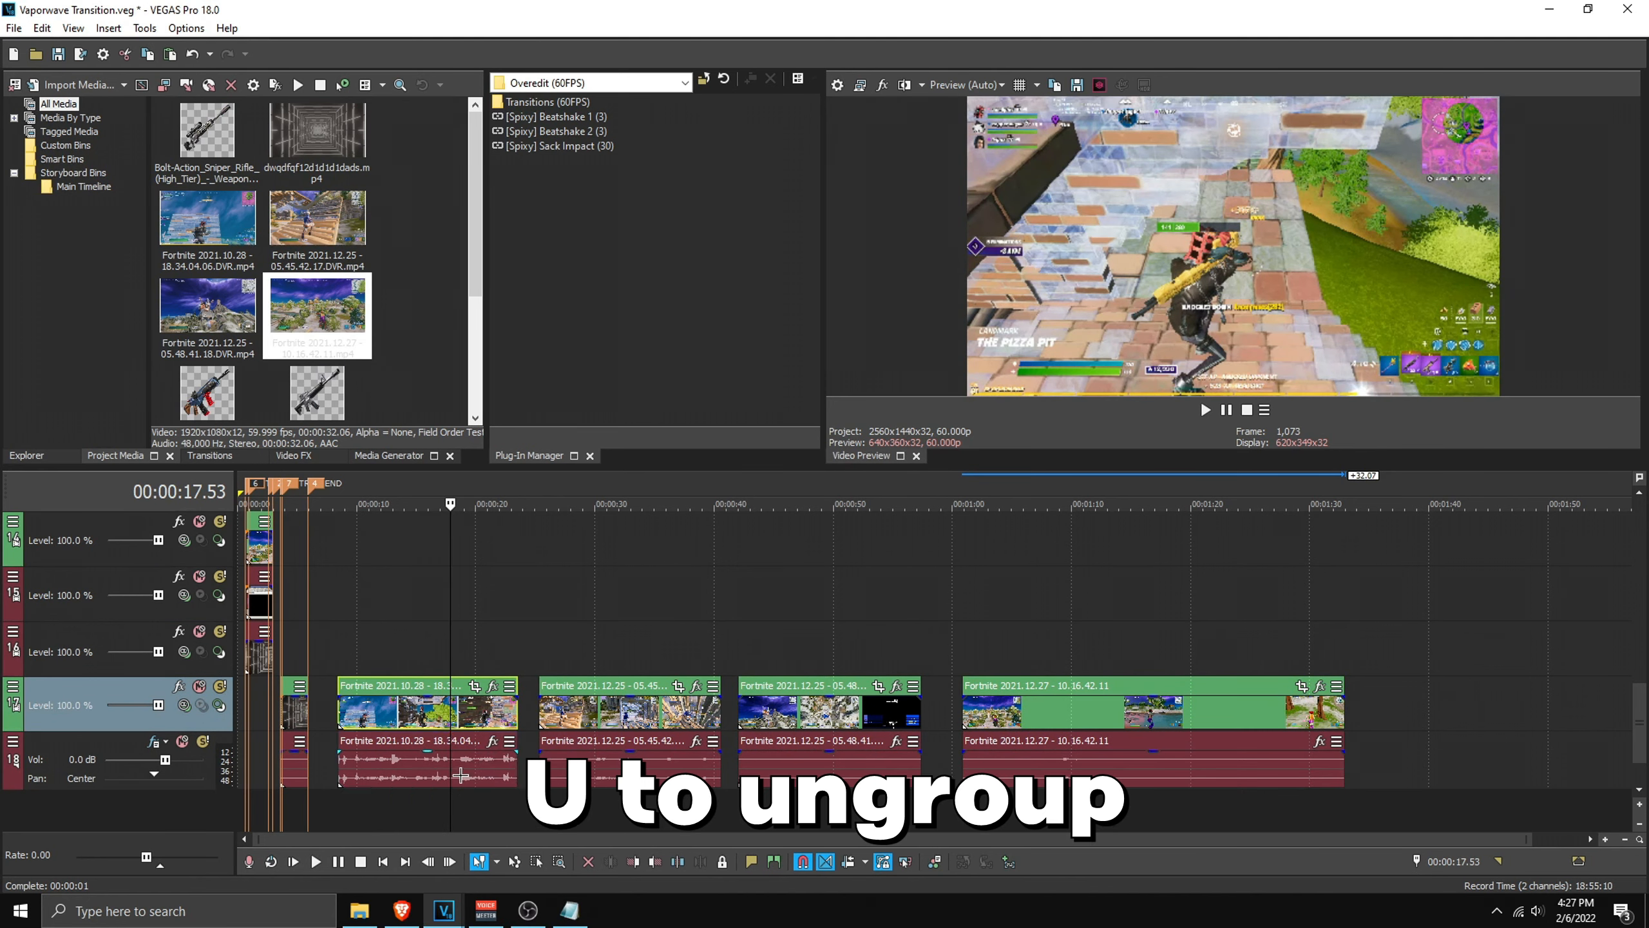
pyautogui.click(460, 775)
pyautogui.press('Delete')
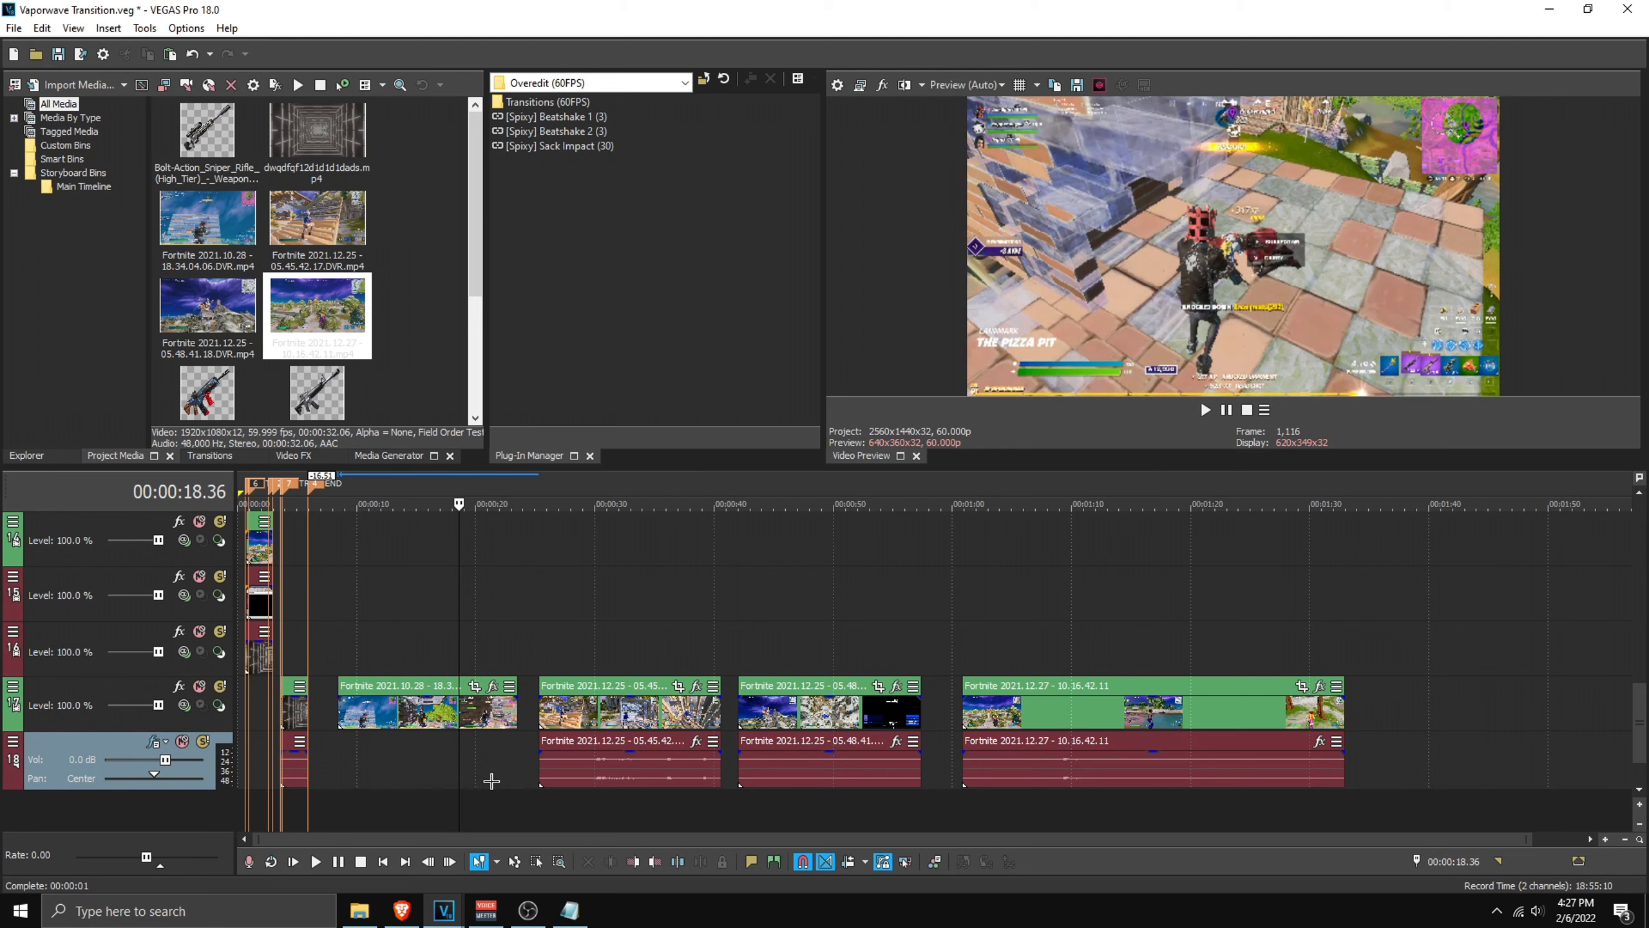
pyautogui.click(663, 725)
pyautogui.click(706, 778)
pyautogui.press('Delete')
pyautogui.click(861, 722)
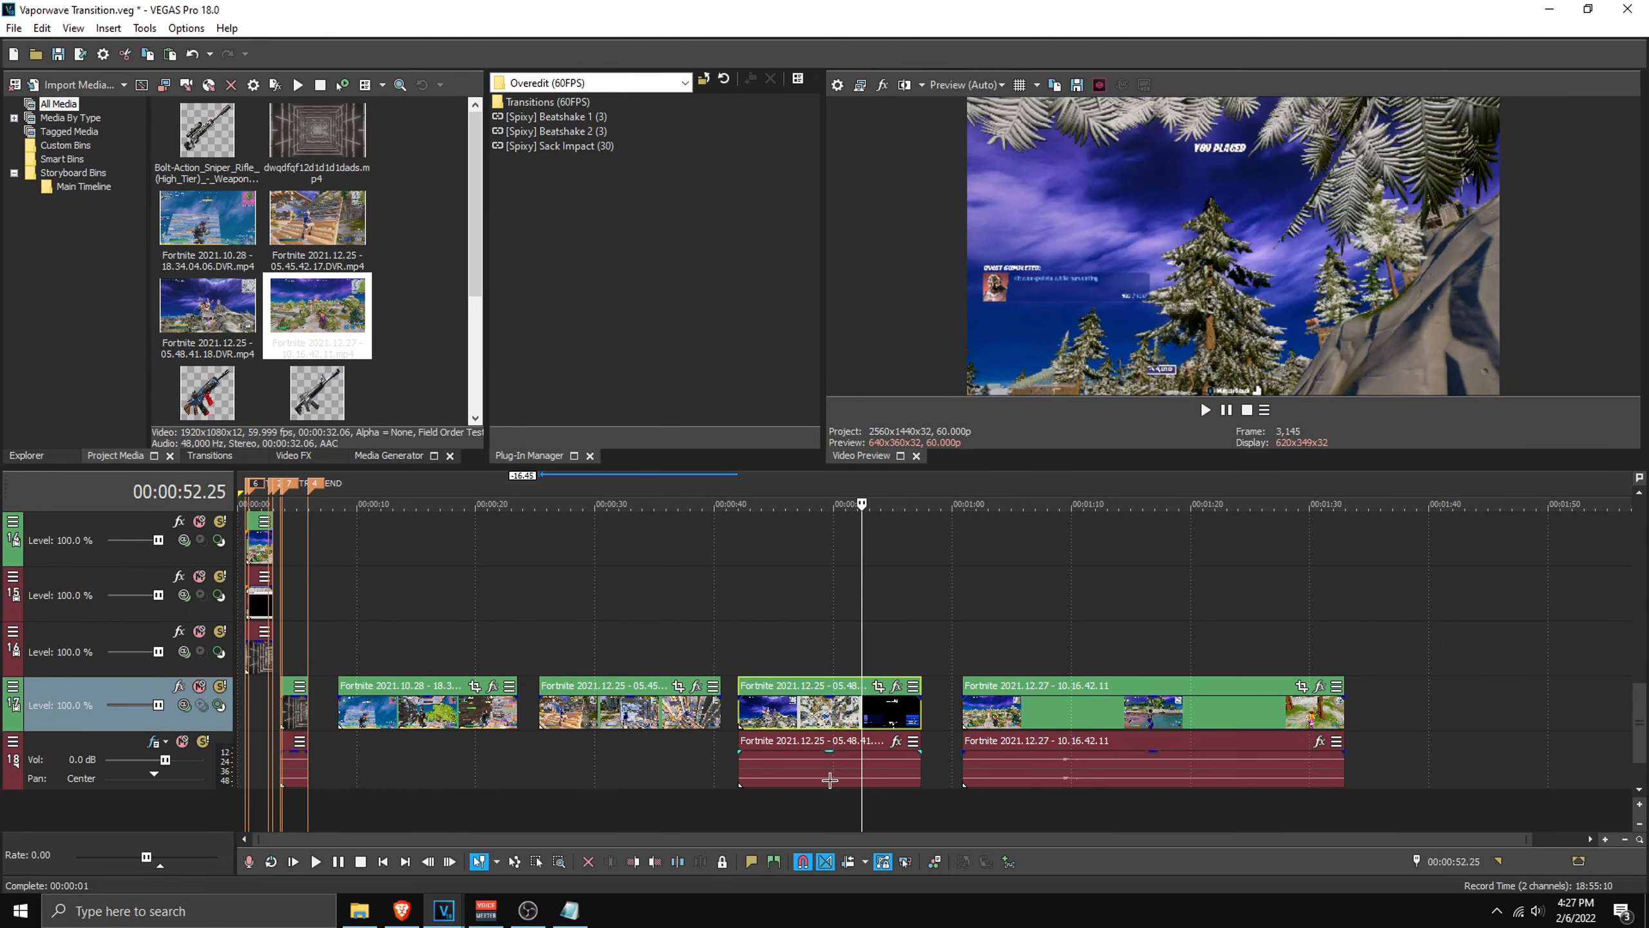
pyautogui.click(829, 779)
pyautogui.press('Delete')
pyautogui.click(1055, 721)
pyautogui.click(1051, 773)
pyautogui.press('Delete')
# Step: Move the Fortnite 2021.10.28 - 18.34.04.06 clip onto track 2, starting at the second TRANSITION END marker
pyautogui.scroll(-1, 650, 707)
pyautogui.click(376, 651)
pyautogui.scroll(2, 383, 656)
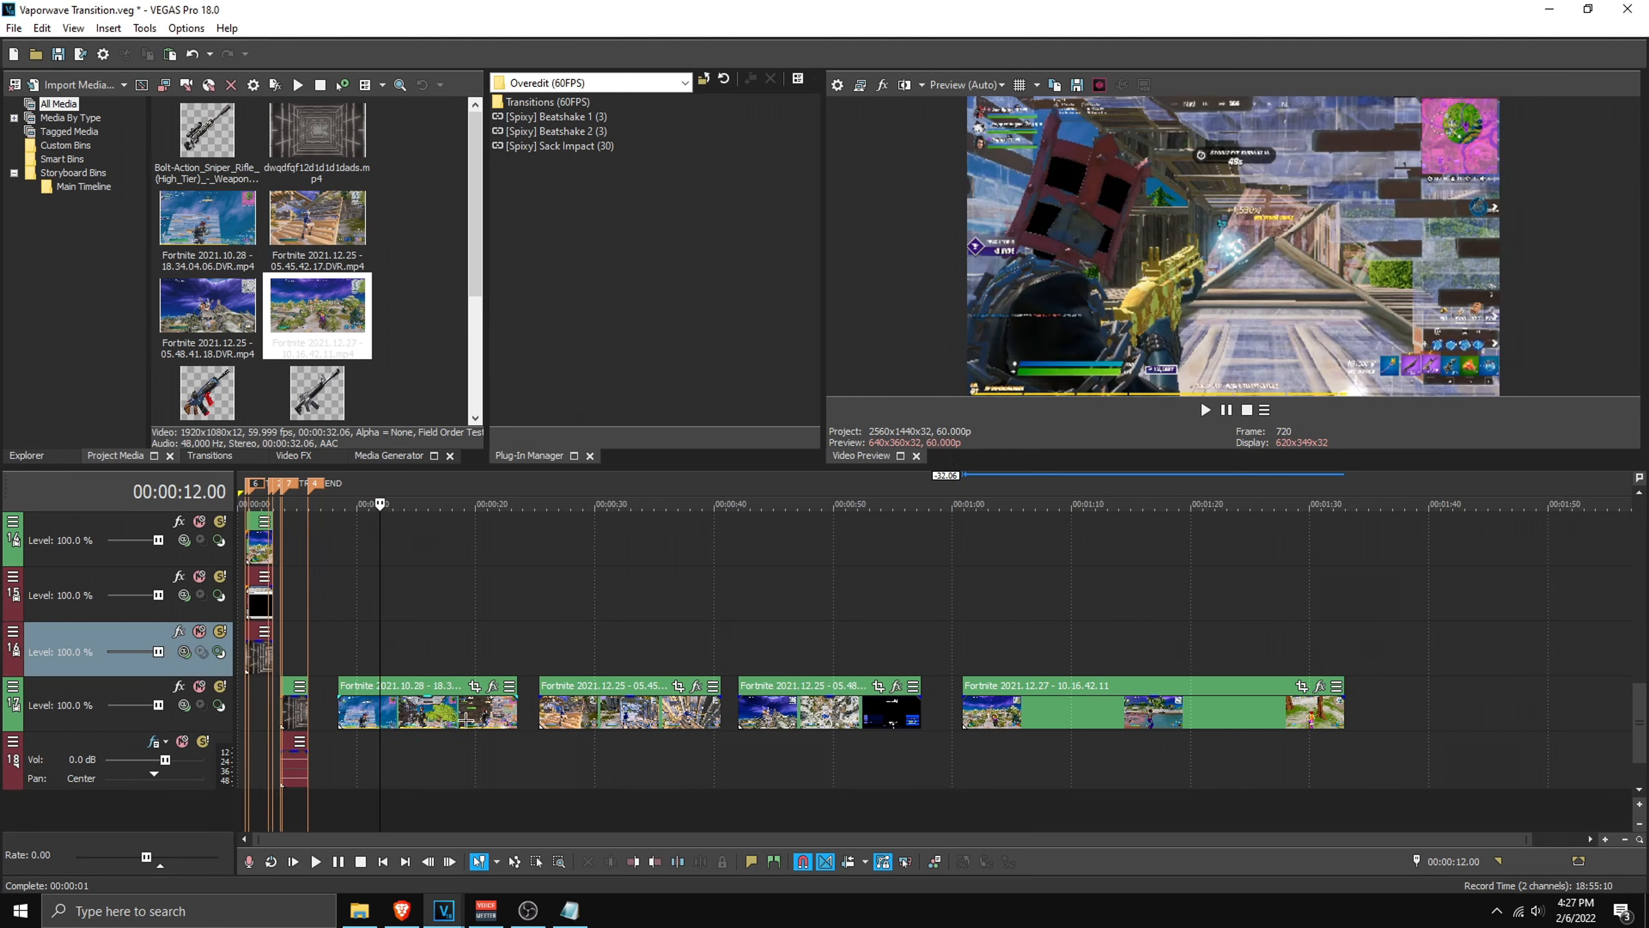
pyautogui.moveTo(373, 706); pyautogui.dragTo(370, 592)
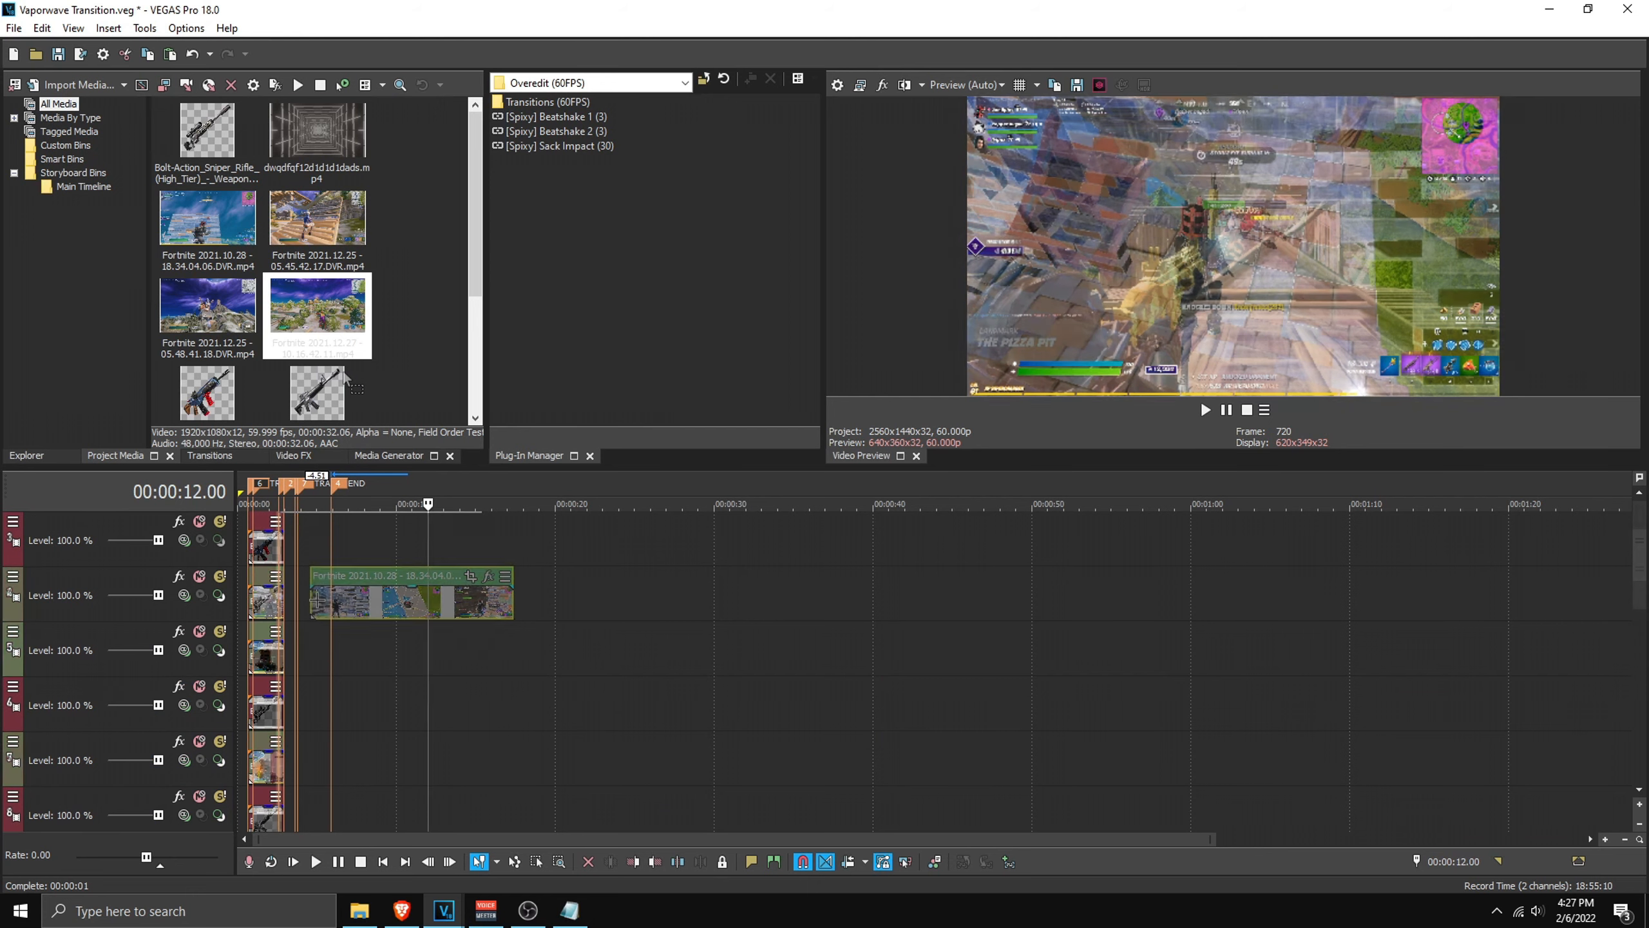
pyautogui.click(318, 597)
pyautogui.scroll(4, 426, 628)
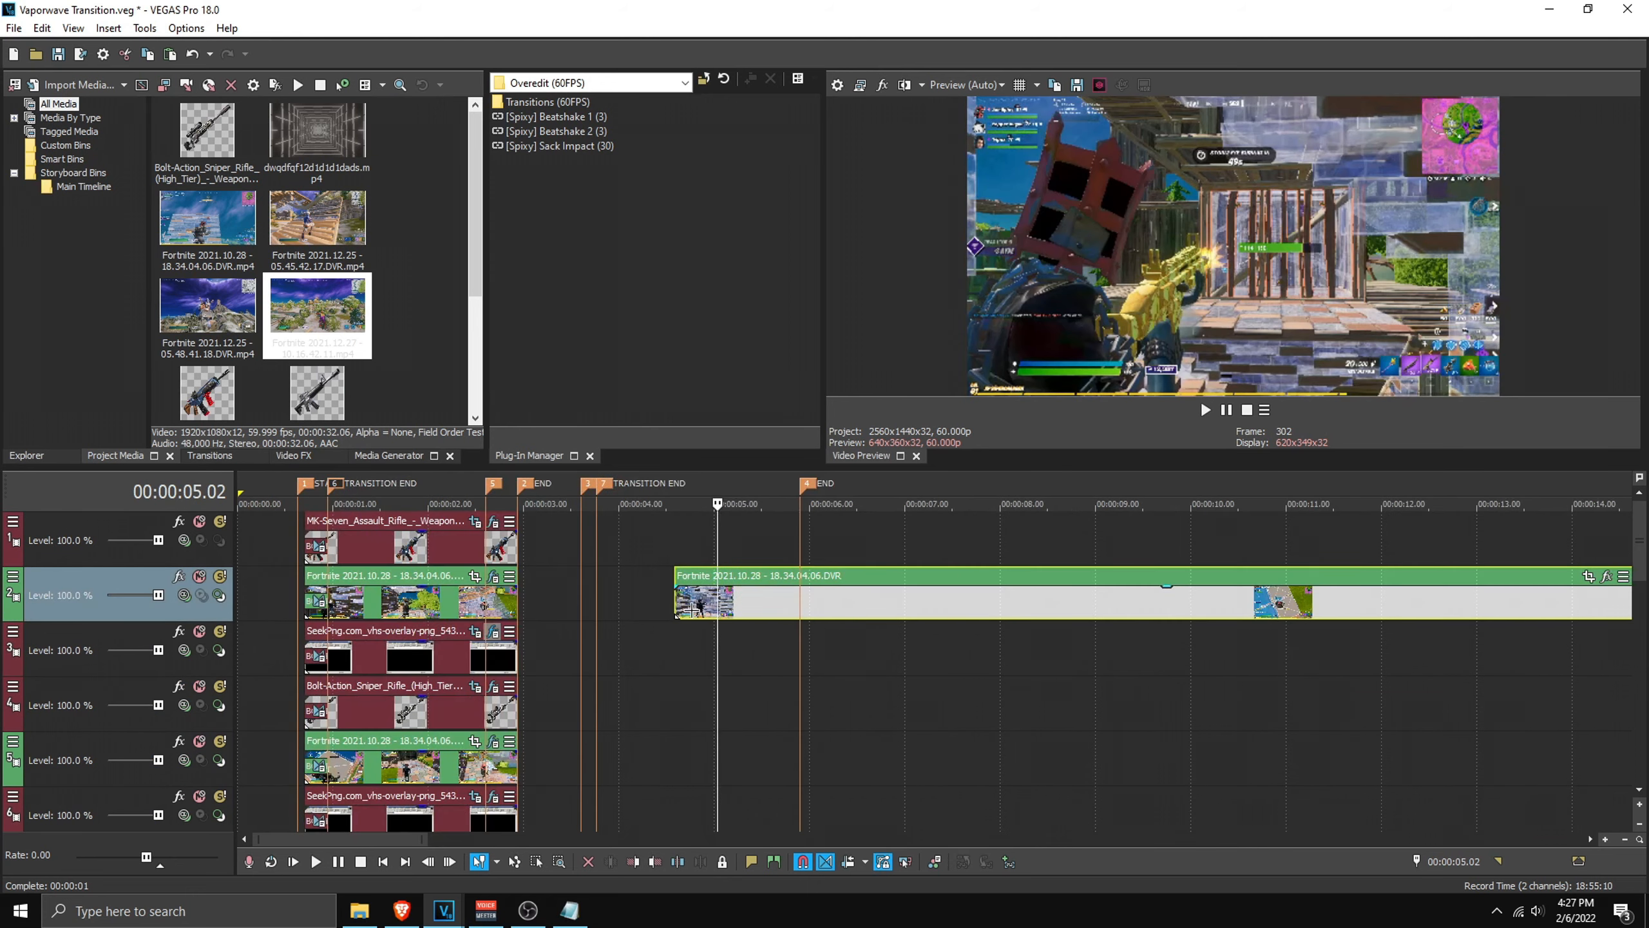
pyautogui.moveTo(675, 597); pyautogui.dragTo(403, 601)
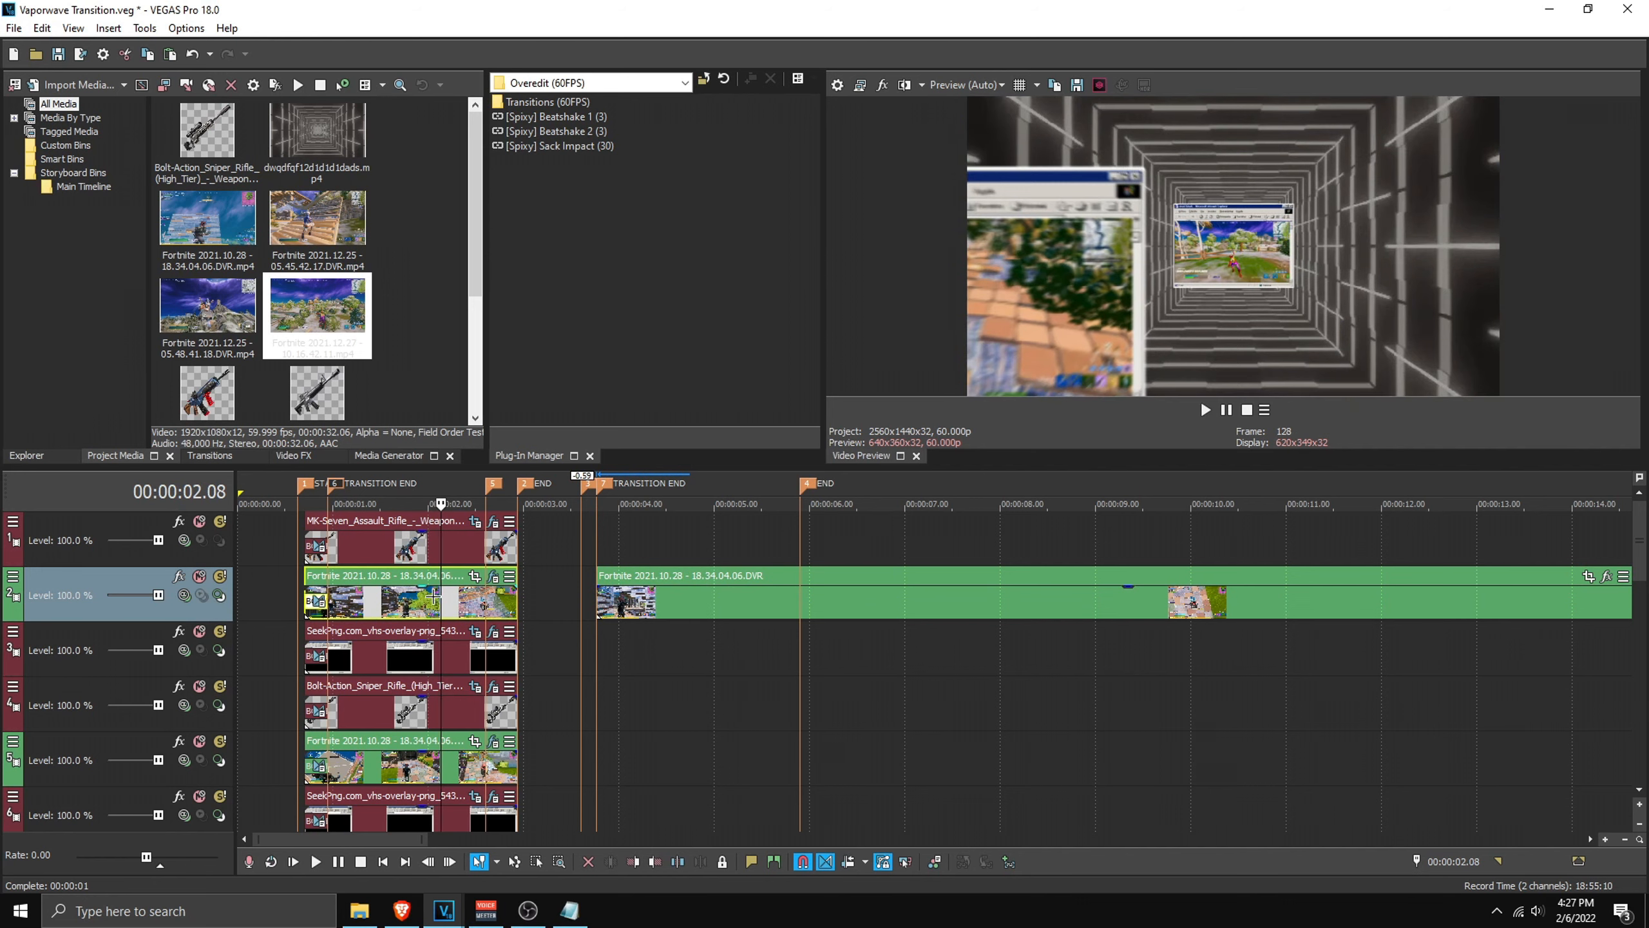
# Step: Copy the template clip on track 2 and paste its event attributes onto the new Fortnite 2021.10.28 clip
pyautogui.rightClick(433, 596)
pyautogui.click(472, 366)
pyautogui.click(642, 597)
pyautogui.rightClick(643, 596)
pyautogui.click(694, 387)
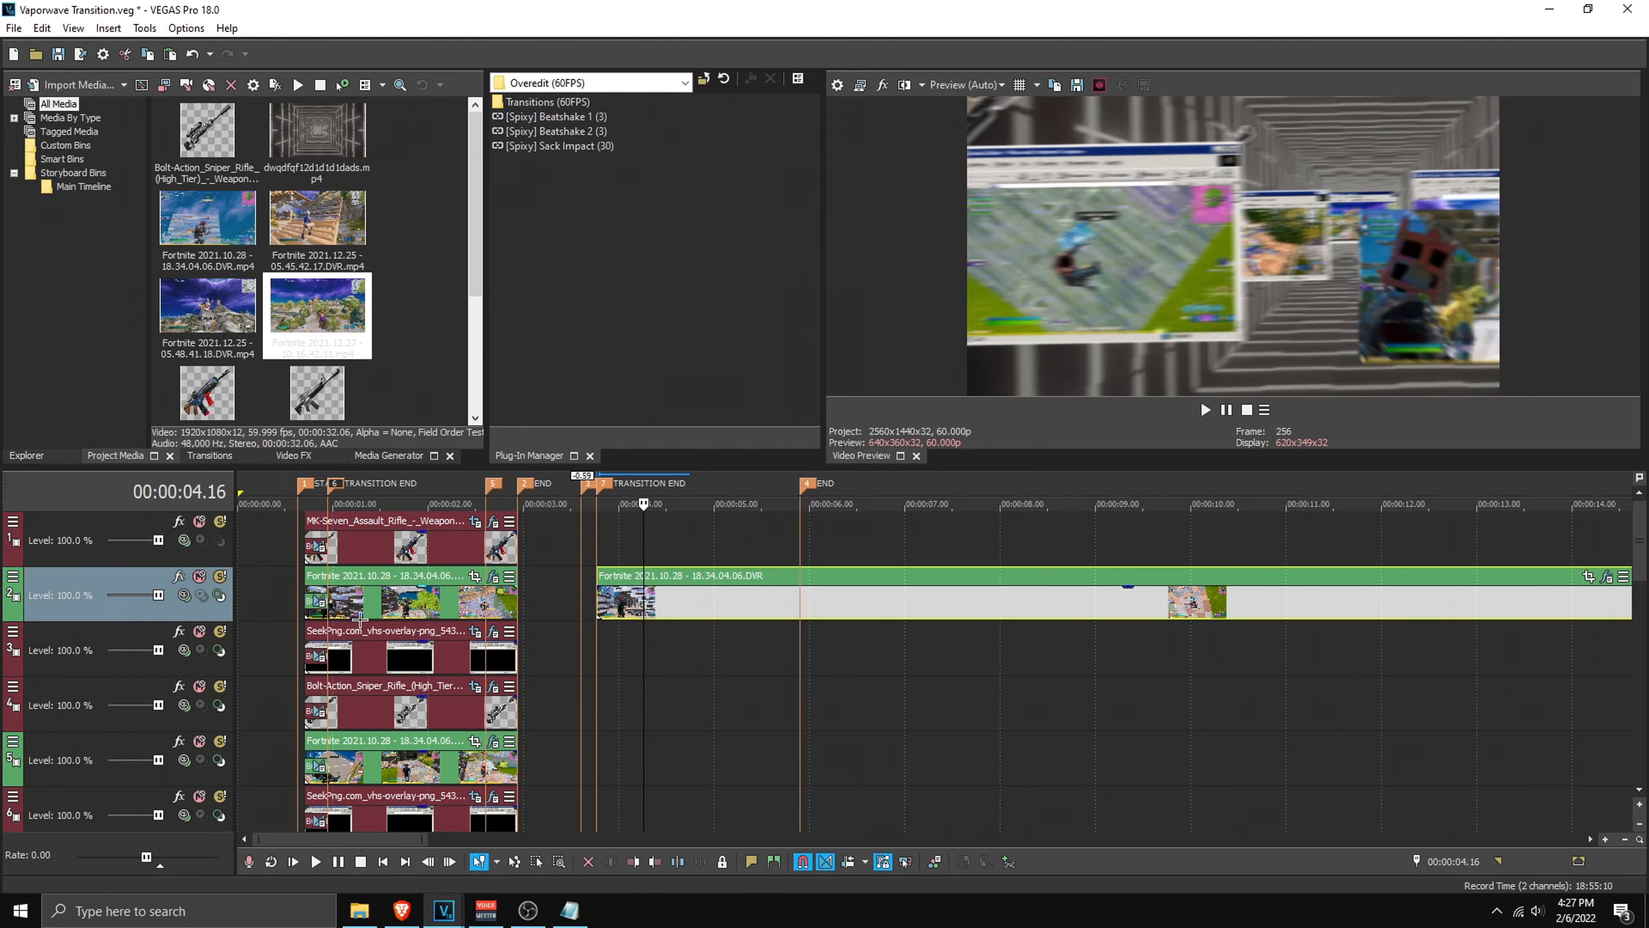
# Step: Delete the template clip on track 2 and move the new Fortnite 2021.10.28 clip into its place
pyautogui.click(378, 601)
pyautogui.press('Delete')
pyautogui.moveTo(624, 596); pyautogui.dragTo(328, 594)
# Step: Split the new track 2 clip at the first END marker and delete the excess
pyautogui.click(519, 601)
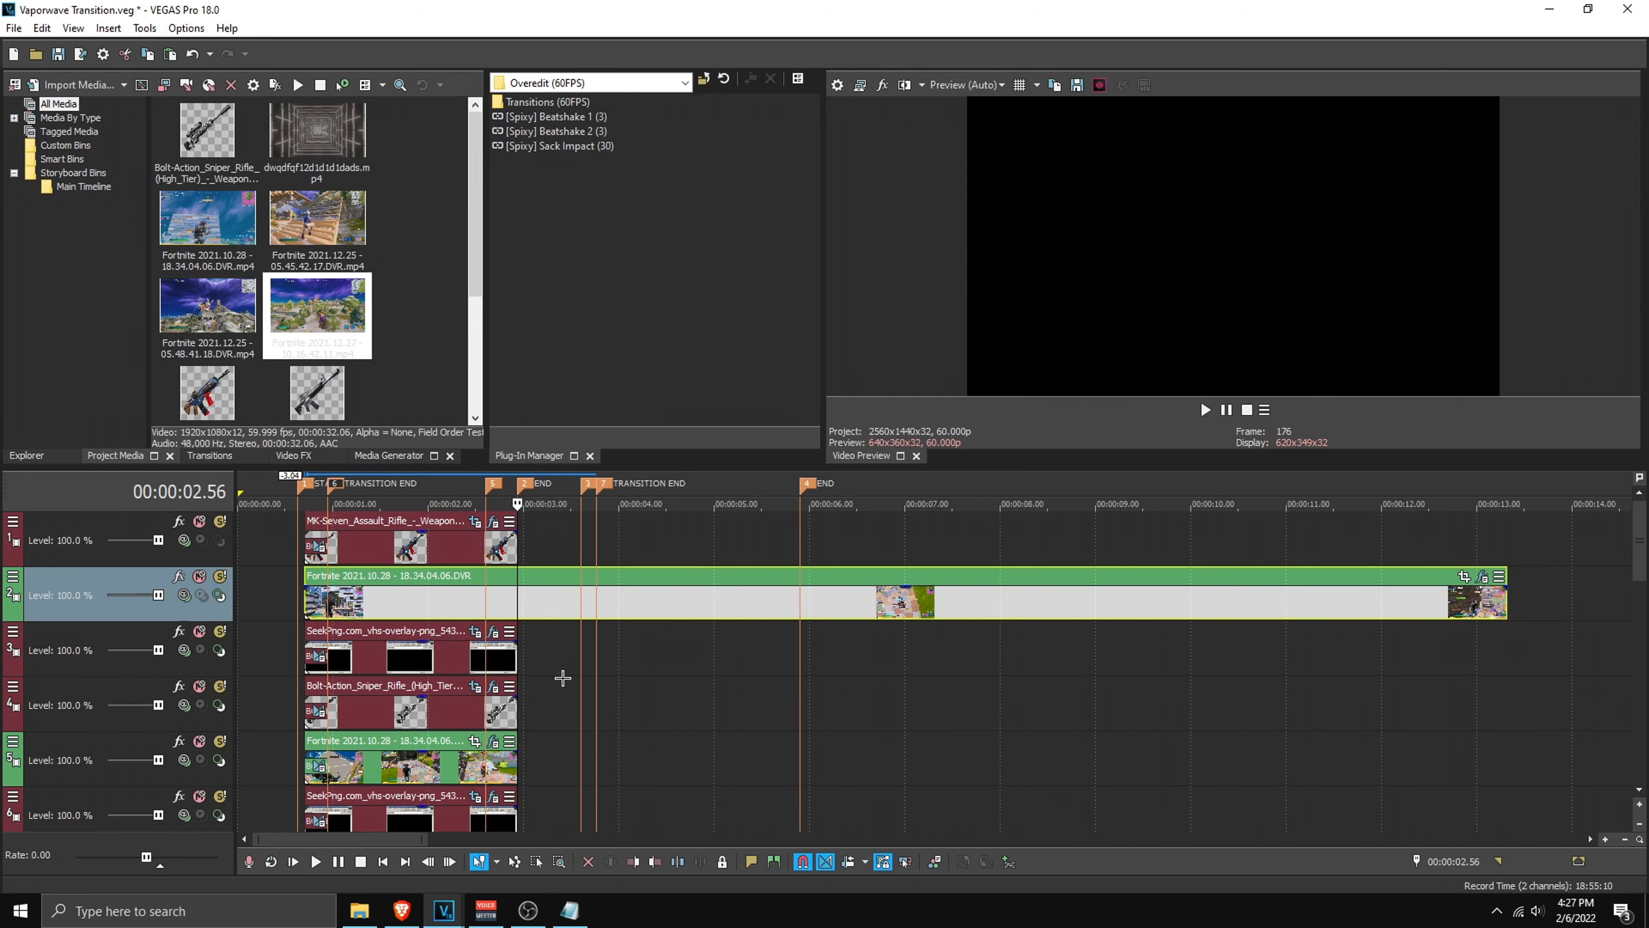
pyautogui.scroll(4, 896, 570)
pyautogui.press('s')
pyautogui.click(932, 596)
pyautogui.press('Delete')
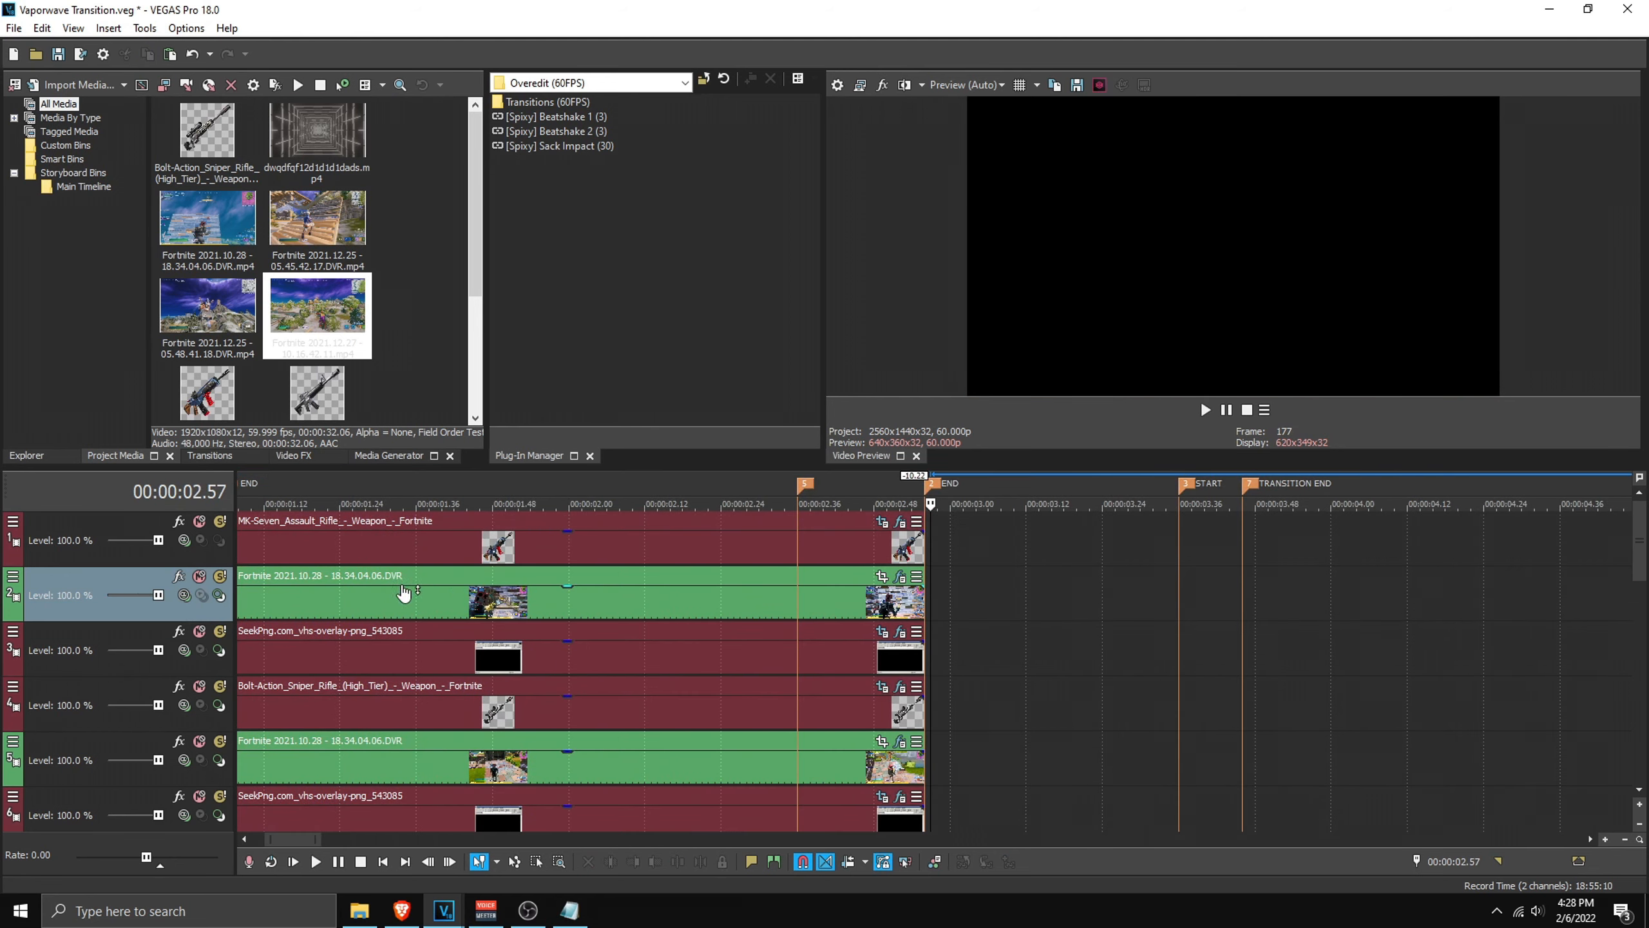
# Step: Give the new track 2 clip a 00:00:00.15 BCC Blur Dissolve fade-in ending at the first TRANSITION END marker
pyautogui.scroll(-2, 404, 596)
pyautogui.click(404, 597)
pyautogui.scroll(3, 403, 596)
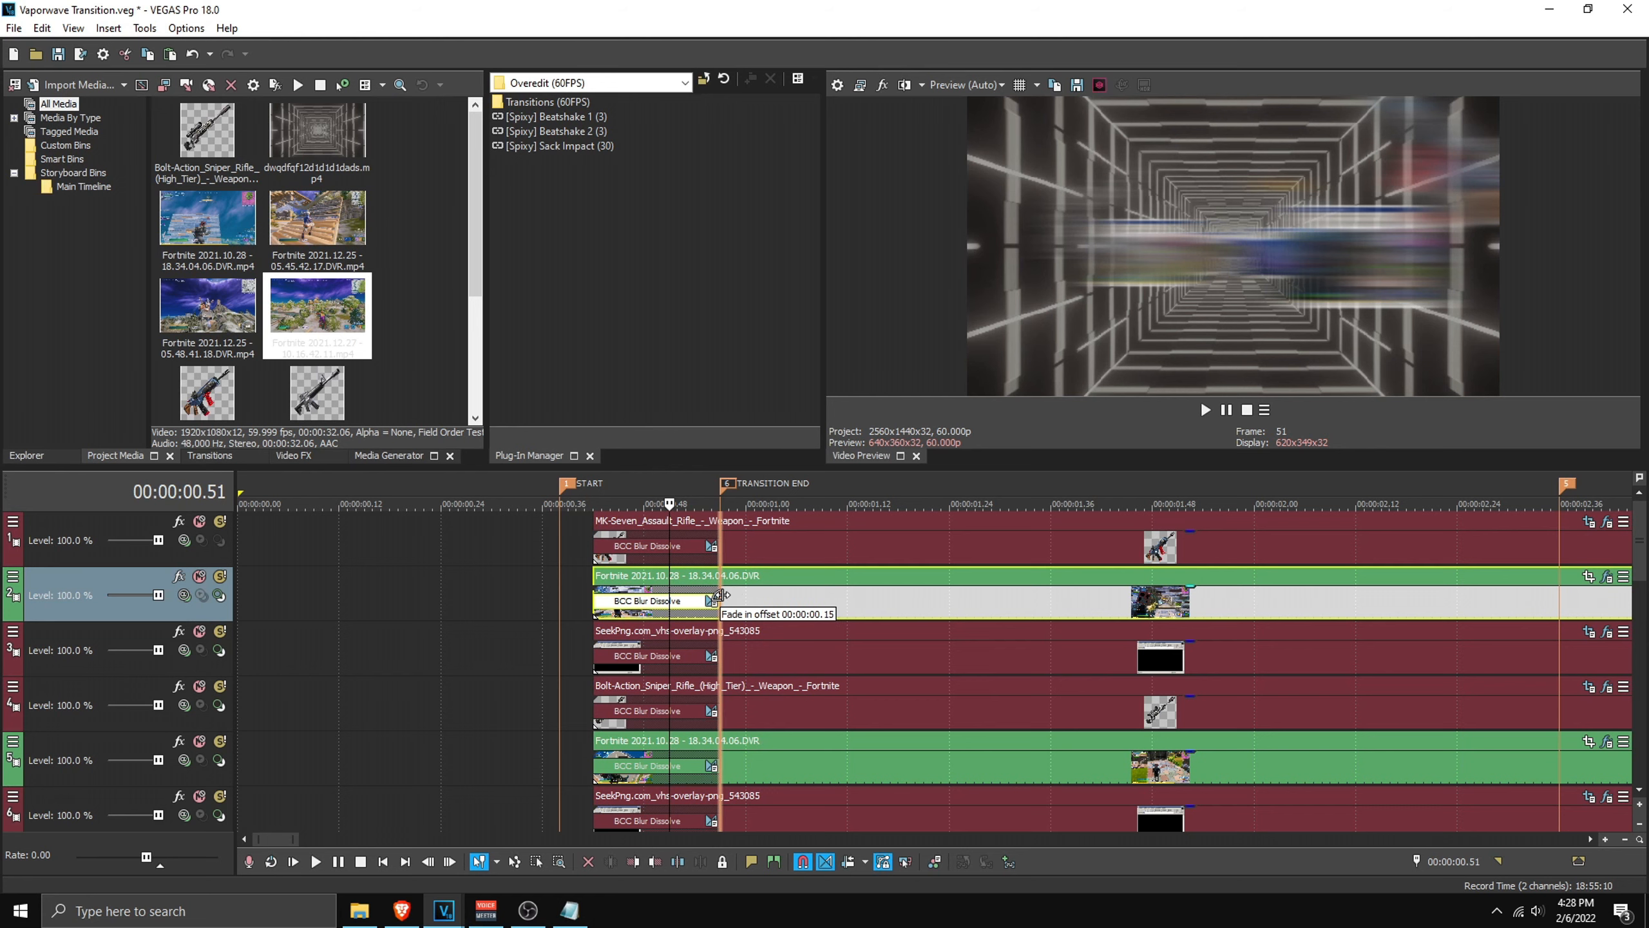
# Step: Move the Fortnite 2021.12.25 - 05.45.42.17 clip from track 17 onto track 5, after the template clip
pyautogui.scroll(-5, 1135, 662)
pyautogui.moveTo(1638, 549)
pyautogui.mouseDown()
pyautogui.moveTo(1633, 594)
pyautogui.moveTo(1626, 547)
pyautogui.mouseUp()
pyautogui.click(435, 757)
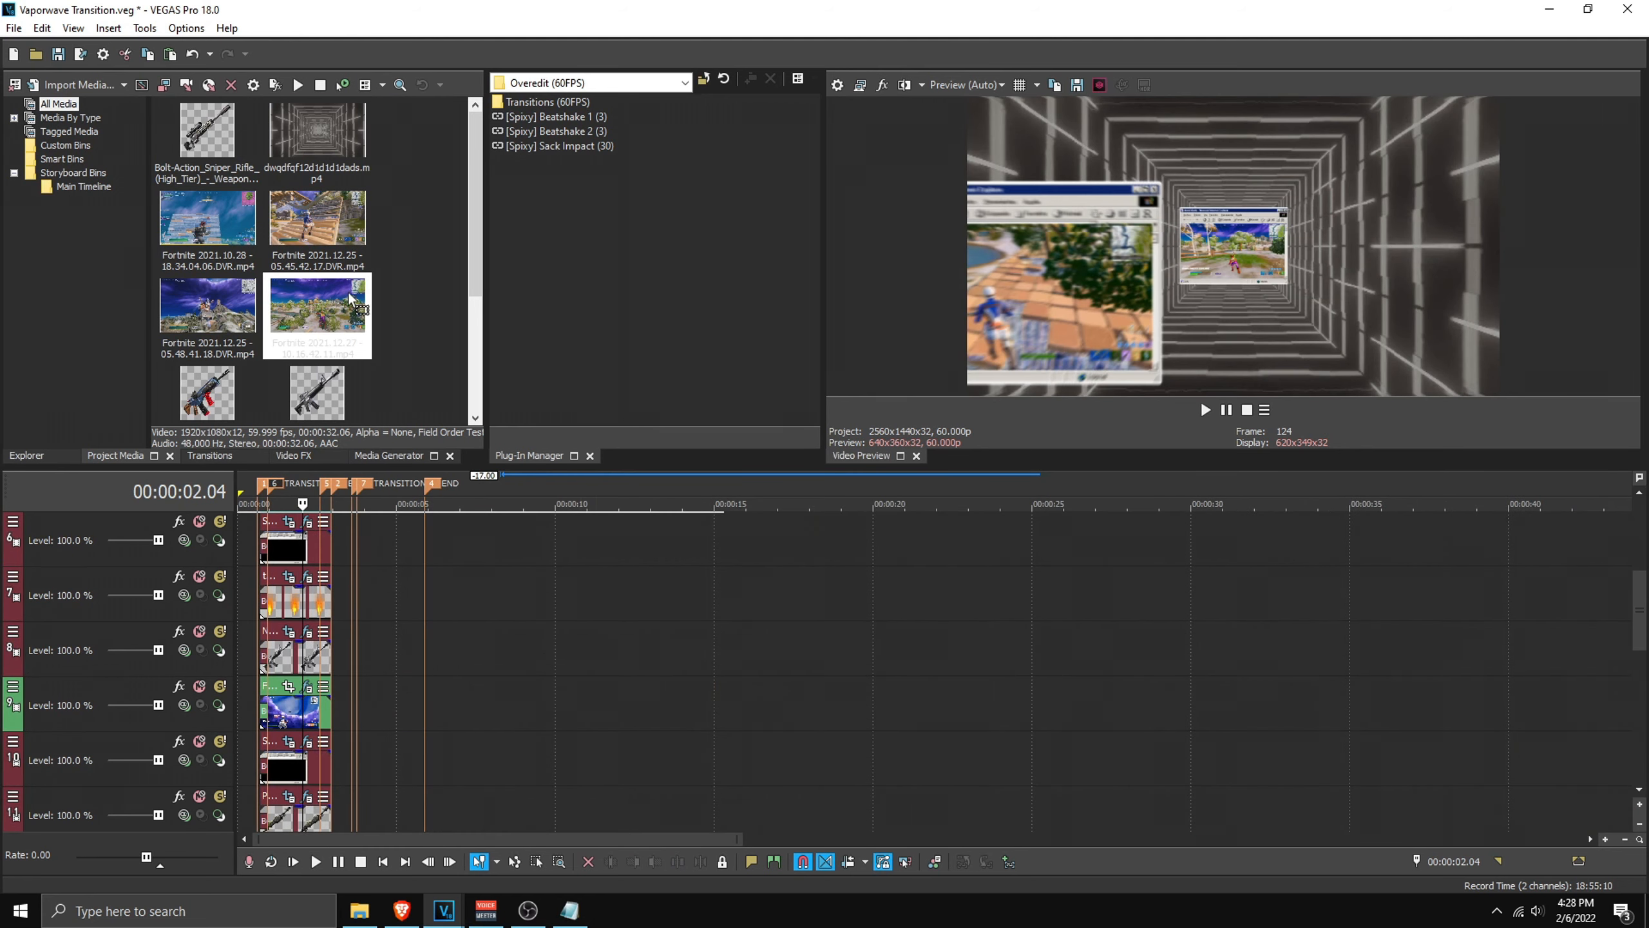
pyautogui.moveTo(725, 805); pyautogui.dragTo(253, 254)
pyautogui.scroll(4, 826, 685)
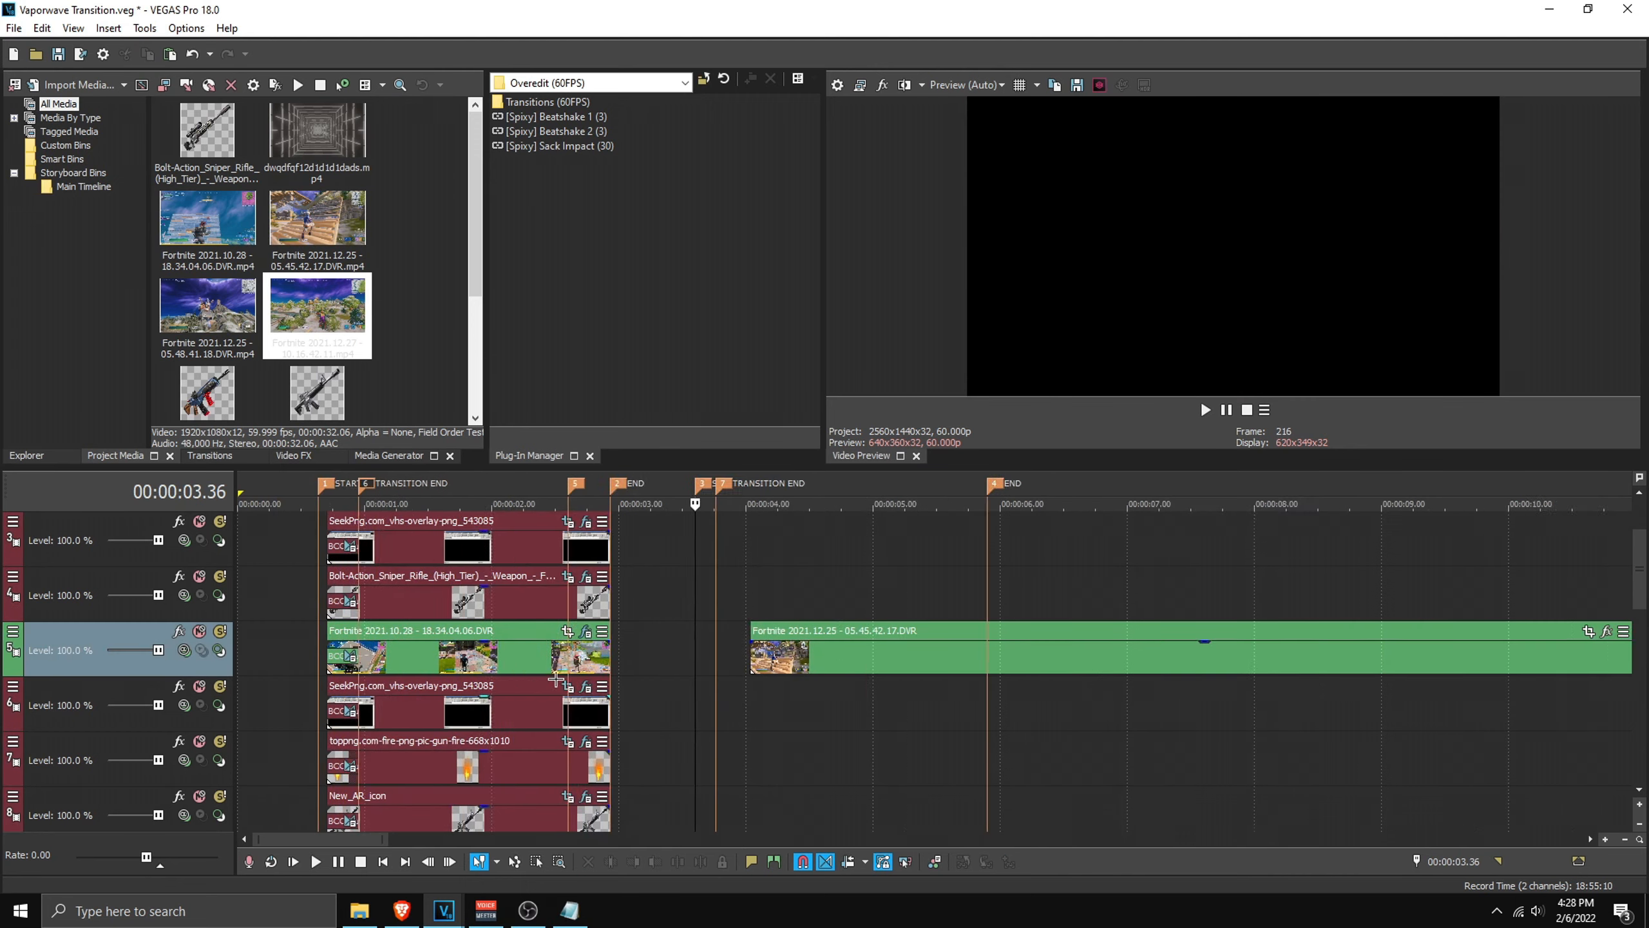
pyautogui.moveTo(746, 656)
pyautogui.mouseDown()
pyautogui.moveTo(919, 653)
pyautogui.moveTo(747, 647)
pyautogui.mouseUp()
# Step: Copy the template clip on track 5 and paste its event attributes onto the Fortnite 2021.12.25 - 05.45.42.17 clip
pyautogui.rightClick(465, 649)
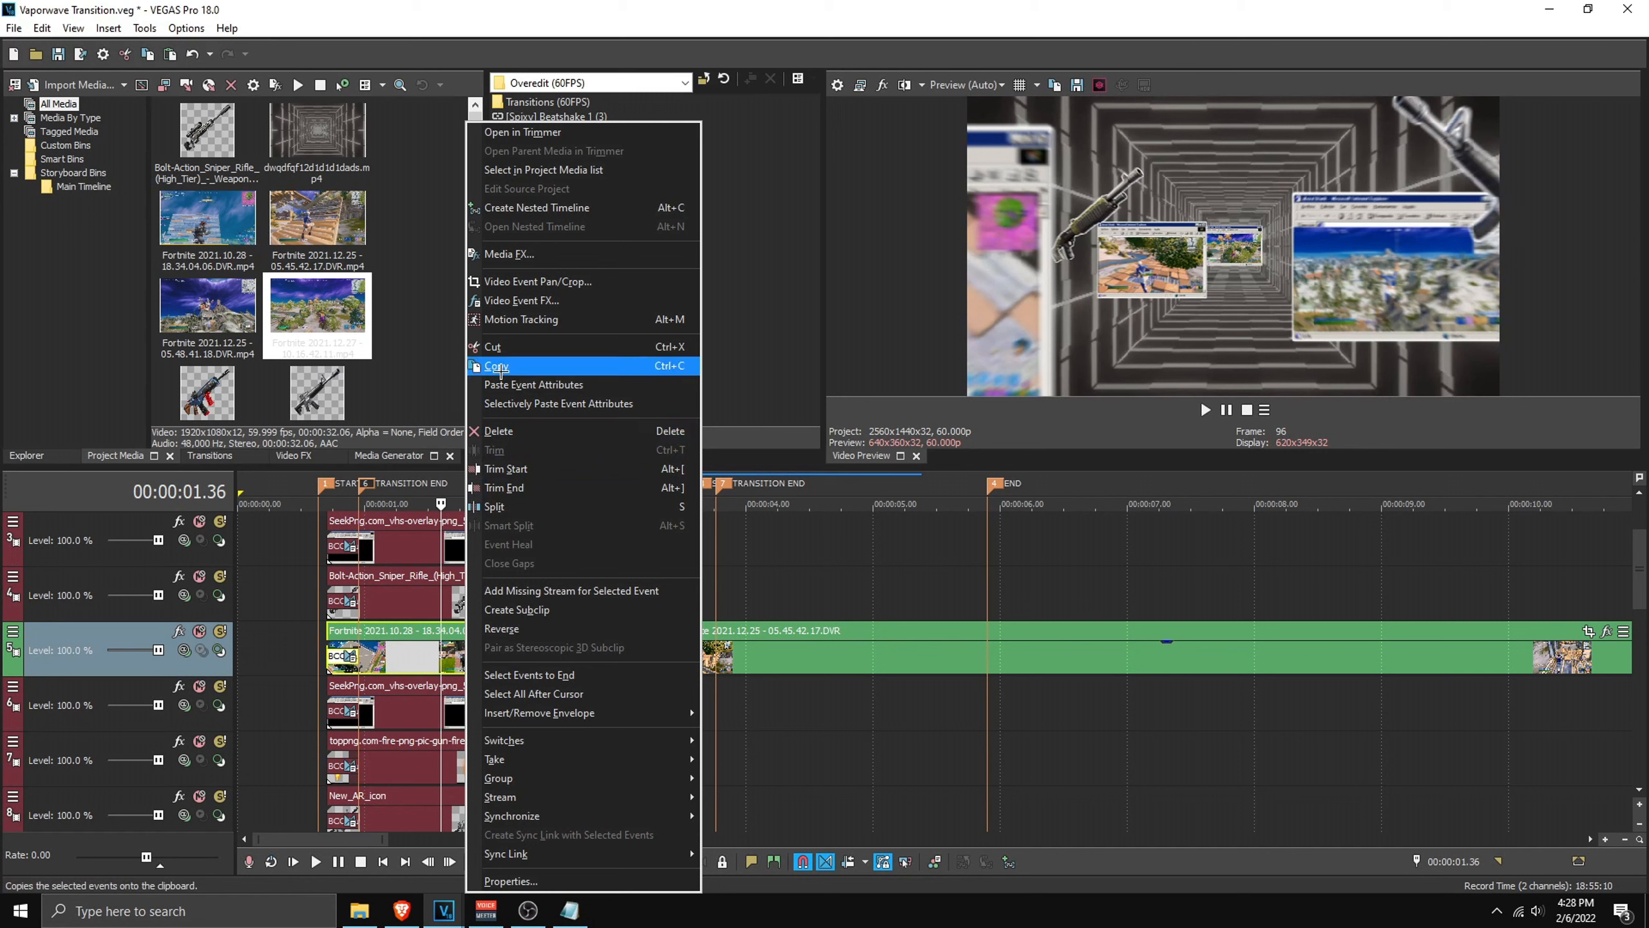
pyautogui.click(494, 367)
pyautogui.click(717, 640)
pyautogui.rightClick(717, 641)
pyautogui.click(744, 384)
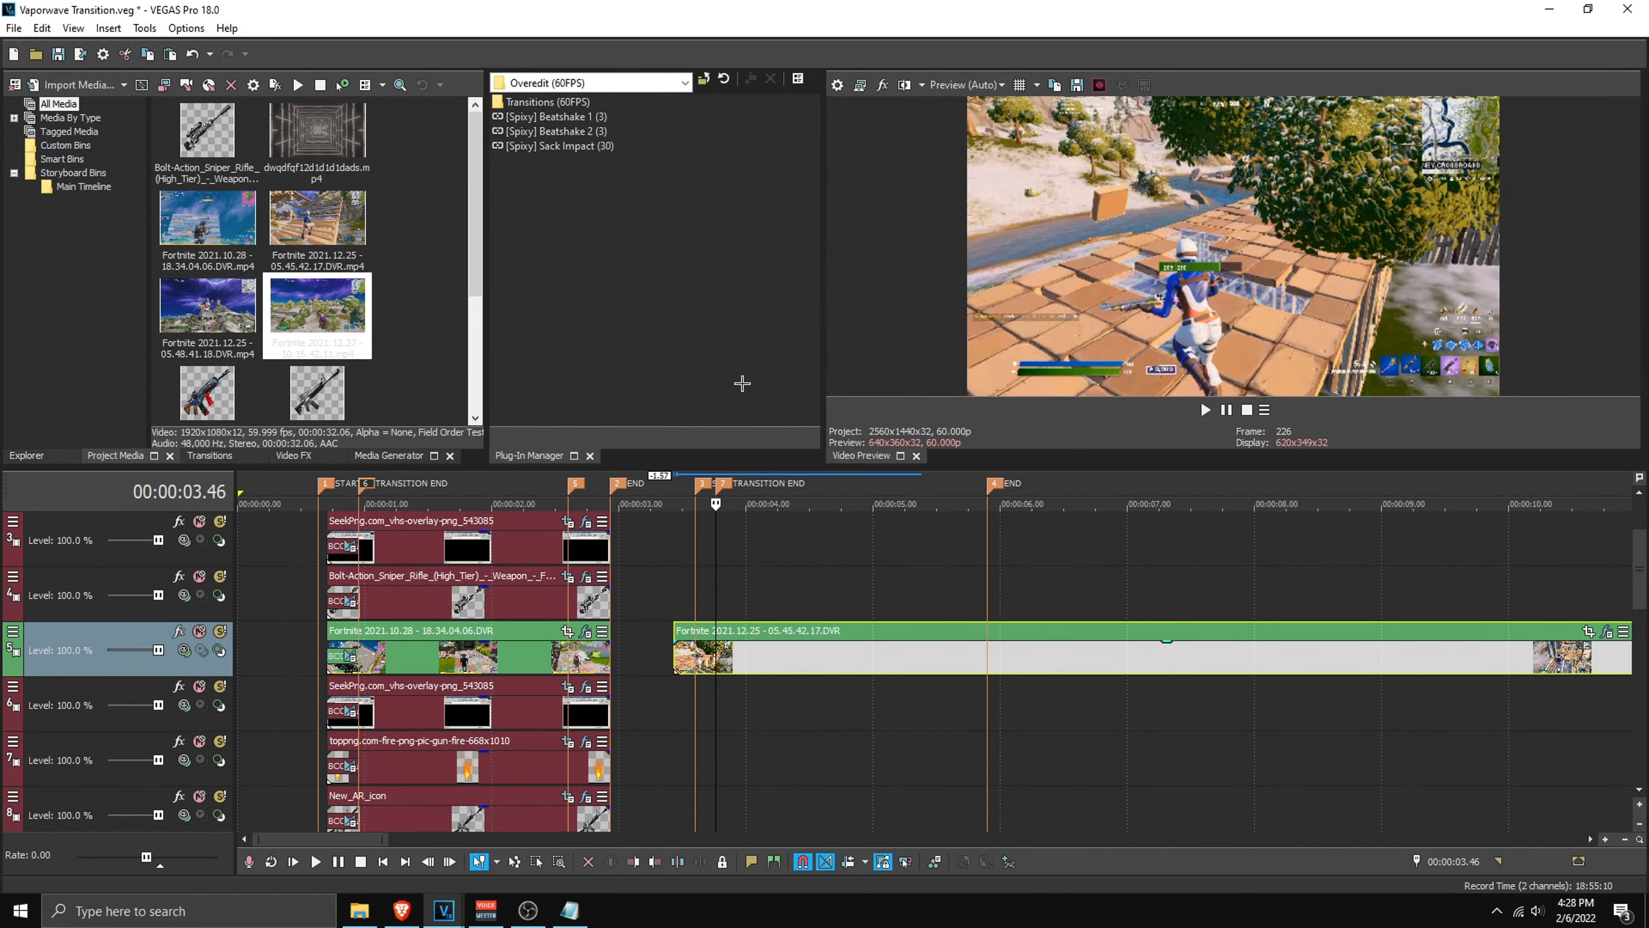
# Step: Delete the template clip on track 5 and move the Fortnite 2021.12.25 - 05.45.42.17 clip into its place
pyautogui.click(504, 659)
pyautogui.press('Delete')
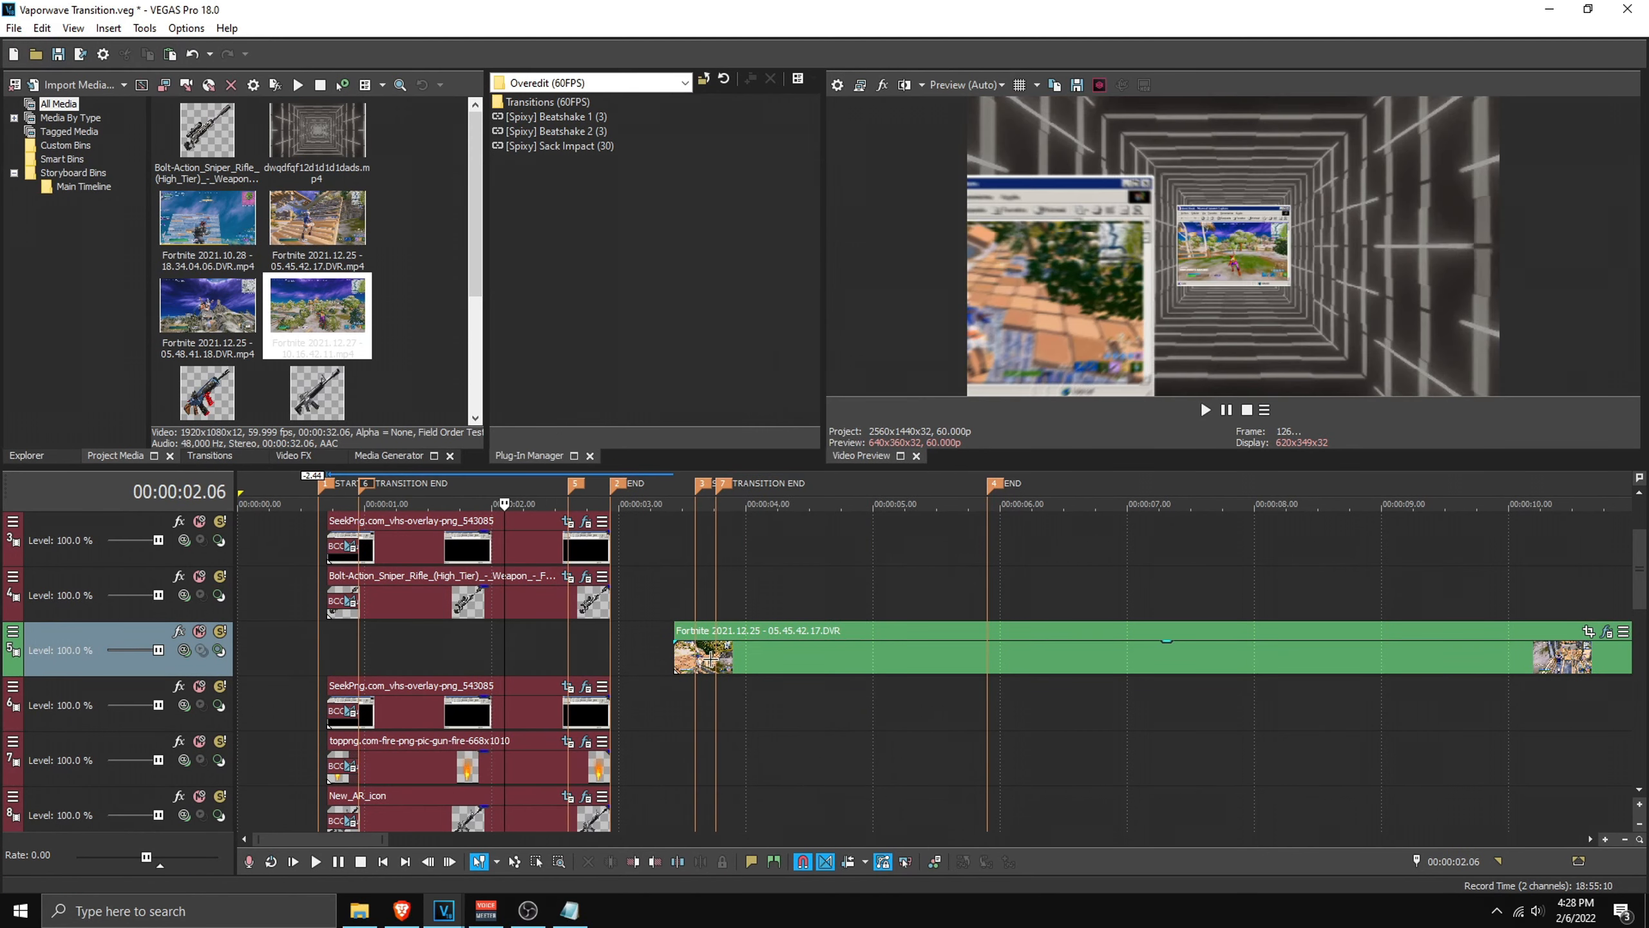
pyautogui.moveTo(714, 650); pyautogui.dragTo(367, 649)
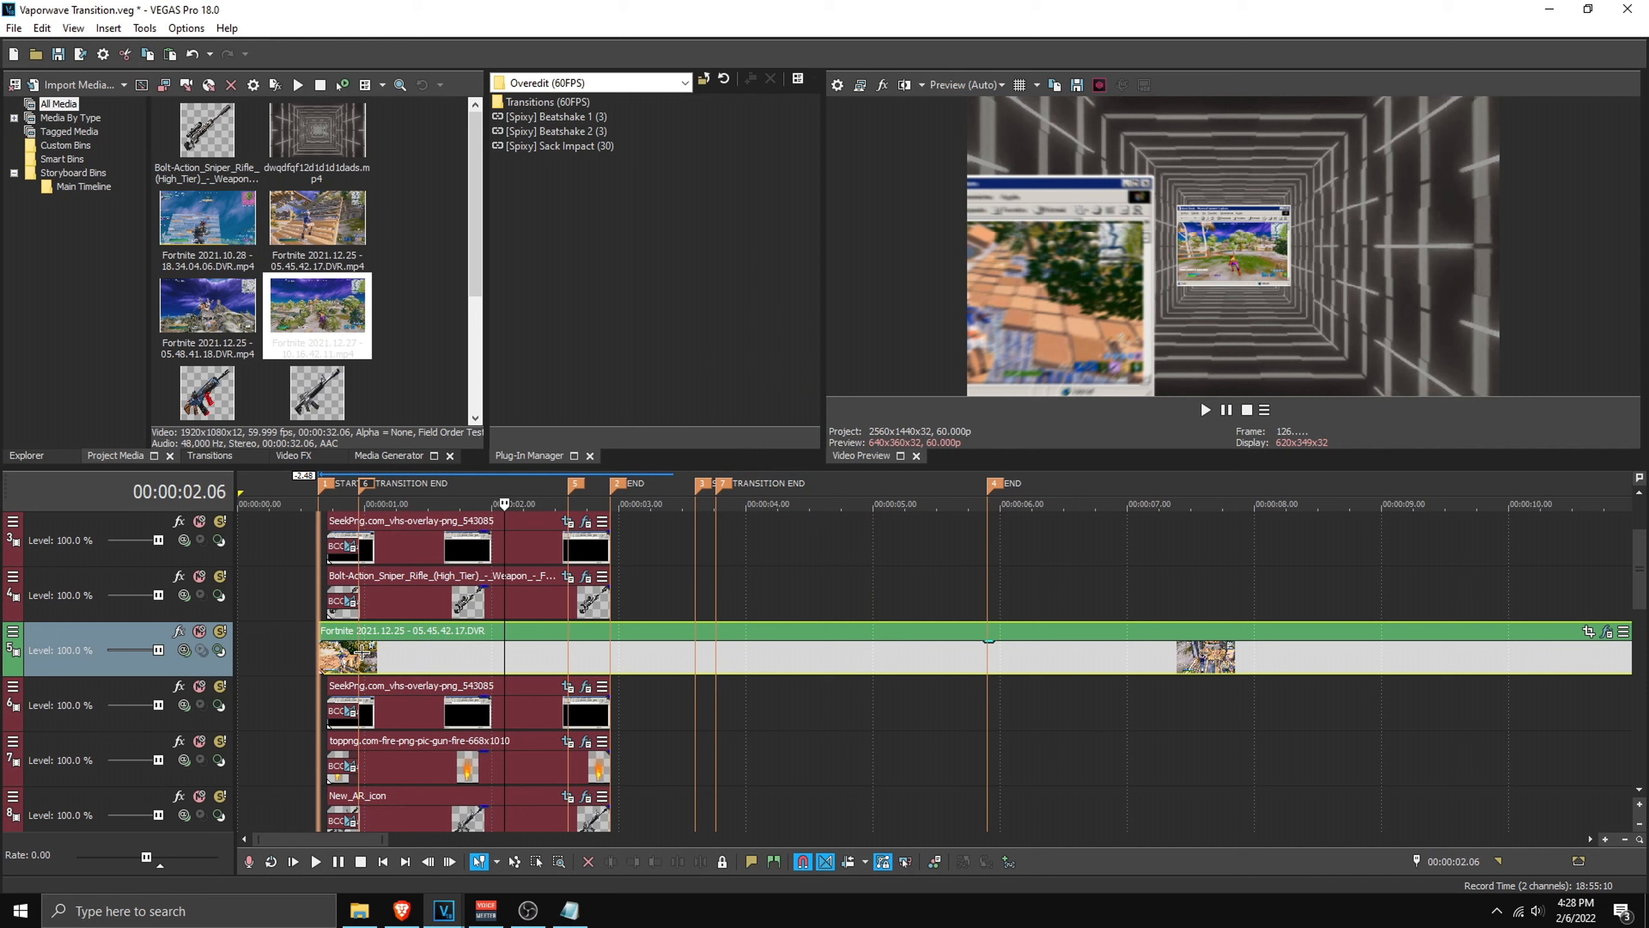
# Step: Trim the new track 5 clip at the first END marker and give its start a BCC Blur Dissolve fade-in
pyautogui.click(612, 654)
pyautogui.press('s')
pyautogui.click(630, 656)
pyautogui.press('Delete')
pyautogui.click(377, 658)
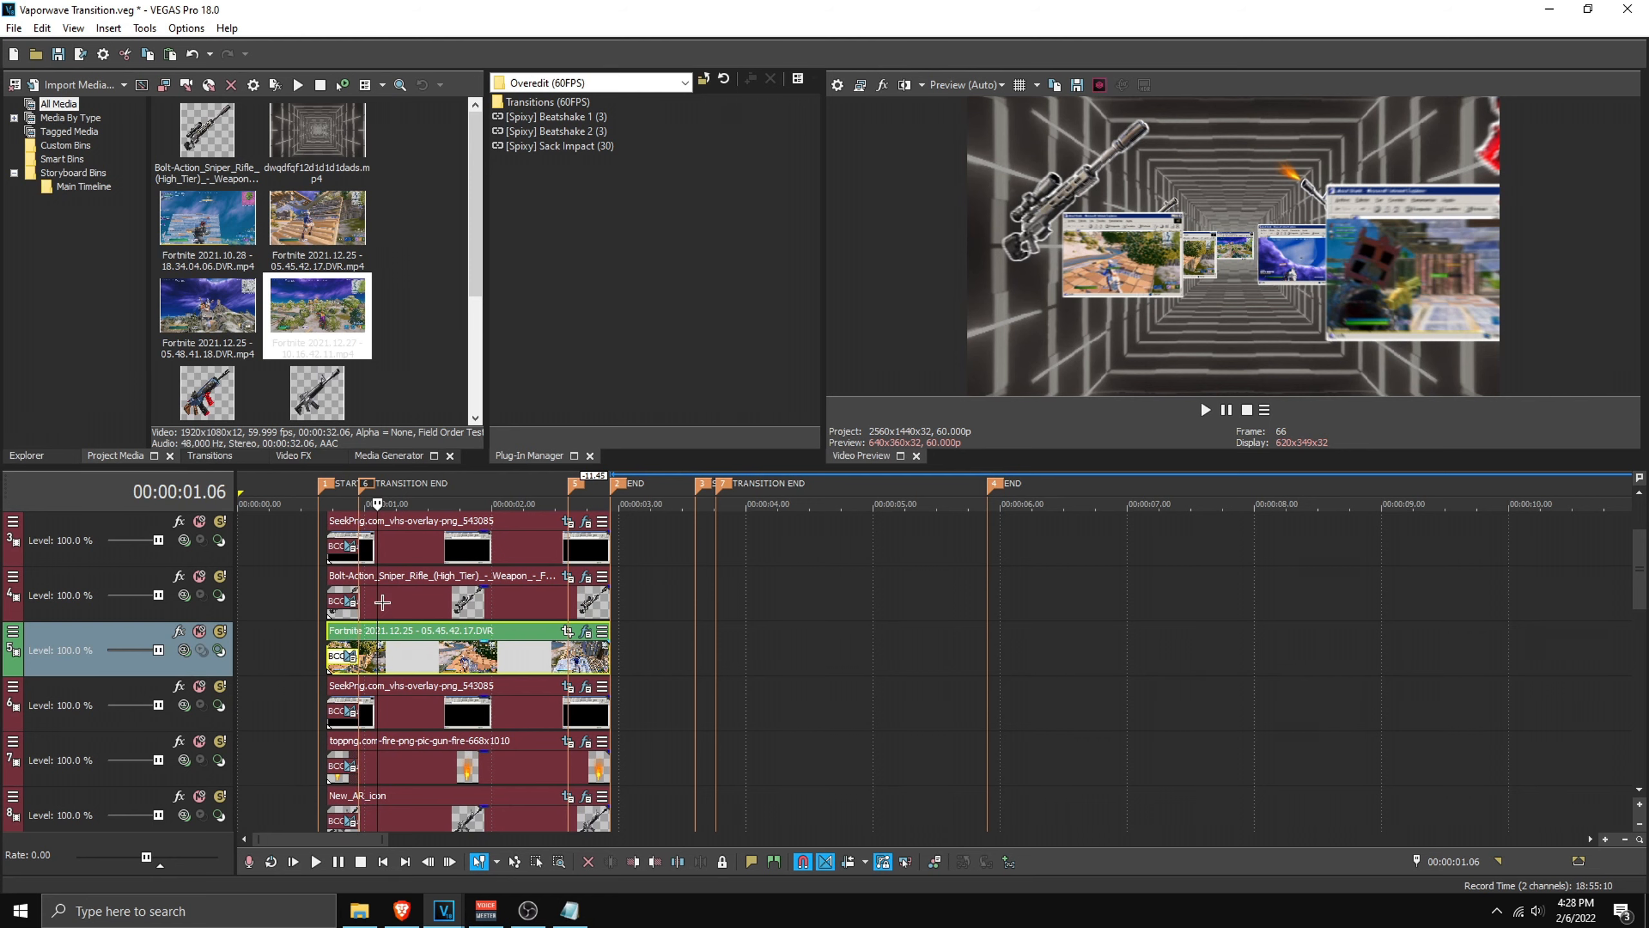
# Step: Move the Fortnite 2021.12.25 - 05.48.41.18 clip onto track 9, after the template clip
pyautogui.moveTo(1636, 562); pyautogui.dragTo(1636, 656)
pyautogui.scroll(-10, 1582, 615)
pyautogui.moveTo(208, 305); pyautogui.dragTo(283, 543)
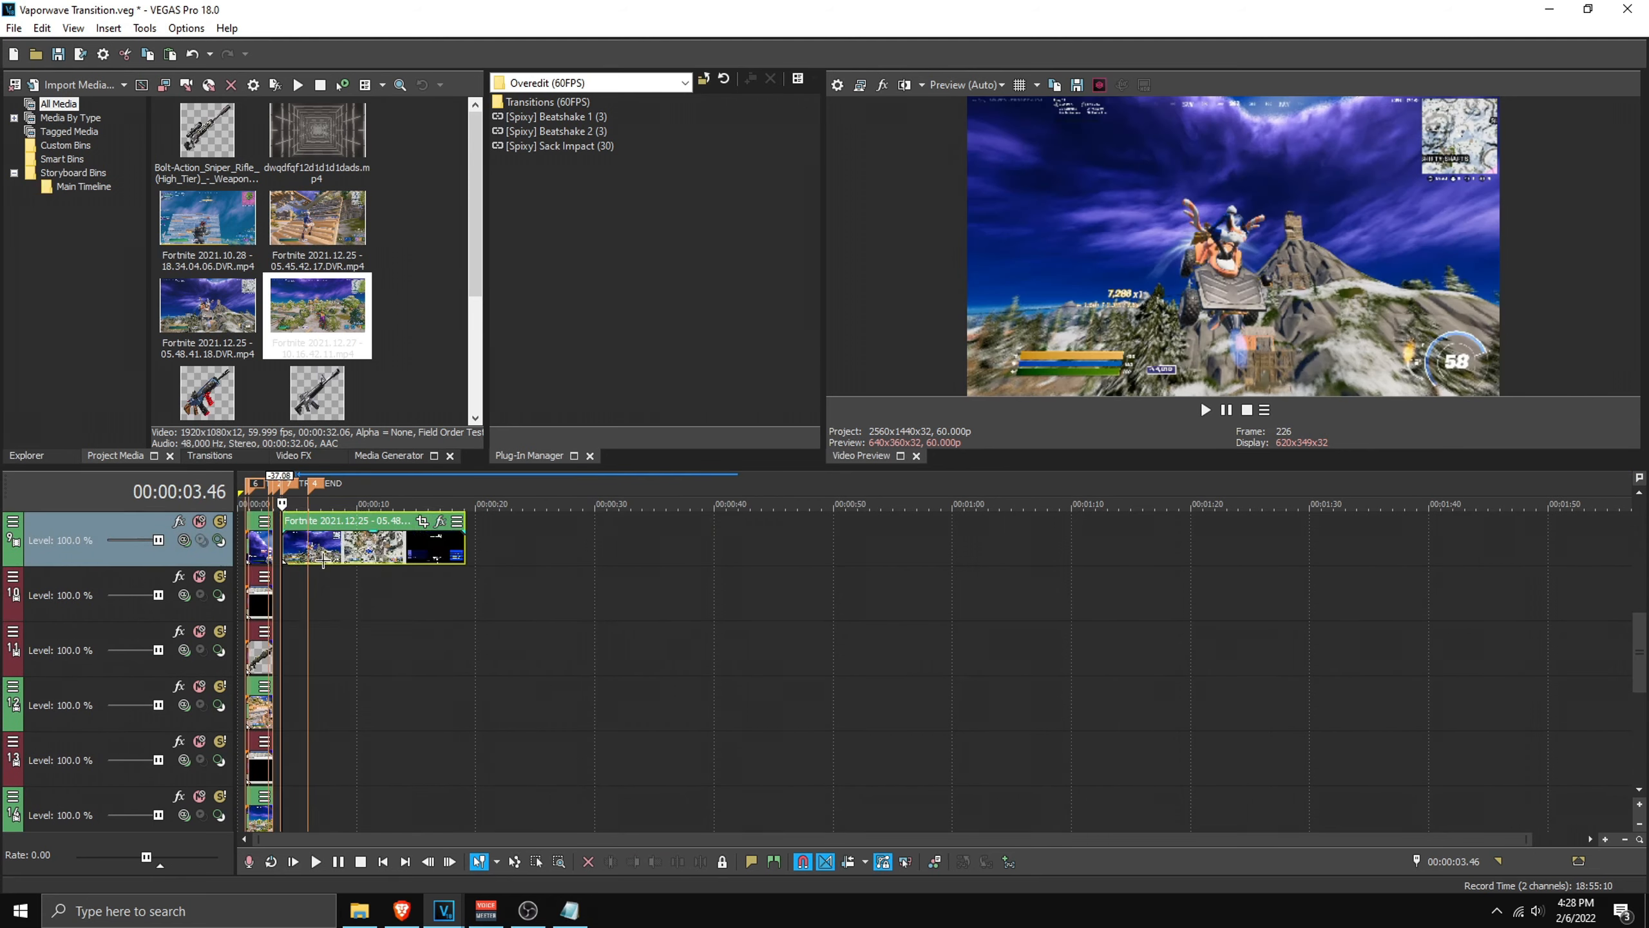
# Step: Trim the Fortnite 2021.12.25 - 05.48.41.18 clip and put it in place of the template clip on track 9
pyautogui.scroll(11, 283, 542)
pyautogui.press('s')
pyautogui.click(790, 546)
pyautogui.press('Delete')
pyautogui.click(460, 545)
pyautogui.moveTo(893, 543); pyautogui.dragTo(388, 534)
# Step: Move the Fortnite 2021.12.27 - 10.16.42.11 clip onto track 12, just after the first END marker
pyautogui.moveTo(1639, 653); pyautogui.dragTo(1638, 694)
pyautogui.moveTo(318, 305); pyautogui.dragTo(342, 639)
pyautogui.scroll(8, 343, 639)
pyautogui.moveTo(751, 650); pyautogui.dragTo(650, 544)
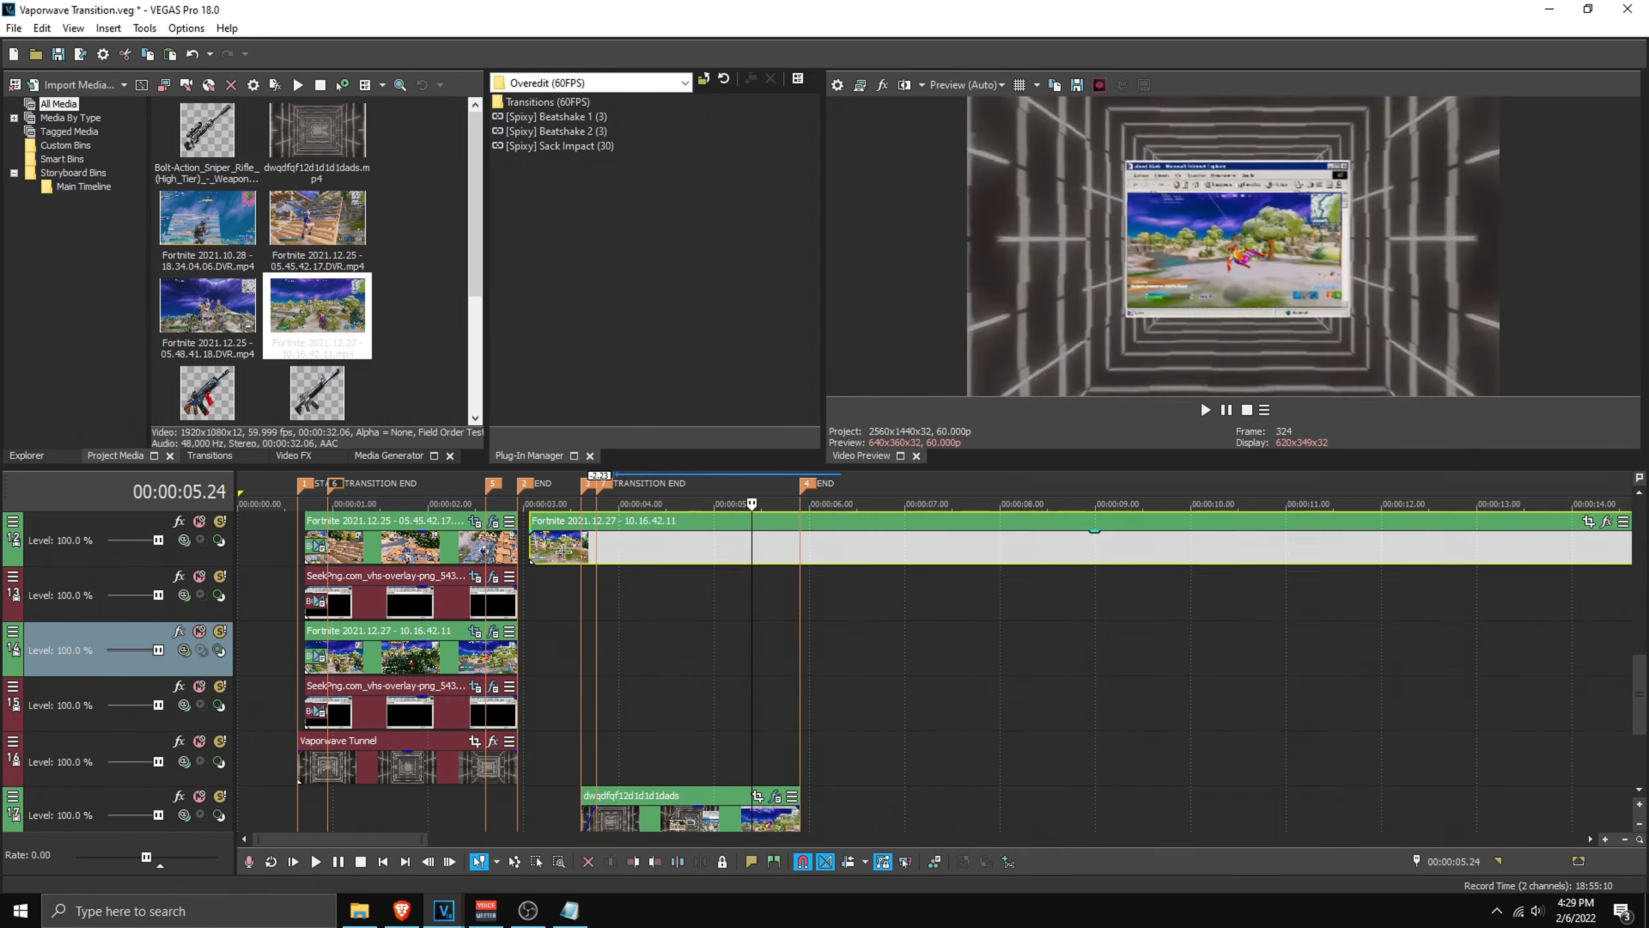
# Step: Replace the template clip on track 12 with the Fortnite 2021.12.27 clip, trimmed to the END marker with a BCC Blur Dissolve fade-in
pyautogui.moveTo(917, 546); pyautogui.dragTo(470, 546)
pyautogui.press('Delete')
pyautogui.moveTo(373, 532); pyautogui.dragTo(414, 529)
pyautogui.click(431, 539)
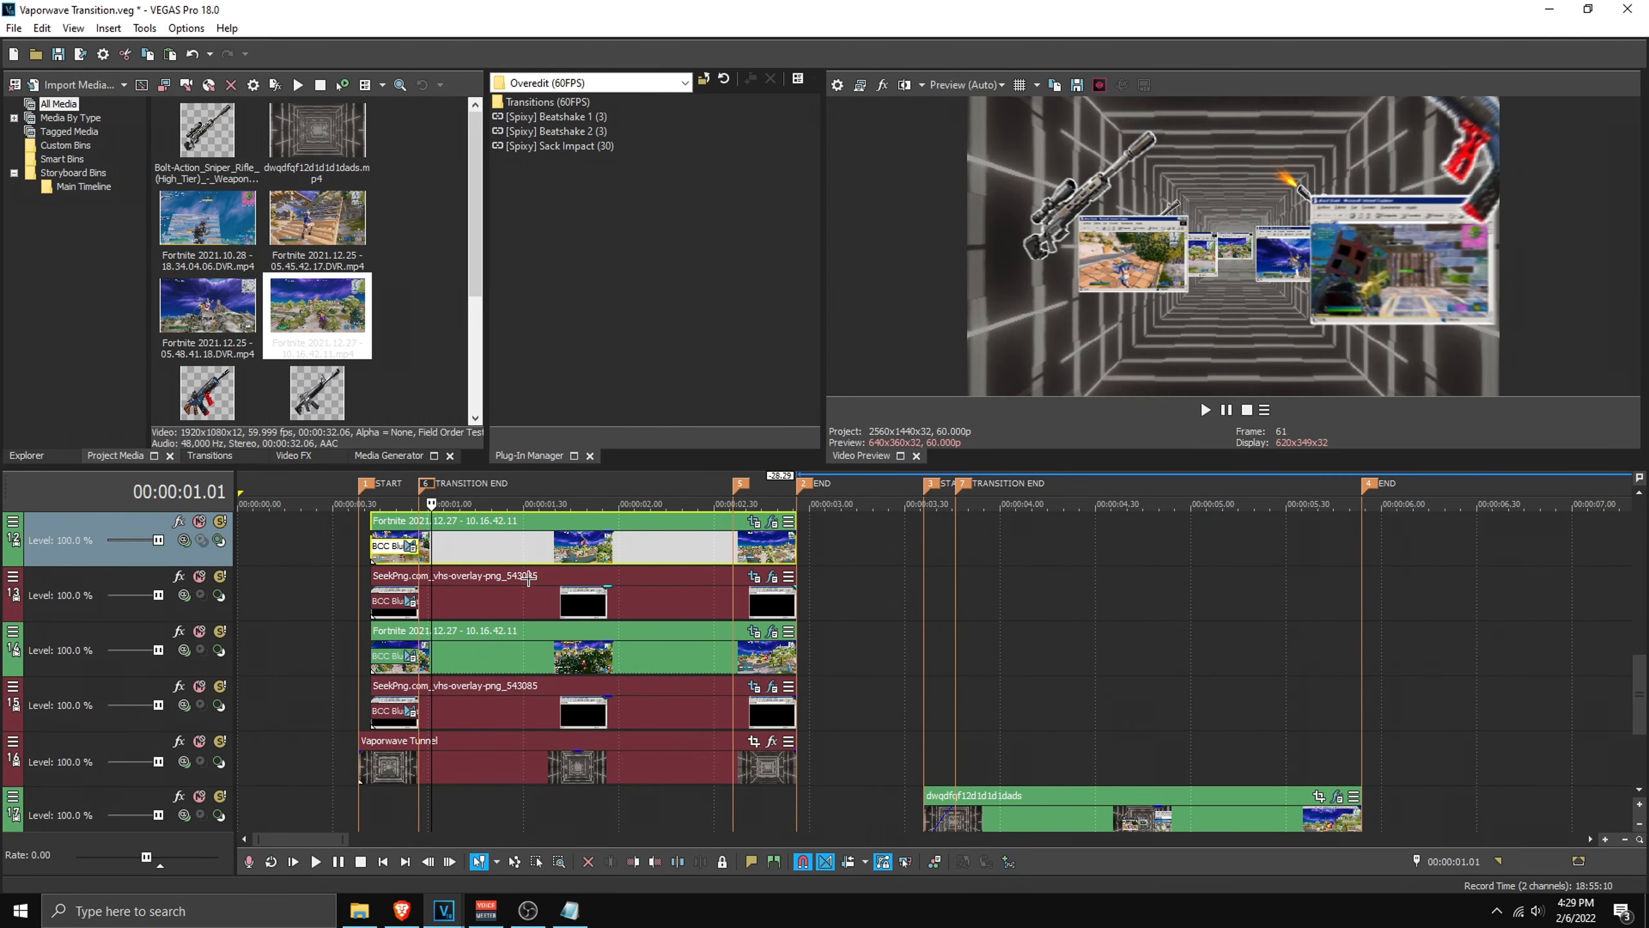
pyautogui.click(692, 658)
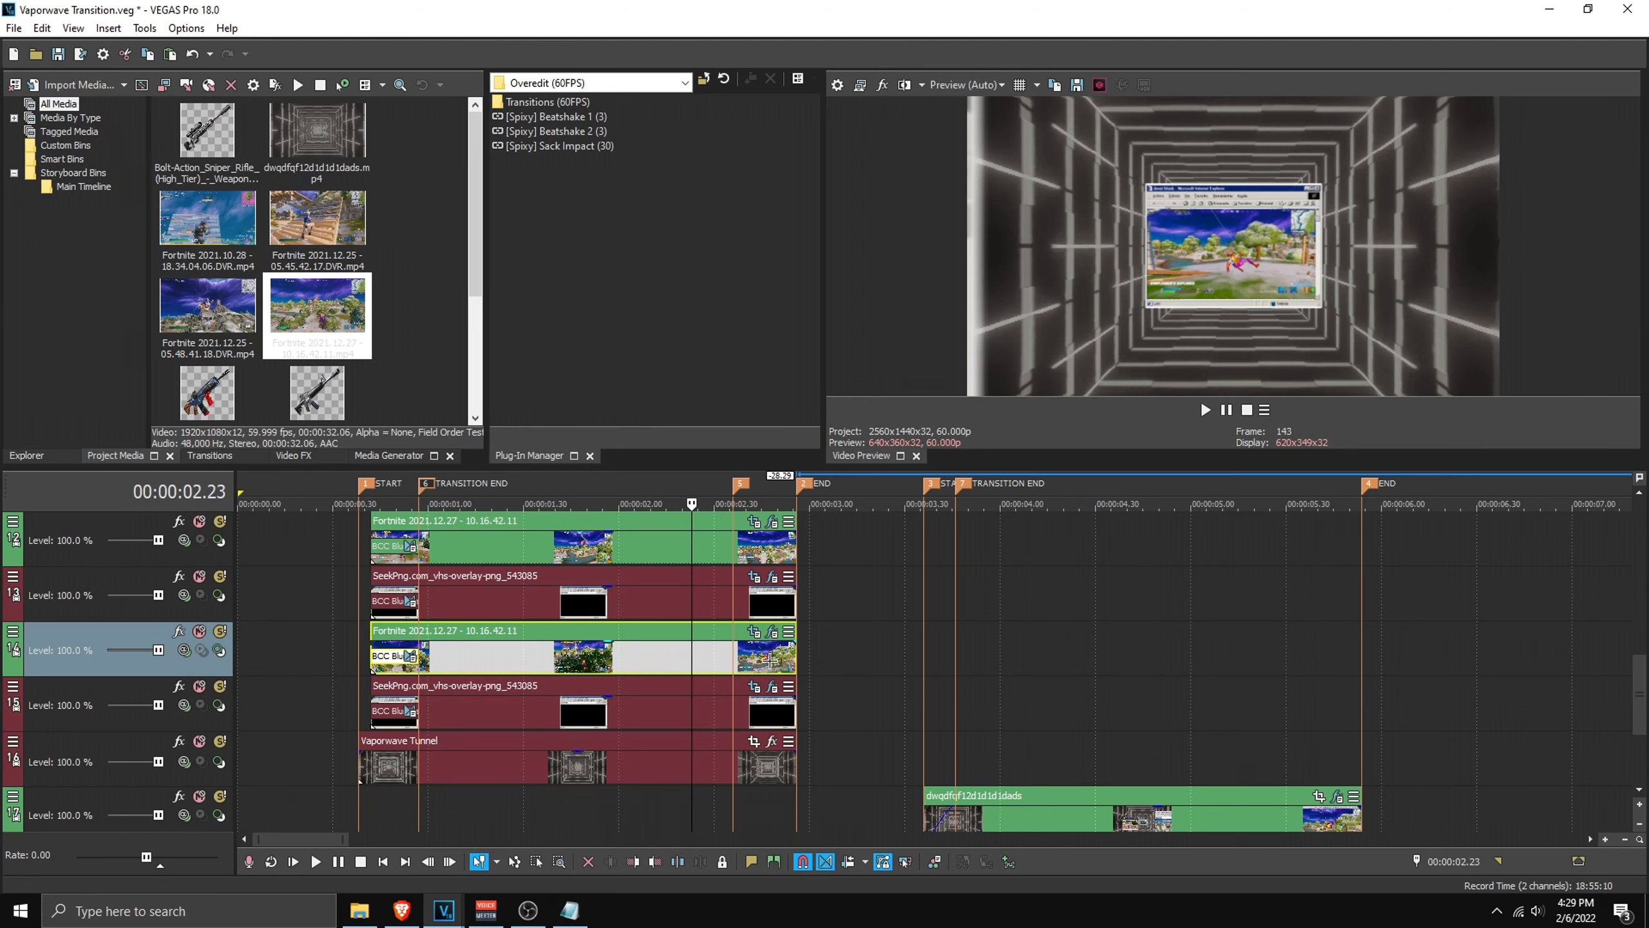
pyautogui.click(393, 848)
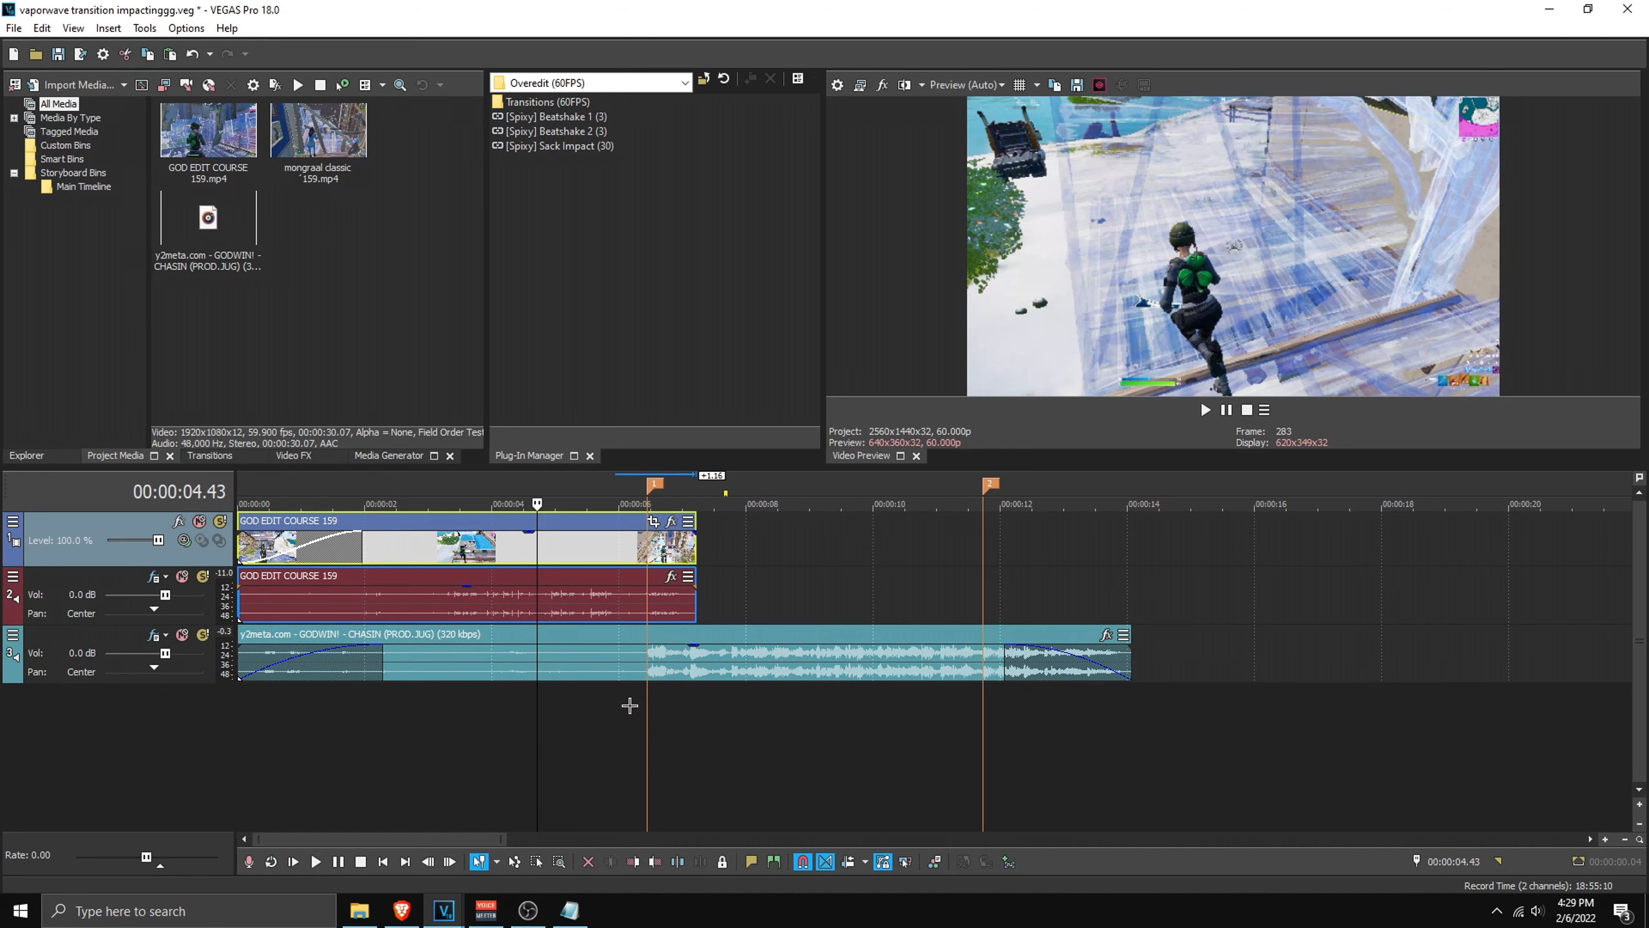
# Step: Split the GOD EDIT COURSE 159 clip at 00:00:05.57, 30 frames before the first marker, and apply [Spixy] Sack Impact (30) to the second piece
pyautogui.click(631, 705)
pyautogui.scroll(1, 672, 698)
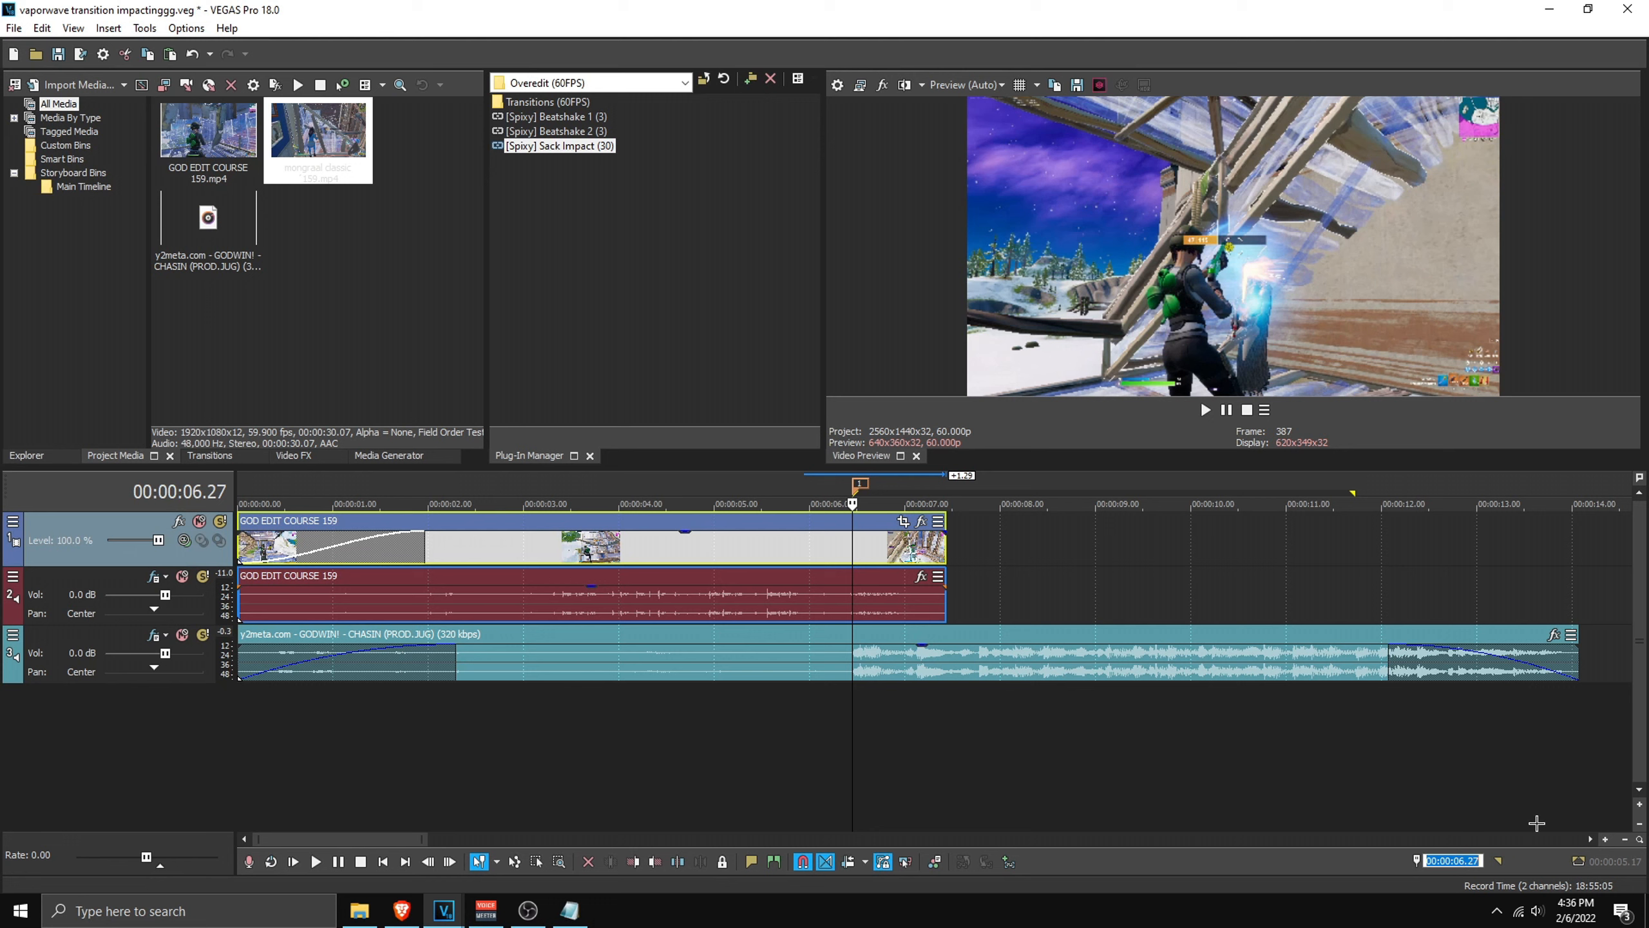
pyautogui.press('Return')
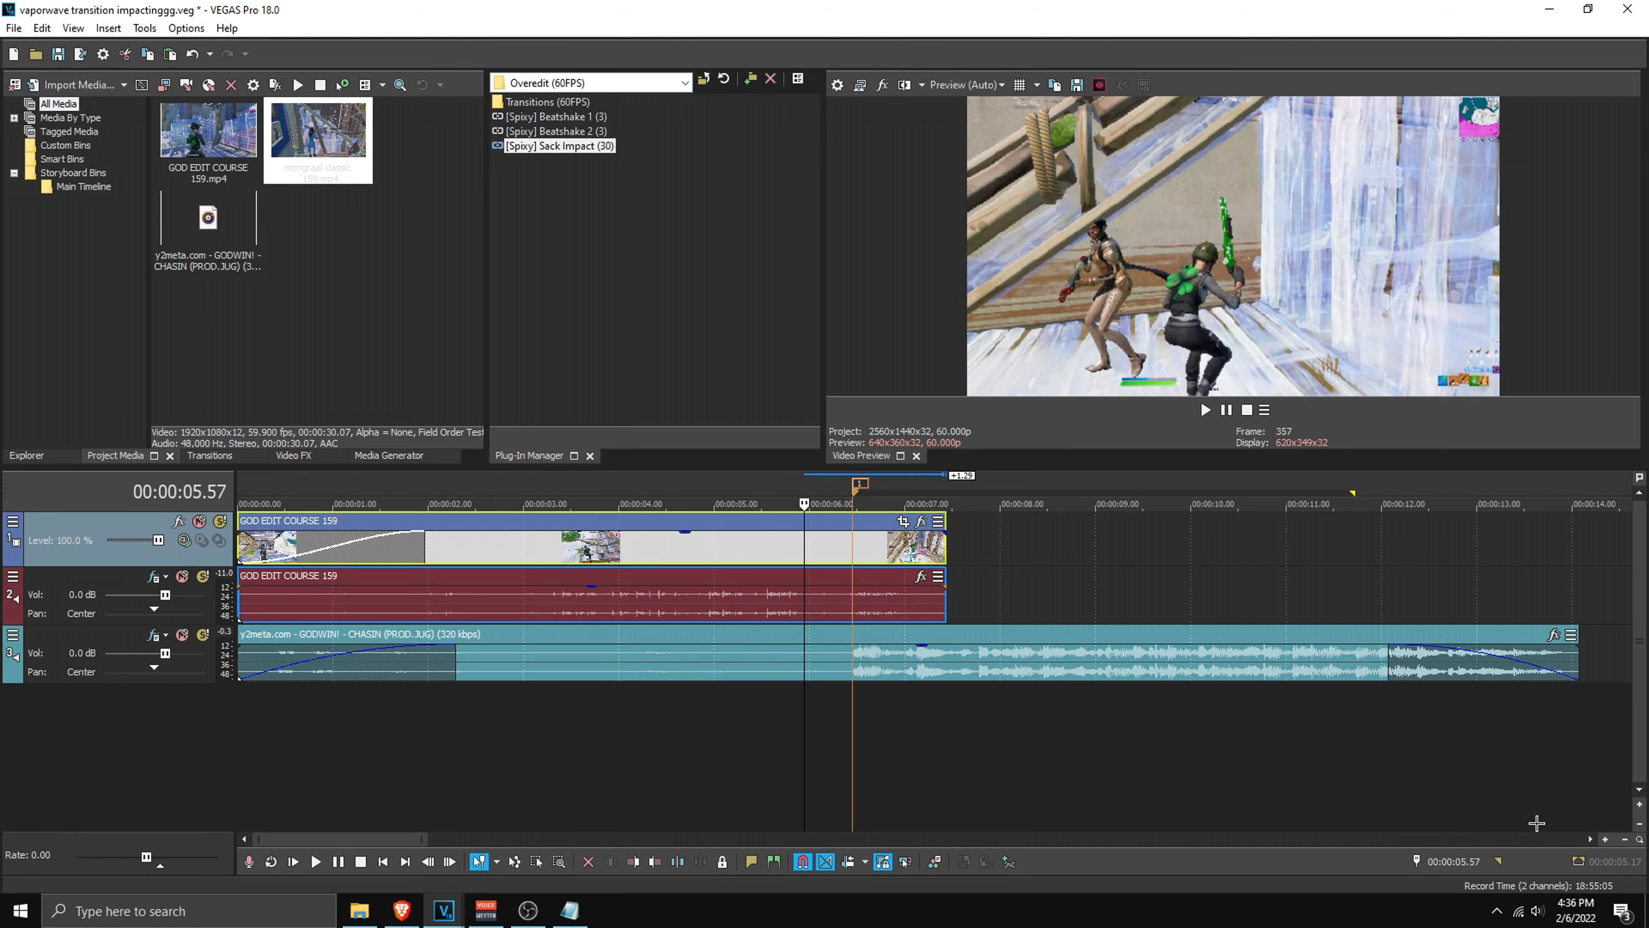
pyautogui.press('s')
pyautogui.moveTo(552, 152); pyautogui.dragTo(883, 576)
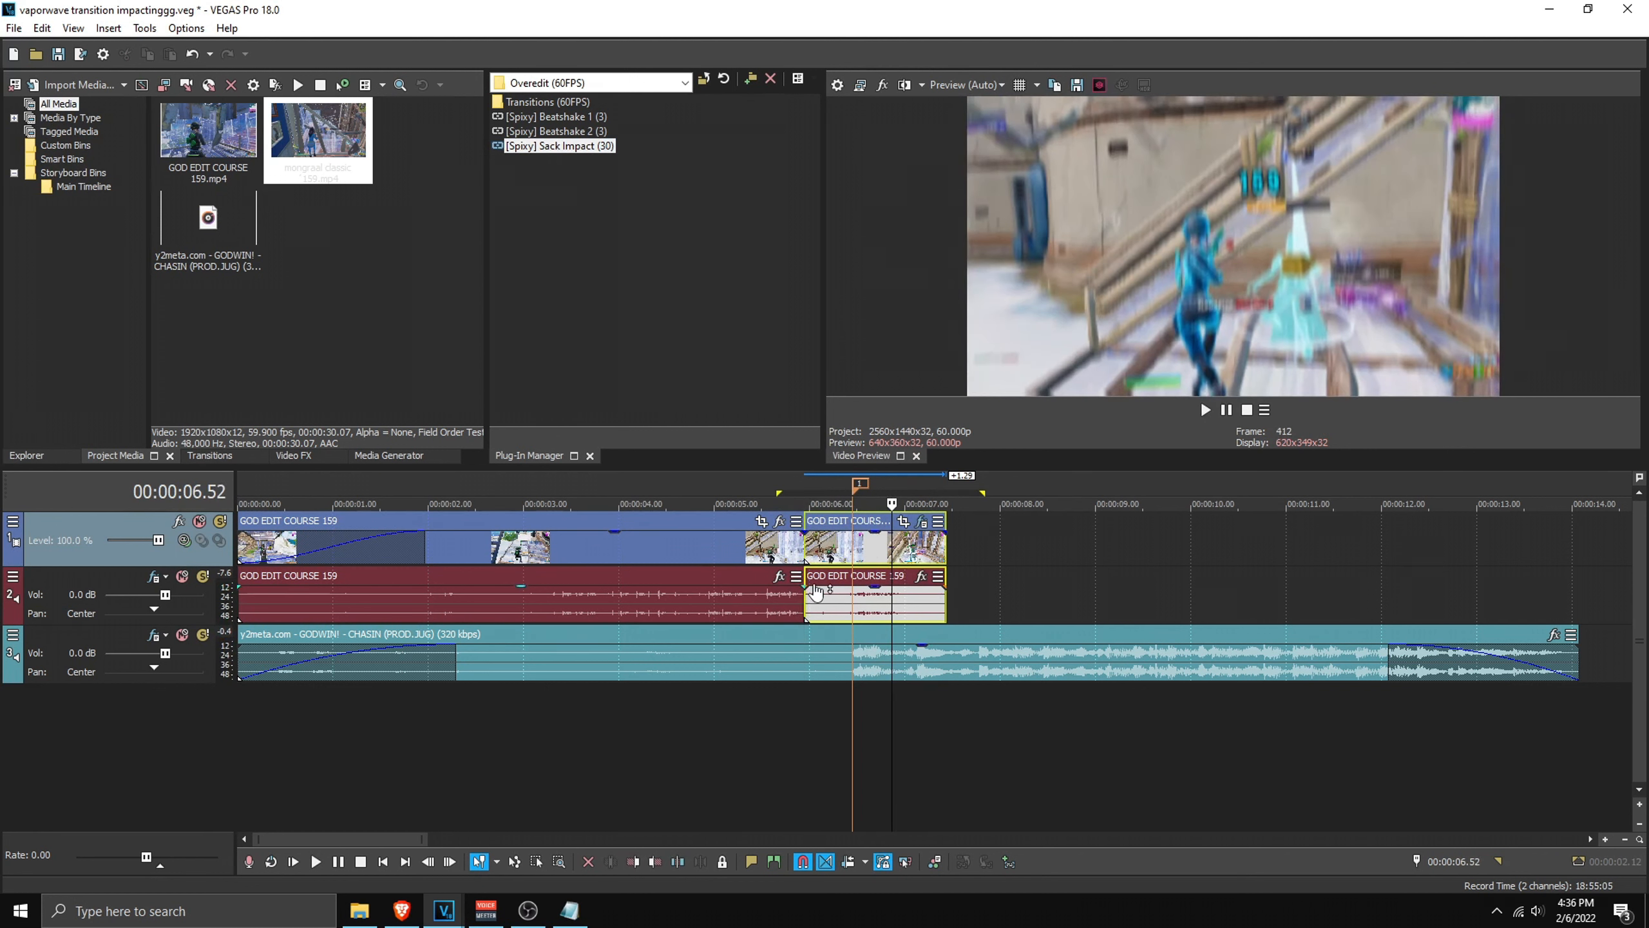
# Step: Trim the end of the second GOD EDIT COURSE 159 piece to about 00:00:07.15 with a short fade-out, previewing the cut
pyautogui.scroll(2, 865, 633)
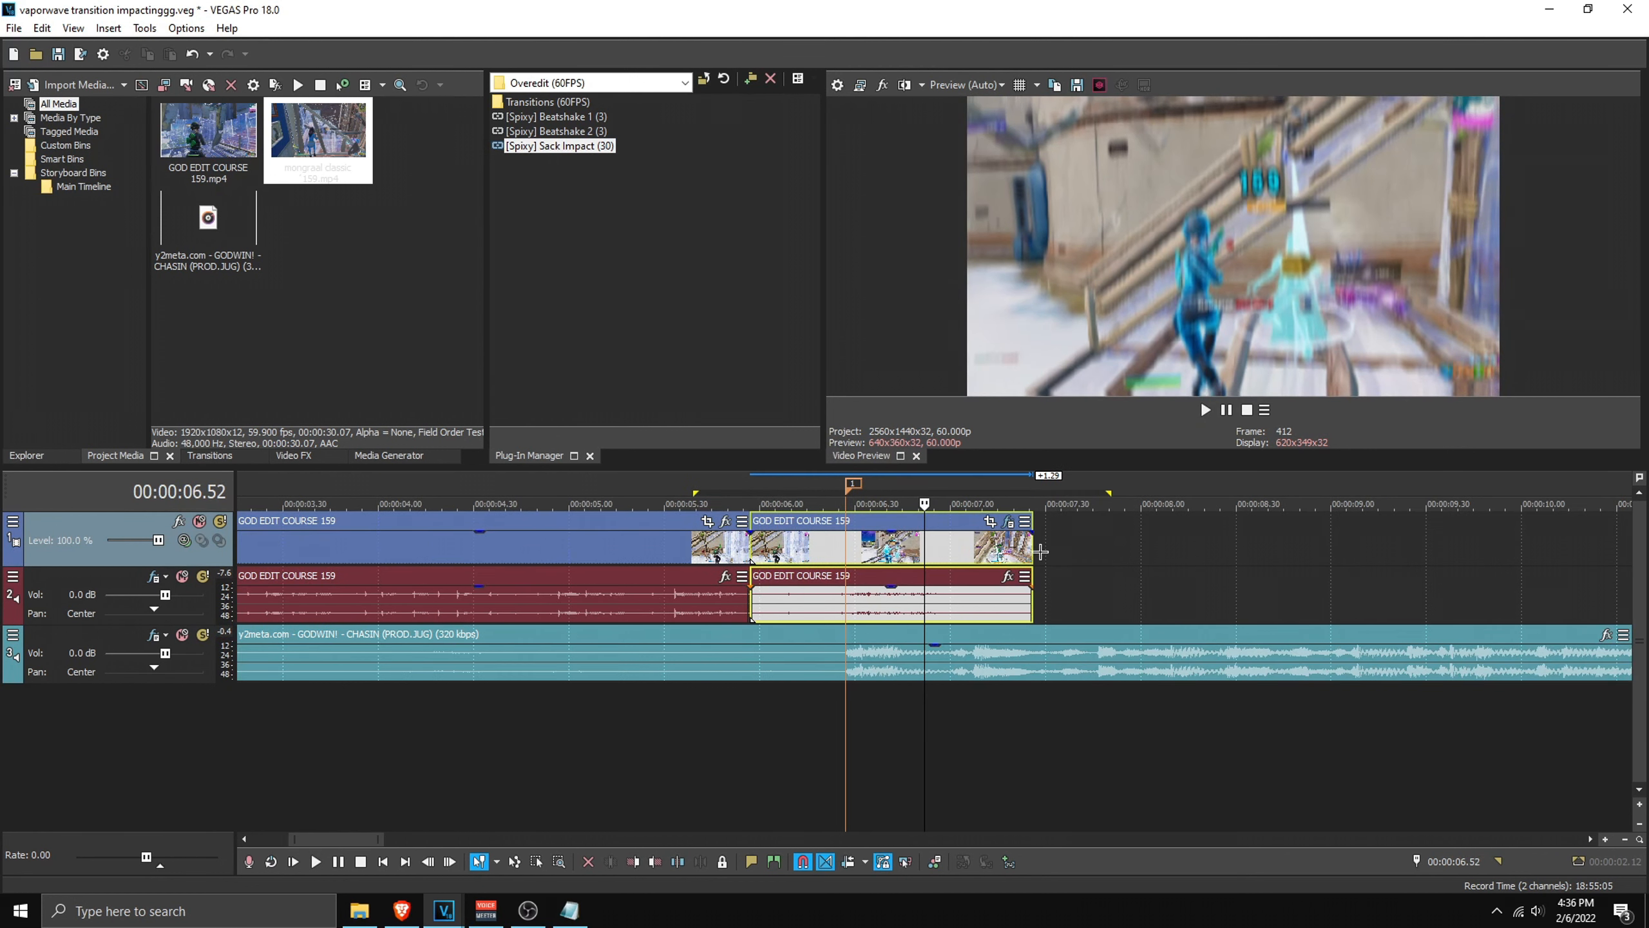
pyautogui.moveTo(1032, 547)
pyautogui.mouseDown()
pyautogui.moveTo(995, 546)
pyautogui.moveTo(1016, 550)
pyautogui.mouseUp()
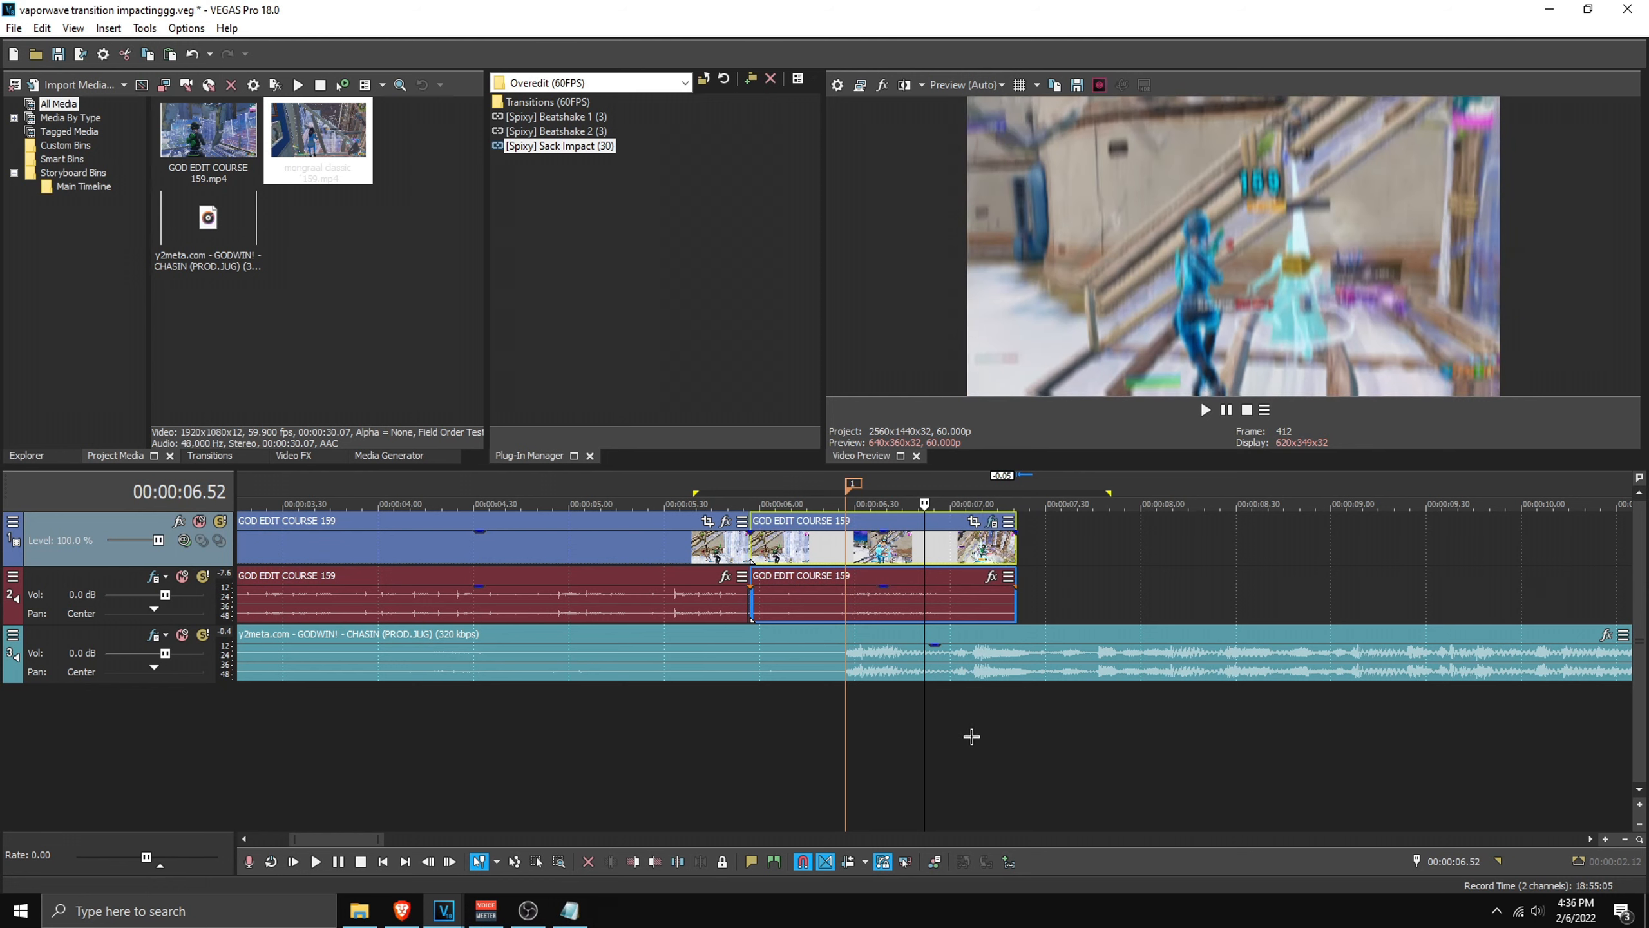
pyautogui.click(1205, 409)
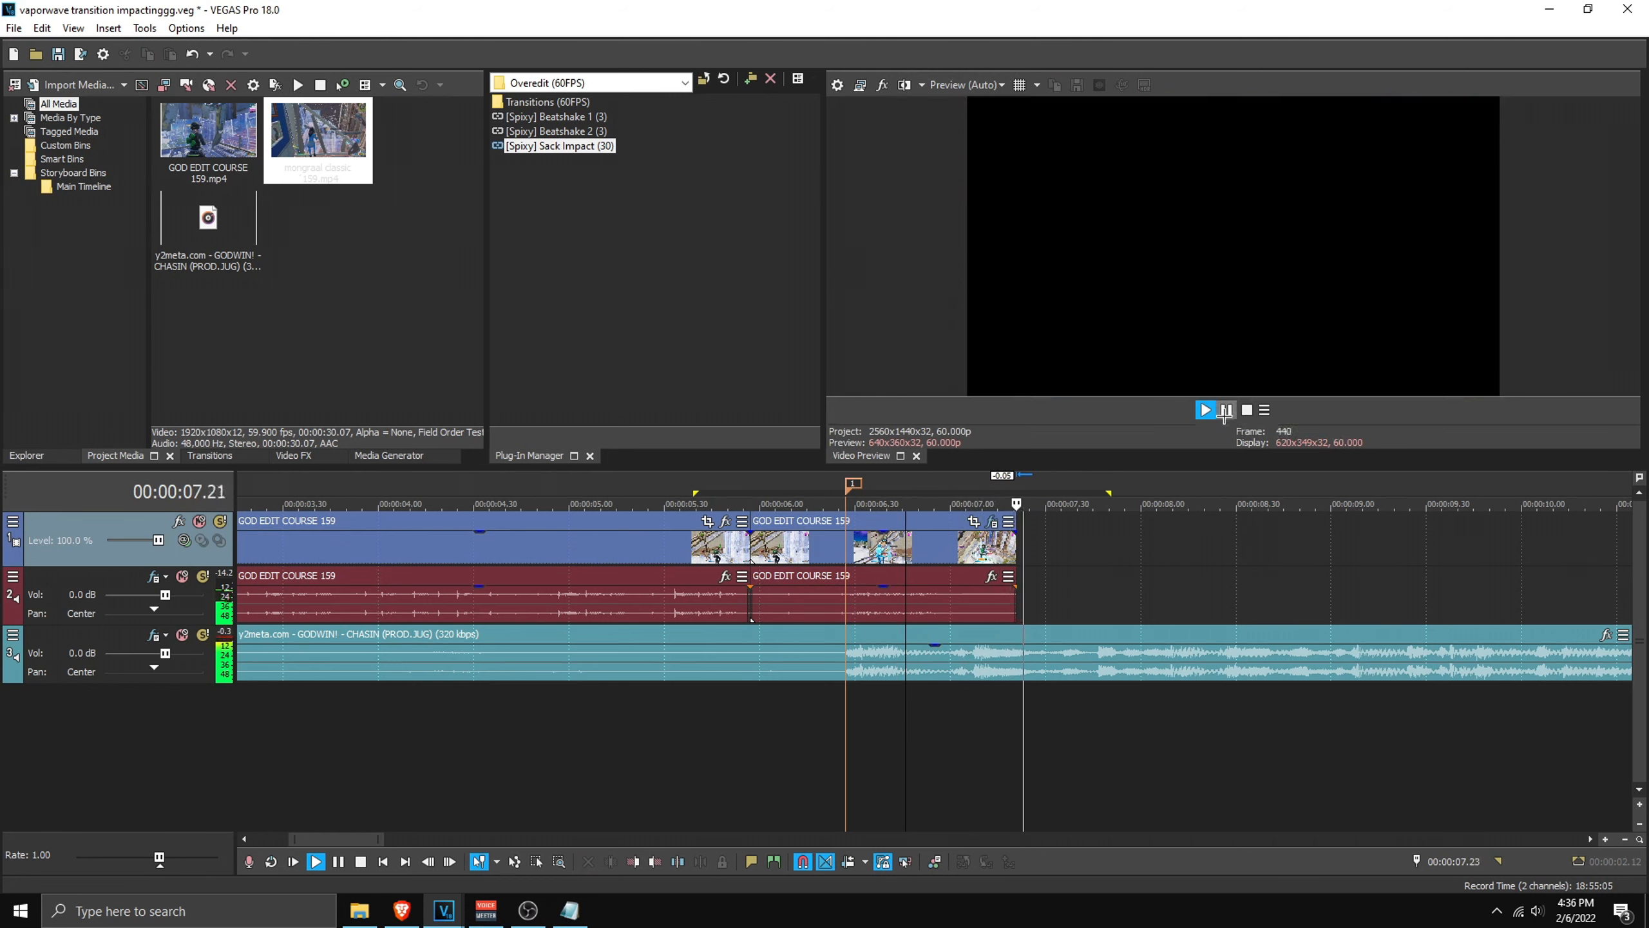
pyautogui.click(1225, 410)
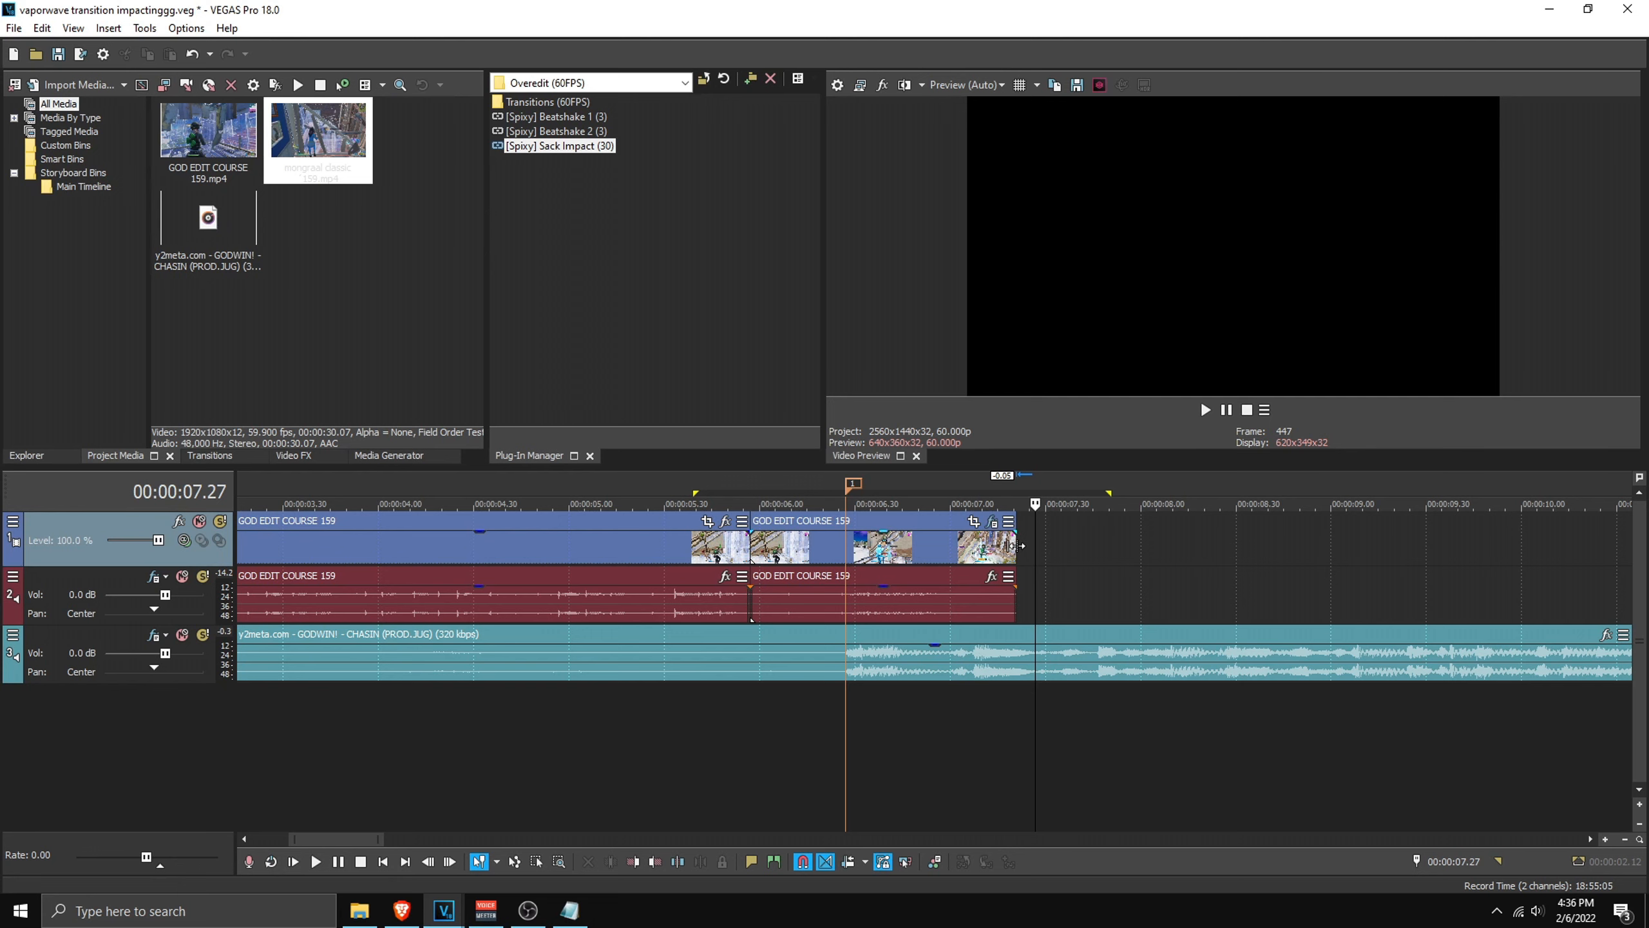
pyautogui.moveTo(1015, 546); pyautogui.dragTo(965, 537)
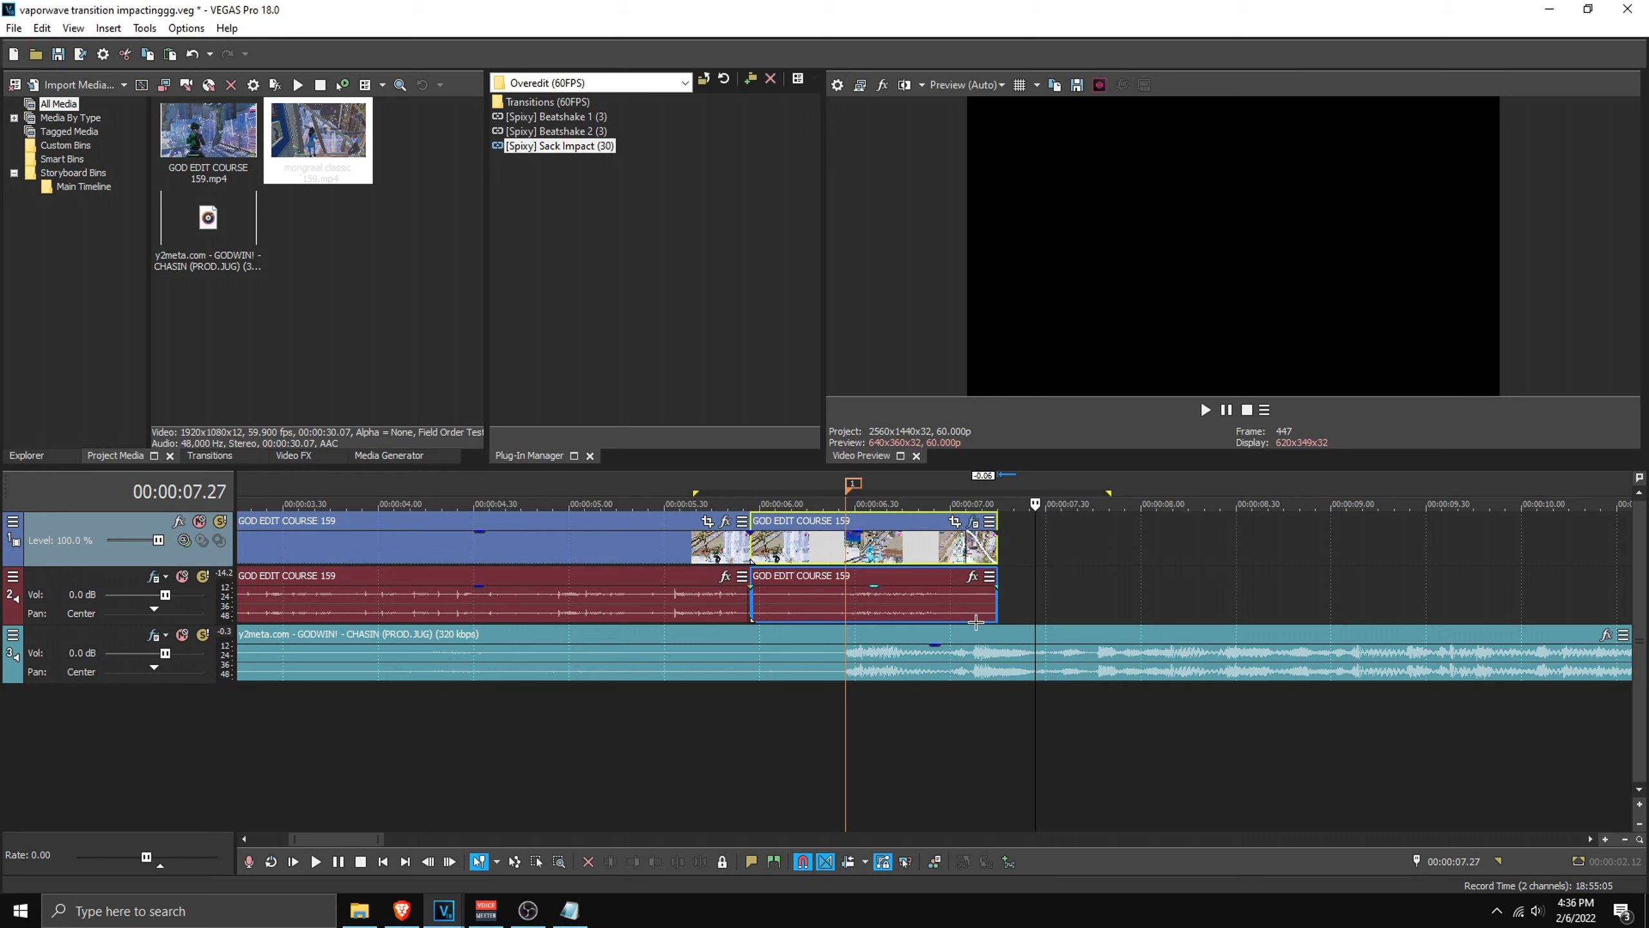
# Step: Apply the default BCC Blur Dissolve transition to the fade-out of the second GOD EDIT COURSE 159 piece and preview it
pyautogui.moveTo(966, 691); pyautogui.dragTo(979, 696)
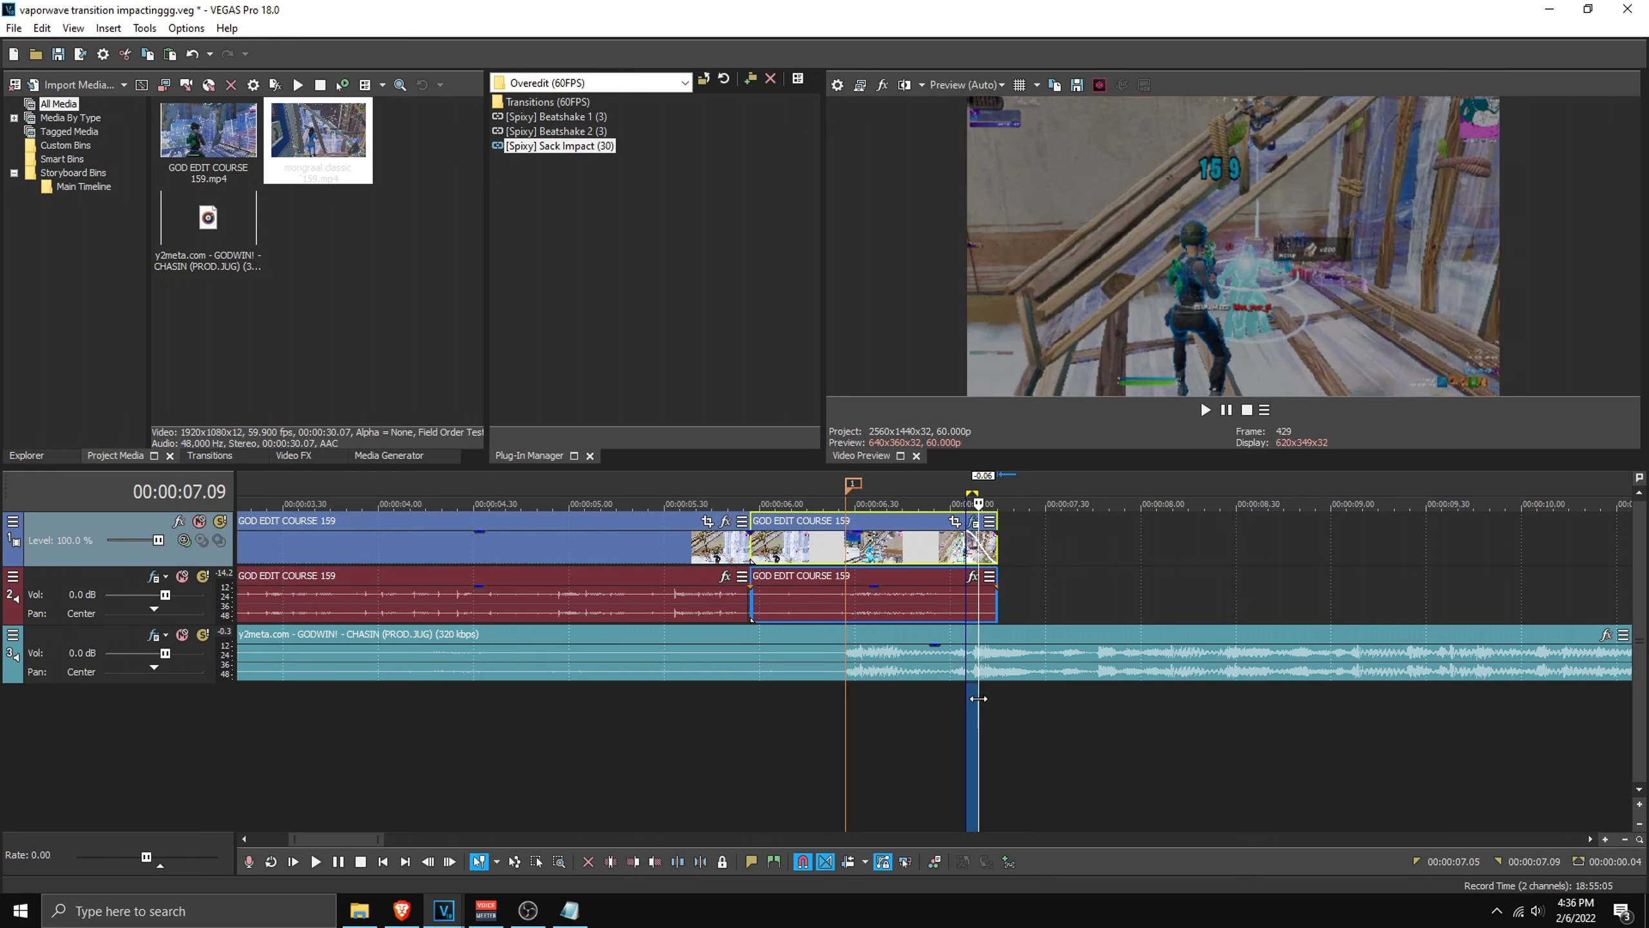
pyautogui.click(978, 697)
pyautogui.click(198, 457)
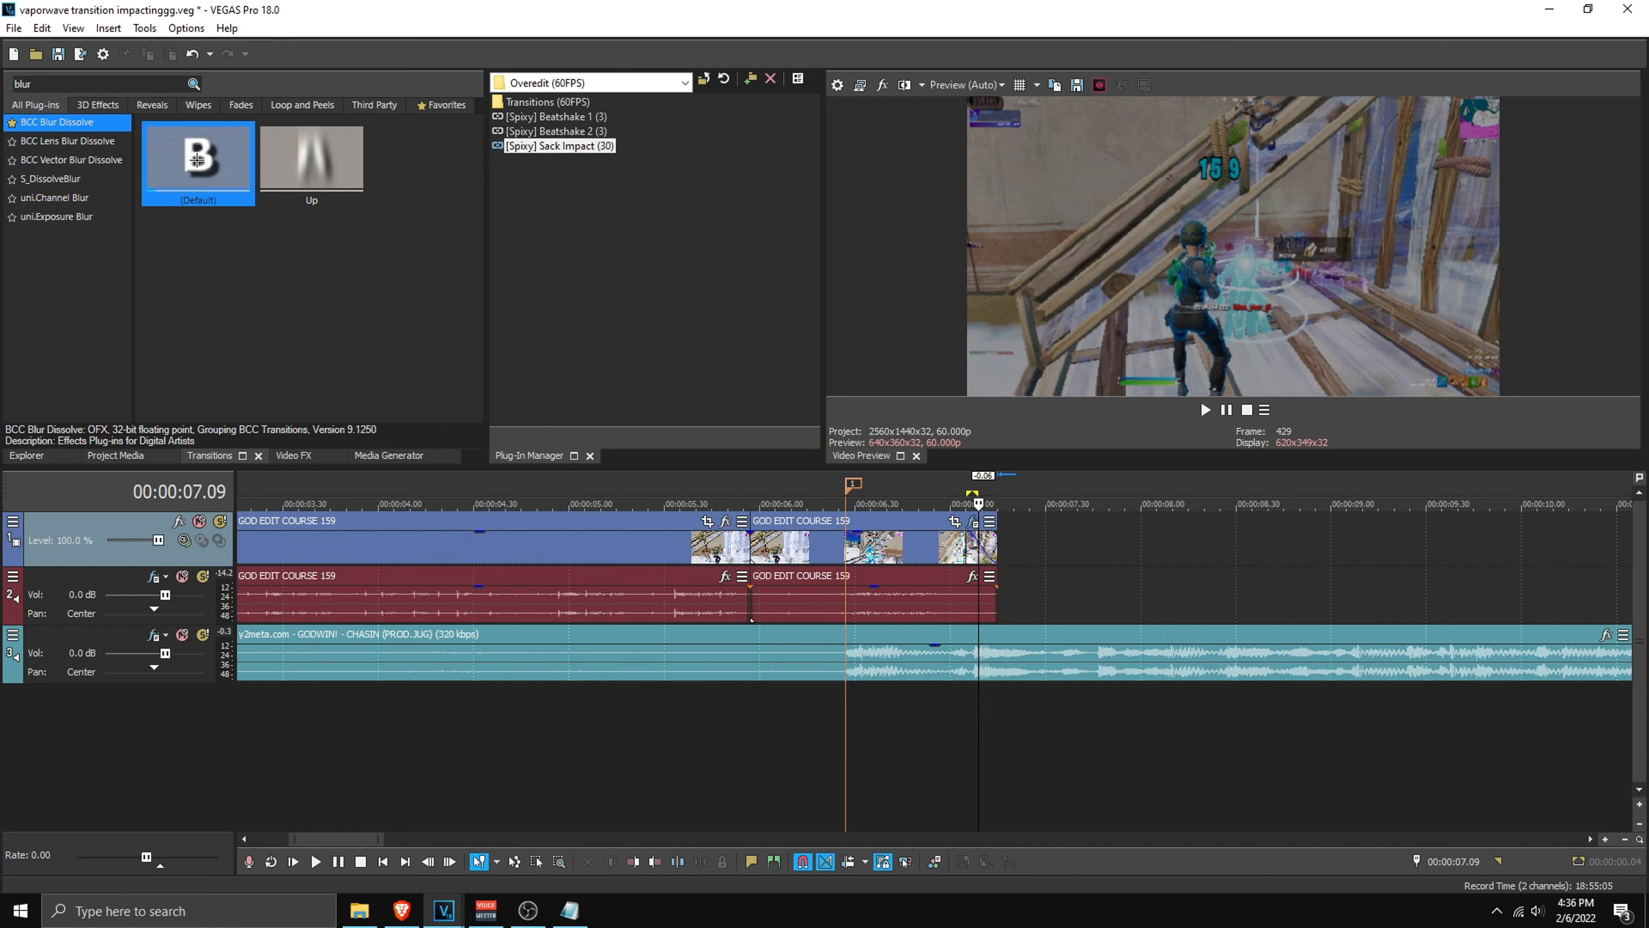
pyautogui.moveTo(981, 550); pyautogui.dragTo(983, 550)
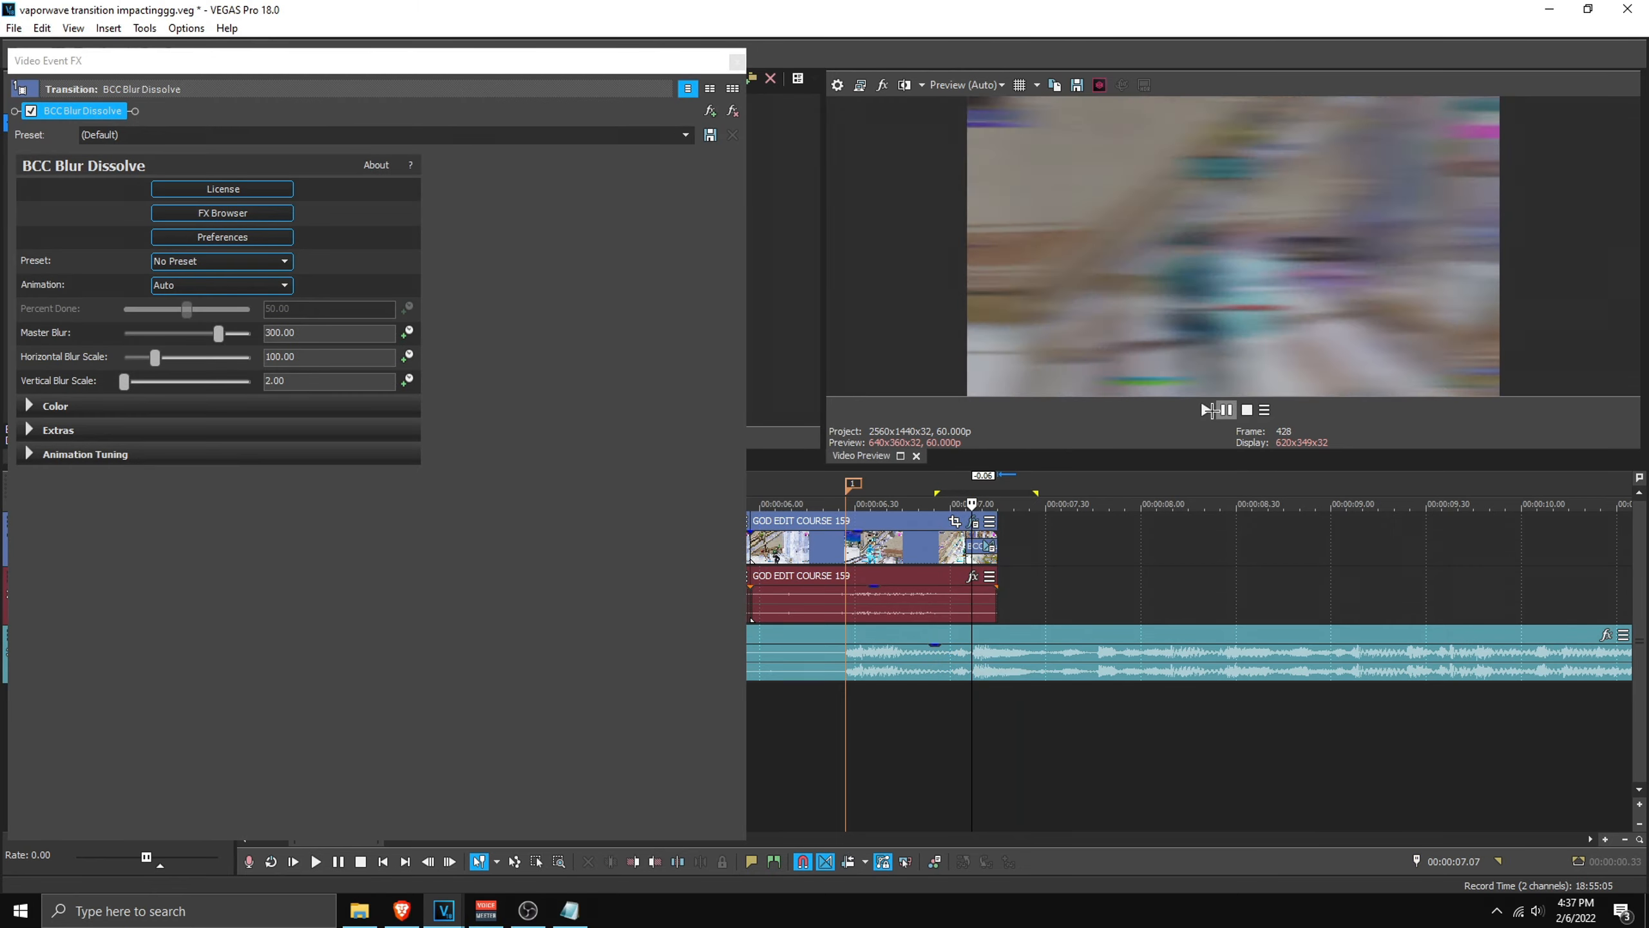
pyautogui.click(1213, 411)
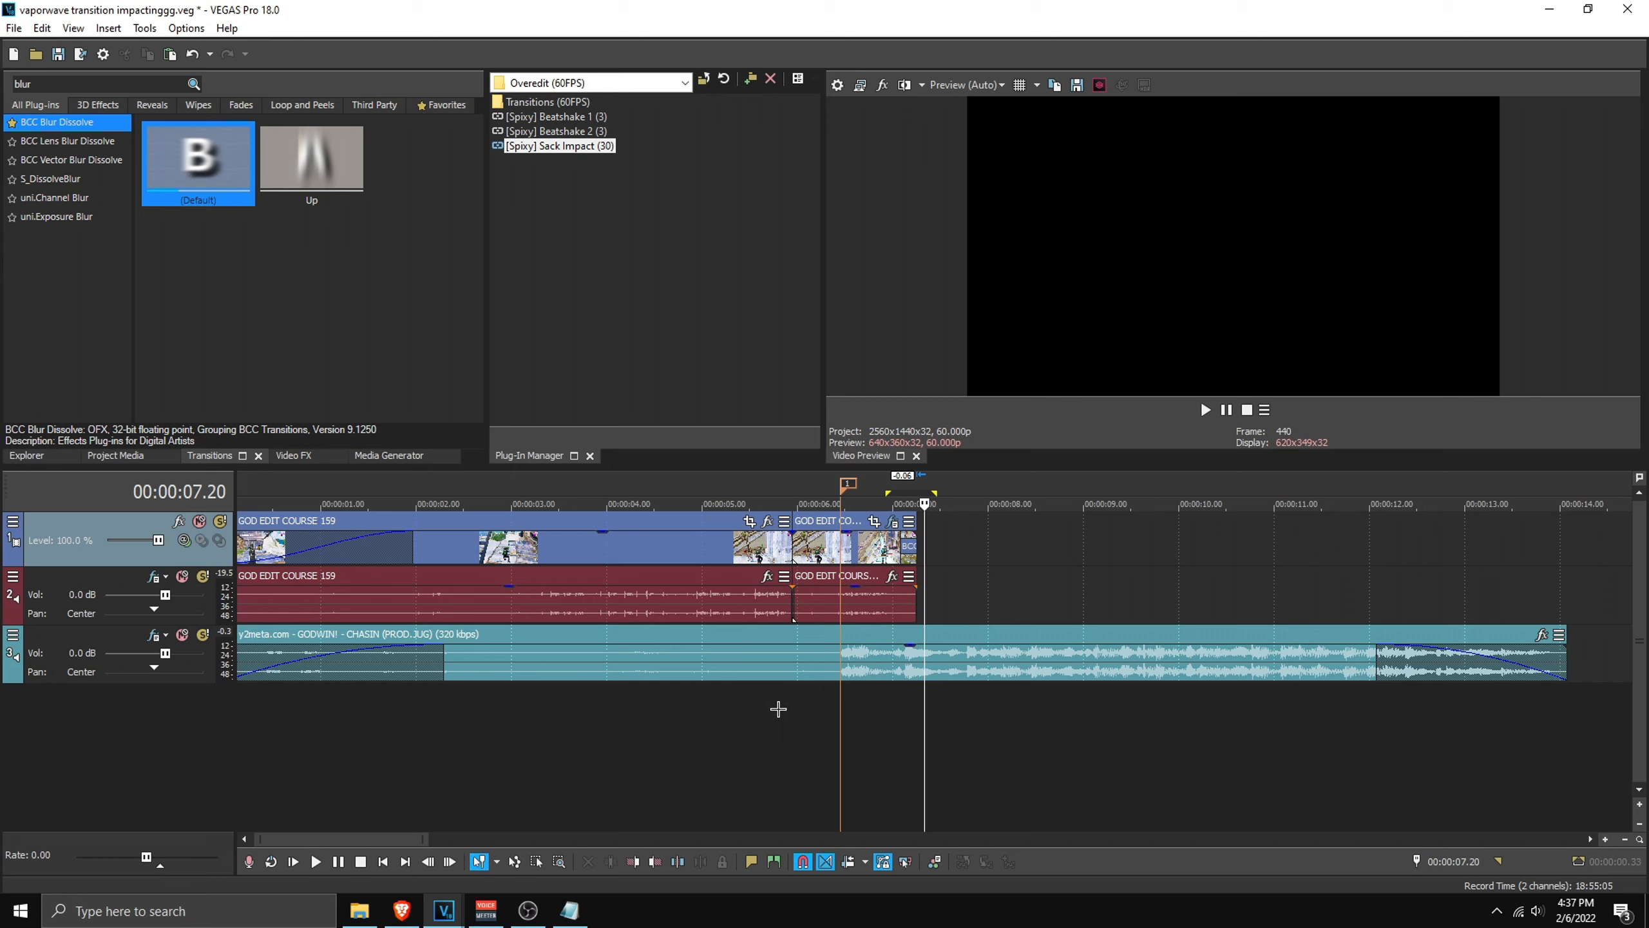
# Step: Examine the music's timing between the two markers and around the end of the Sack Impact piece
pyautogui.moveTo(840, 706); pyautogui.dragTo(1176, 722)
pyautogui.moveTo(1276, 723); pyautogui.dragTo(1283, 723)
pyautogui.moveTo(908, 722); pyautogui.dragTo(1300, 725)
pyautogui.moveTo(1084, 737); pyautogui.dragTo(1265, 736)
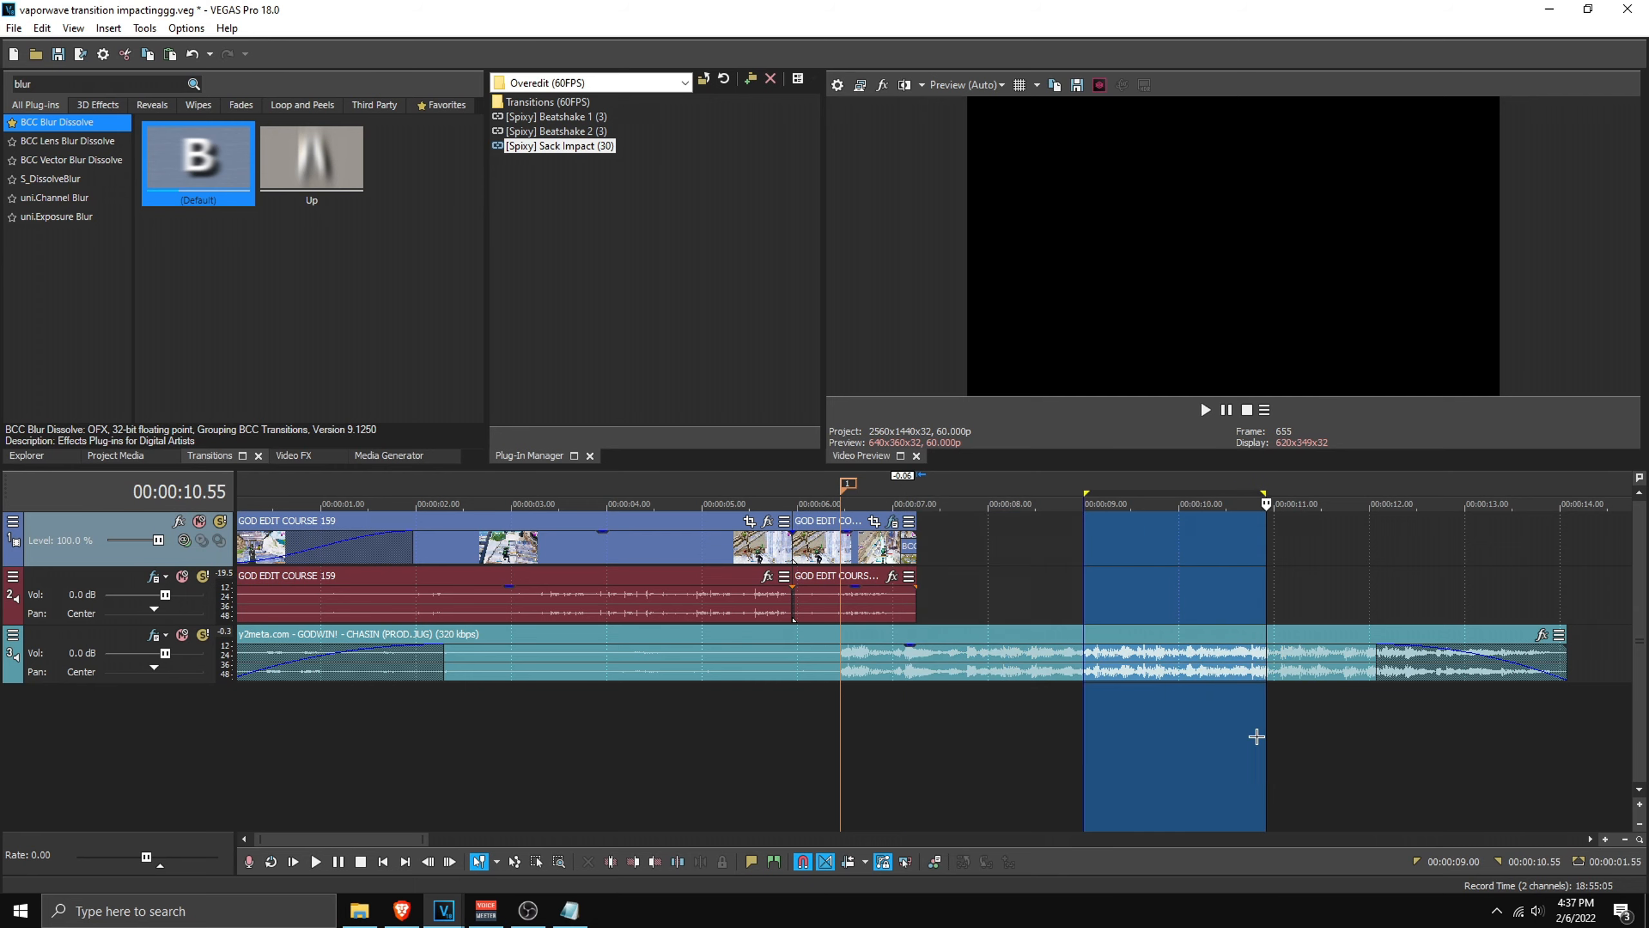
pyautogui.click(1257, 737)
pyautogui.press('space')
pyautogui.click(1225, 409)
pyautogui.scroll(3, 1124, 687)
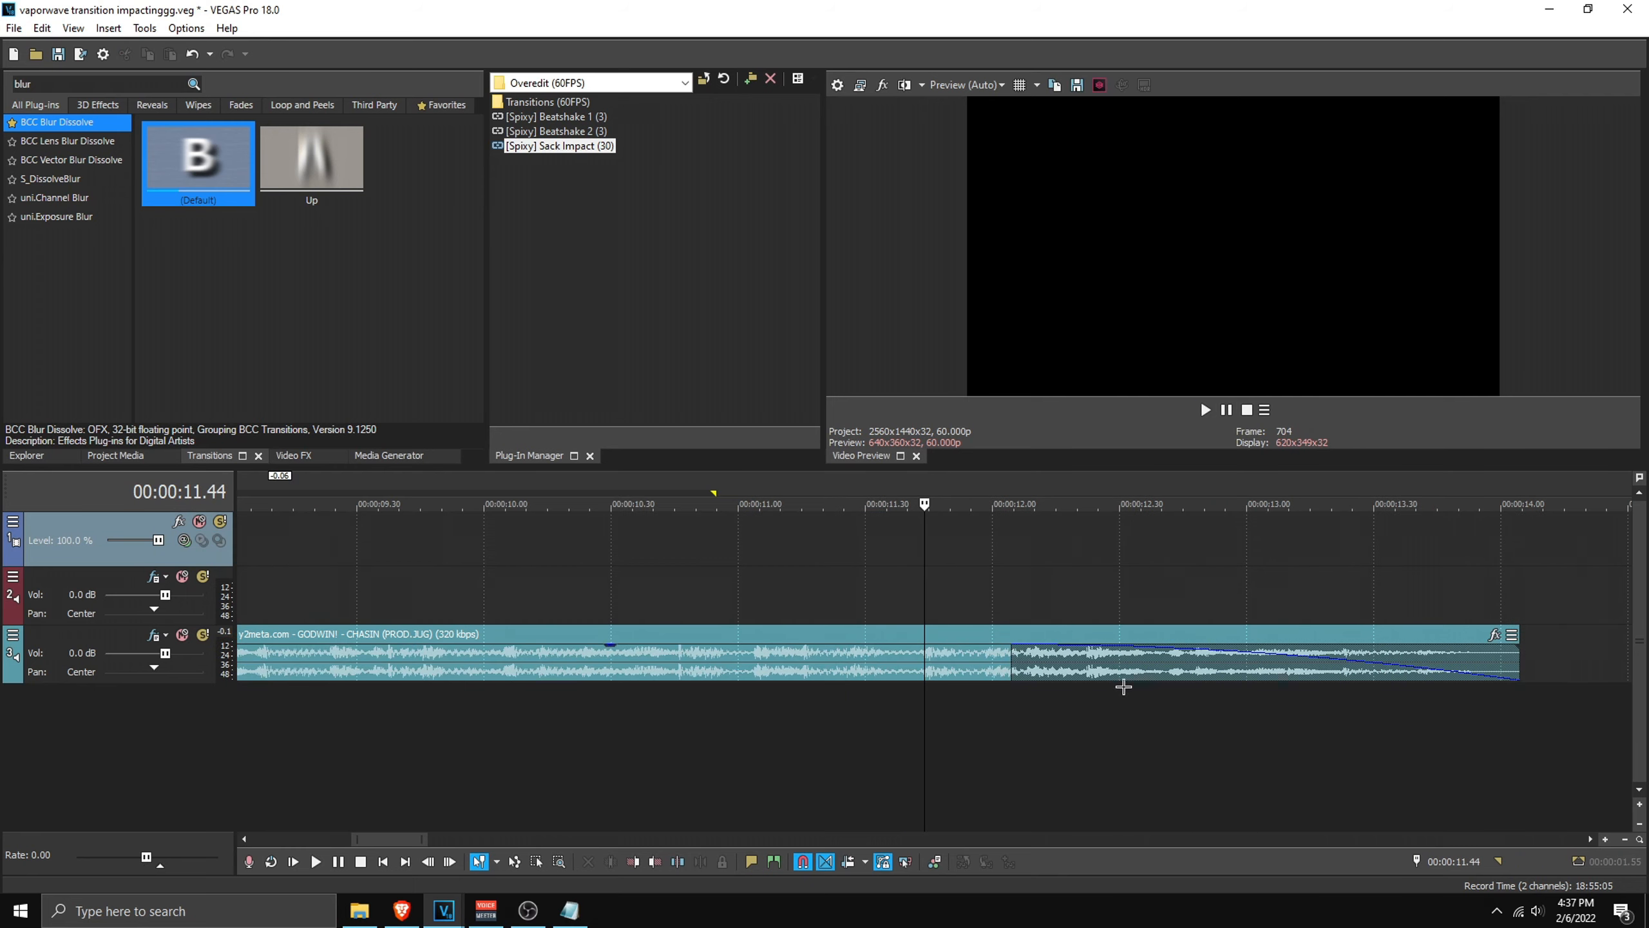
pyautogui.scroll(-4, 1103, 598)
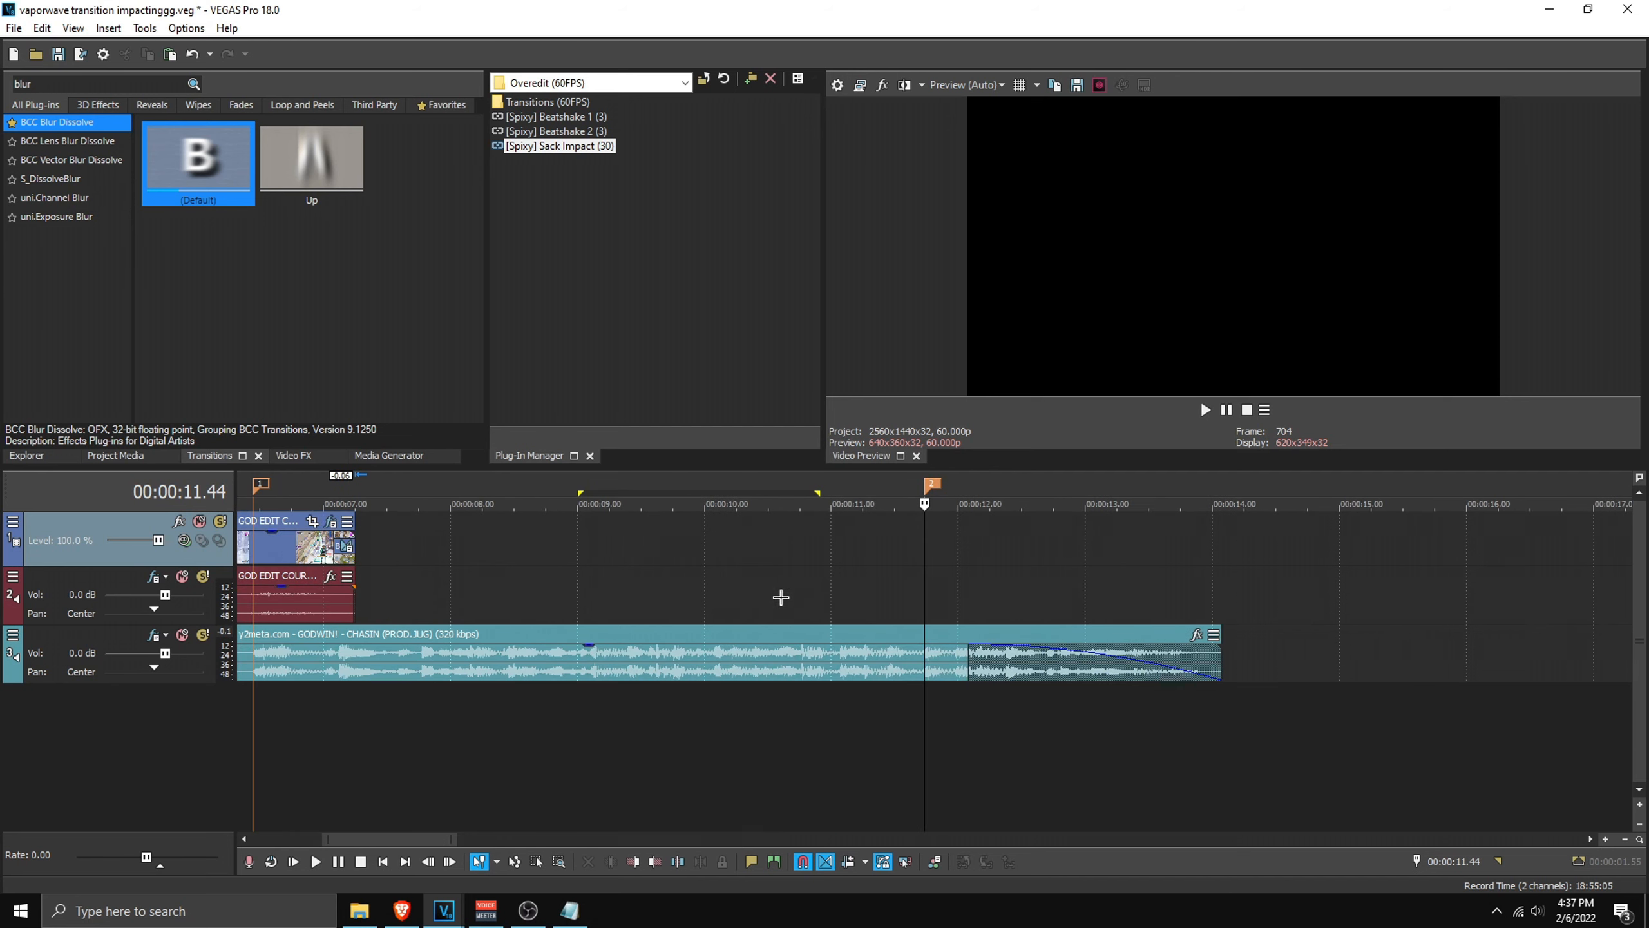
pyautogui.click(761, 584)
pyautogui.moveTo(606, 719); pyautogui.dragTo(601, 719)
pyautogui.scroll(3, 1179, 651)
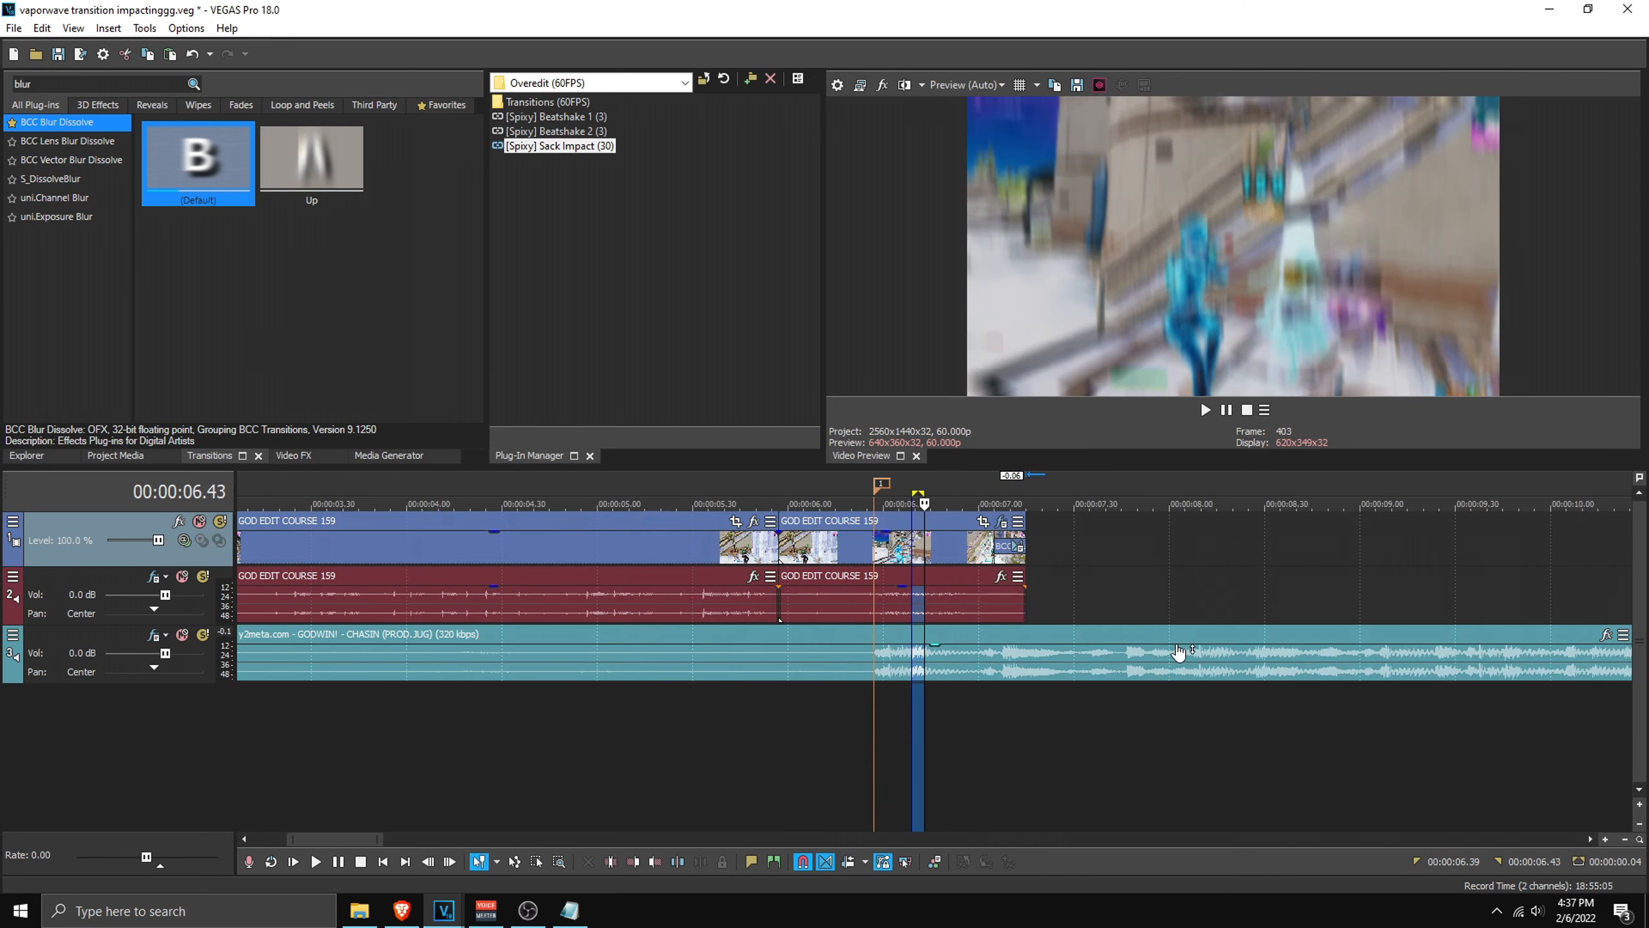
pyautogui.scroll(-2, 931, 725)
pyautogui.click(937, 721)
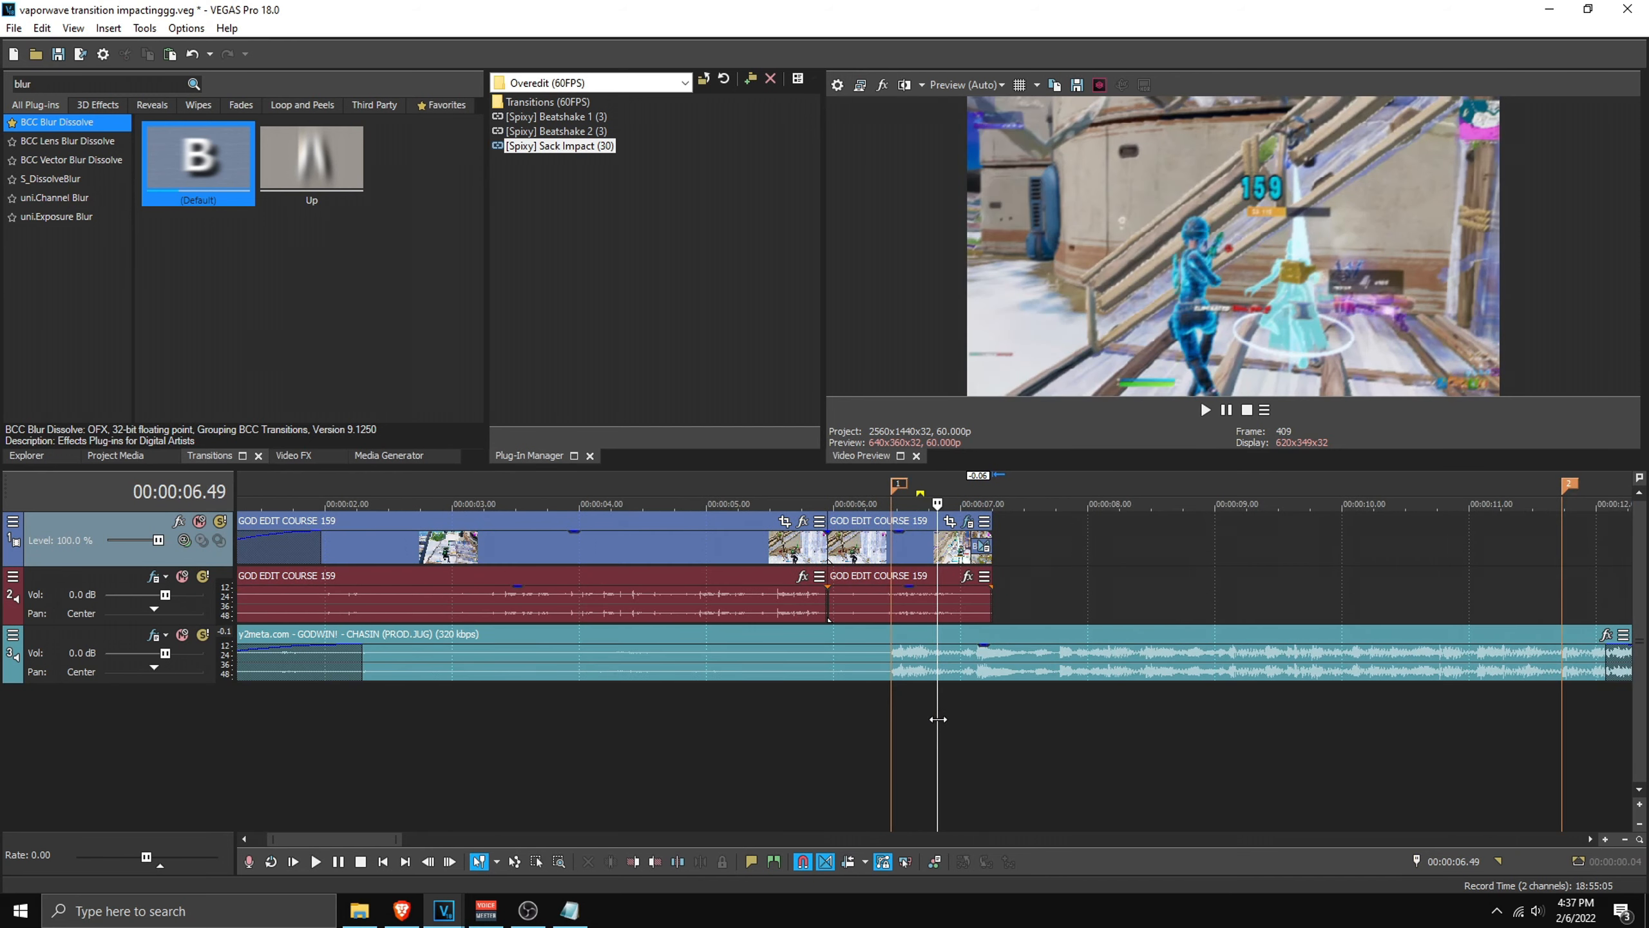
# Step: Add a marker at 00:00:07.44 in the music and check the gap between it and the preceding clip
pyautogui.click(1049, 566)
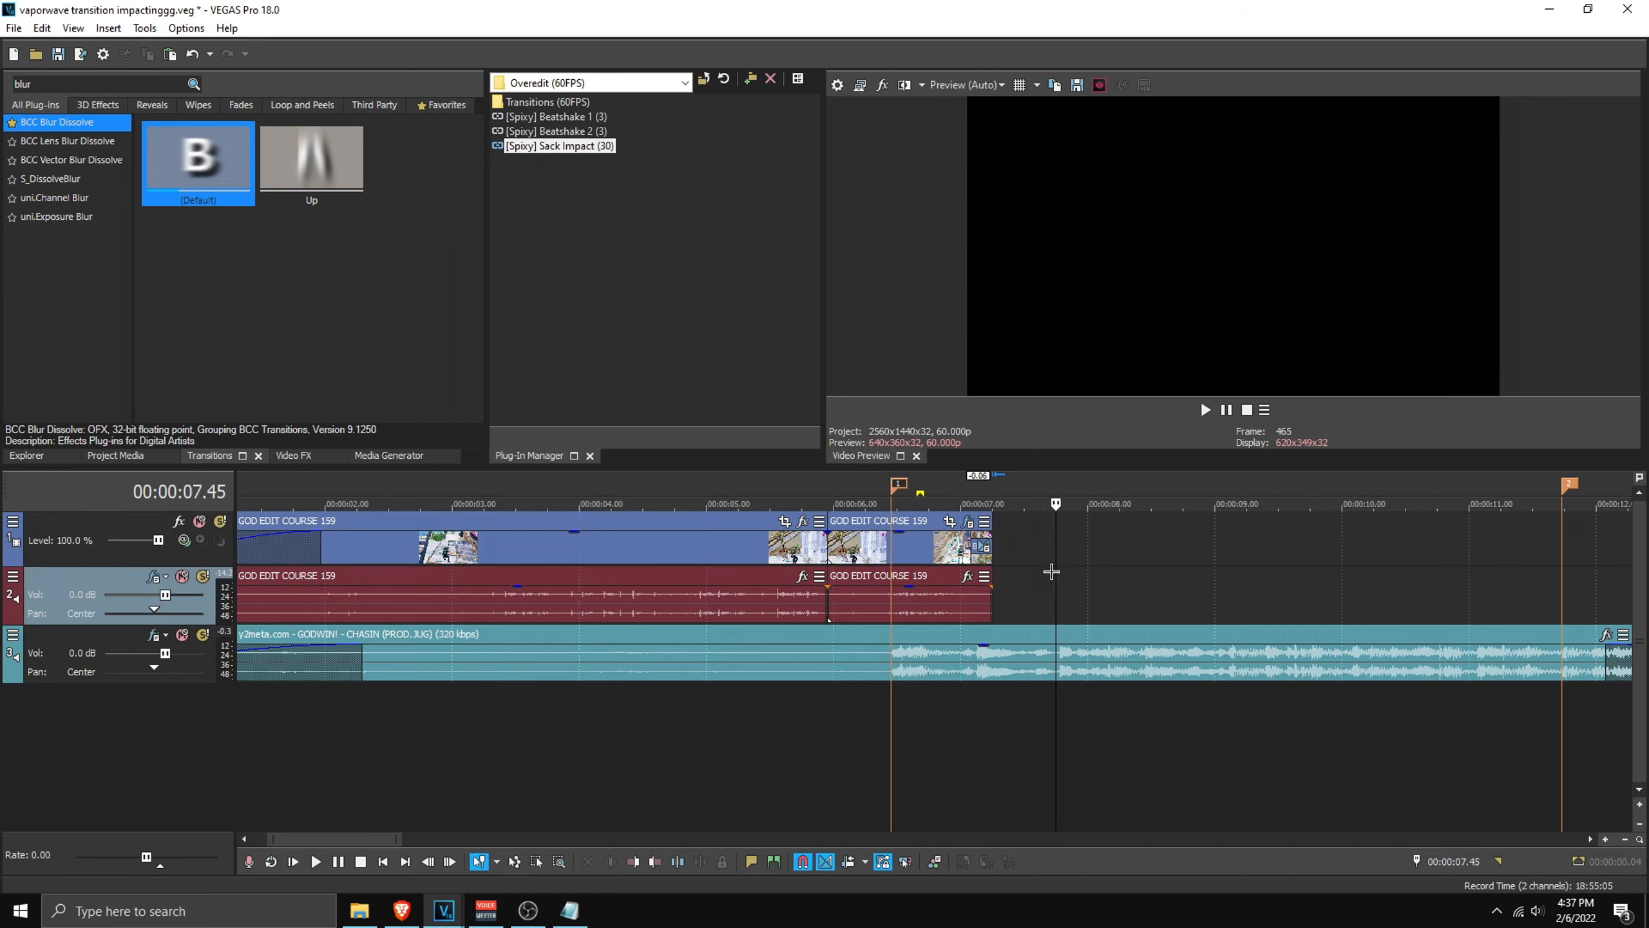
pyautogui.click(1054, 562)
pyautogui.press('m')
pyautogui.click(1171, 303)
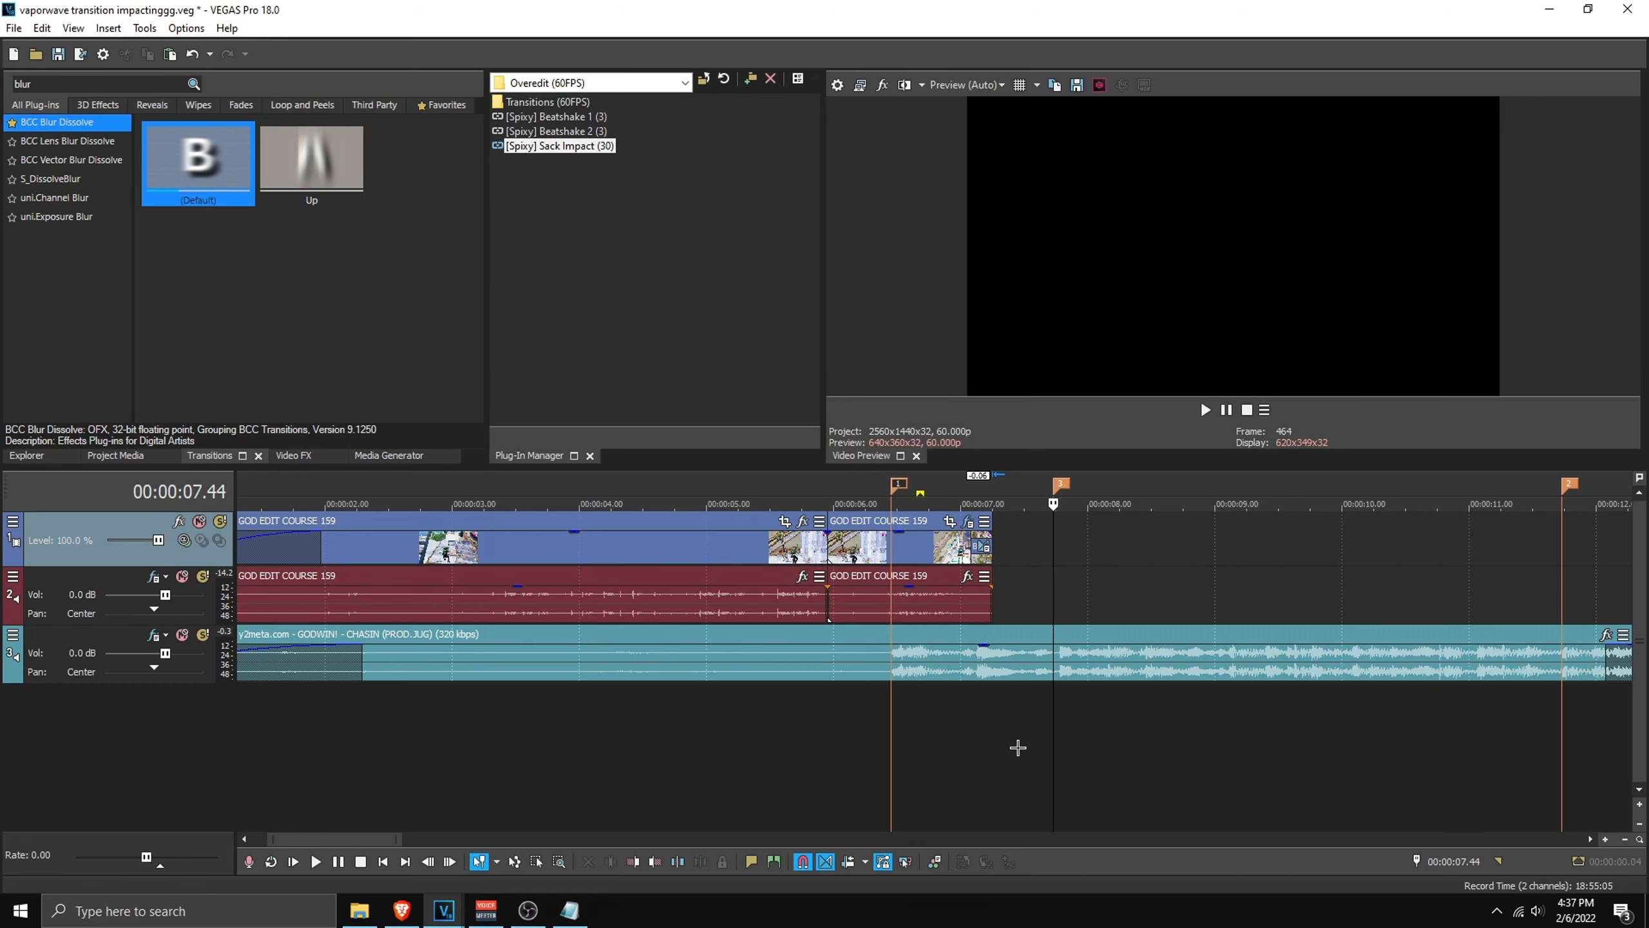
pyautogui.click(1019, 749)
pyautogui.moveTo(947, 734); pyautogui.dragTo(1045, 736)
pyautogui.click(1052, 714)
pyautogui.scroll(-2, 1065, 675)
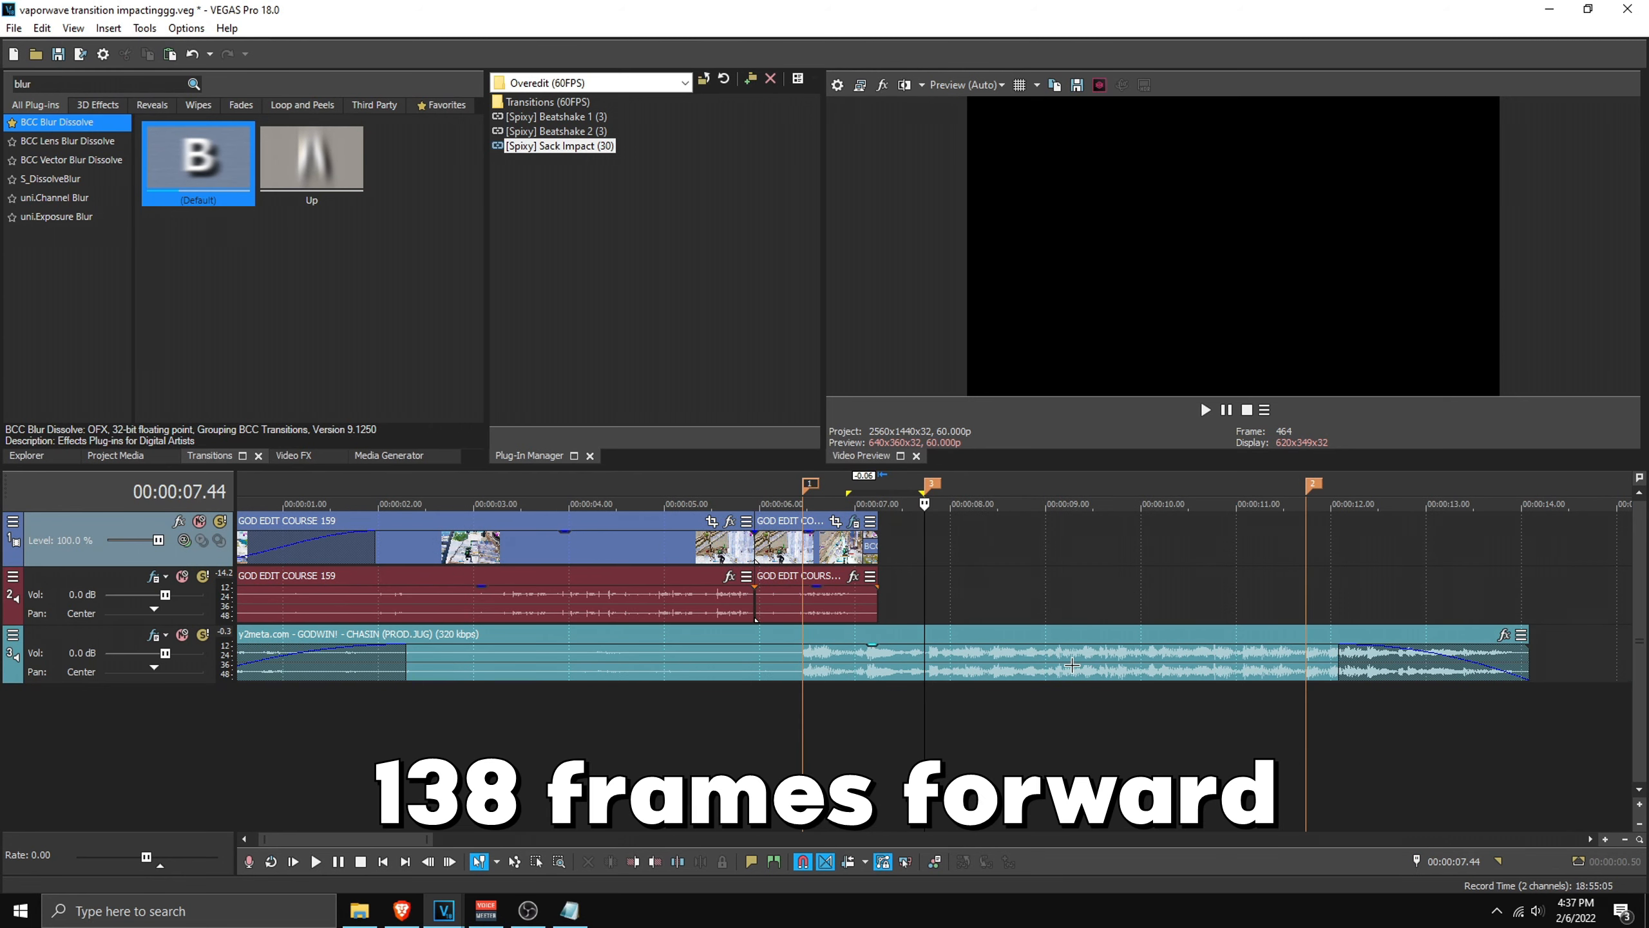
# Step: Add another marker 138 frames after the 00:00:07.44 marker and check the span between the two
pyautogui.scroll(2, 987, 649)
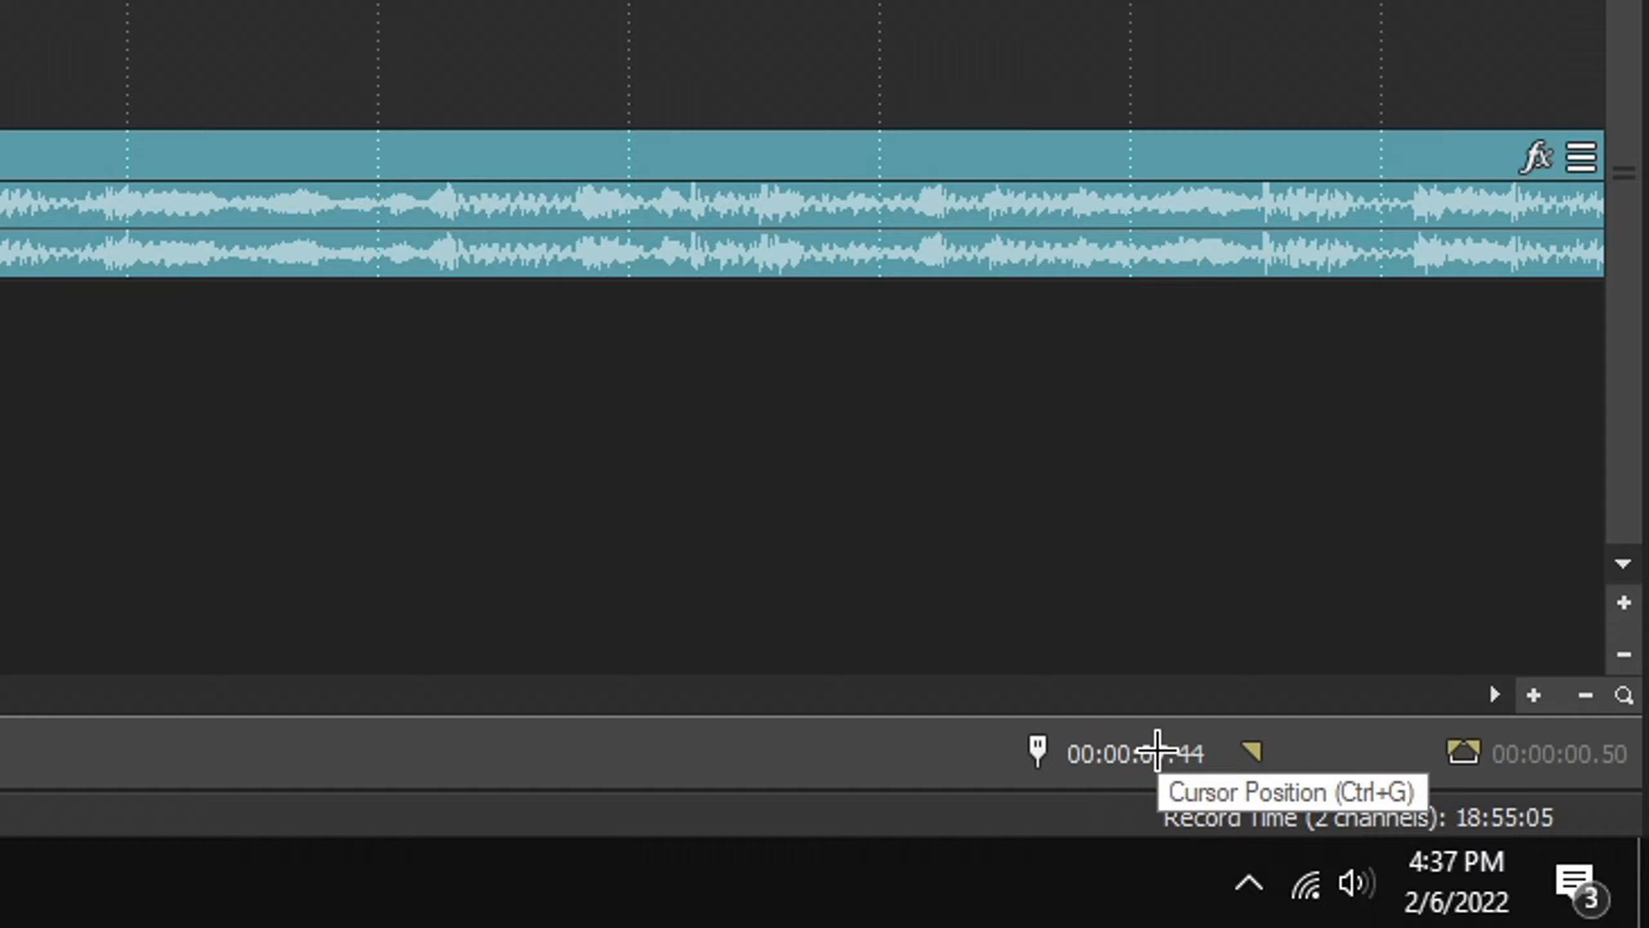
pyautogui.click(1454, 859)
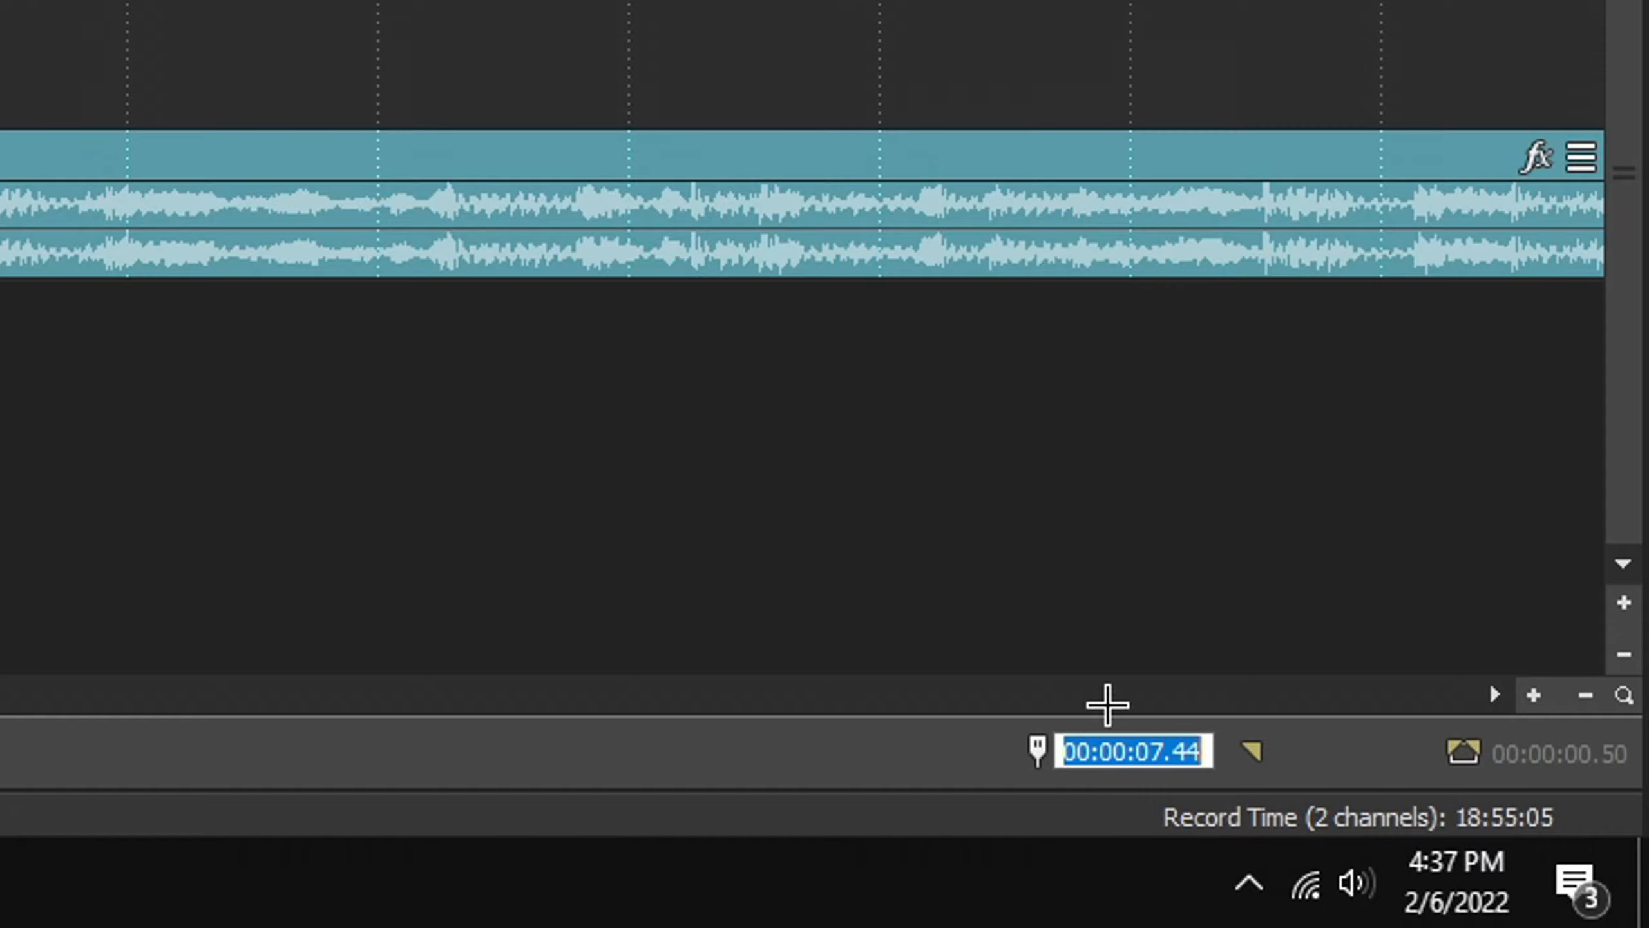
pyautogui.press('BackSpace')
pyautogui.write('+')
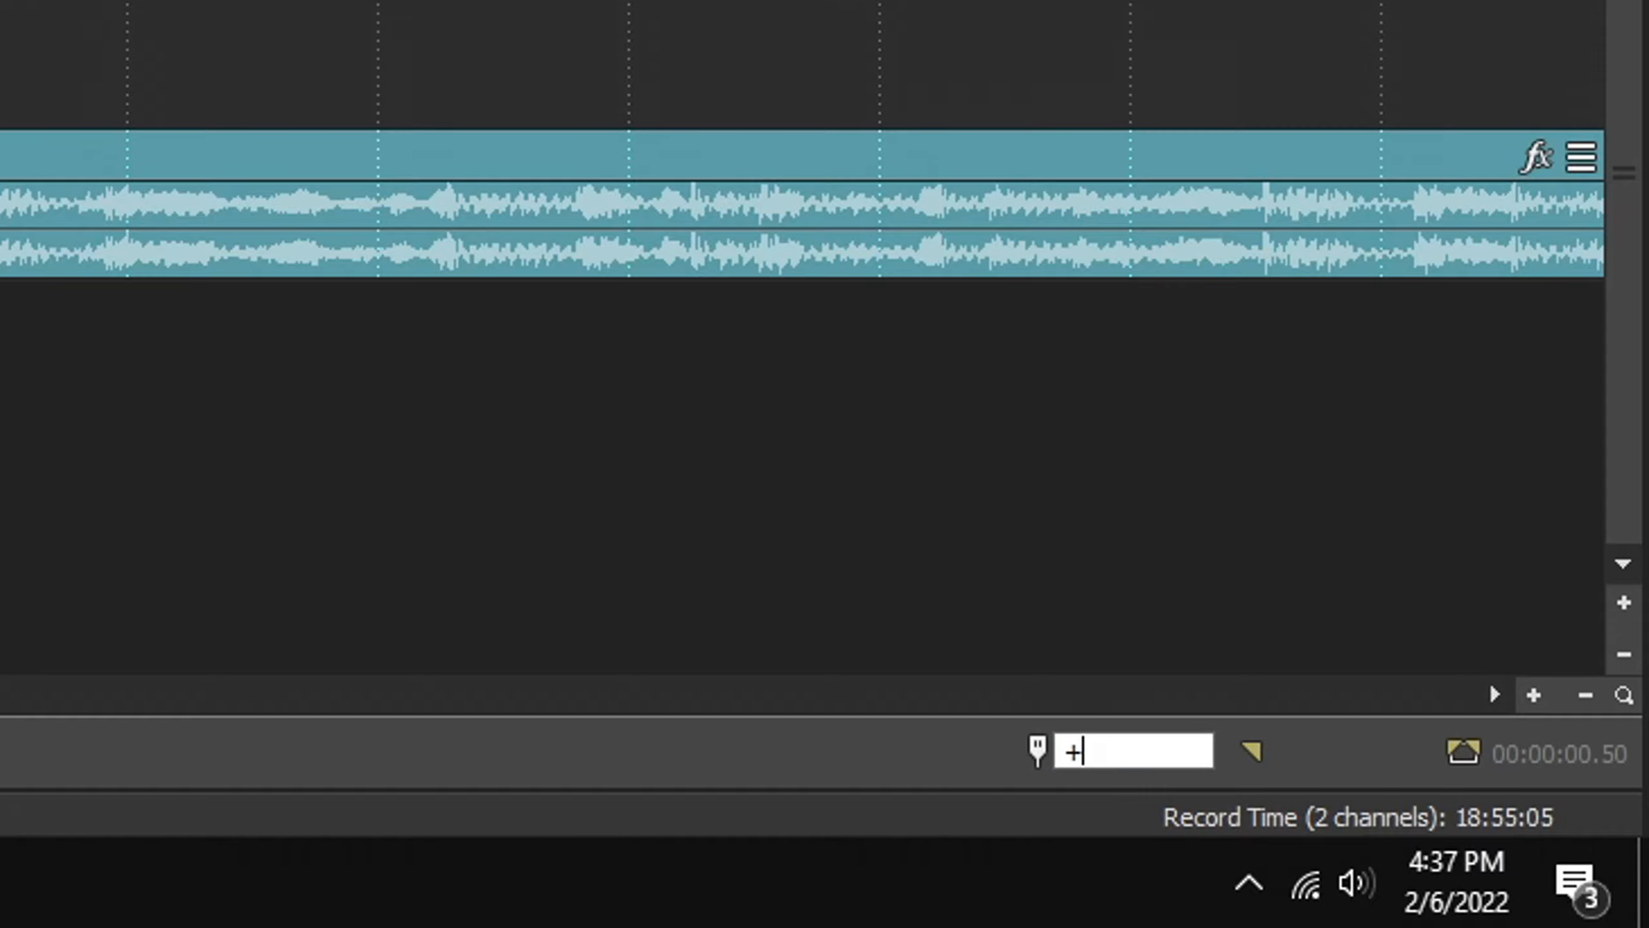
pyautogui.write('138')
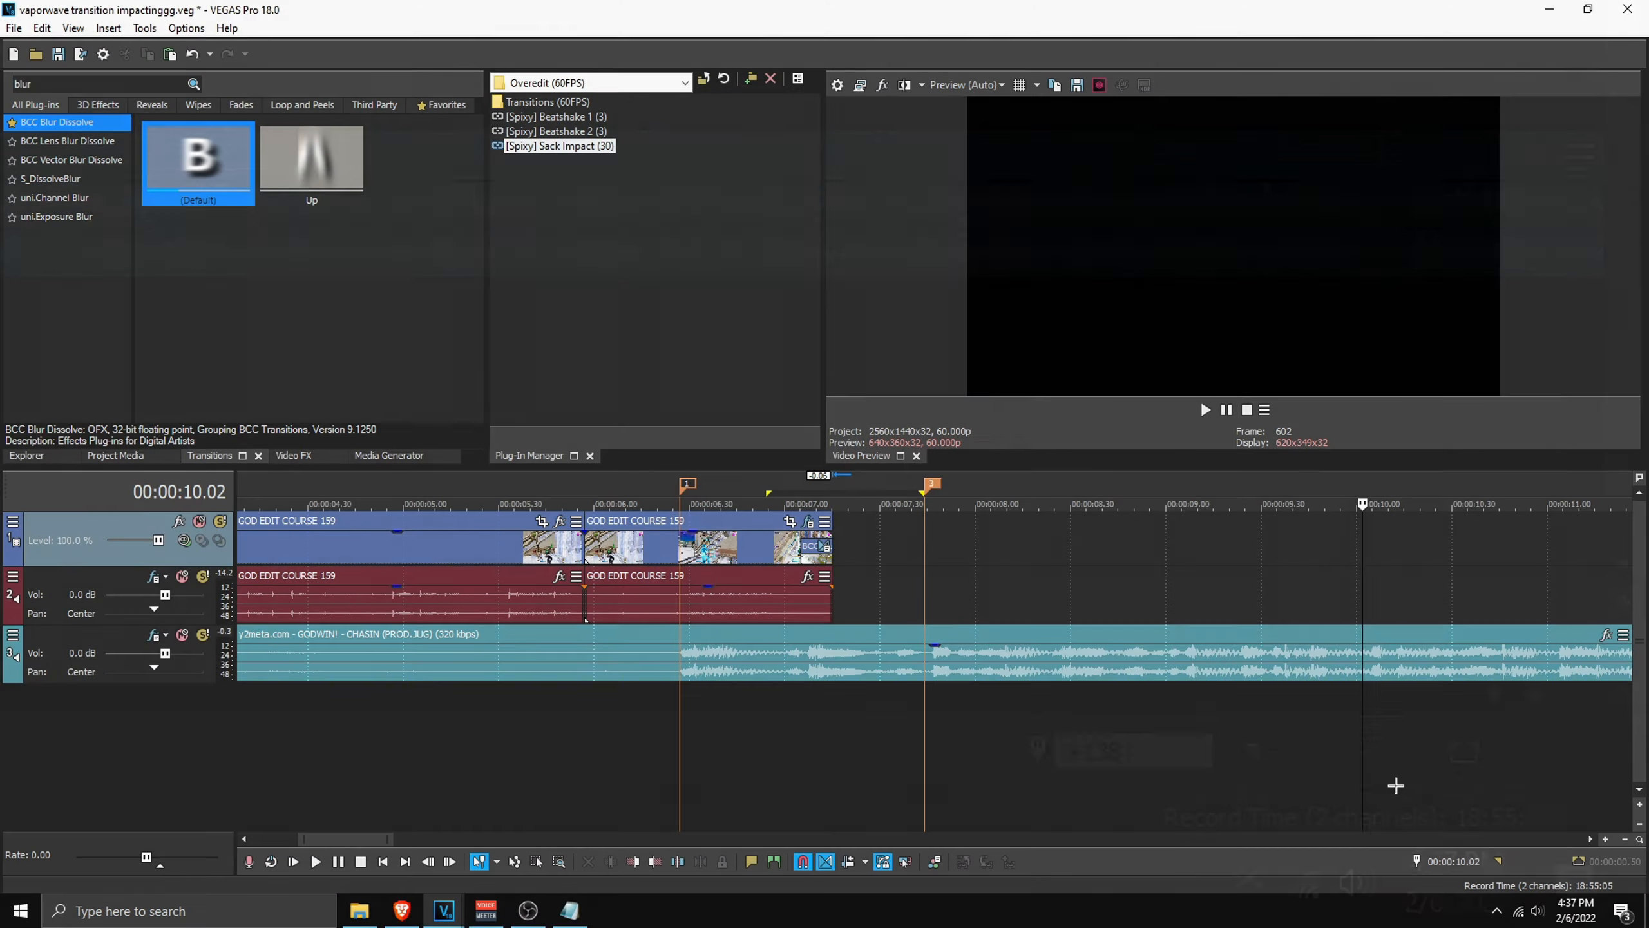
pyautogui.press('Return')
pyautogui.write('mn')
pyautogui.click(1229, 744)
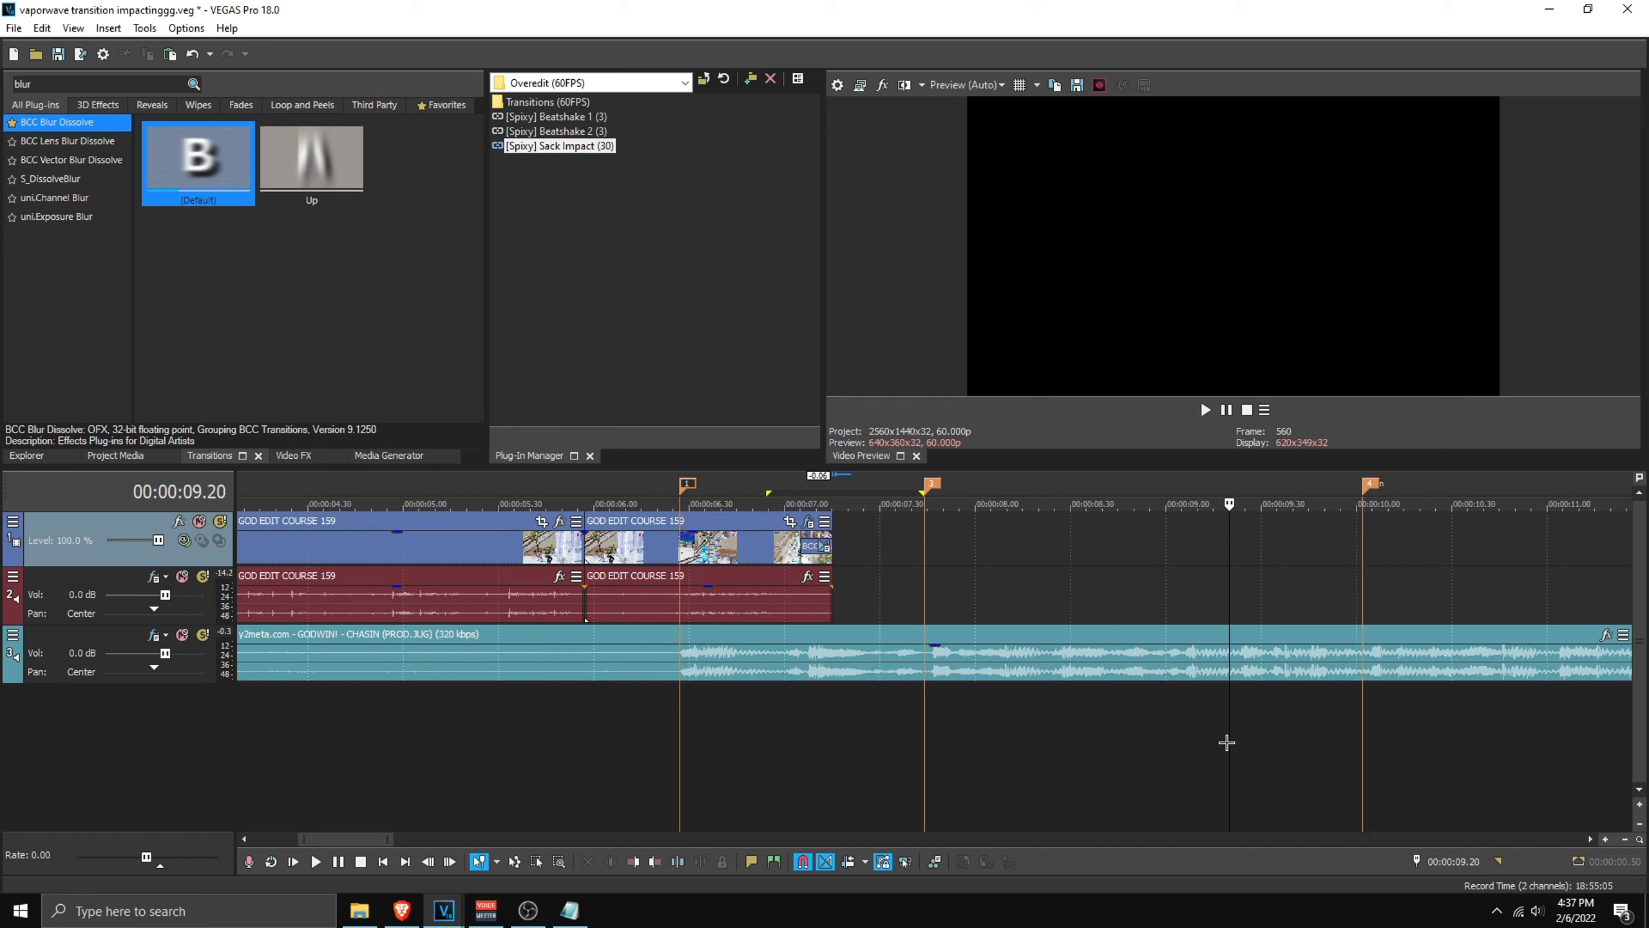
pyautogui.moveTo(924, 706); pyautogui.dragTo(1362, 711)
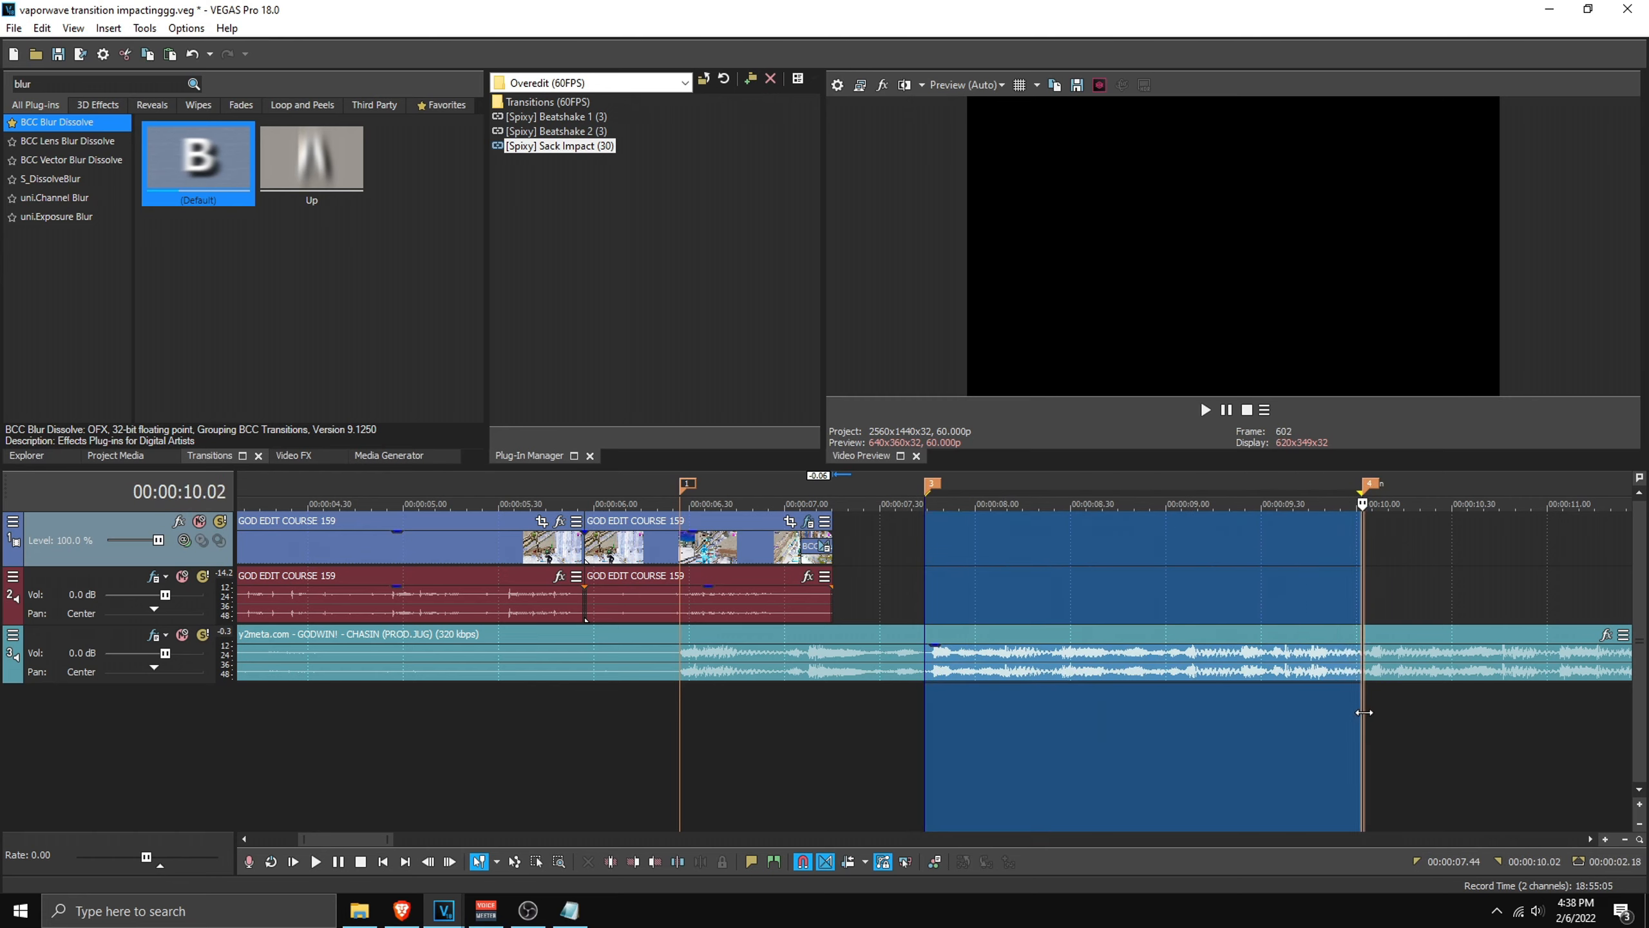
pyautogui.click(1248, 725)
pyautogui.scroll(-3, 1166, 742)
pyautogui.scroll(2, 1084, 611)
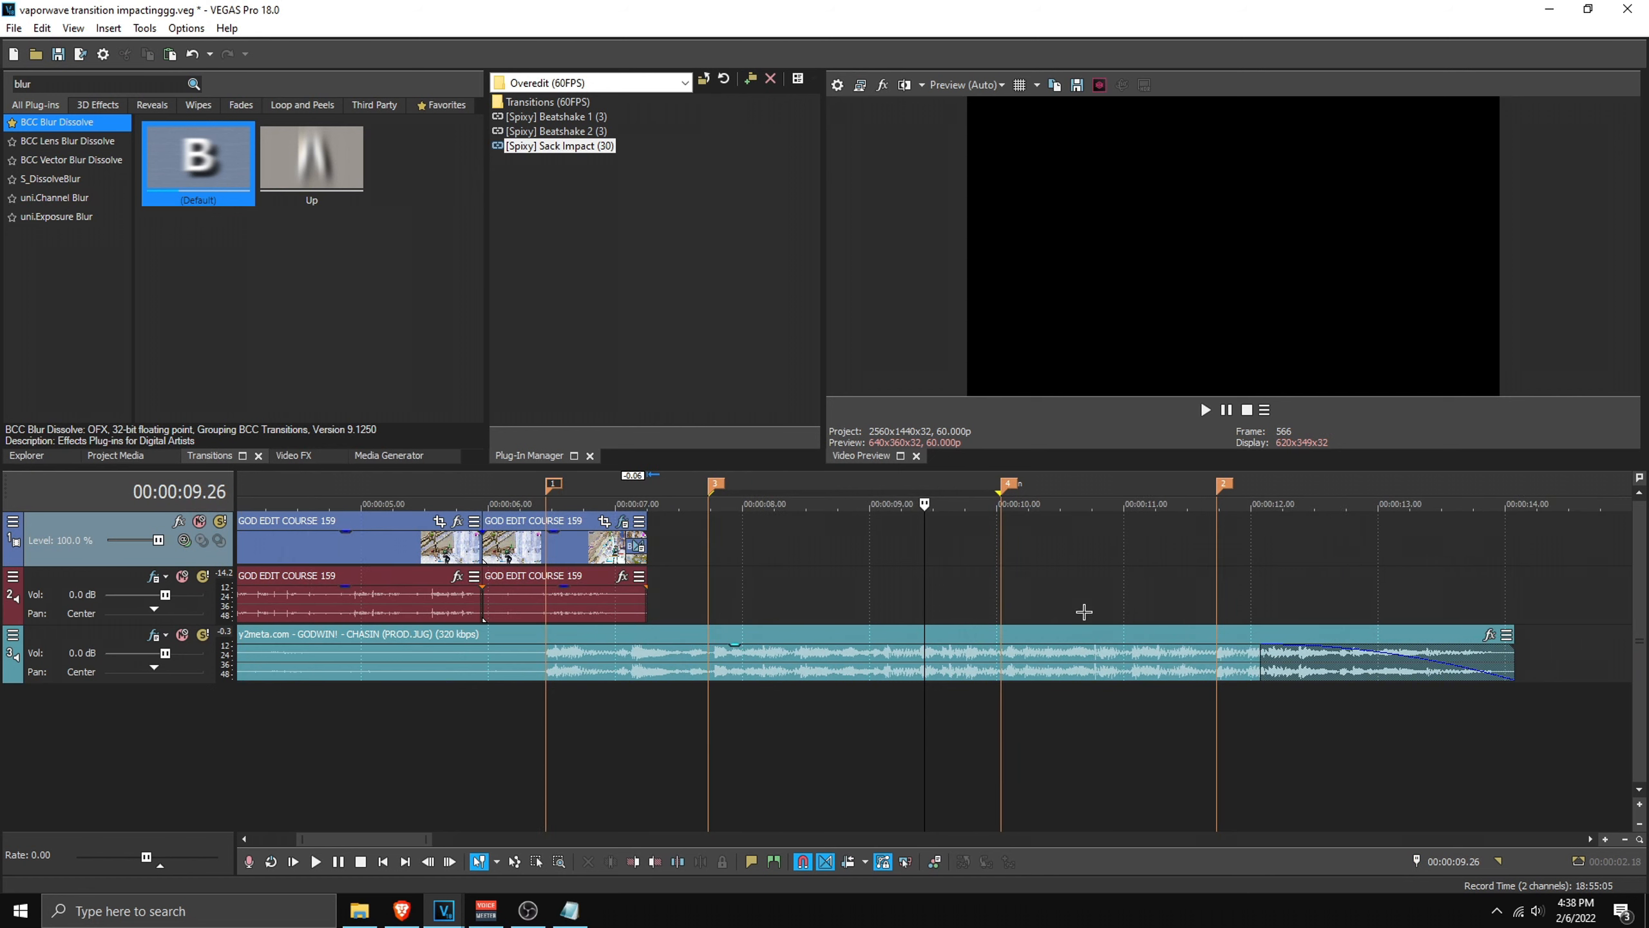
# Step: Place the mongraal classic 159 clip on the video track and line up its shot with marker 2 at 00:00:11.44
pyautogui.click(114, 456)
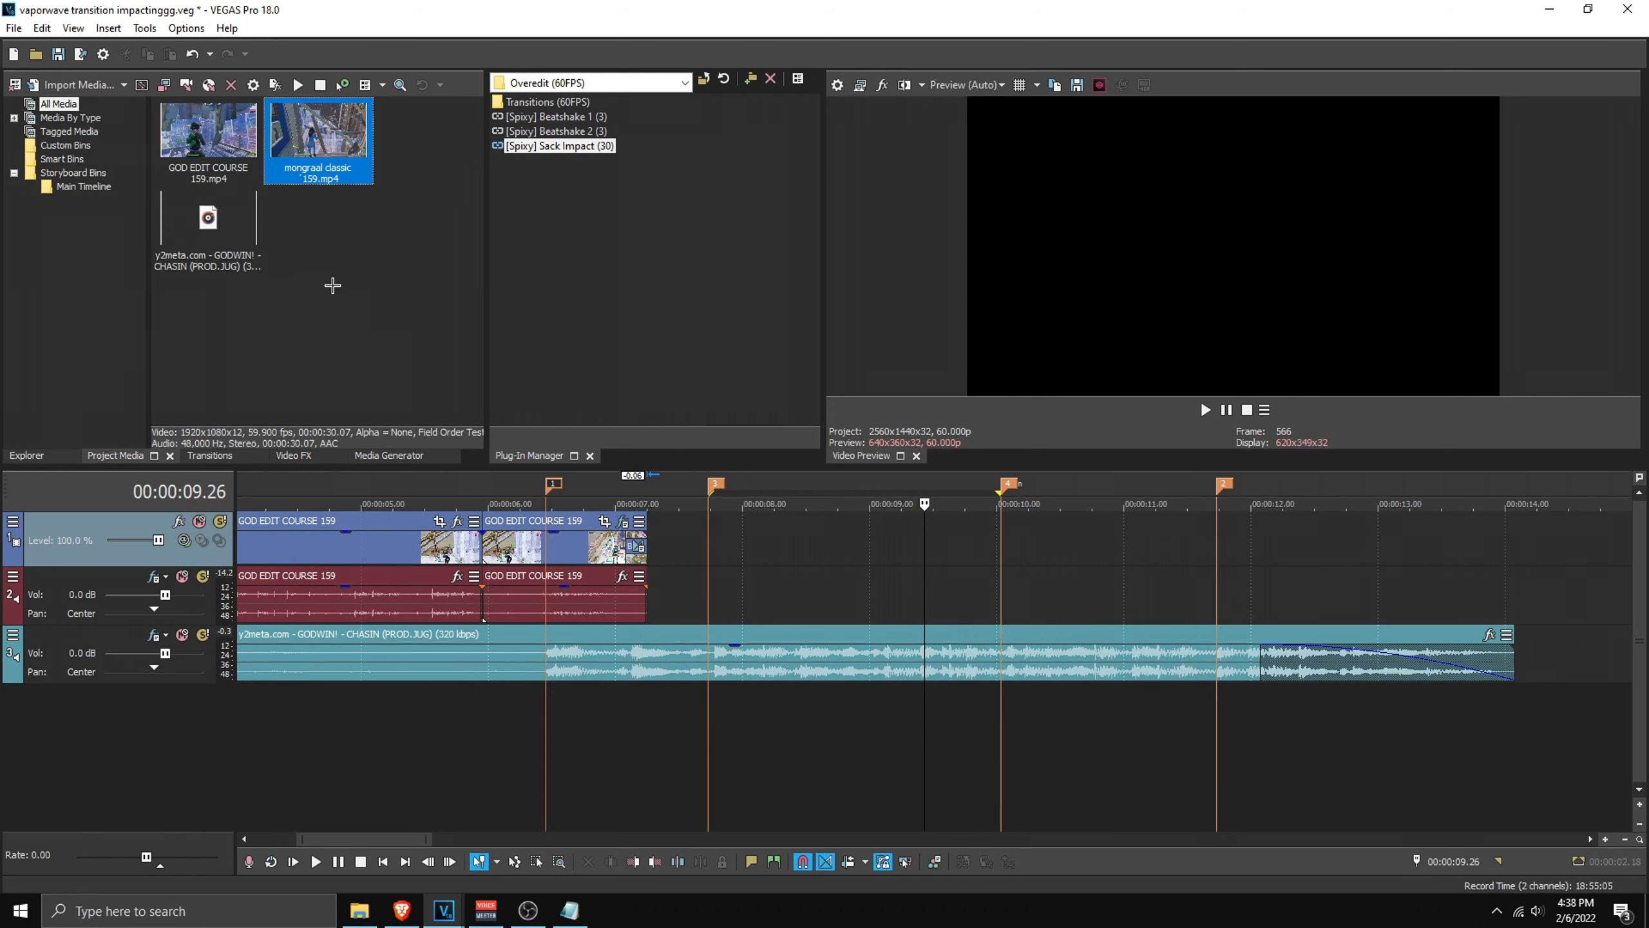
pyautogui.moveTo(330, 169); pyautogui.dragTo(1173, 559)
pyautogui.moveTo(1212, 550); pyautogui.dragTo(613, 541)
pyautogui.click(612, 543)
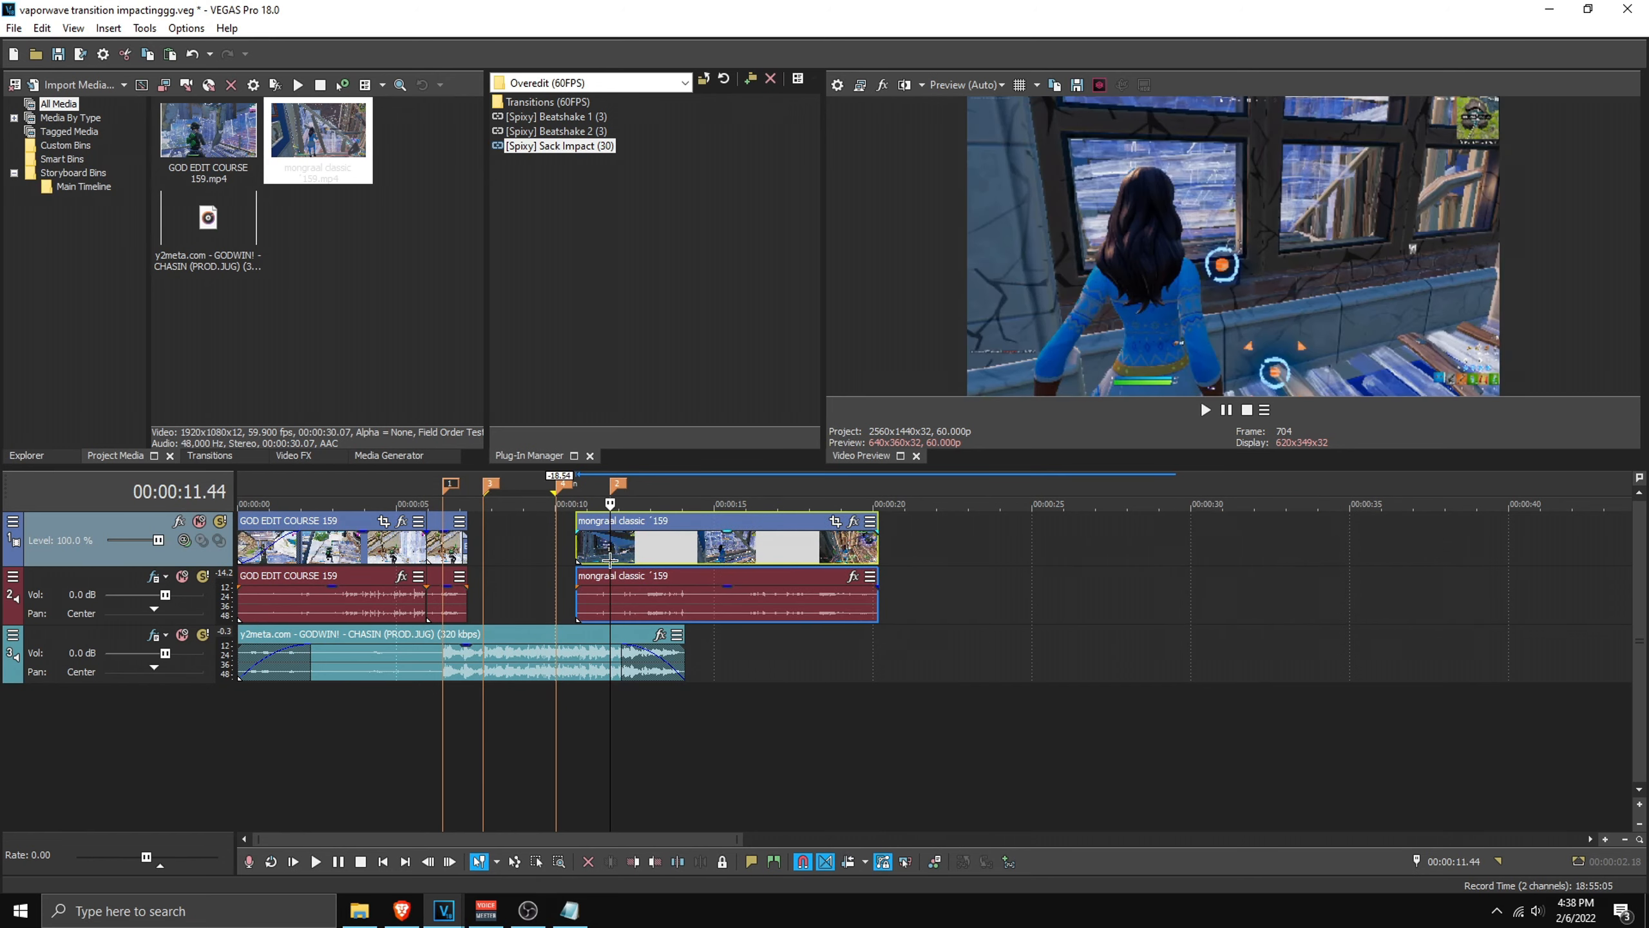
pyautogui.scroll(2, 627, 548)
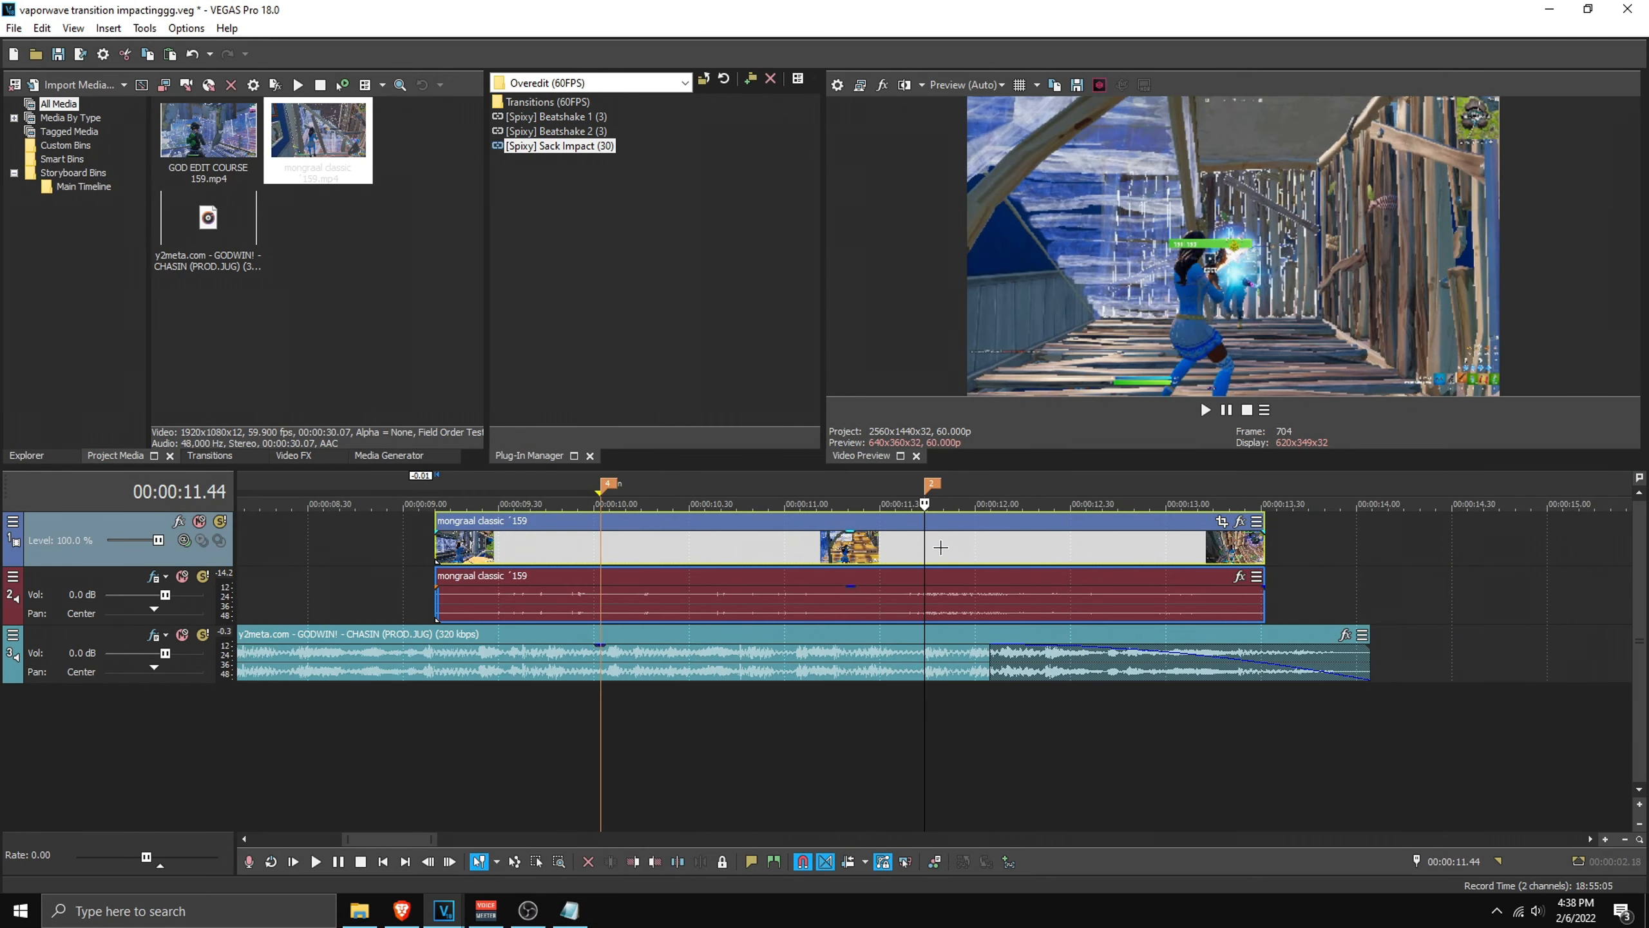
pyautogui.scroll(-2, 793, 571)
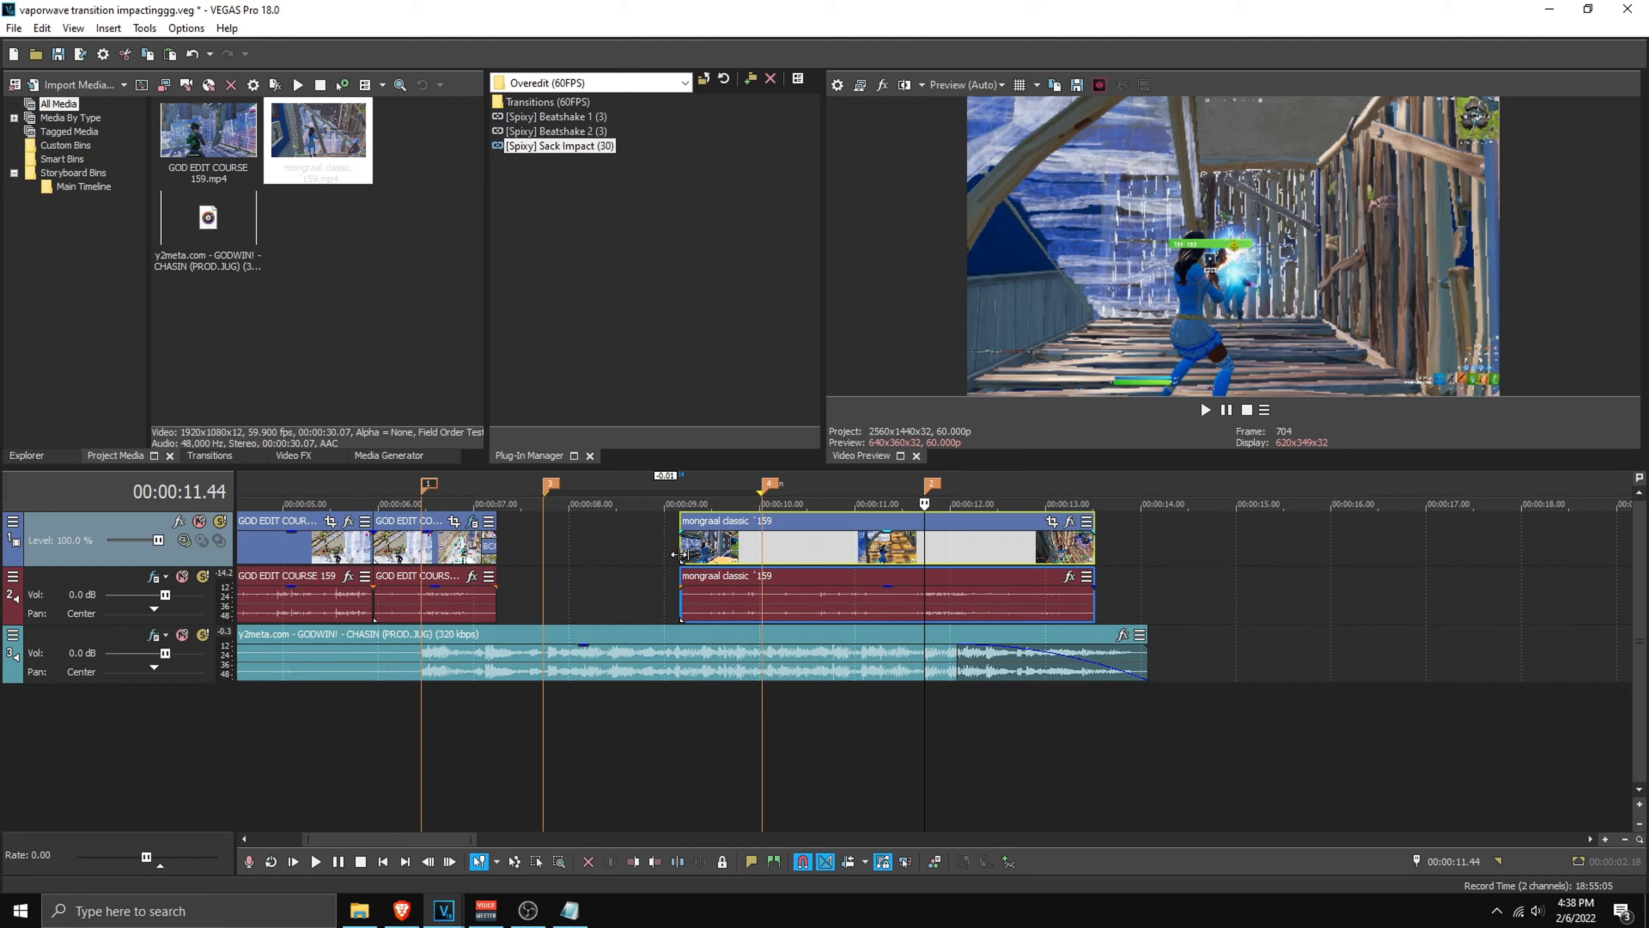
# Step: Extend the start of the mongraal classic 159 clip back to marker 3 at 00:00:07.44
pyautogui.moveTo(678, 550); pyautogui.dragTo(541, 548)
pyautogui.click(542, 548)
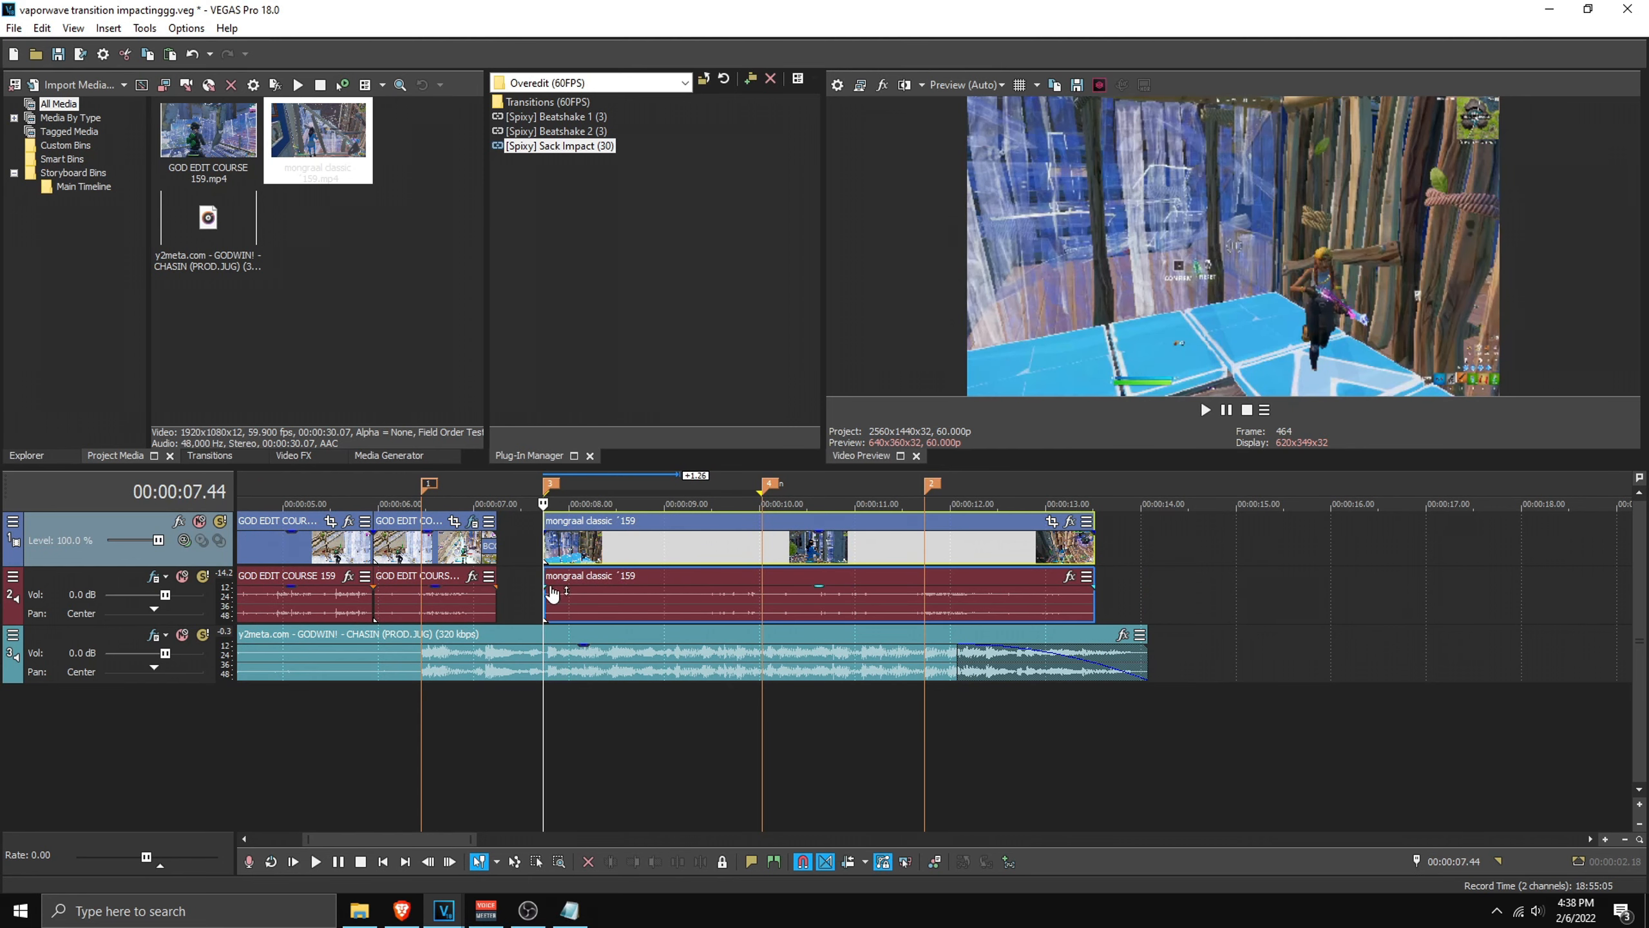
pyautogui.moveTo(549, 556)
pyautogui.mouseDown()
pyautogui.moveTo(646, 553)
pyautogui.moveTo(545, 557)
pyautogui.mouseUp()
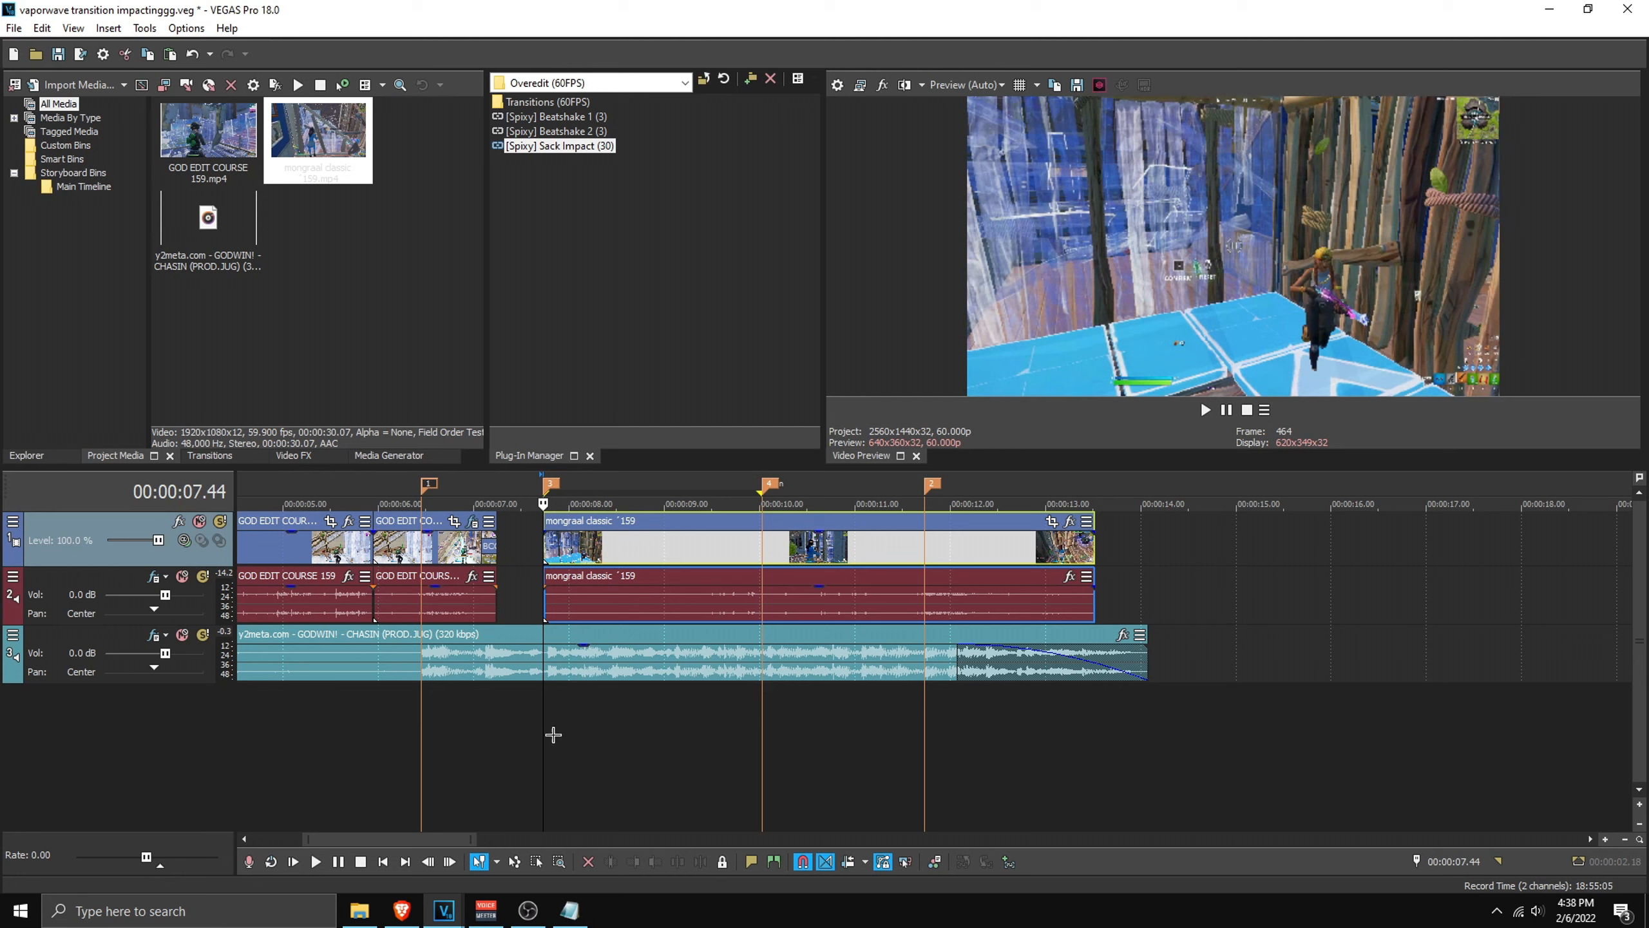
# Step: Split the mongraal classic 159 clip at marker 4, at 00:00:10.02
pyautogui.click(593, 729)
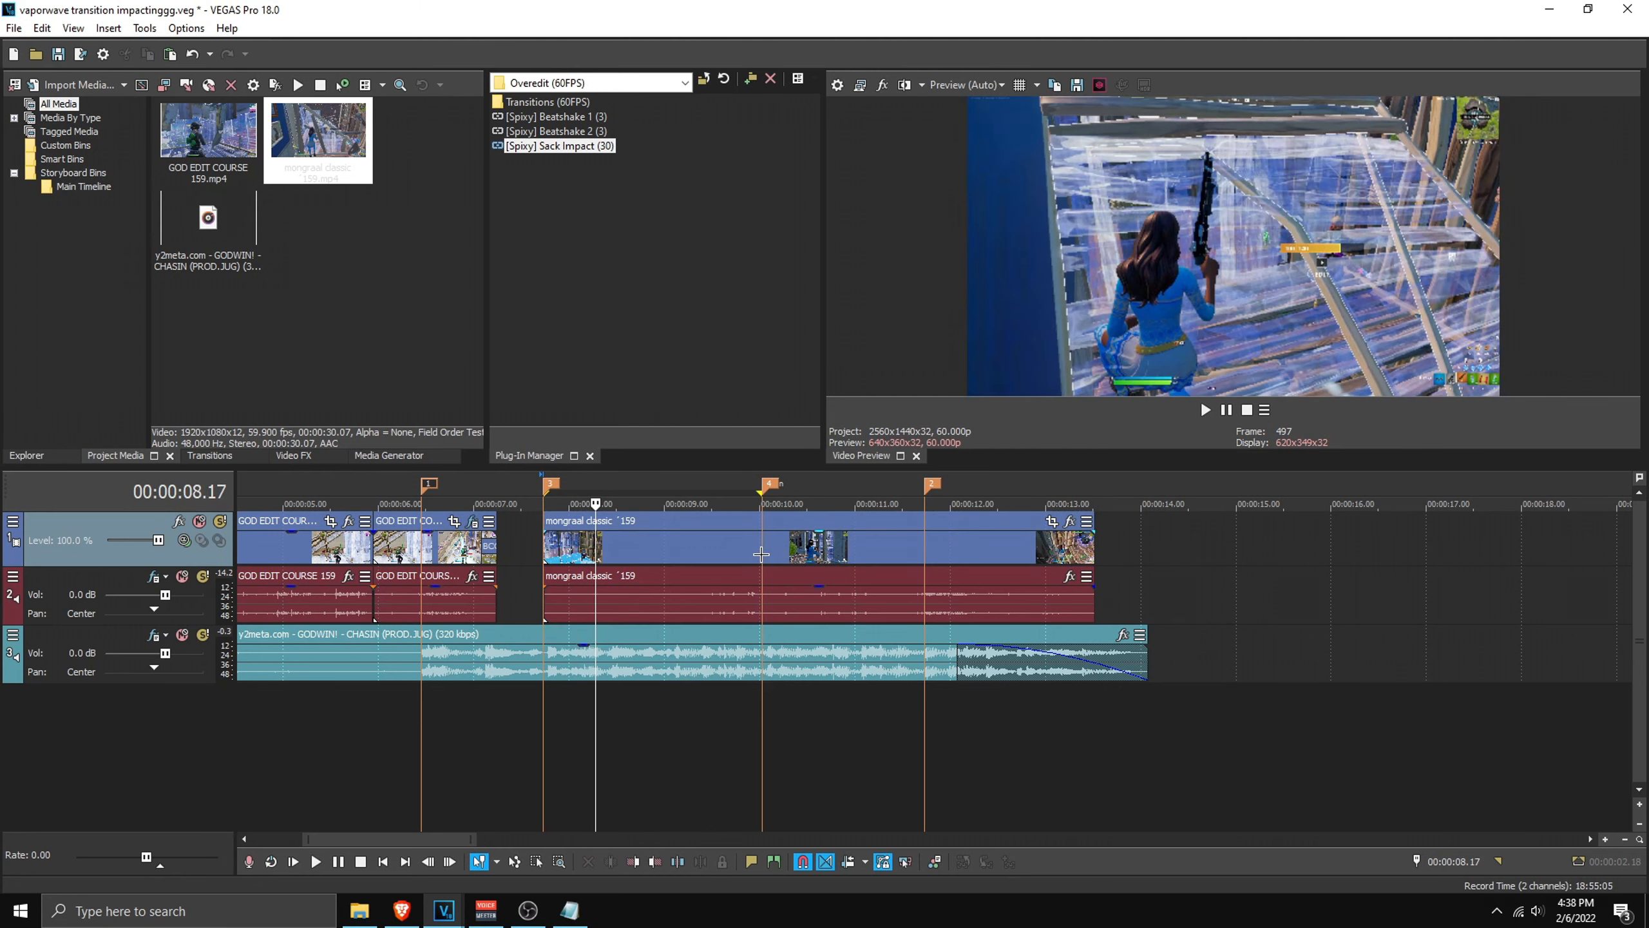
pyautogui.click(763, 543)
pyautogui.press('s')
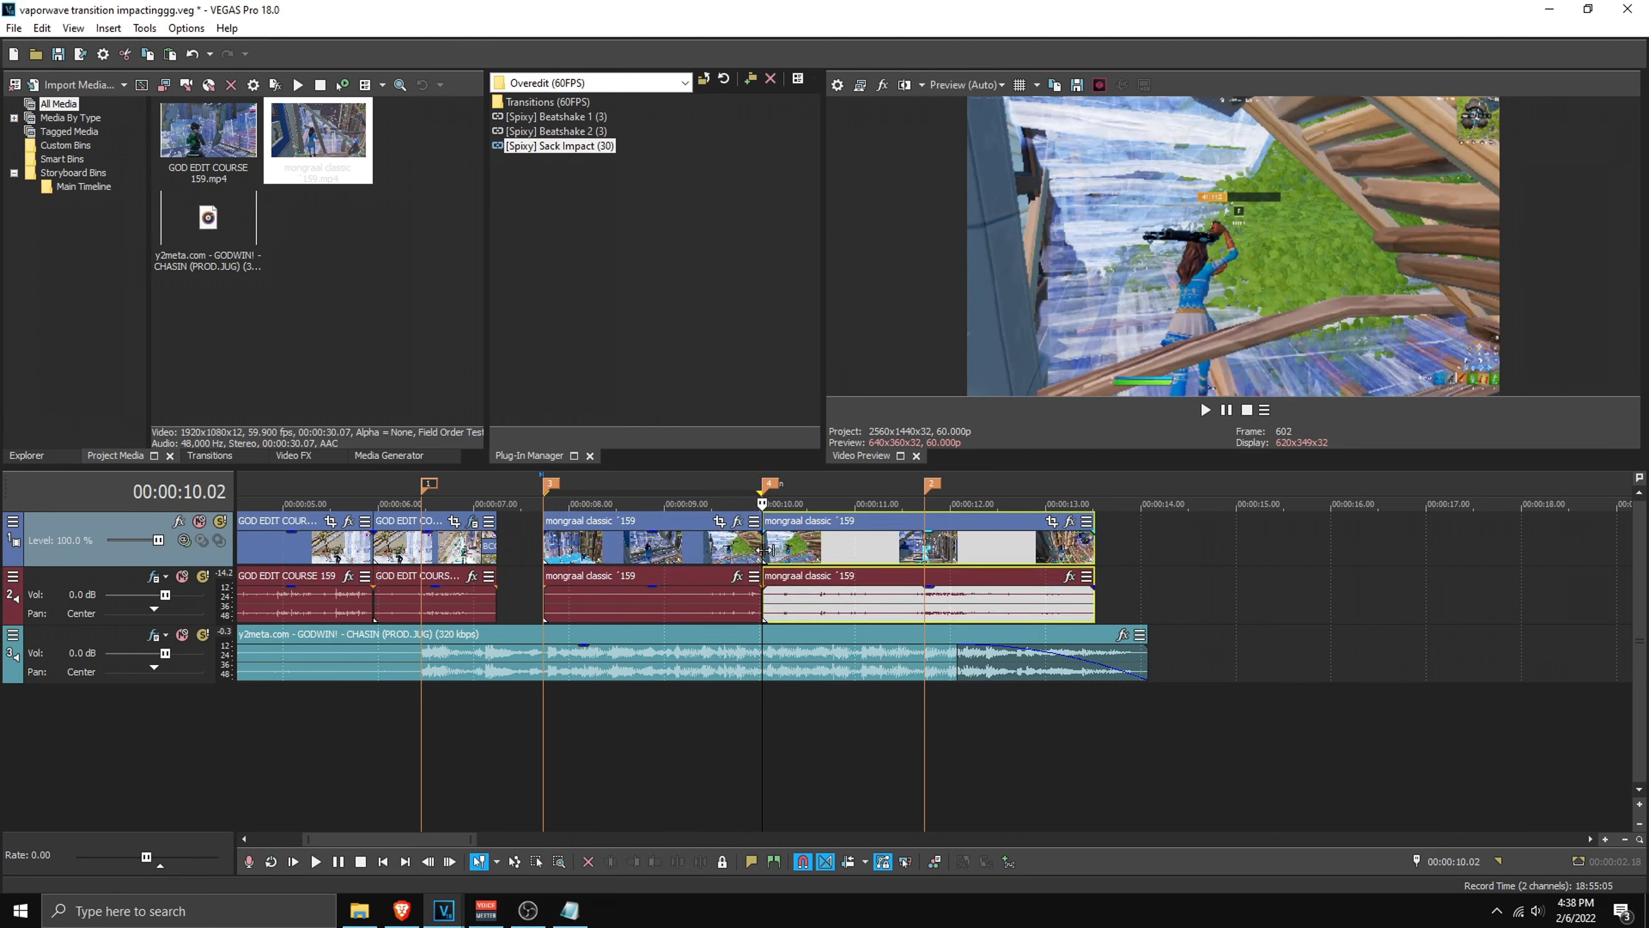
# Step: Copy the first part of the split mongraal classic 159 clip and paste it at 00:00:07.19 in the Vaporwave Transition project
pyautogui.click(689, 559)
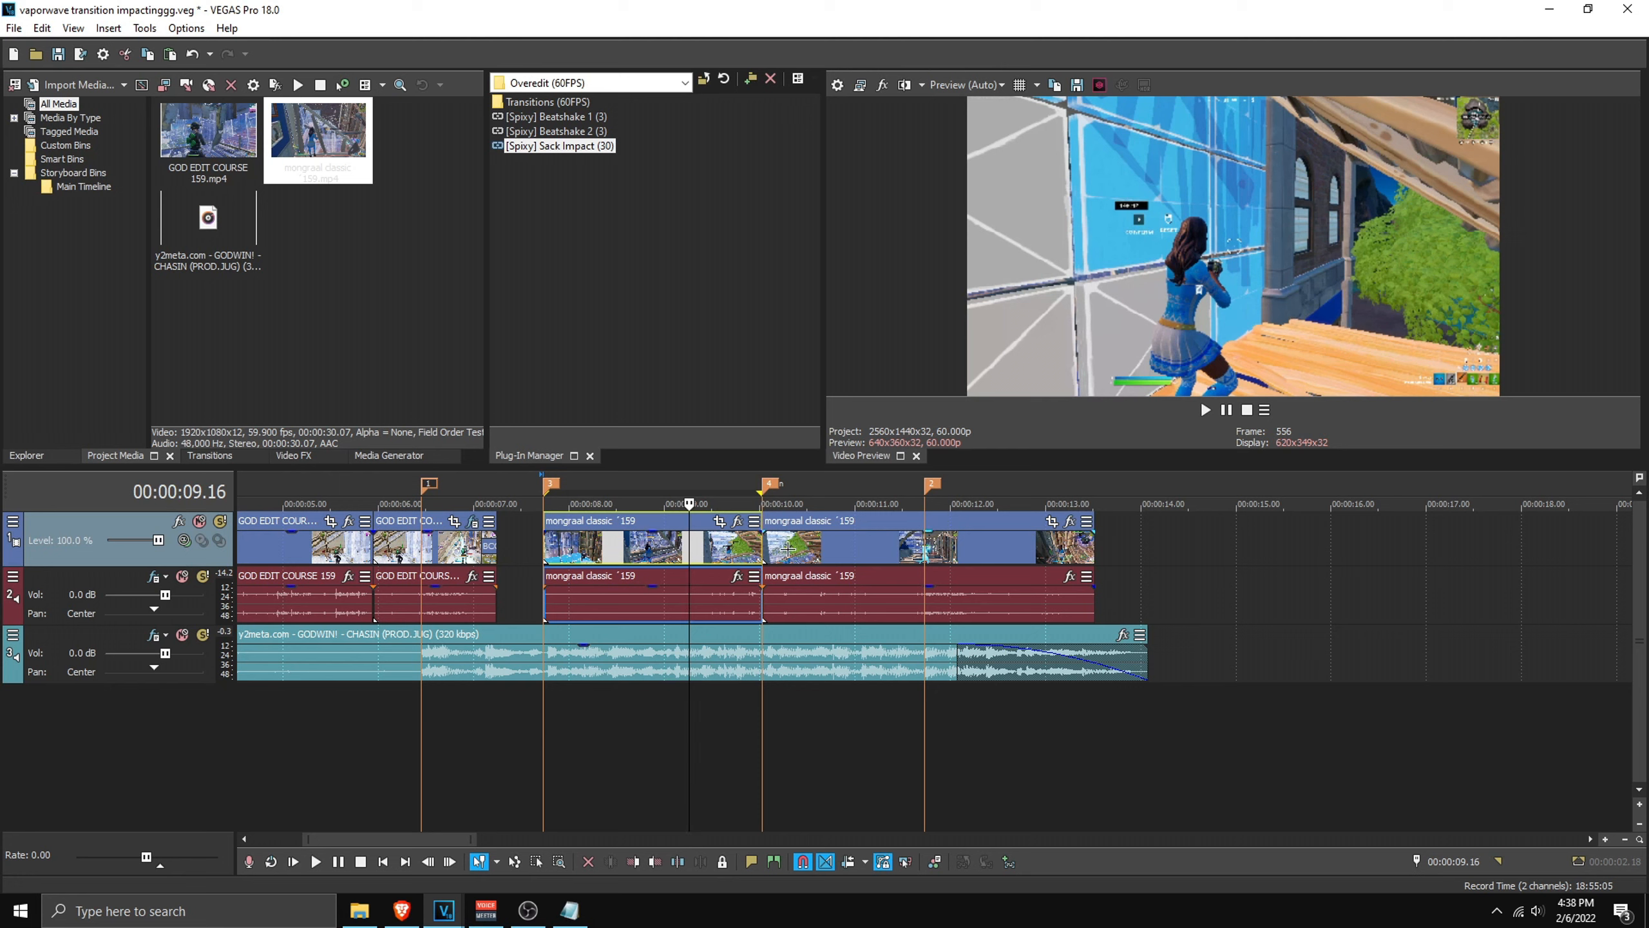
pyautogui.click(792, 550)
pyautogui.click(699, 551)
pyautogui.click(659, 551)
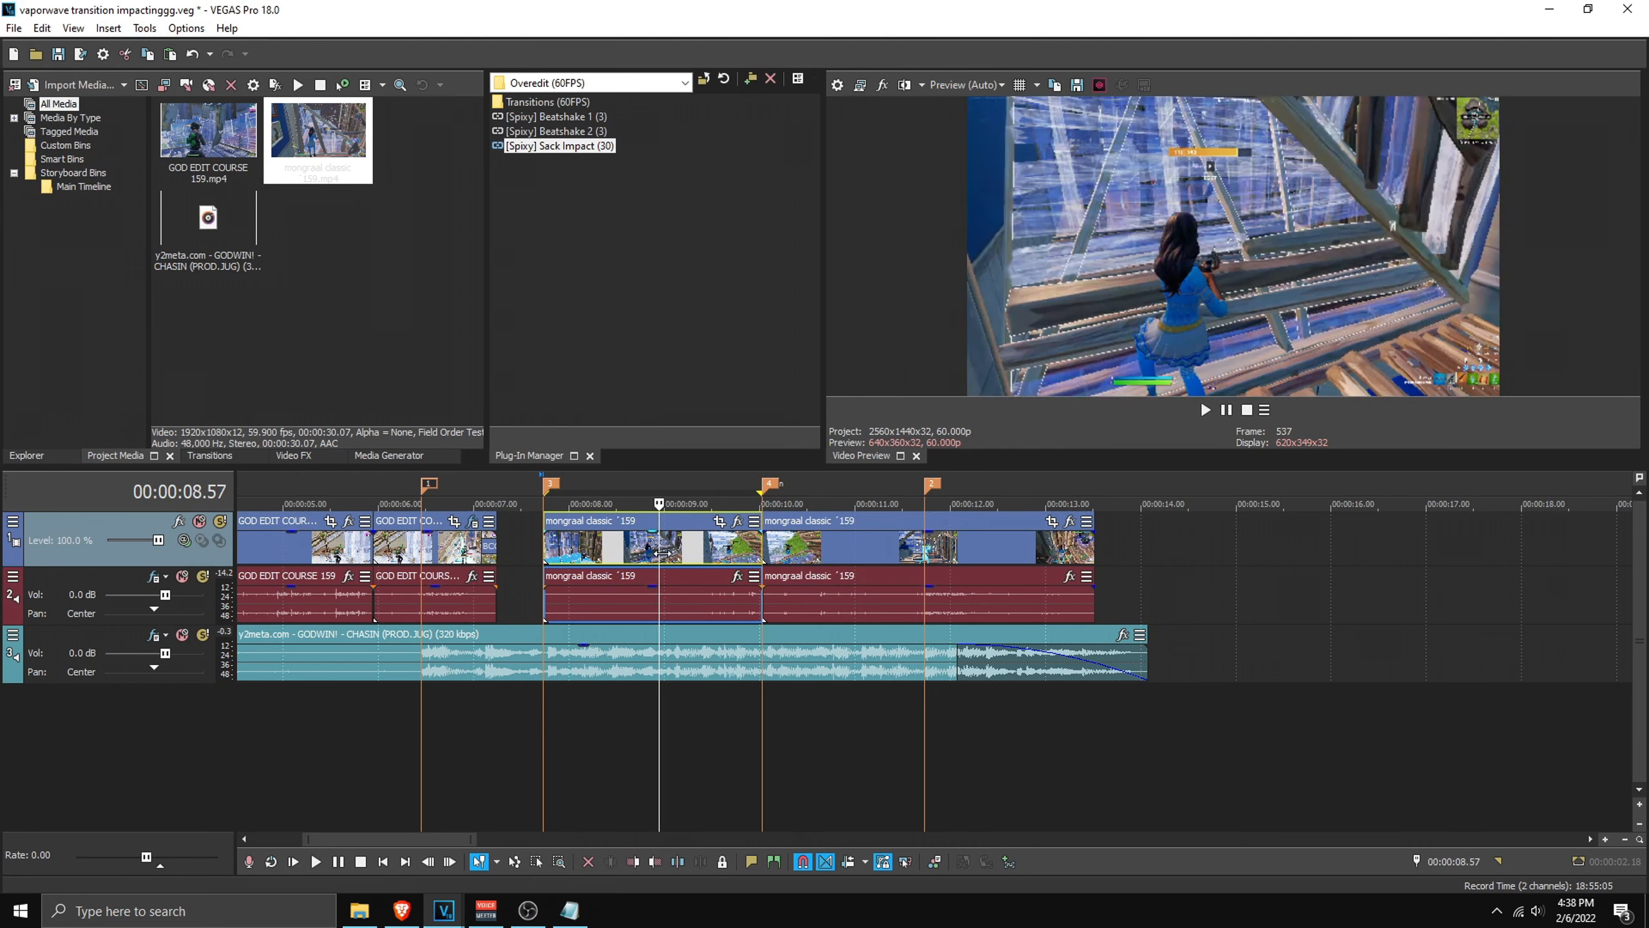
pyautogui.moveTo(443, 910)
pyautogui.click(546, 799)
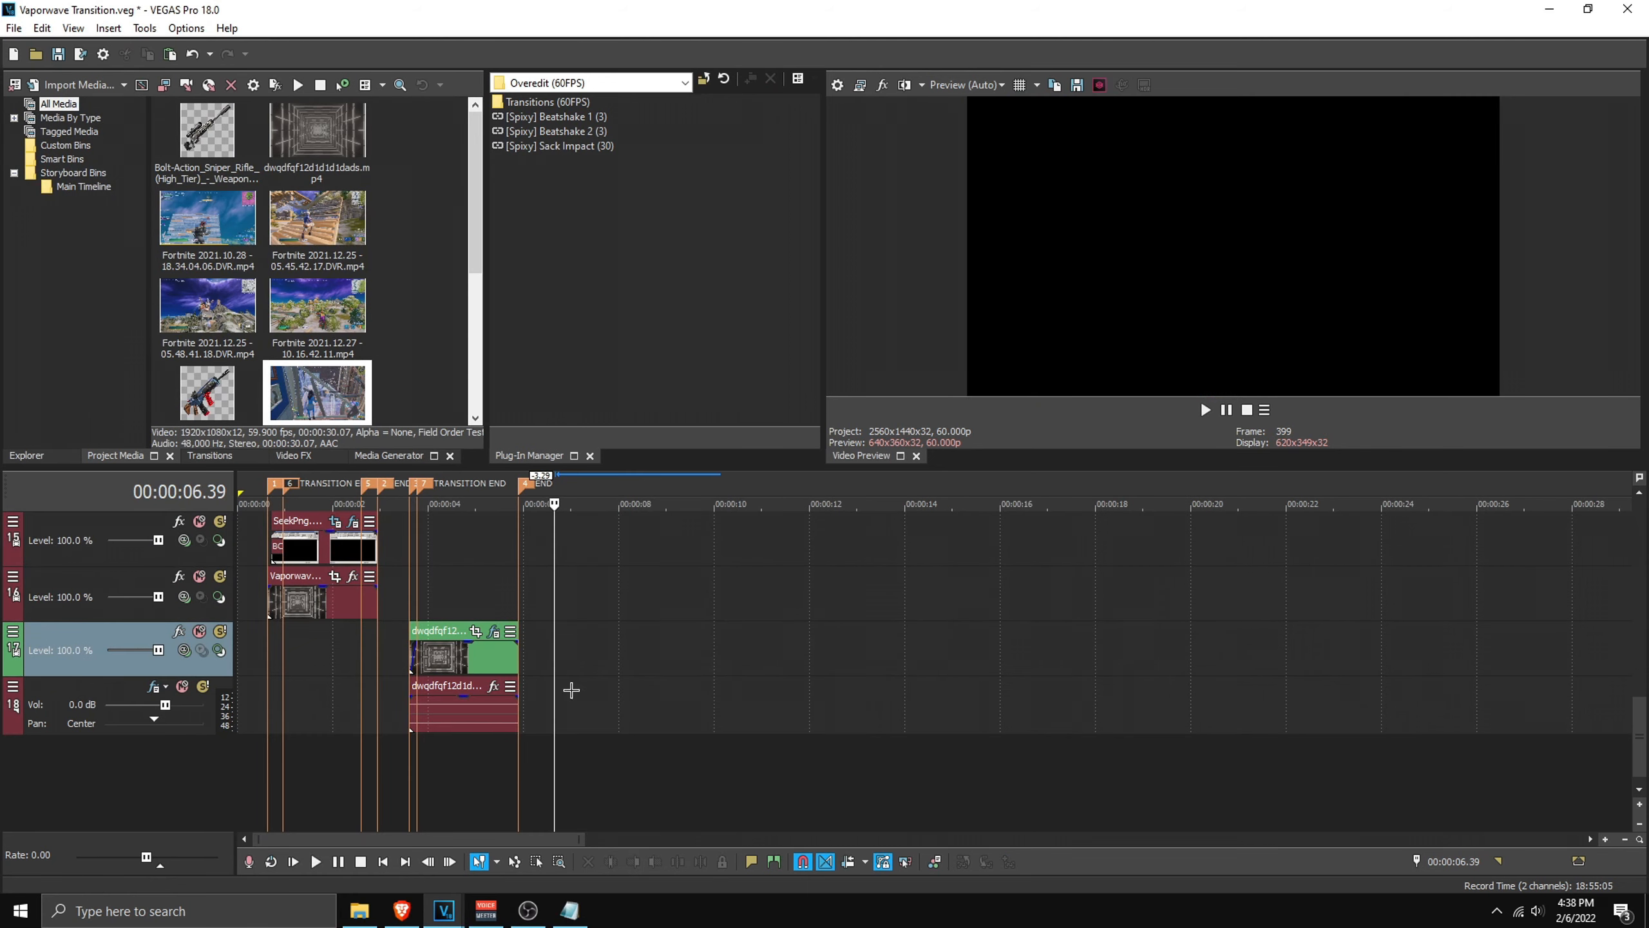
pyautogui.click(585, 658)
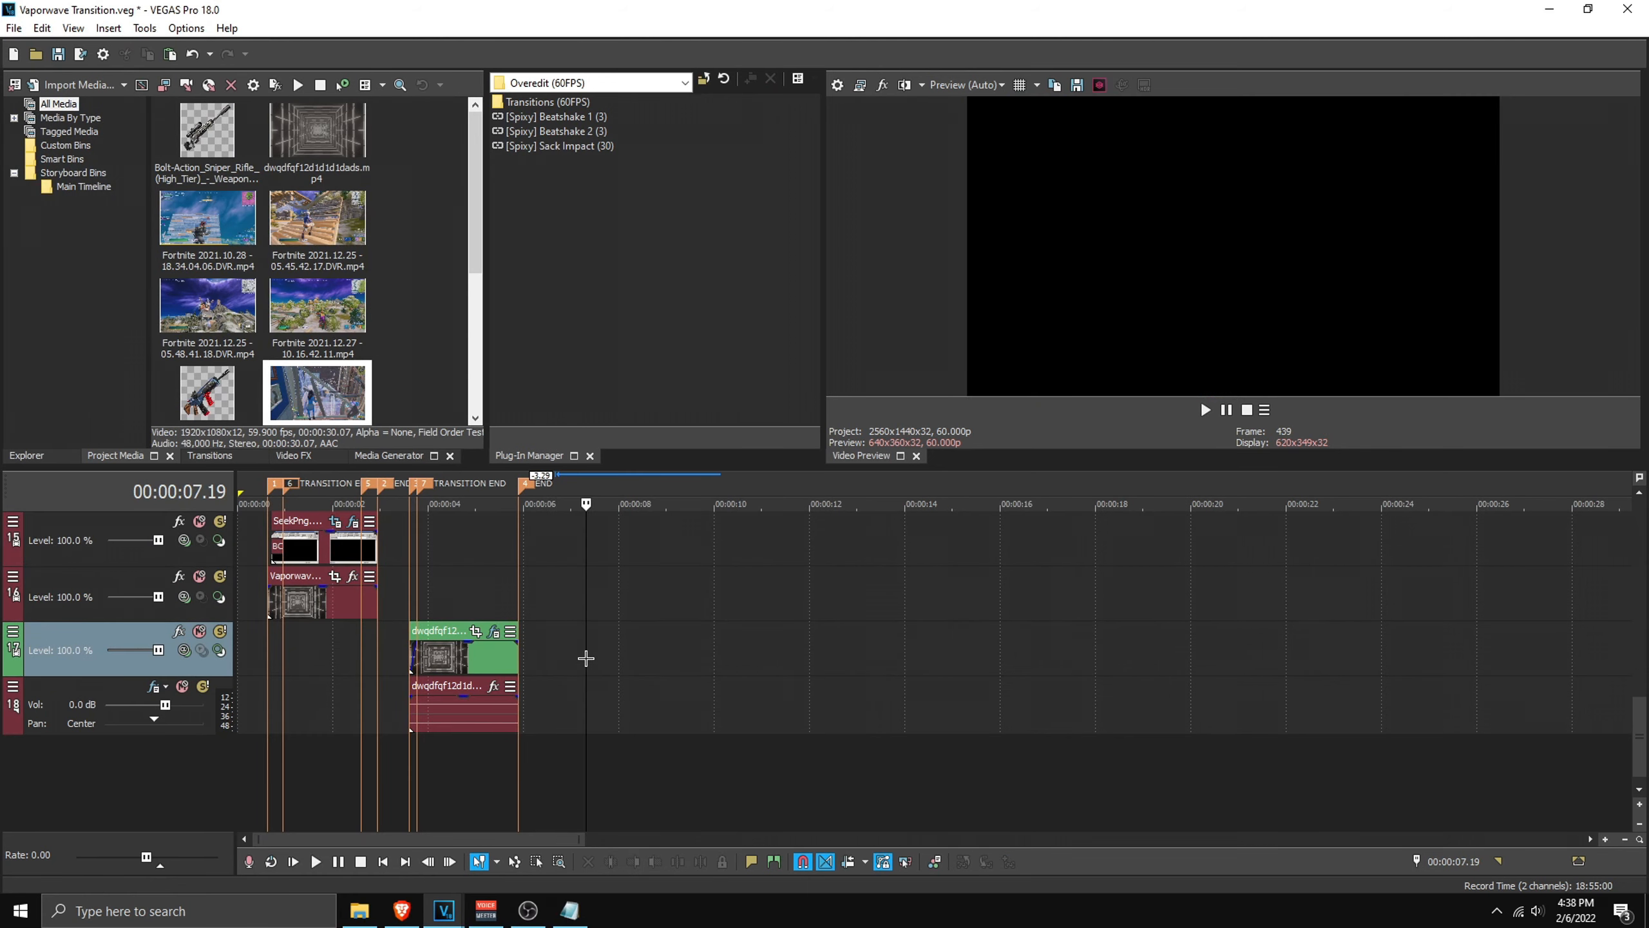
pyautogui.hotkey('ctrl', 'v')
pyautogui.click(619, 658)
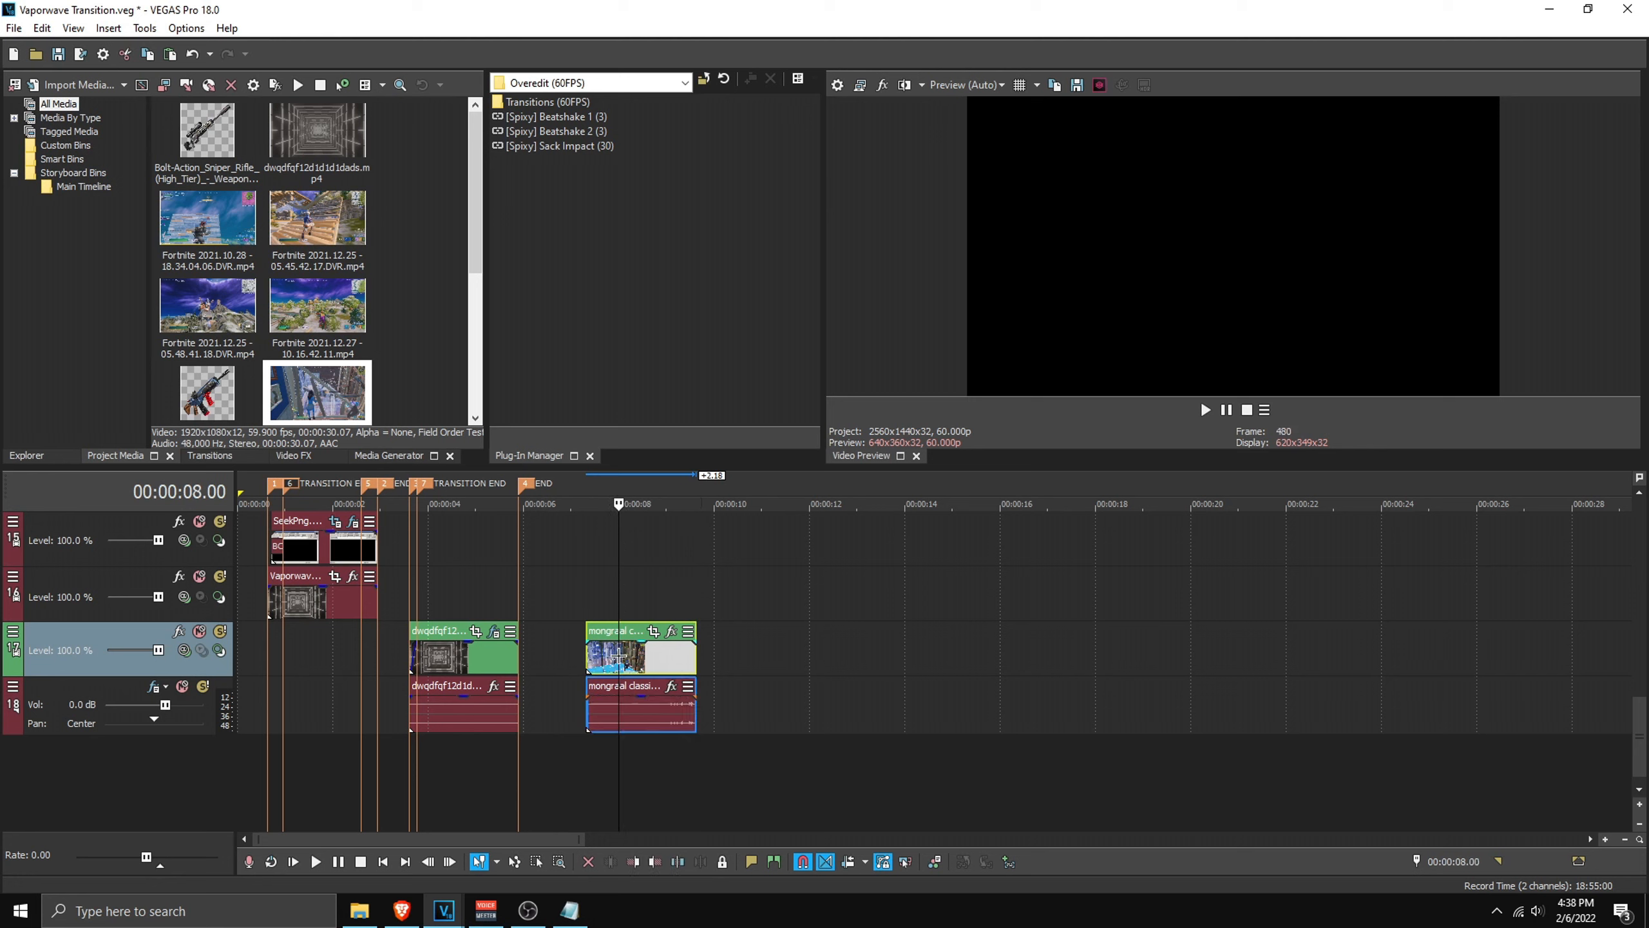
pyautogui.scroll(3, 688, 663)
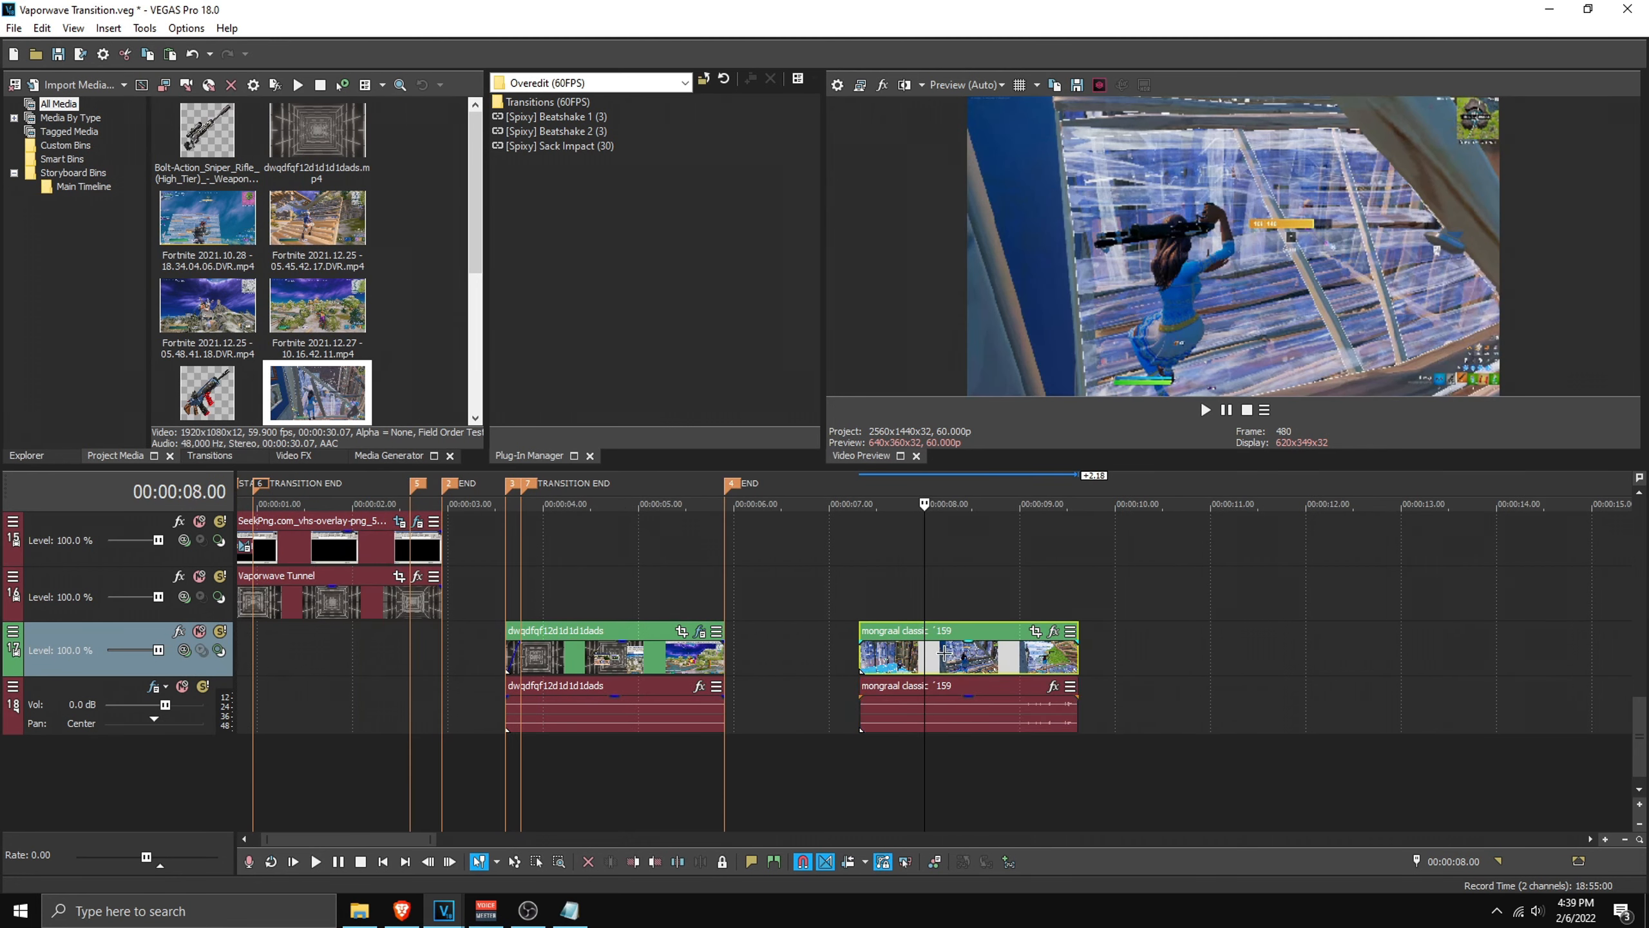
# Step: Delete the pasted clip's audio and move its video up onto the Fortnite 2021.12.27 - 10.16.42.11 clip's track
pyautogui.click(927, 708)
pyautogui.press('Delete')
pyautogui.moveTo(1640, 714); pyautogui.dragTo(1641, 688)
pyautogui.moveTo(970, 764); pyautogui.dragTo(576, 612)
# Step: Copy the Fortnite 2021.12.27 - 10.16.42.11 clip and paste its event attributes onto the mongraal classic 159 clip
pyautogui.click(383, 611)
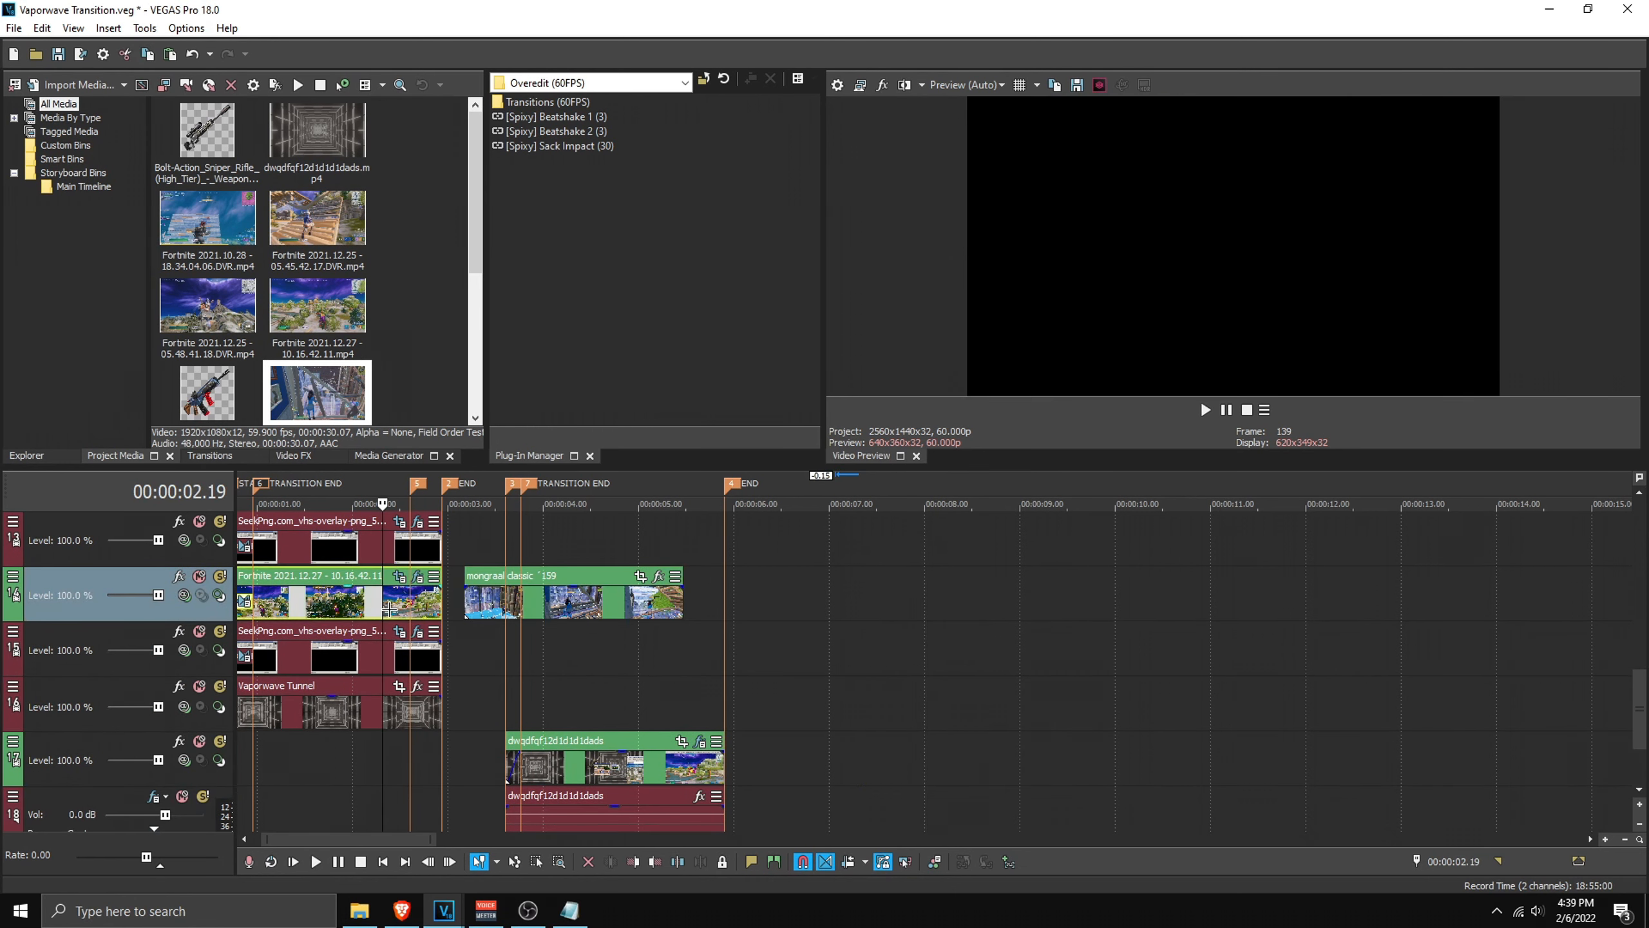
pyautogui.scroll(-1, 480, 619)
pyautogui.scroll(2, 505, 614)
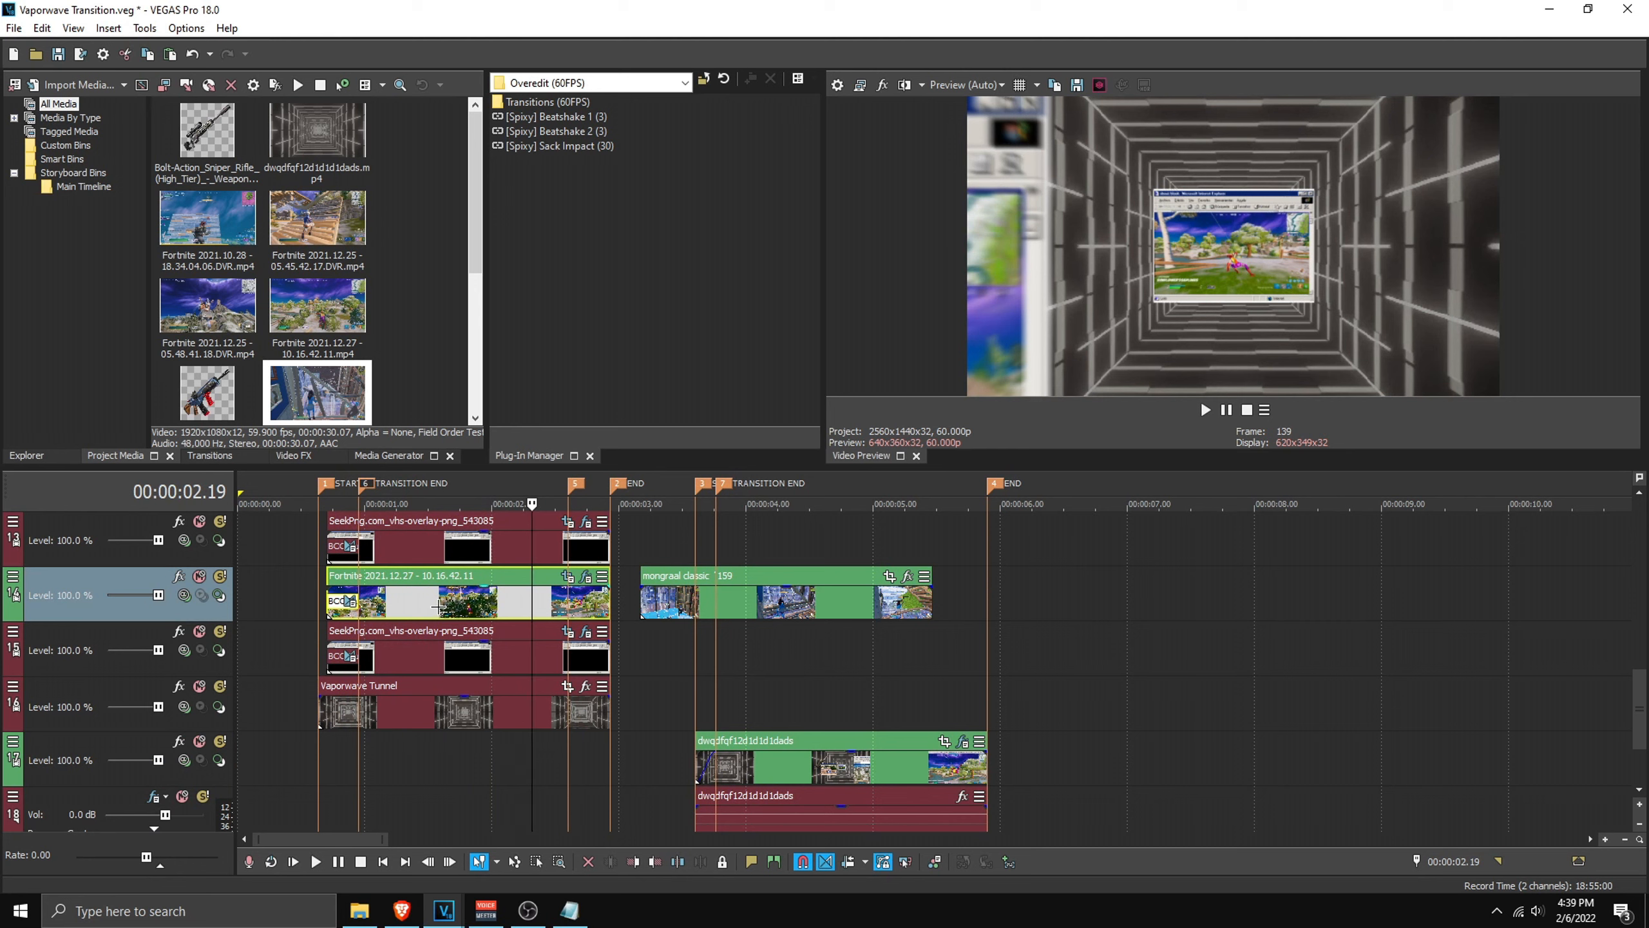
pyautogui.rightClick(479, 604)
pyautogui.click(549, 366)
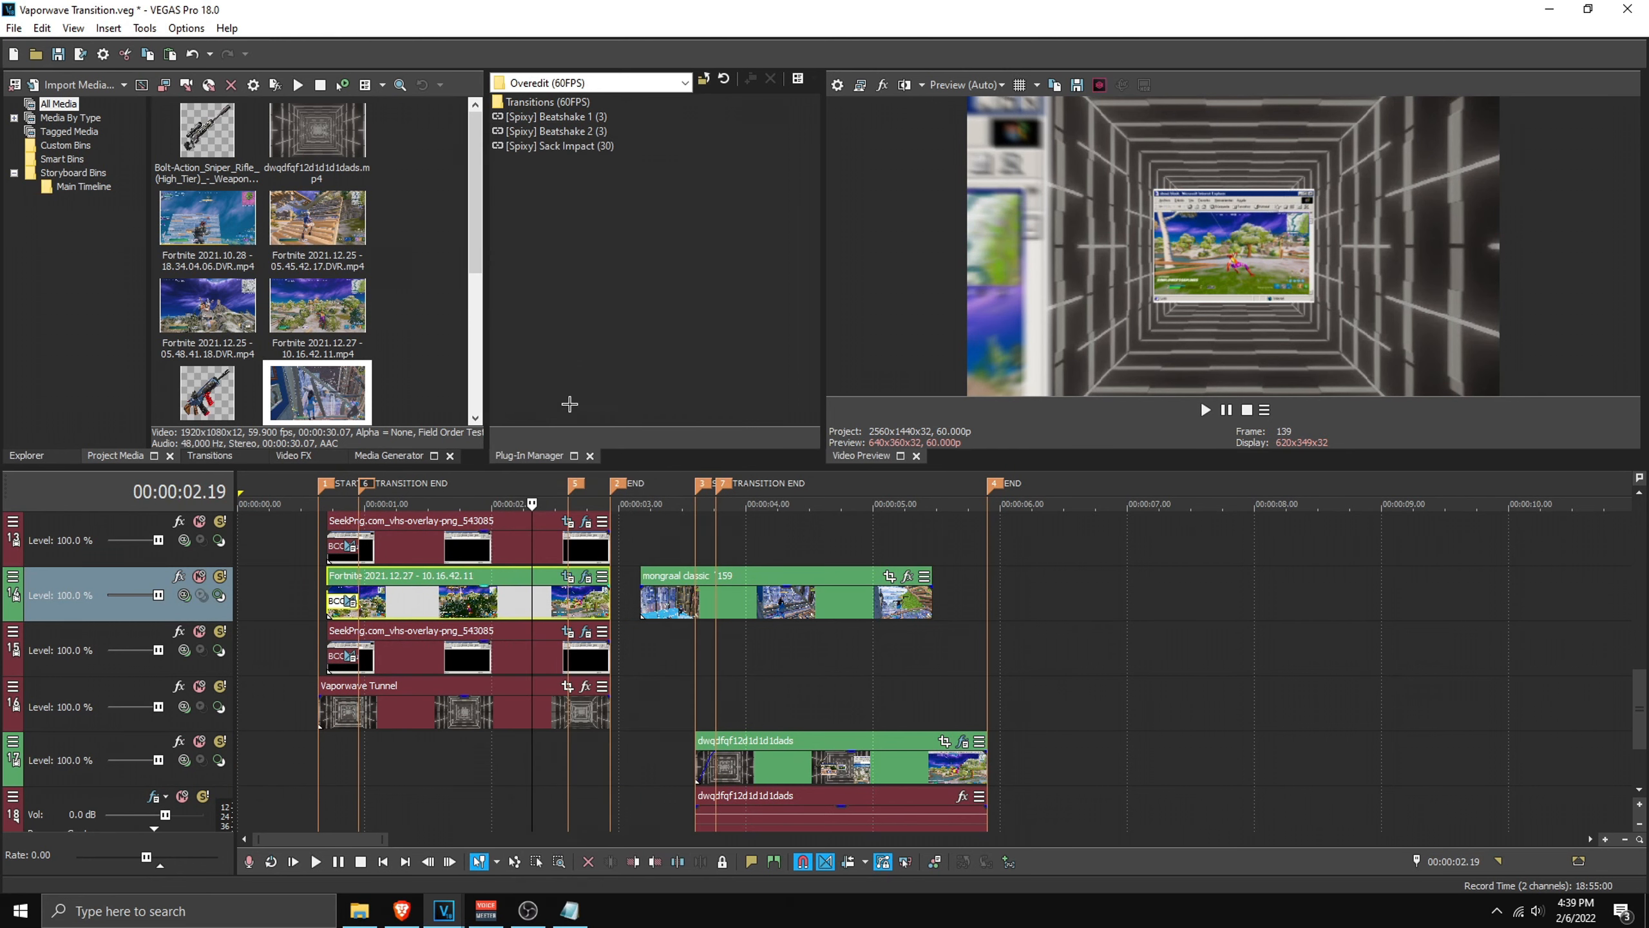
pyautogui.click(695, 603)
pyautogui.rightClick(699, 599)
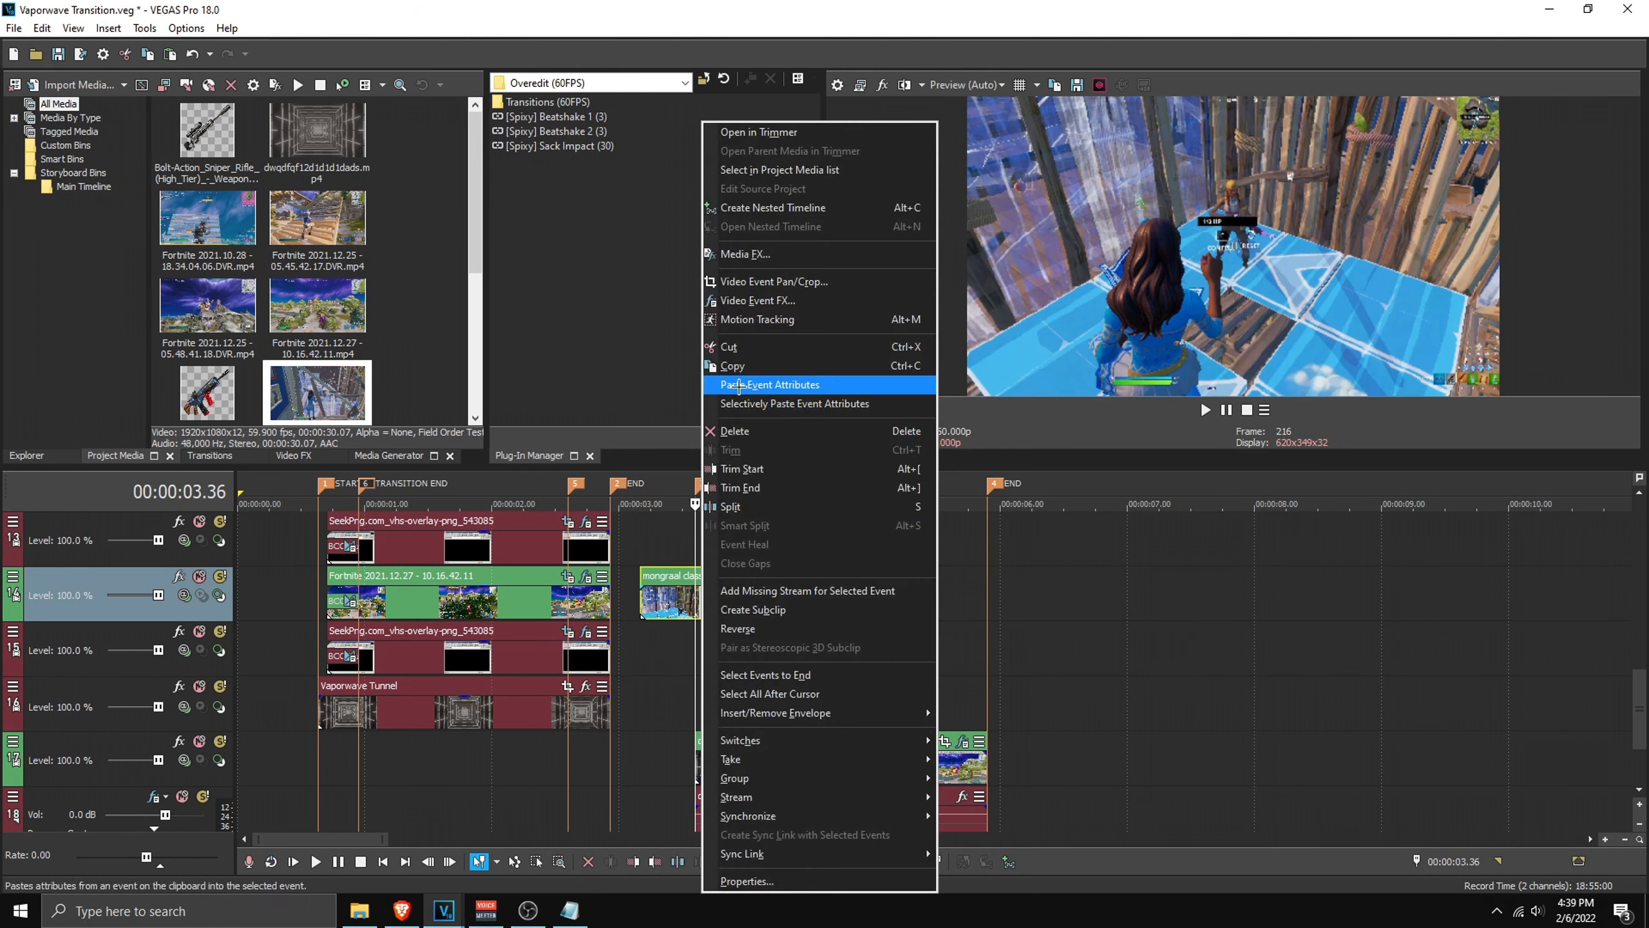
pyautogui.click(779, 379)
# Step: Delete the Fortnite 2021.12.27 - 10.16.42.11 placeholder and move the mongraal classic 159 clip into its place at the START marker
pyautogui.click(463, 610)
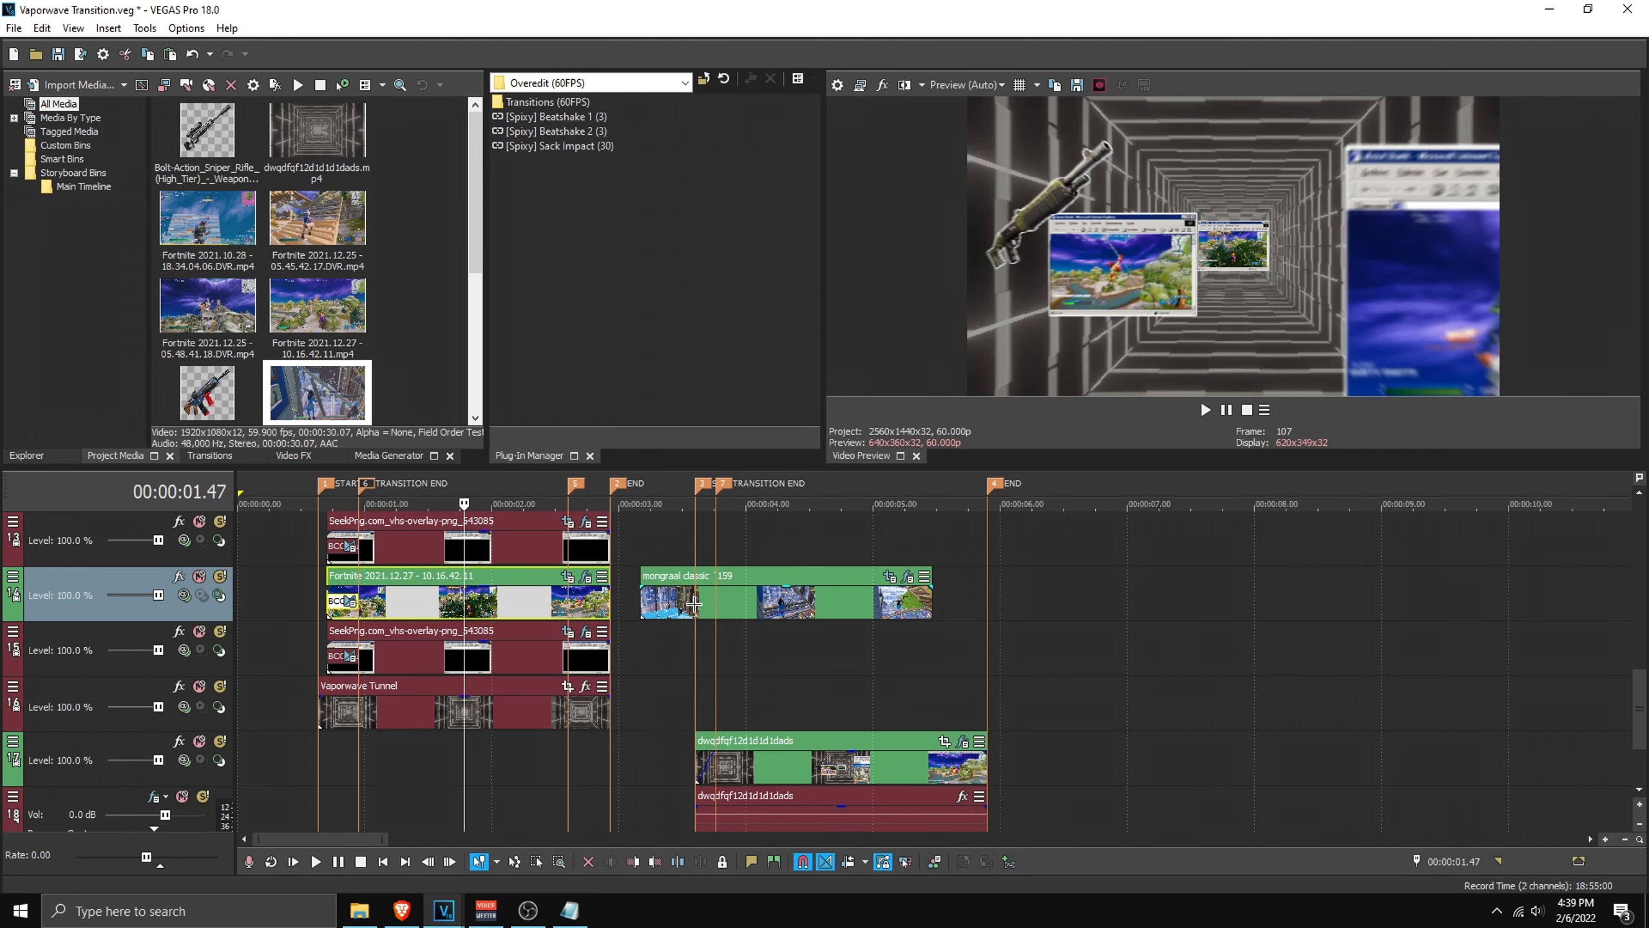
pyautogui.moveTo(710, 590); pyautogui.dragTo(391, 590)
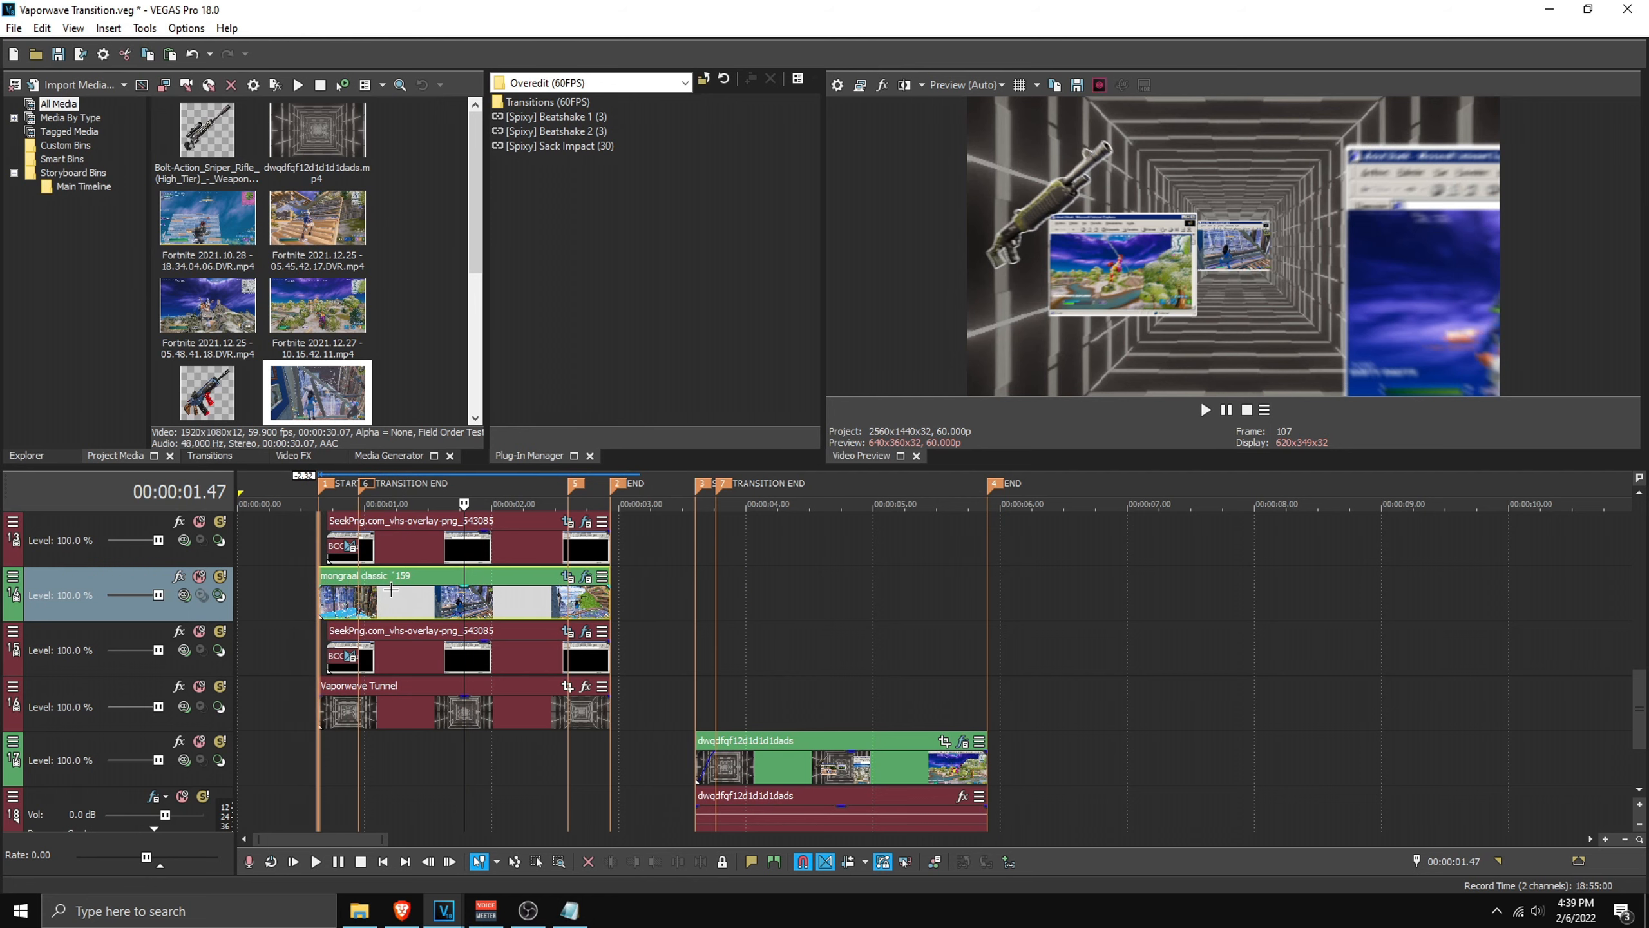
pyautogui.click(374, 593)
# Step: Trim the mongraal classic 159 clip's start to the VHS overlay's start and give it a BCC Blur Dissolve up to the TRANSITION END marker
pyautogui.scroll(4, 374, 593)
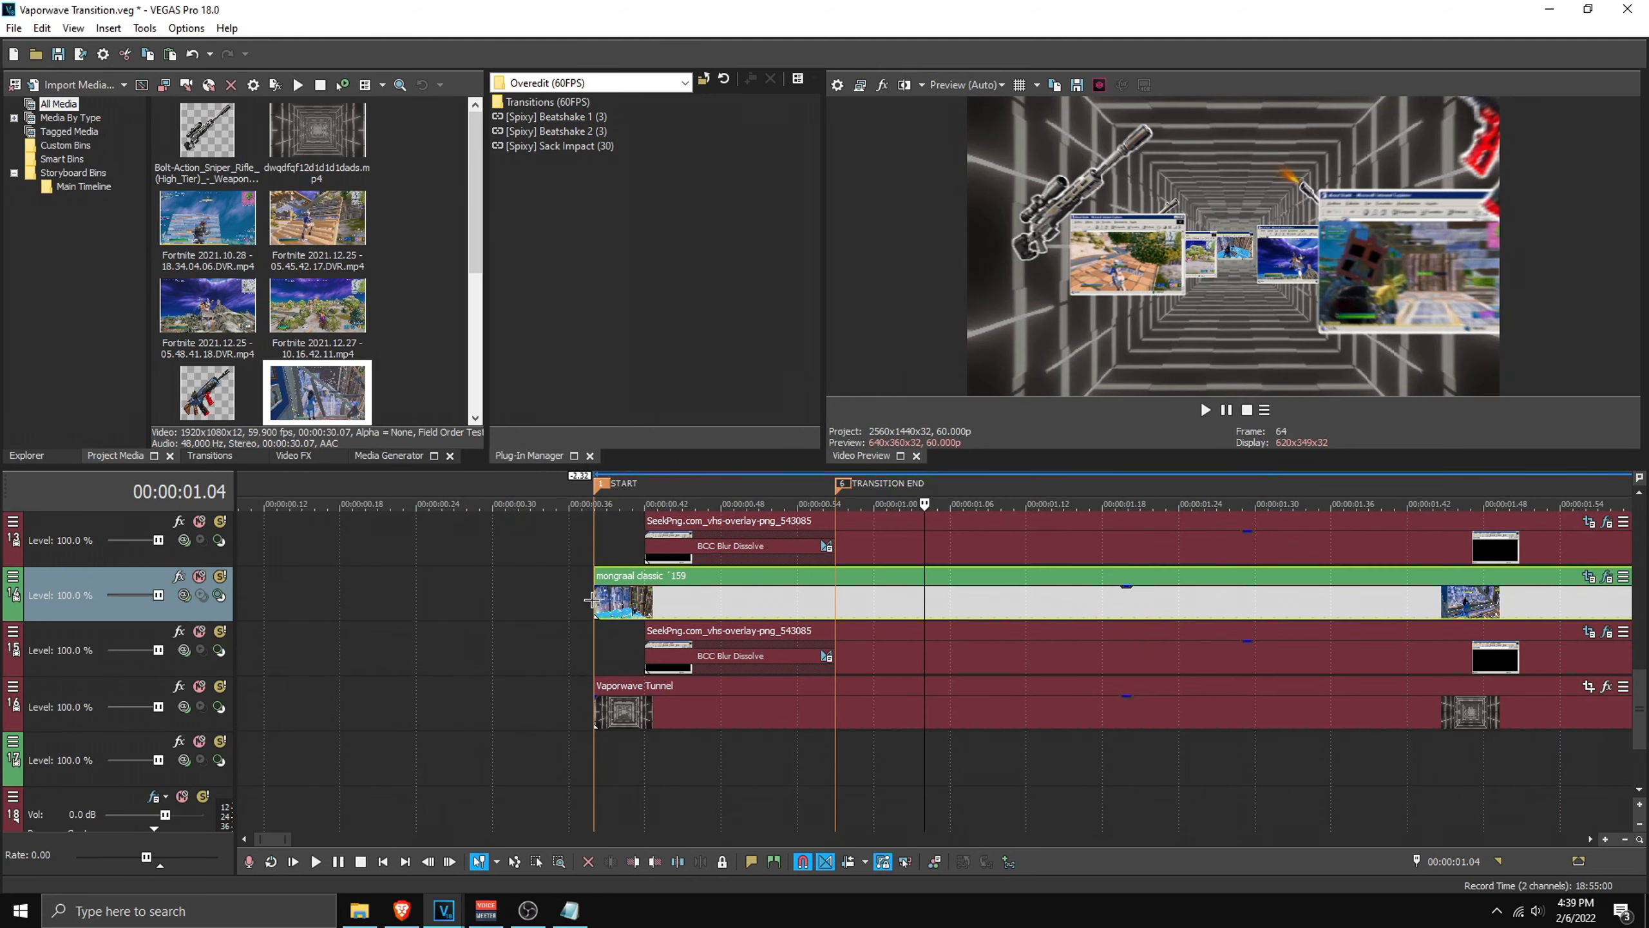
pyautogui.moveTo(593, 599); pyautogui.dragTo(645, 601)
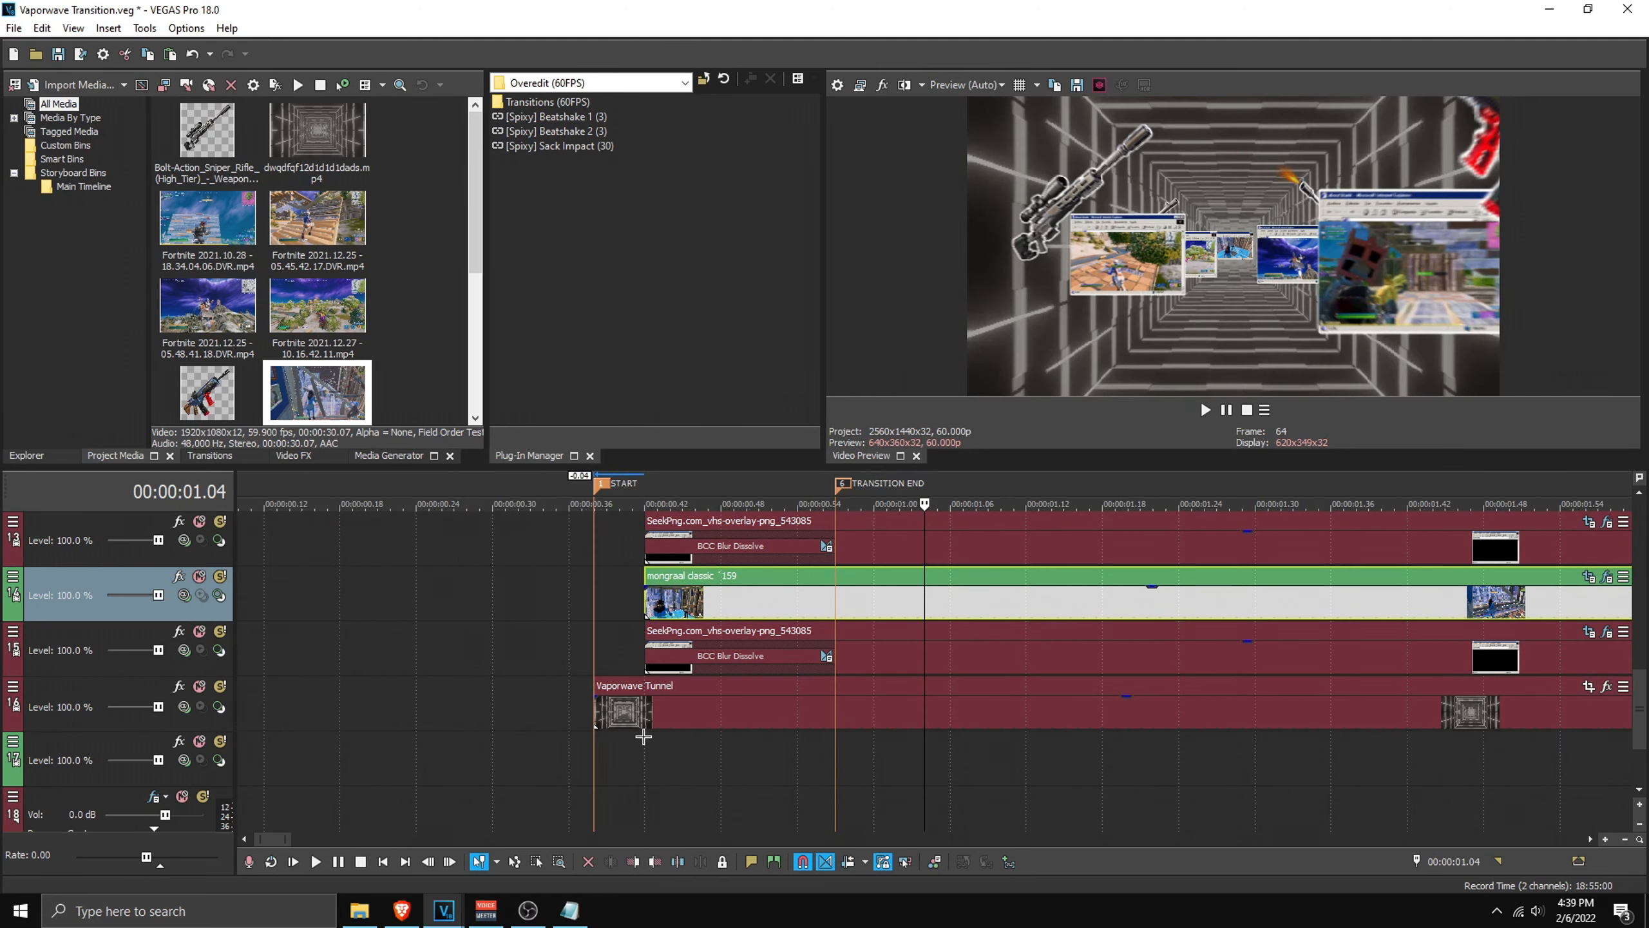
pyautogui.moveTo(1640, 676)
pyautogui.mouseDown()
pyautogui.moveTo(1639, 662)
pyautogui.moveTo(1639, 676)
pyautogui.mouseUp()
pyautogui.moveTo(641, 588); pyautogui.dragTo(836, 592)
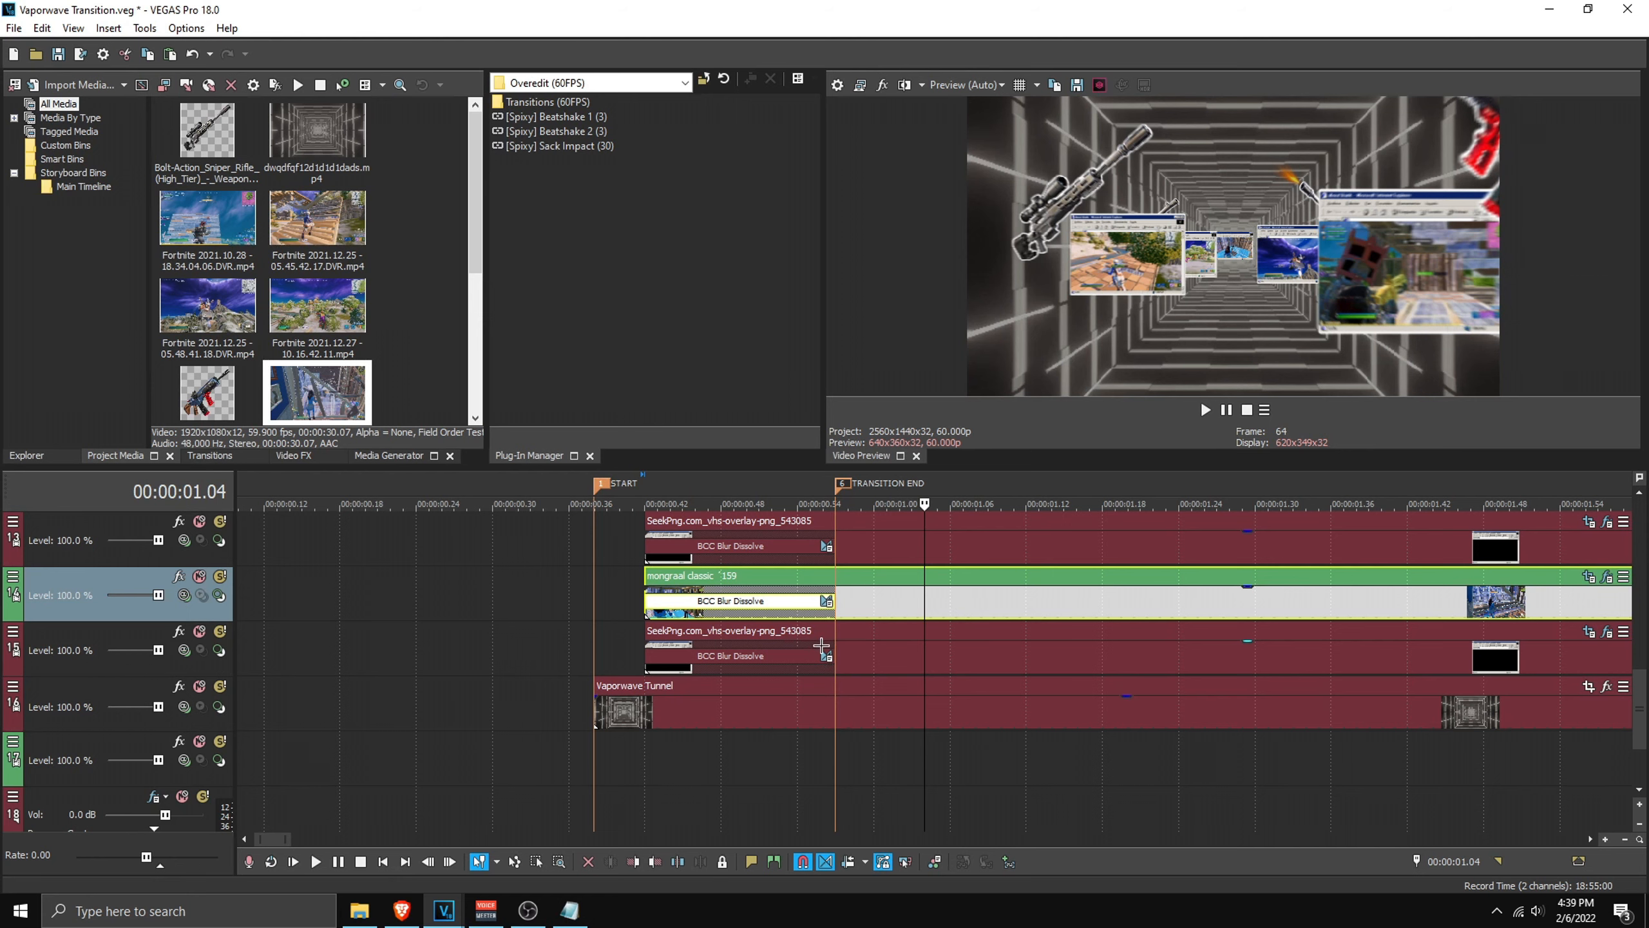
pyautogui.scroll(-1, 808, 669)
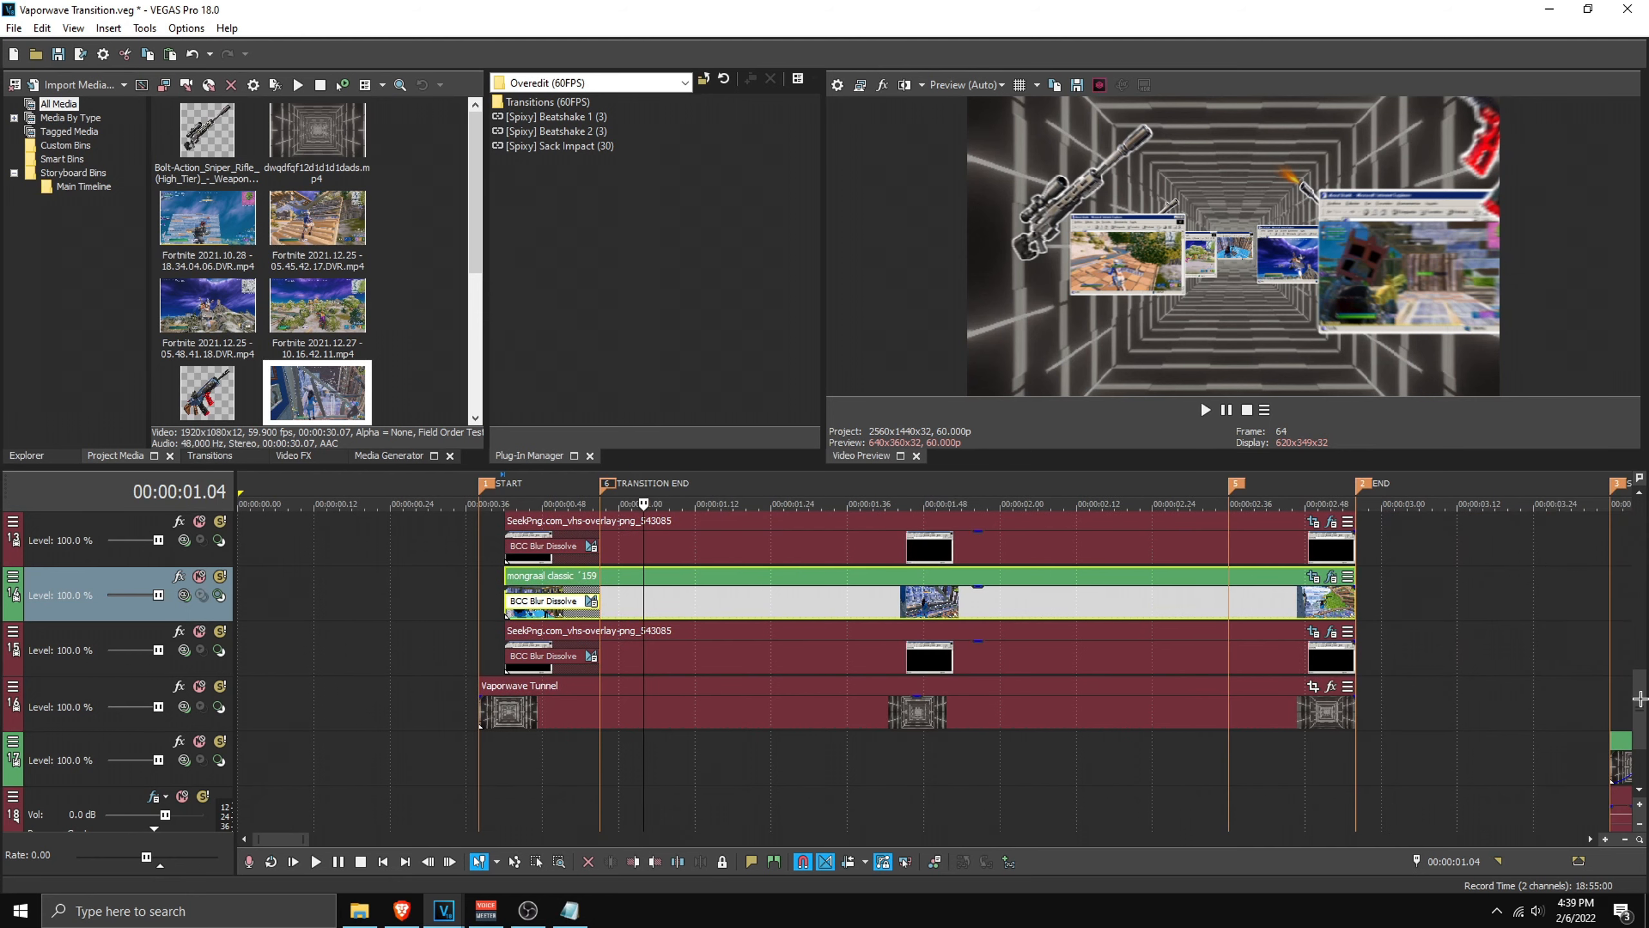
pyautogui.scroll(1, 1639, 698)
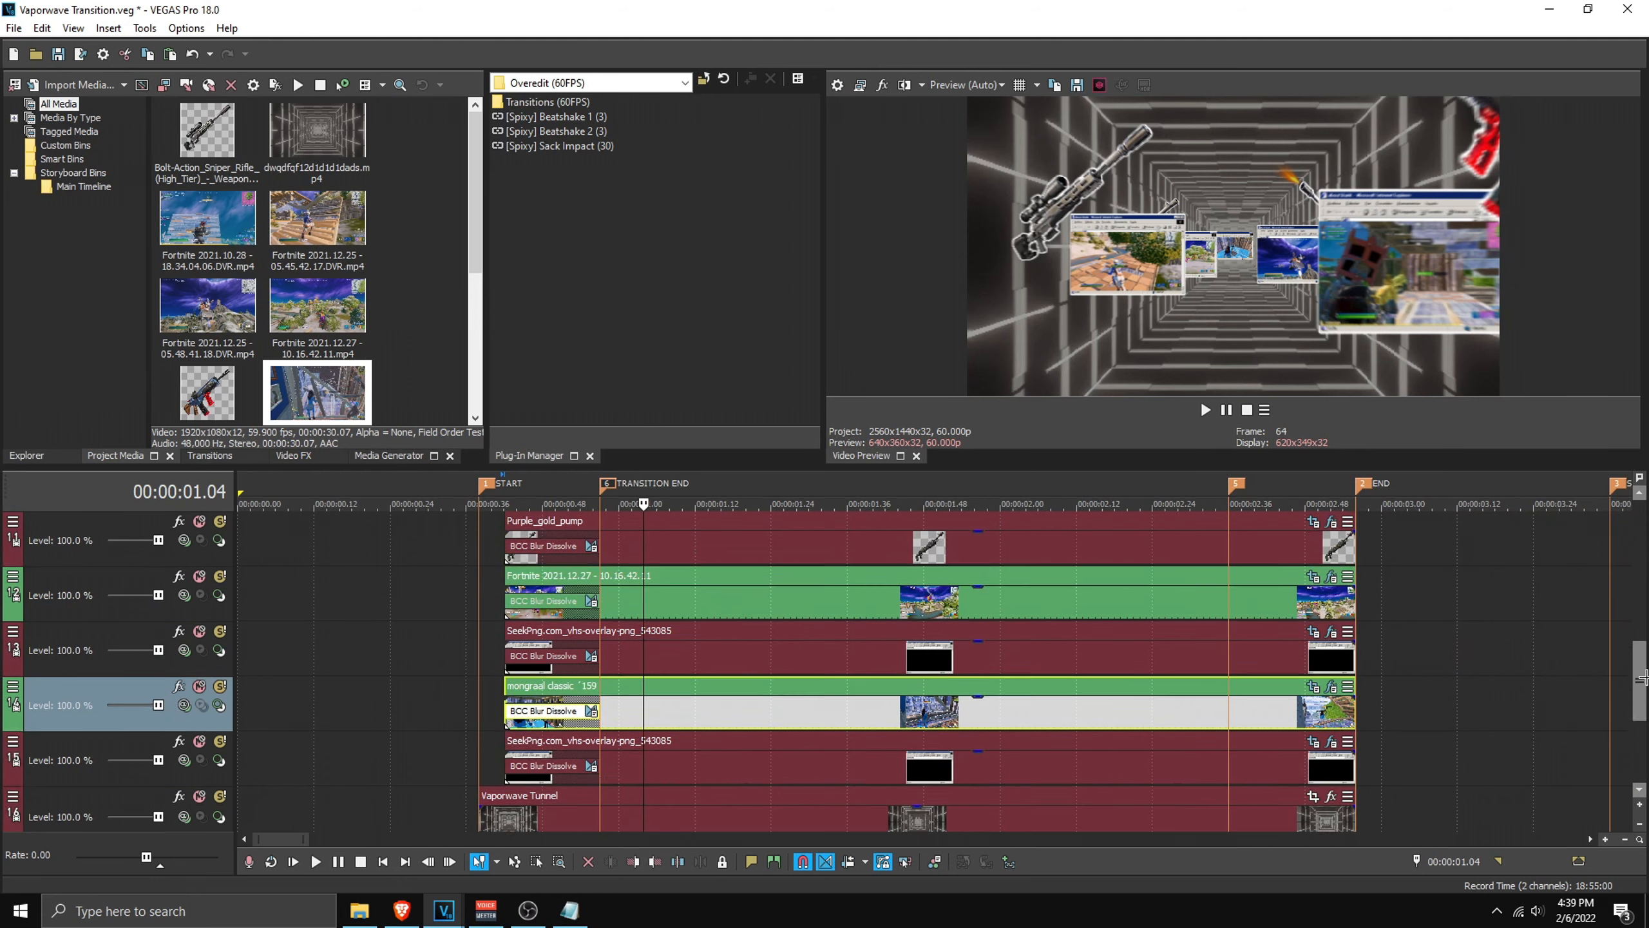
pyautogui.moveTo(468, 804)
pyautogui.mouseDown()
pyautogui.moveTo(1348, 790)
pyautogui.moveTo(1210, 791)
pyautogui.mouseUp()
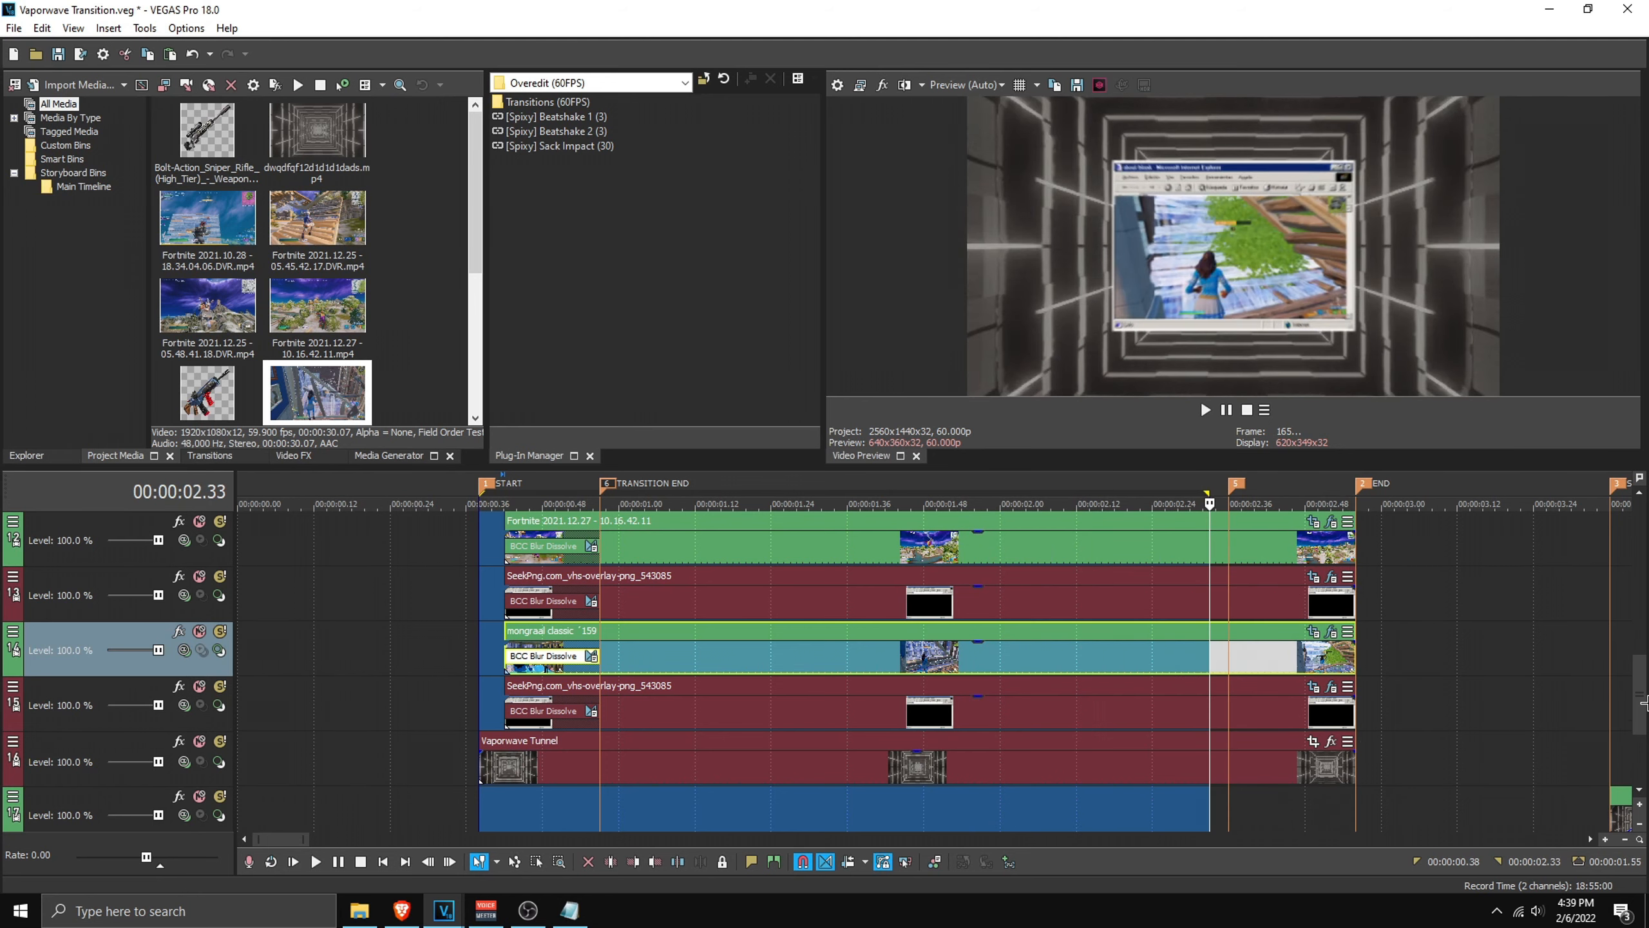
pyautogui.scroll(-1, 1041, 793)
pyautogui.scroll(-5, 1041, 792)
pyautogui.click(470, 751)
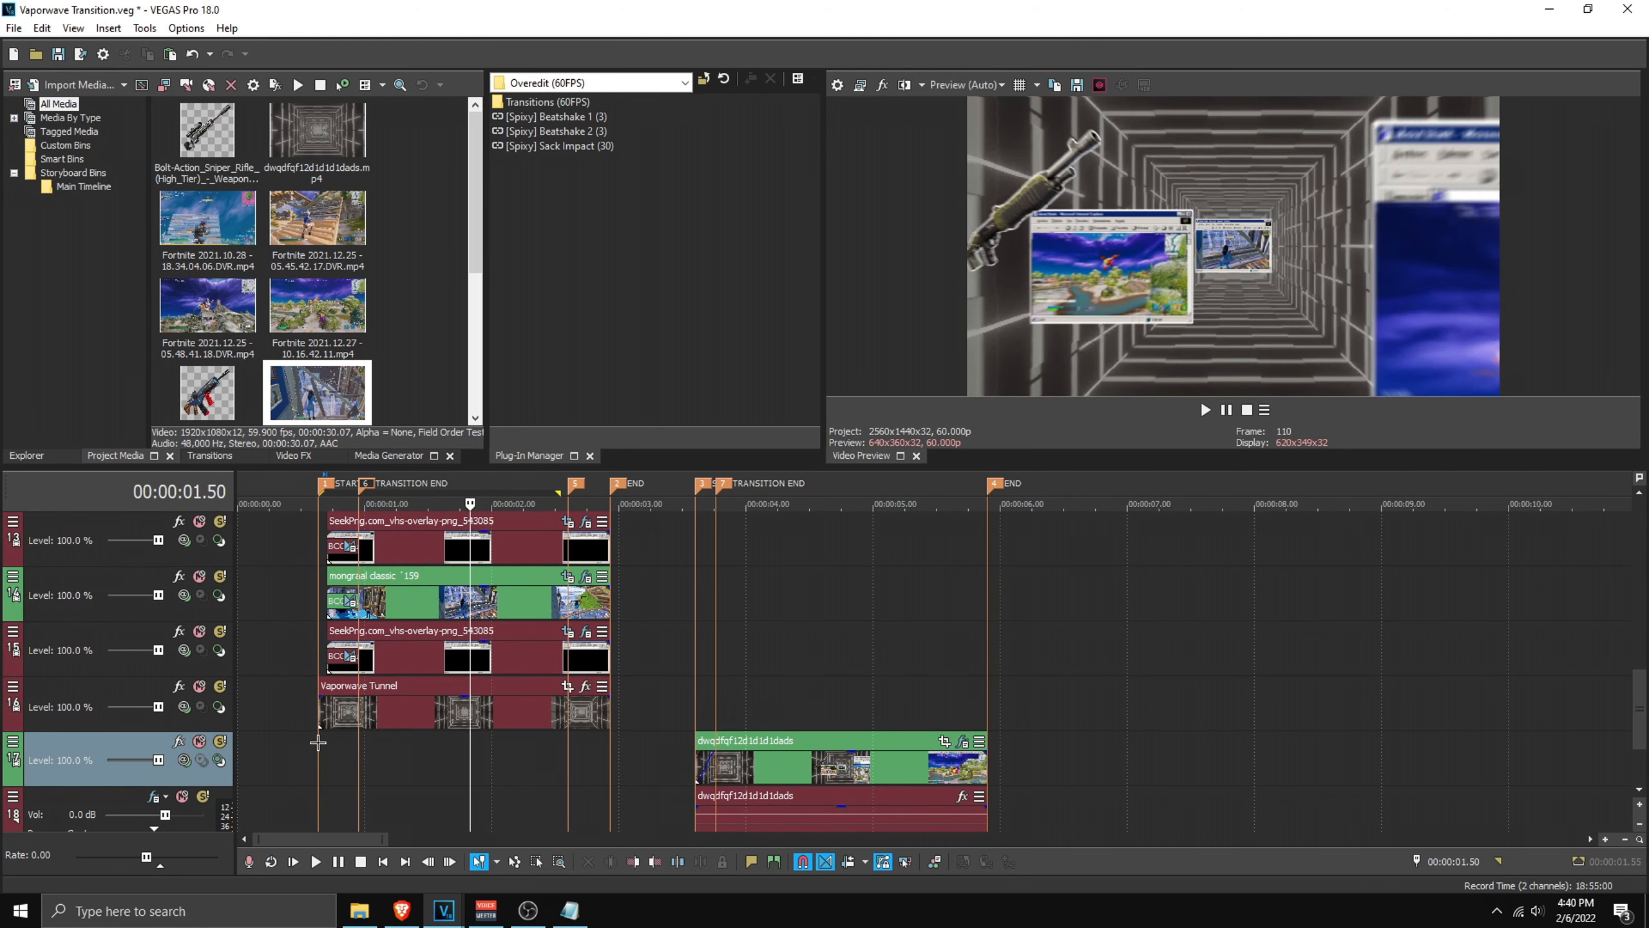
# Step: Select the time range from the START marker to the END marker at 00:00:02.56 and open the render settings
pyautogui.moveTo(318, 738); pyautogui.dragTo(610, 750)
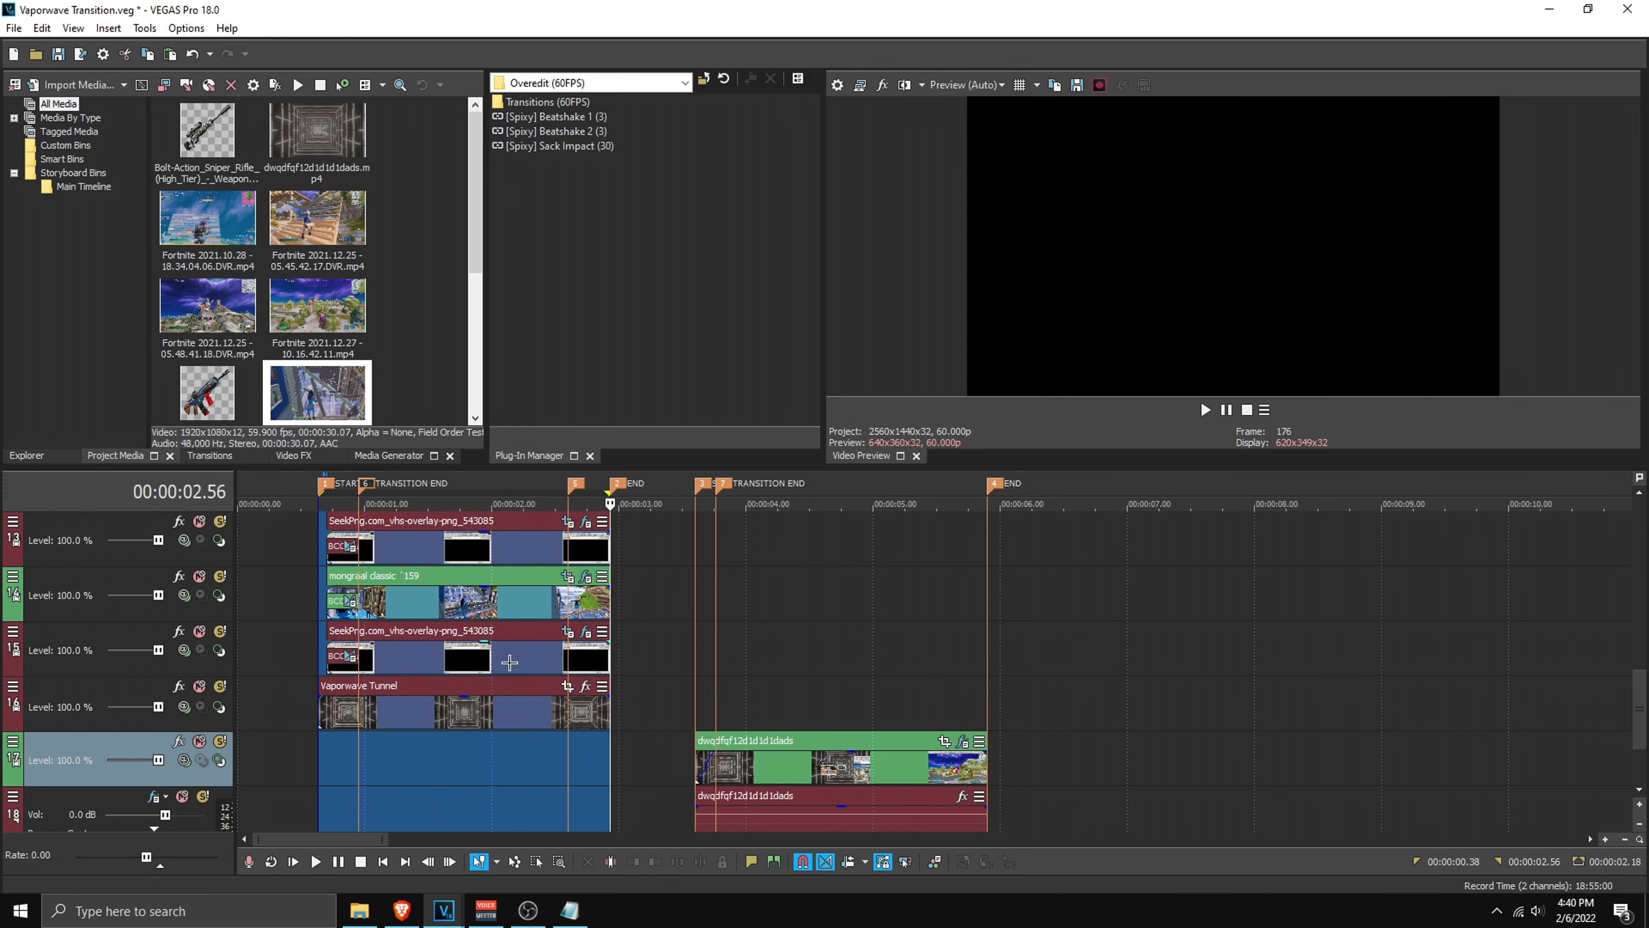
pyautogui.click(13, 28)
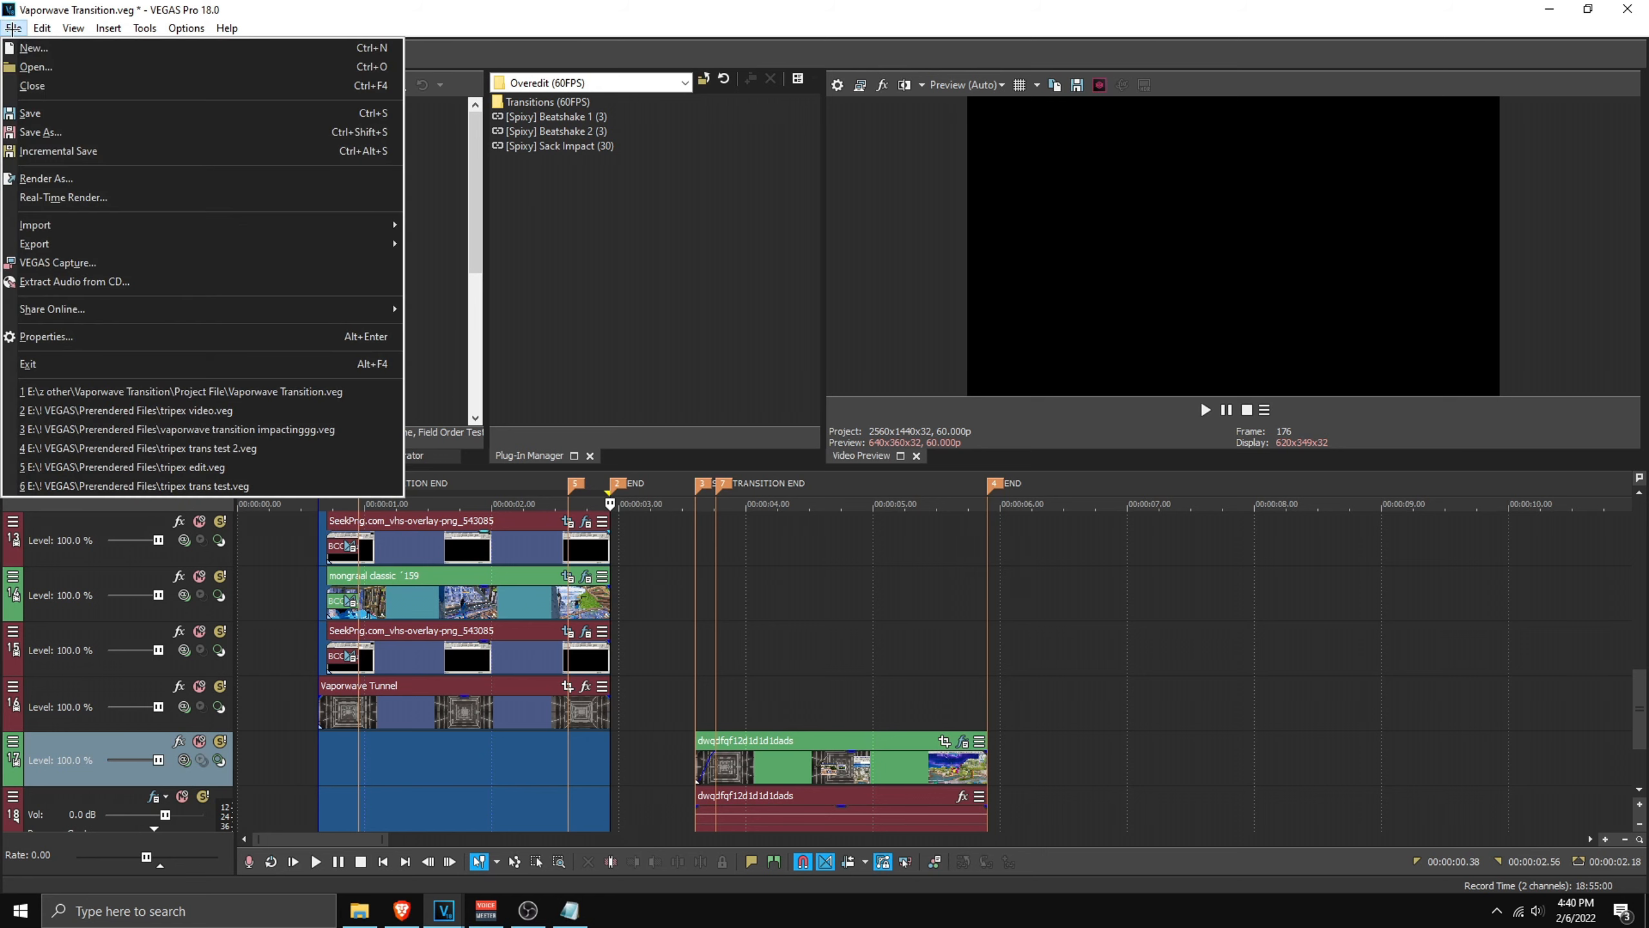
pyautogui.click(45, 174)
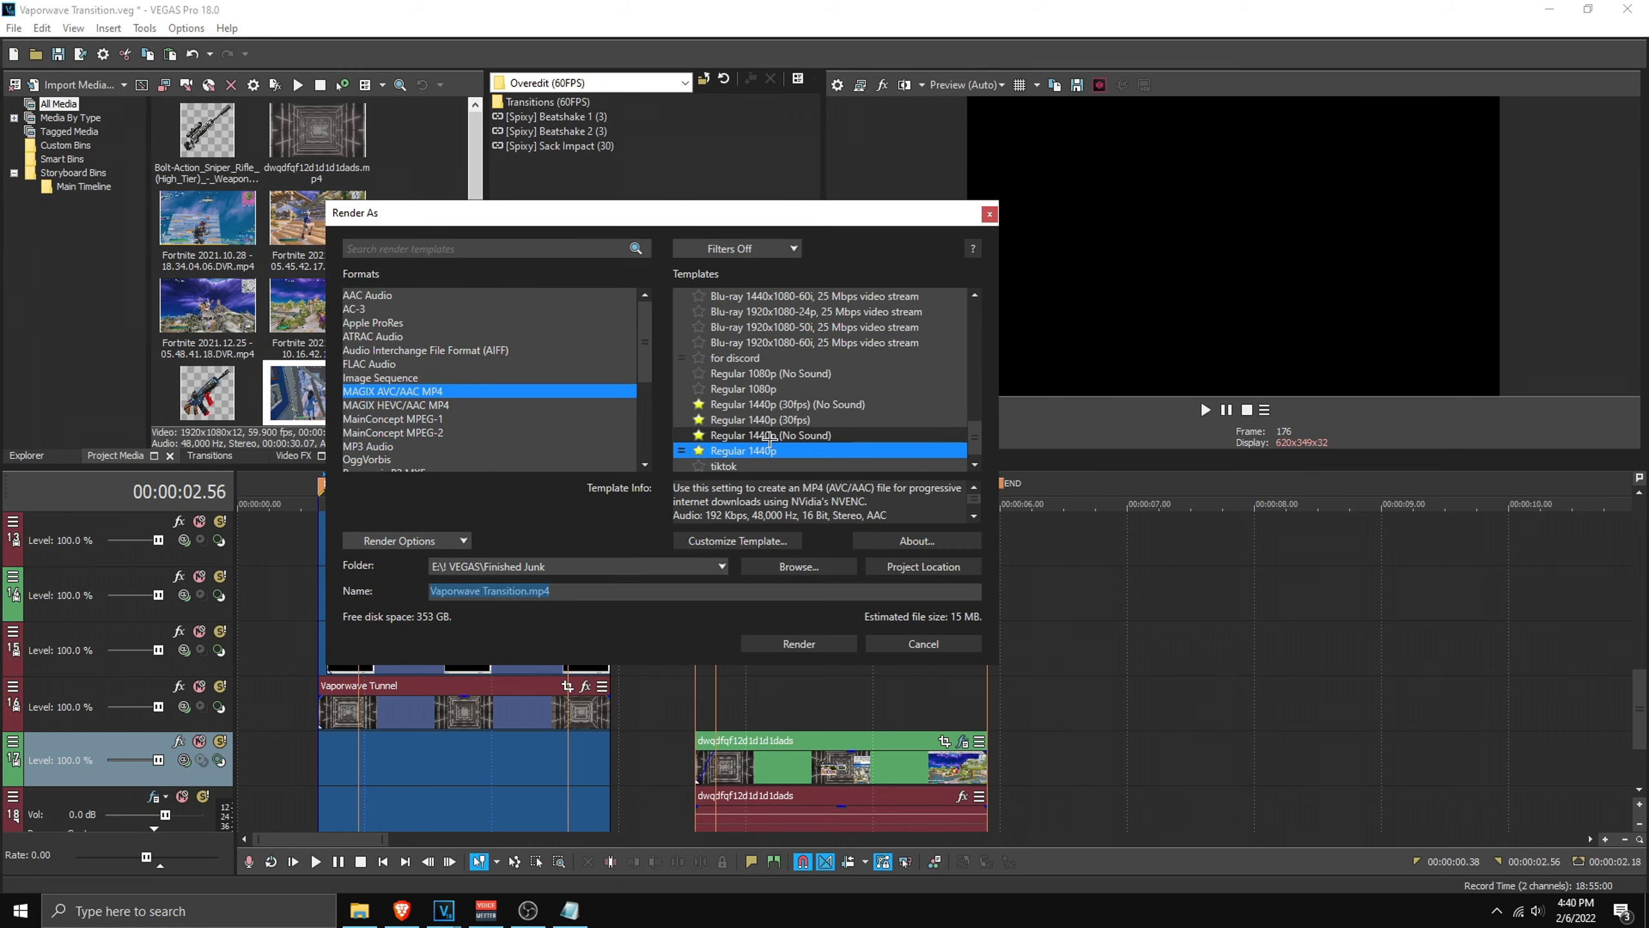
# Step: Check the frame width and height in the Regular 1440p template's custom settings
pyautogui.click(743, 539)
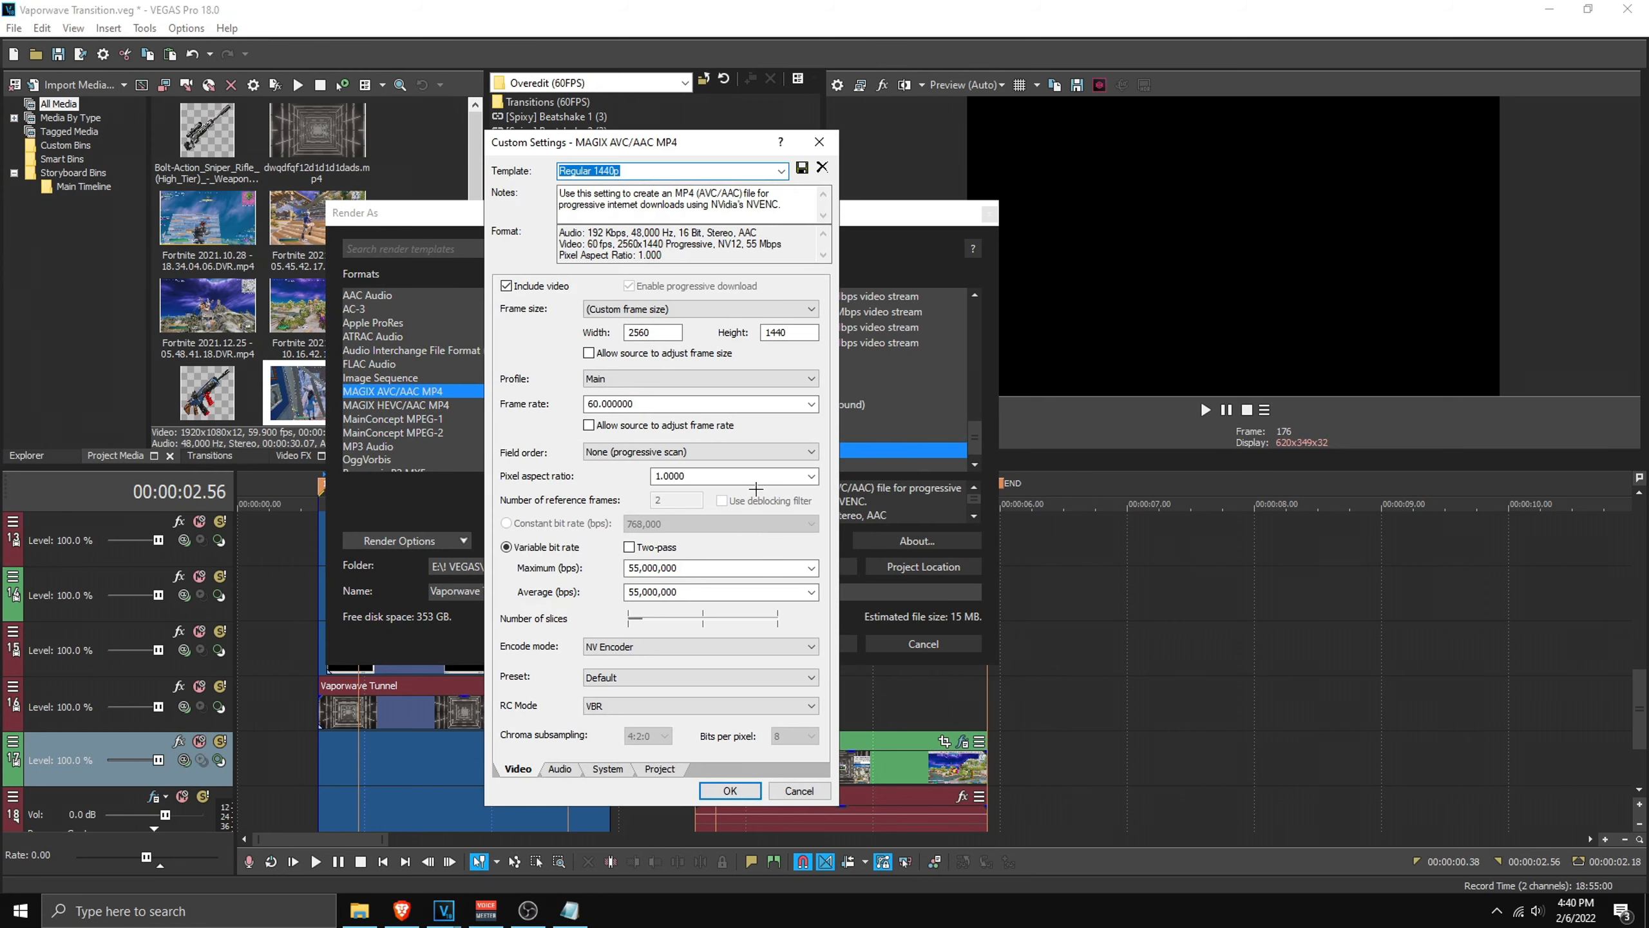
pyautogui.moveTo(652, 334); pyautogui.dragTo(625, 335)
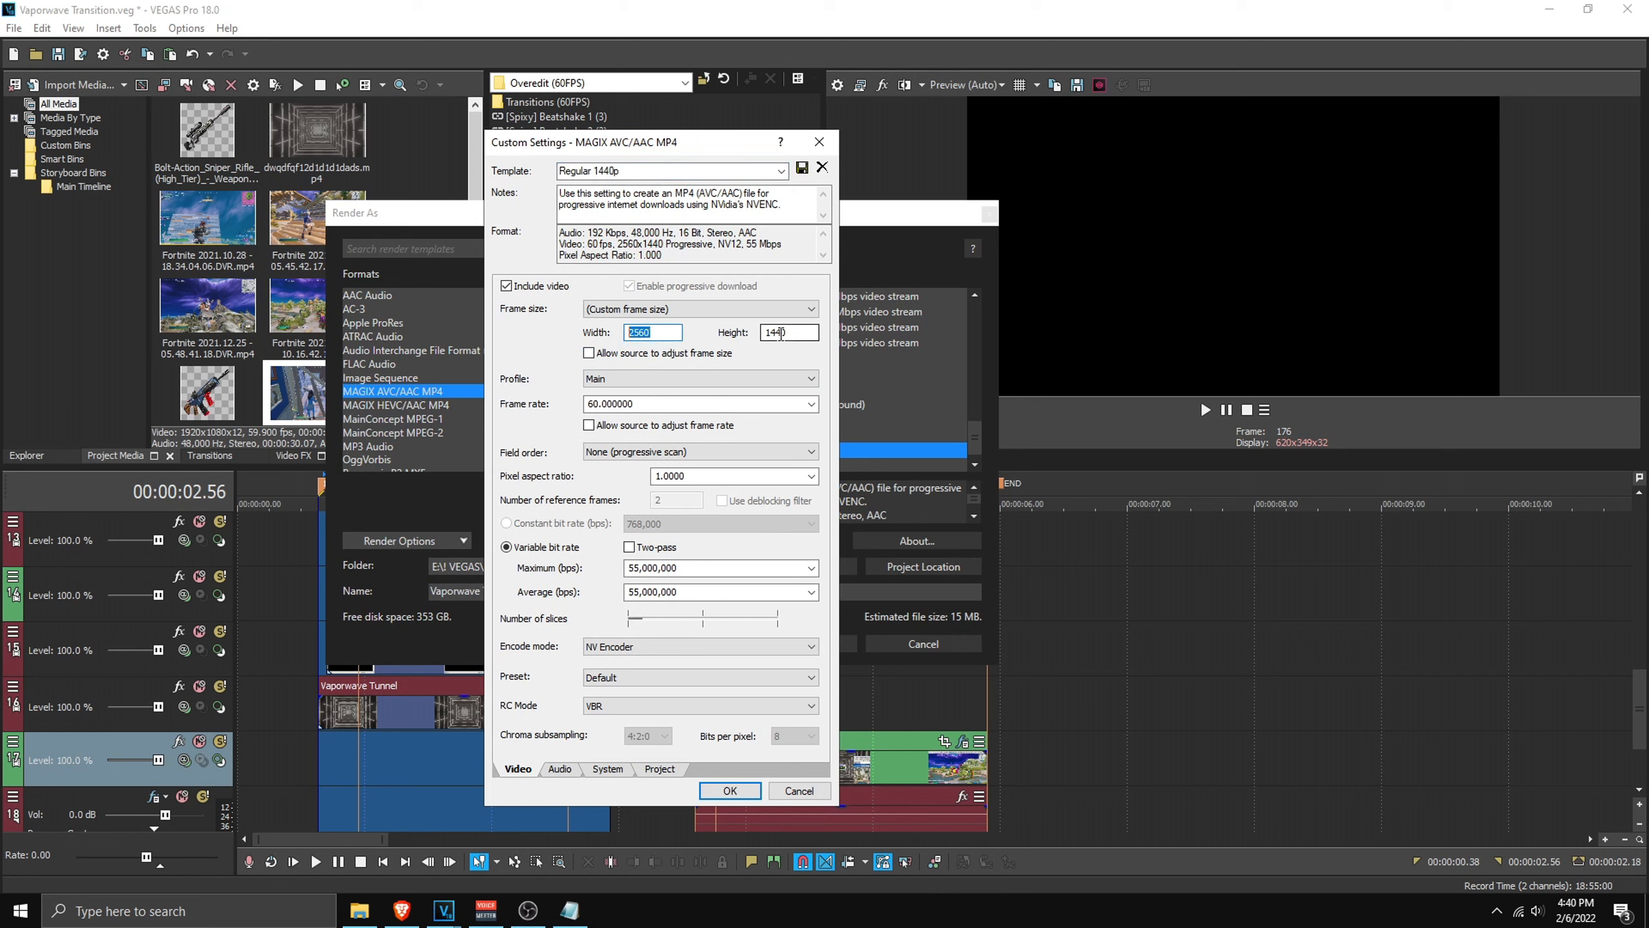
pyautogui.moveTo(781, 333); pyautogui.dragTo(748, 335)
pyautogui.moveTo(652, 338); pyautogui.dragTo(610, 331)
pyautogui.click(726, 789)
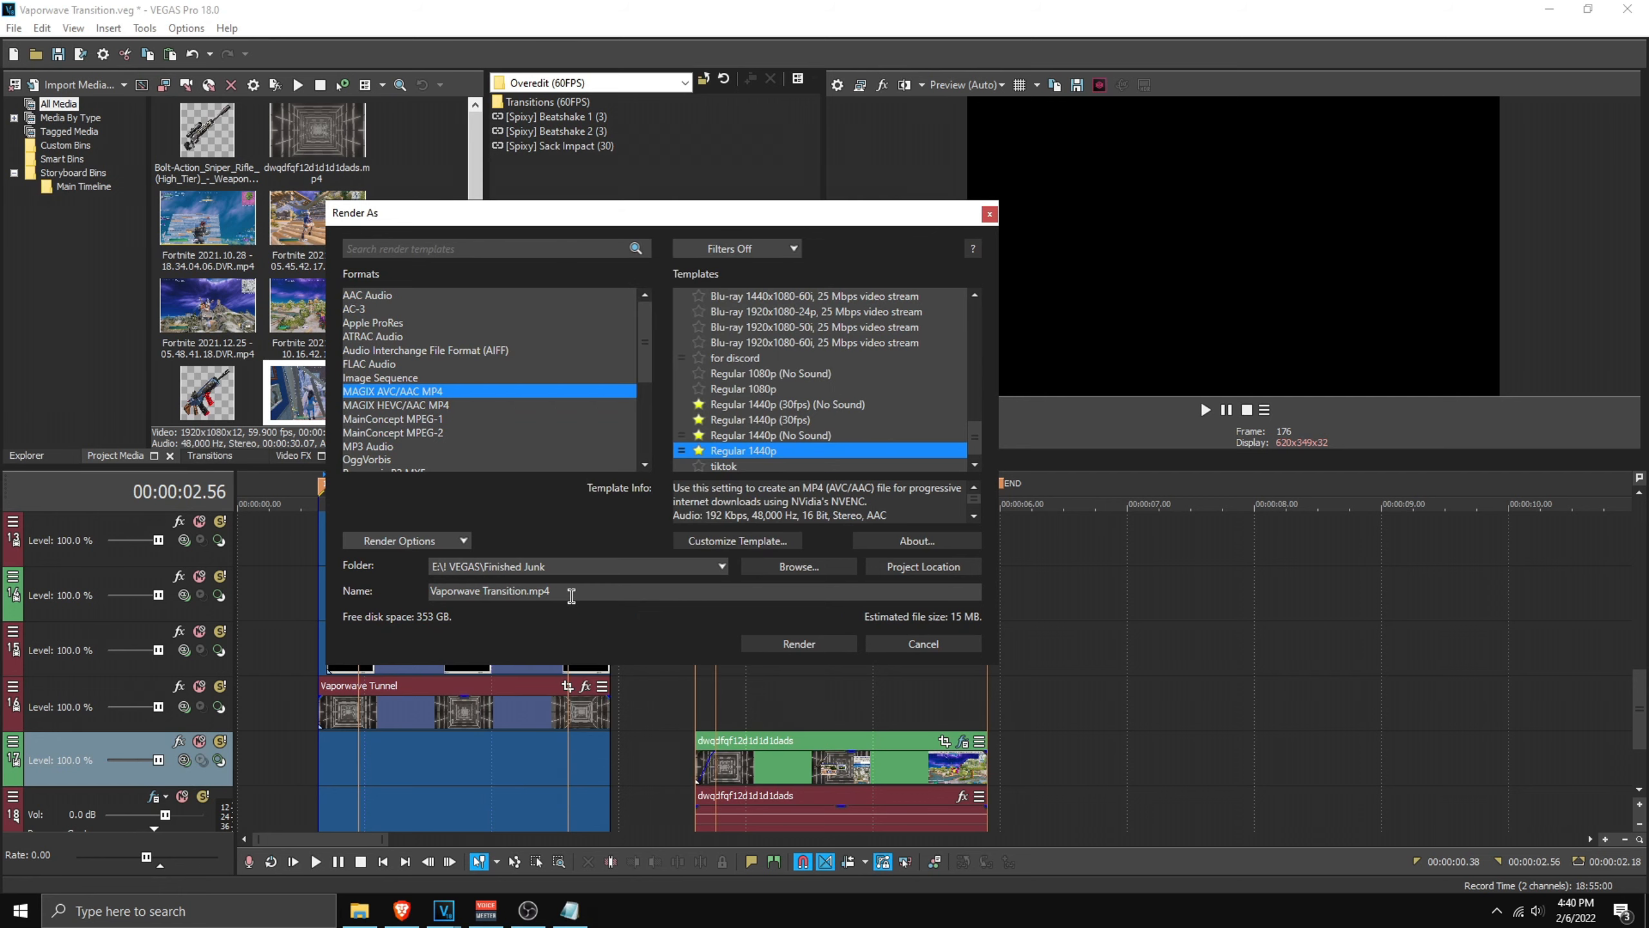
# Step: Render the selected range as fwbiufwfiufebuiw with the Regular 1440p MAGIX AVC/AAC MP4 template
pyautogui.moveTo(571, 595); pyautogui.dragTo(411, 599)
pyautogui.write('fwbiufwfiufebuiw')
pyautogui.click(835, 644)
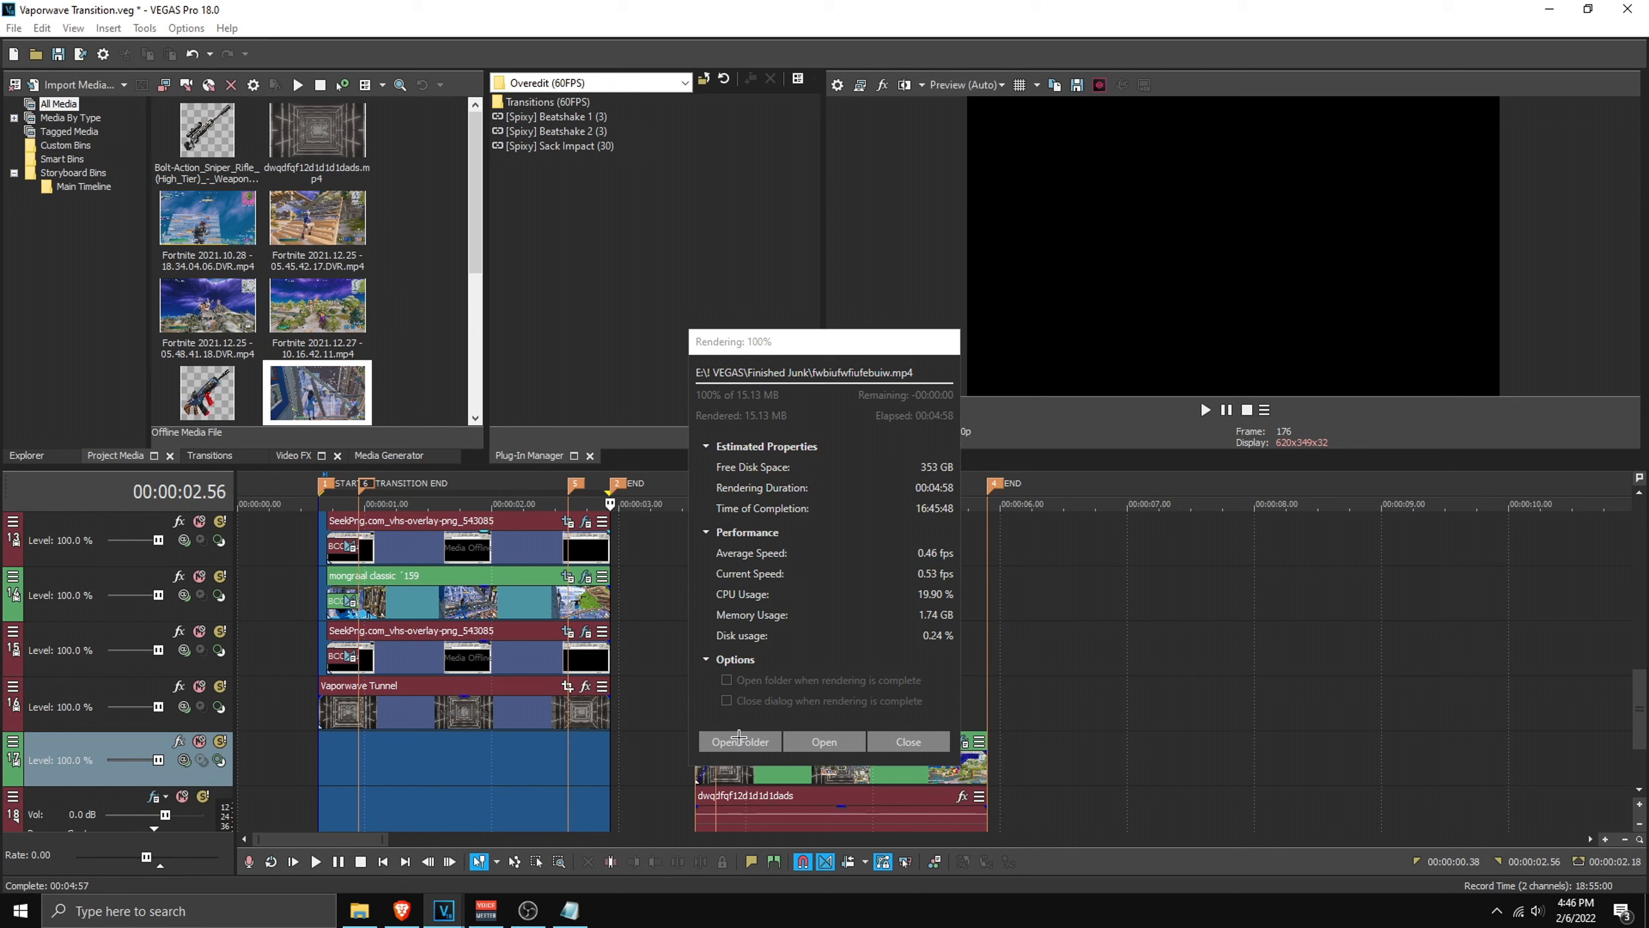
# Step: Bring the rendered fwbiufwfiufebuiw.mp4 from its output folder onto the timeline, after the dwqdfqf12d1d1d1dads clip on the same track
pyautogui.click(739, 741)
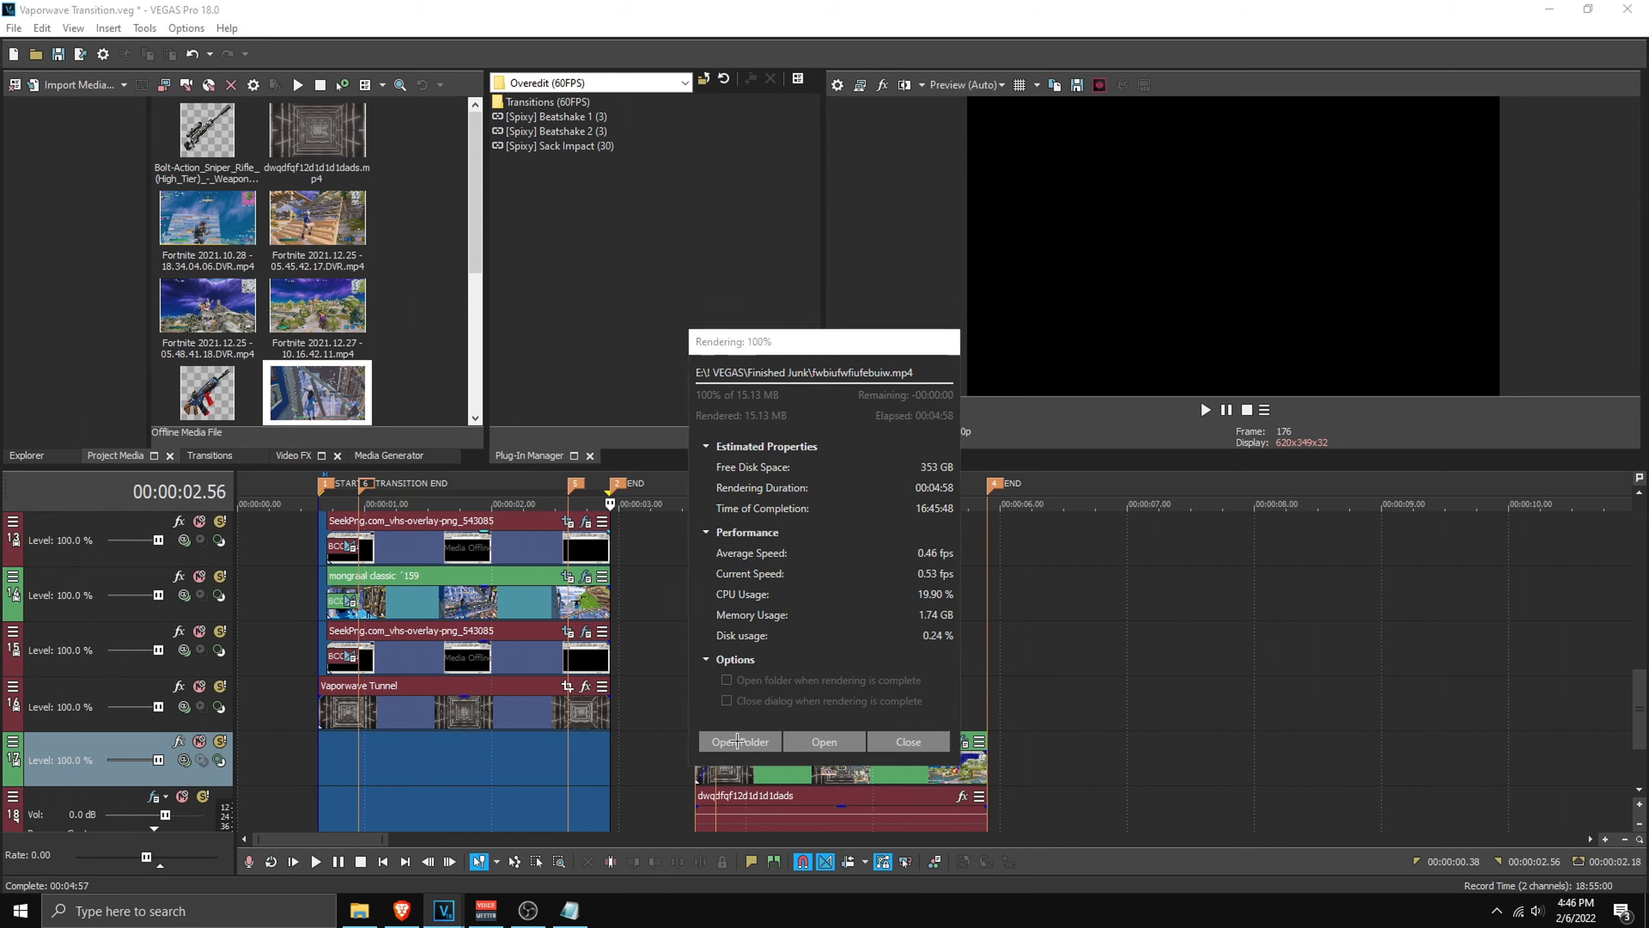
pyautogui.moveTo(1354, 762); pyautogui.dragTo(1117, 759)
pyautogui.click(1117, 759)
pyautogui.scroll(-2, 895, 713)
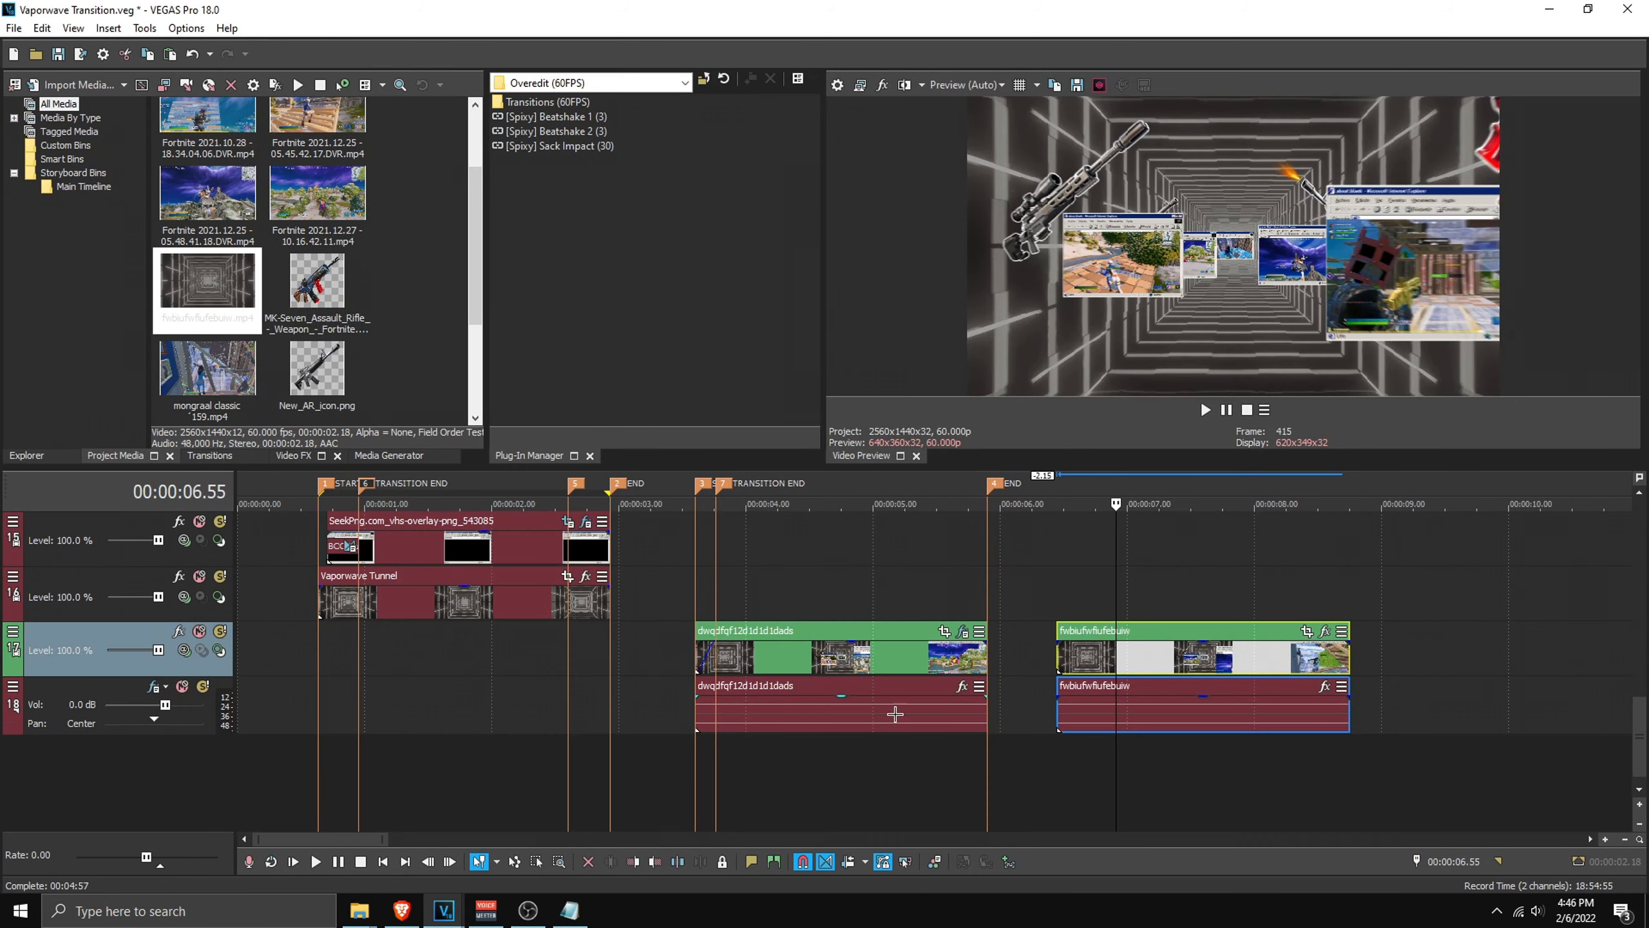
# Step: Copy the dwqdfqf12d1d1d1dads clip and paste its event attributes onto the fwbiufwfiufebuiw clip
pyautogui.click(847, 658)
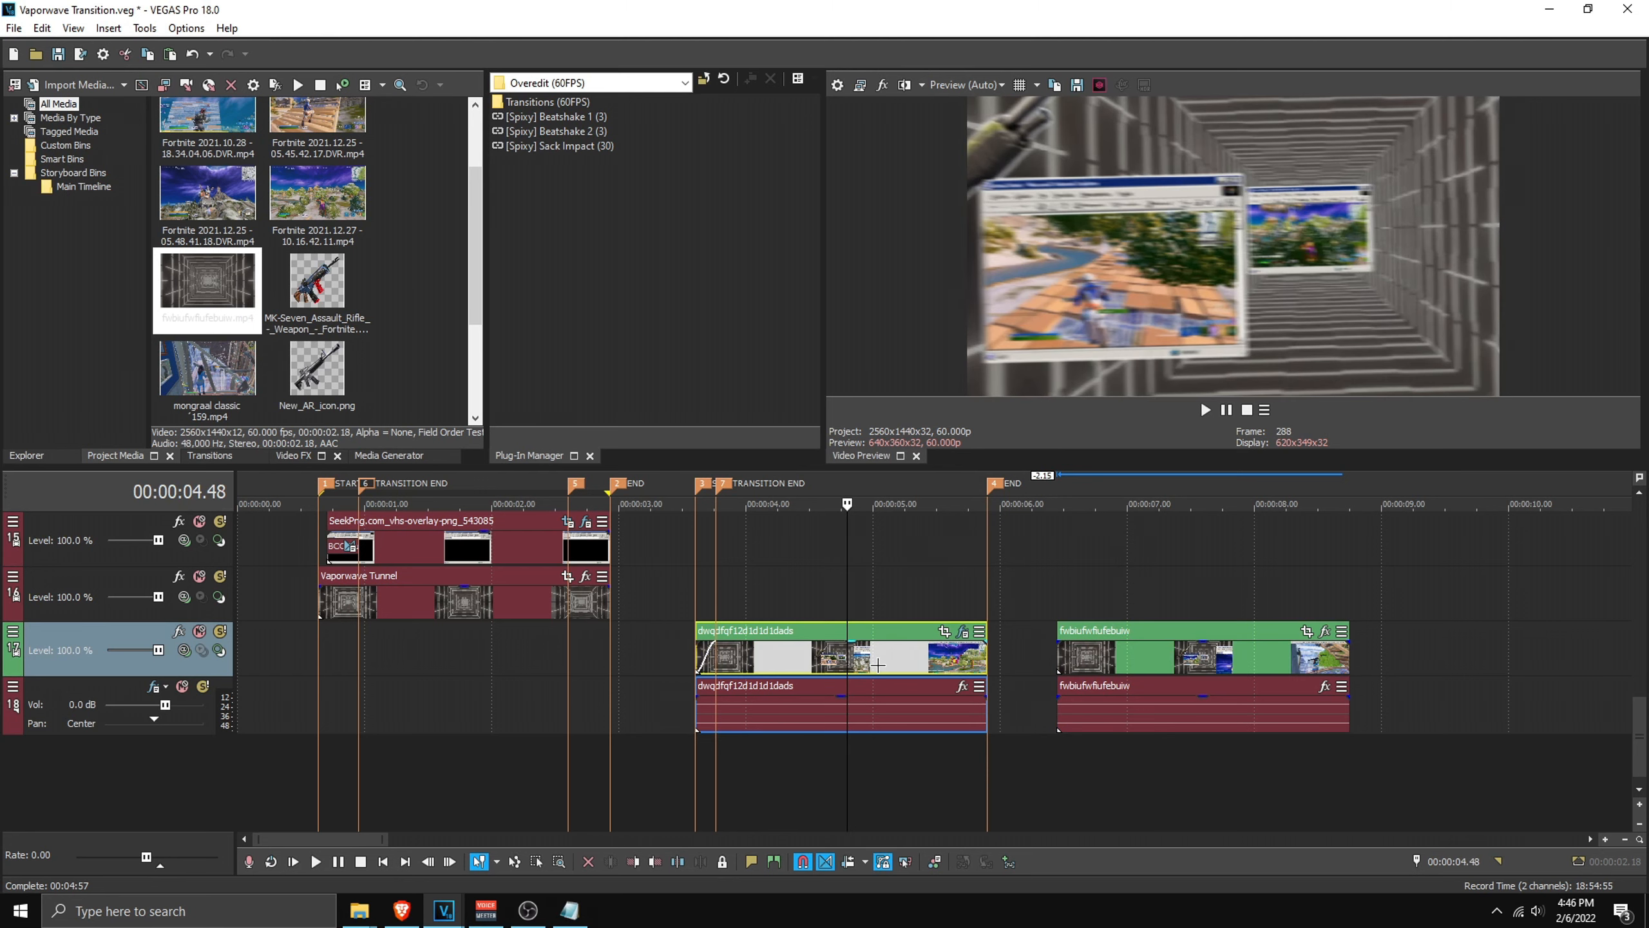
pyautogui.rightClick(878, 662)
pyautogui.click(915, 365)
pyautogui.click(1097, 643)
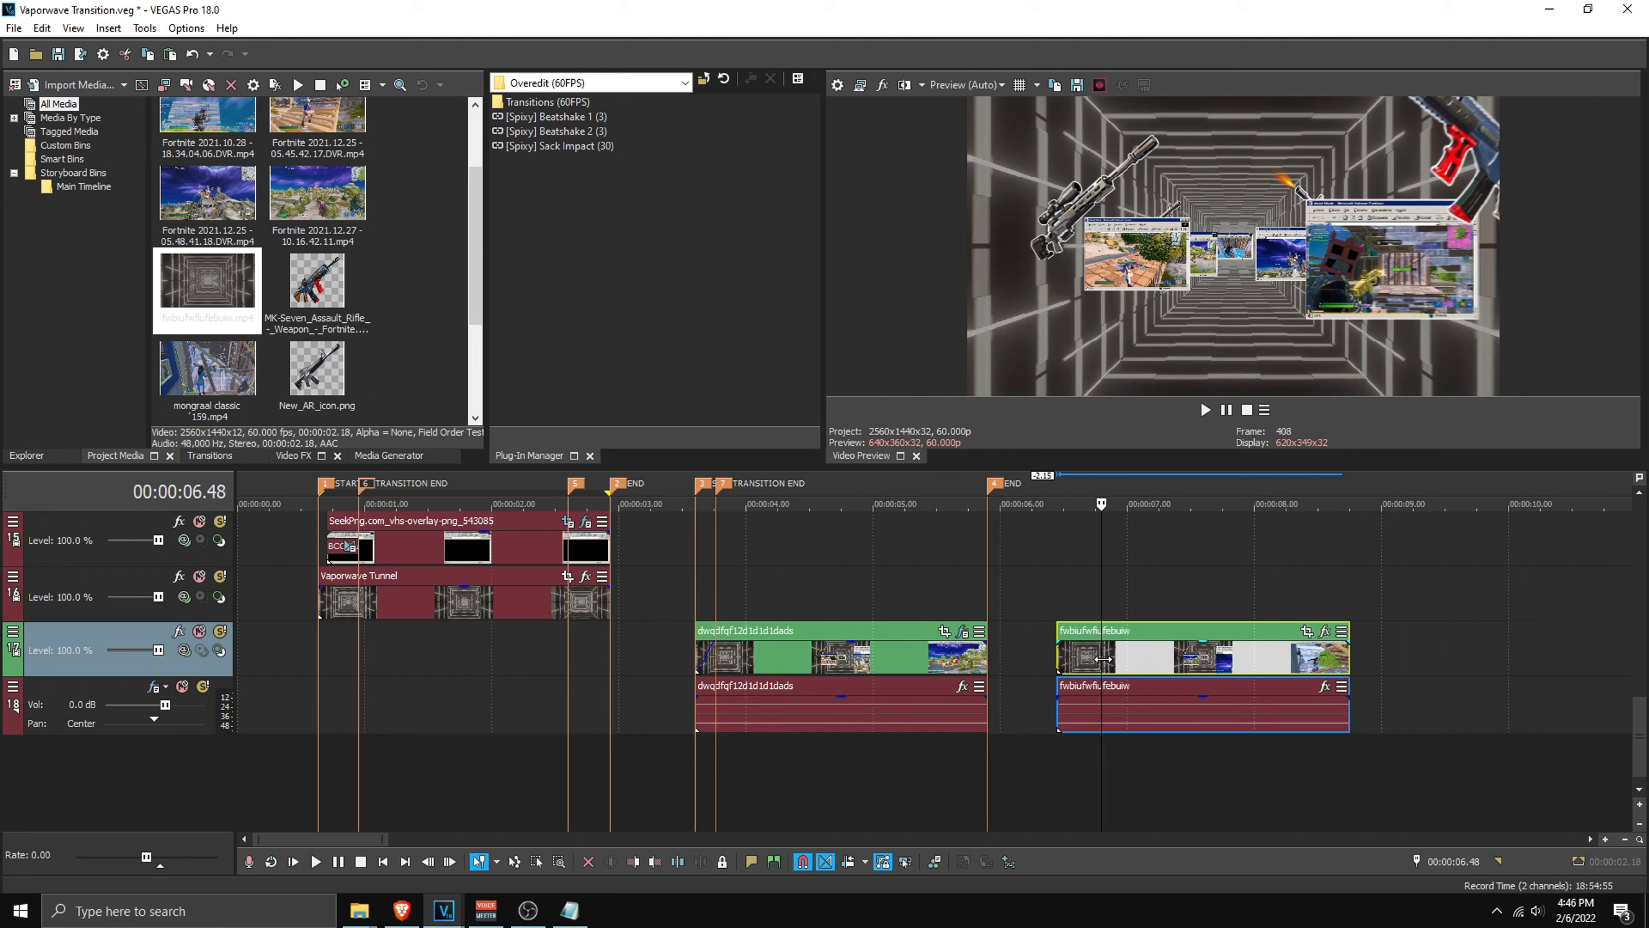
pyautogui.rightClick(1104, 659)
pyautogui.click(1162, 388)
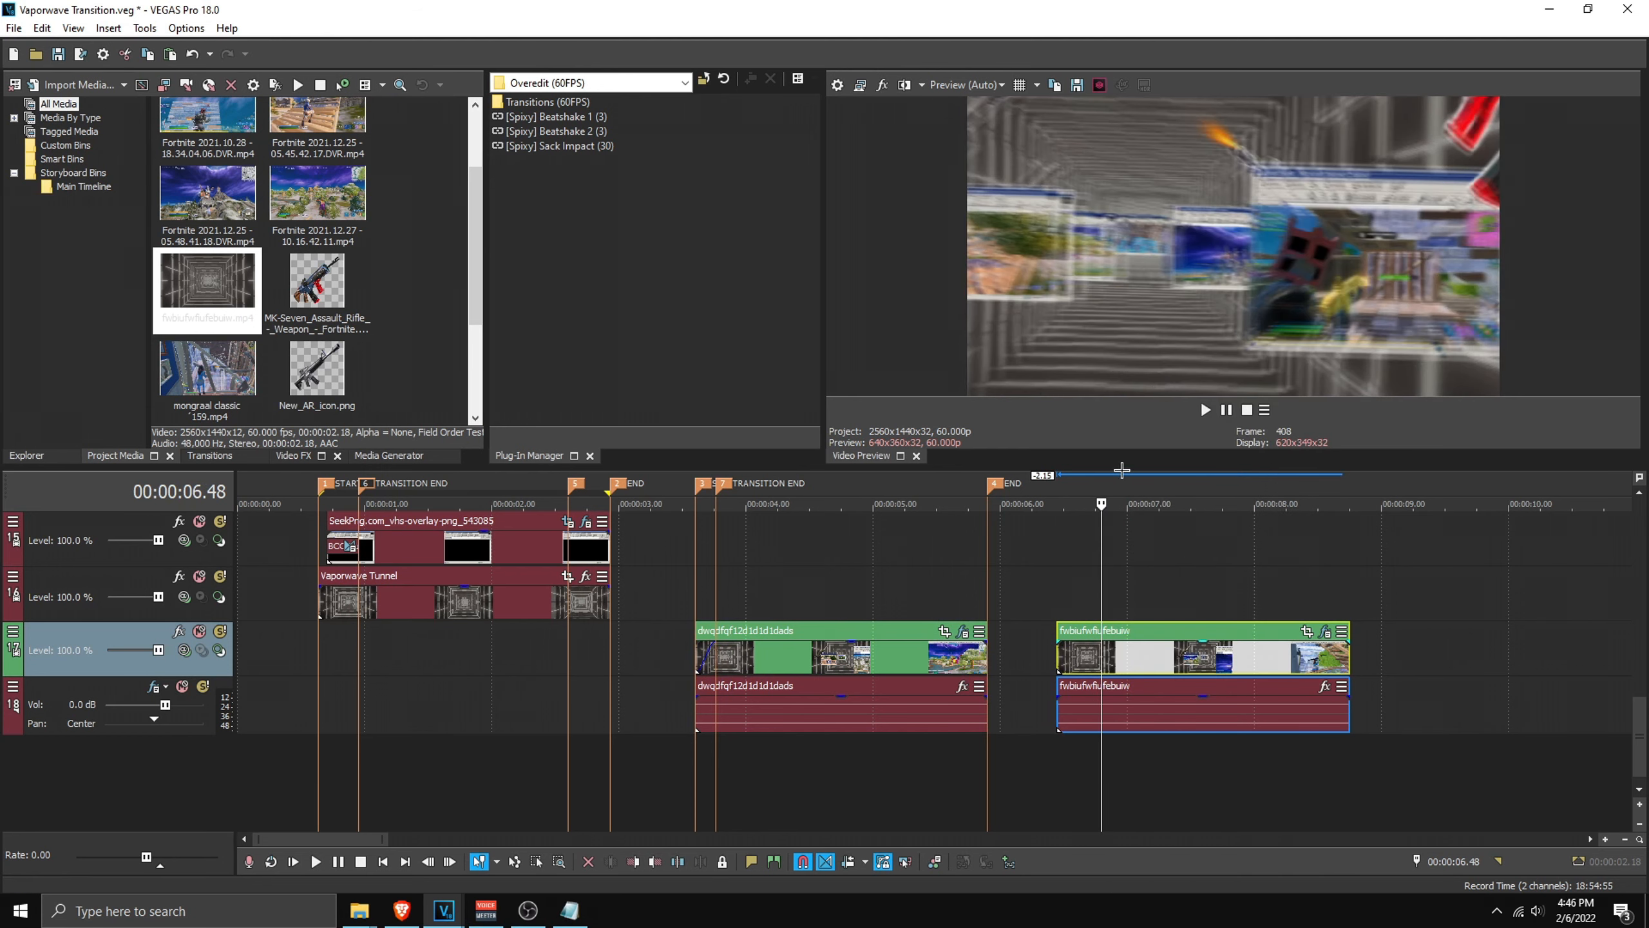
# Step: Delete the dwqdfqf12d1d1d1dads clip and move the fwbiufwfiufebuiw clip into its place between marker 3 and marker 4 END
pyautogui.moveTo(1058, 610); pyautogui.dragTo(1332, 595)
pyautogui.click(851, 656)
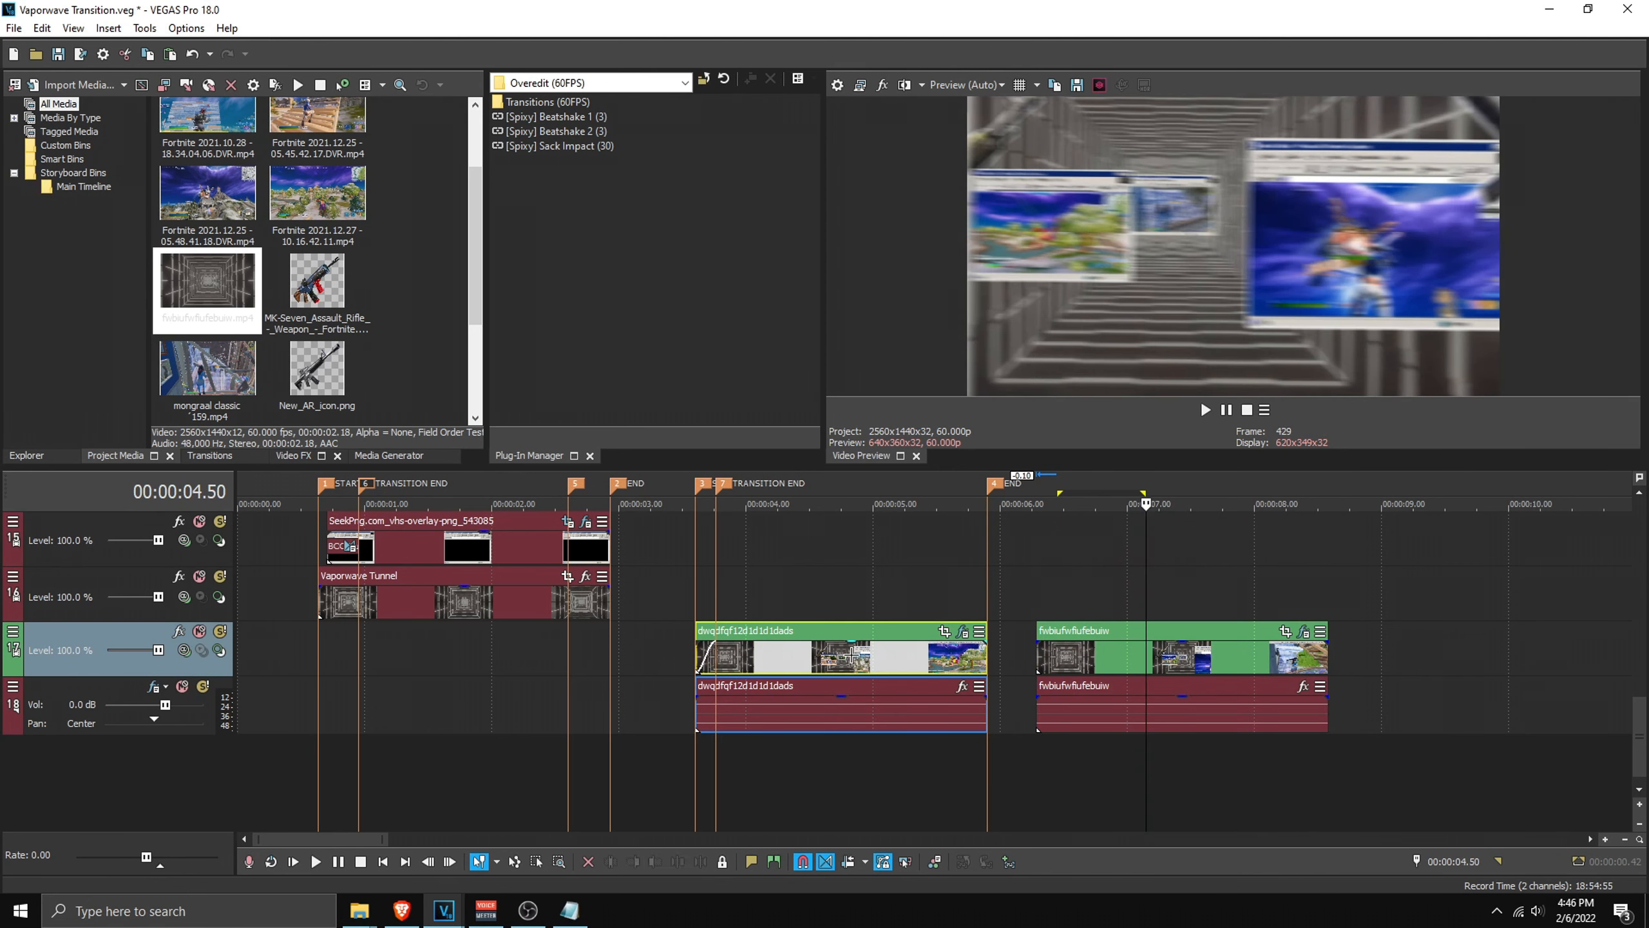
pyautogui.press('Delete')
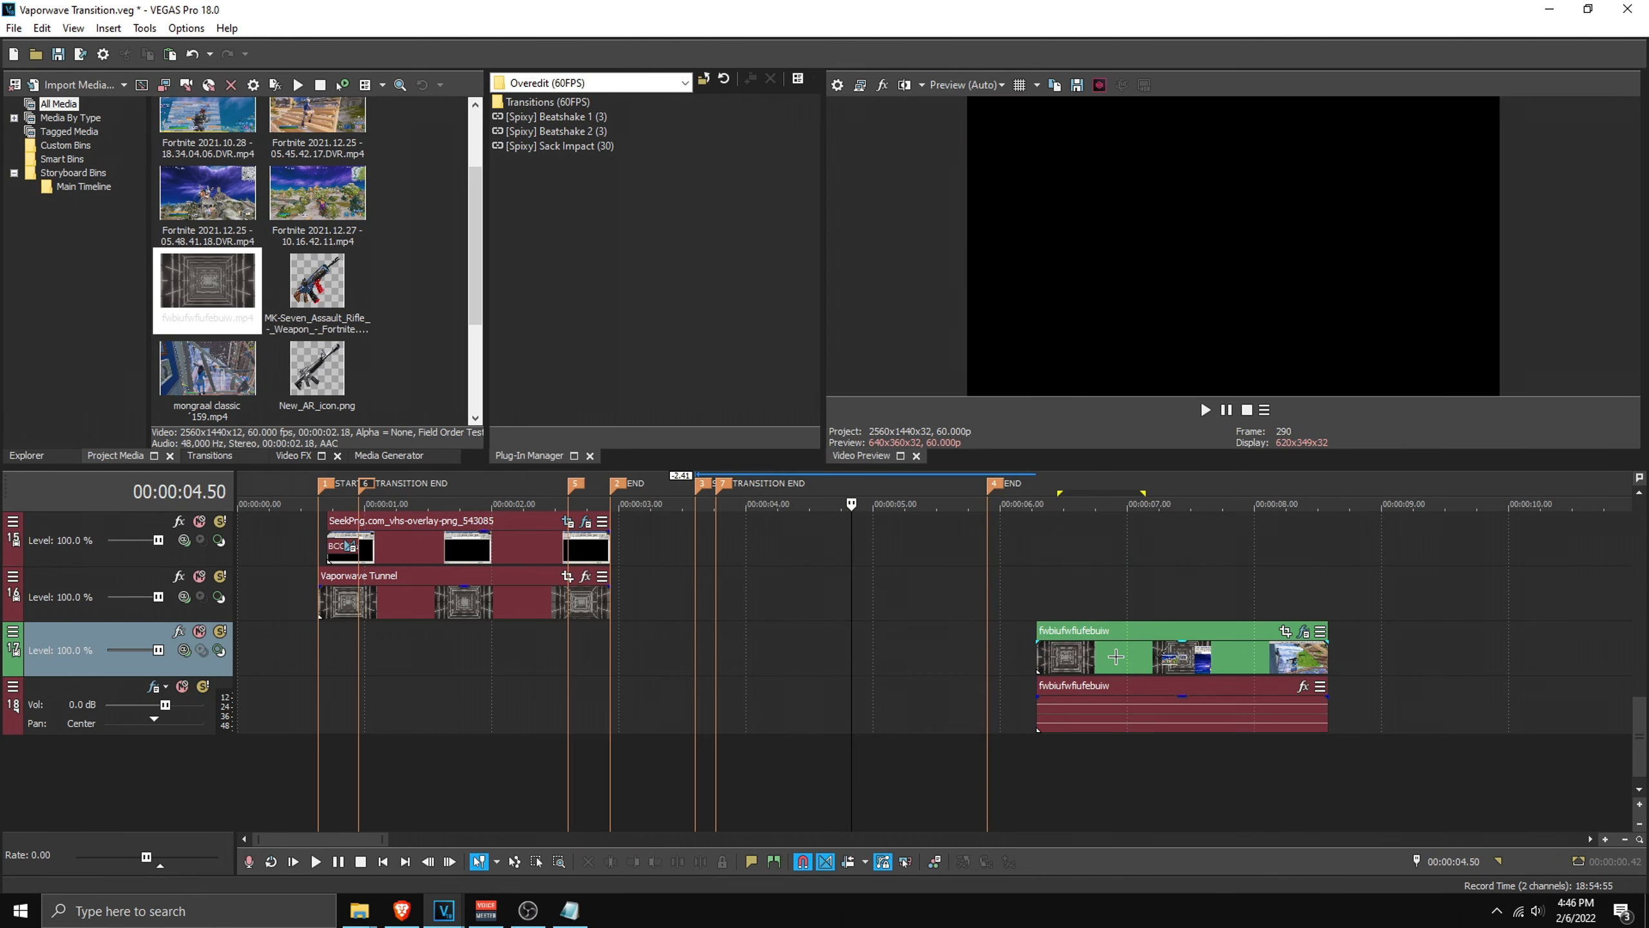
pyautogui.moveTo(1116, 655); pyautogui.dragTo(774, 656)
pyautogui.click(796, 588)
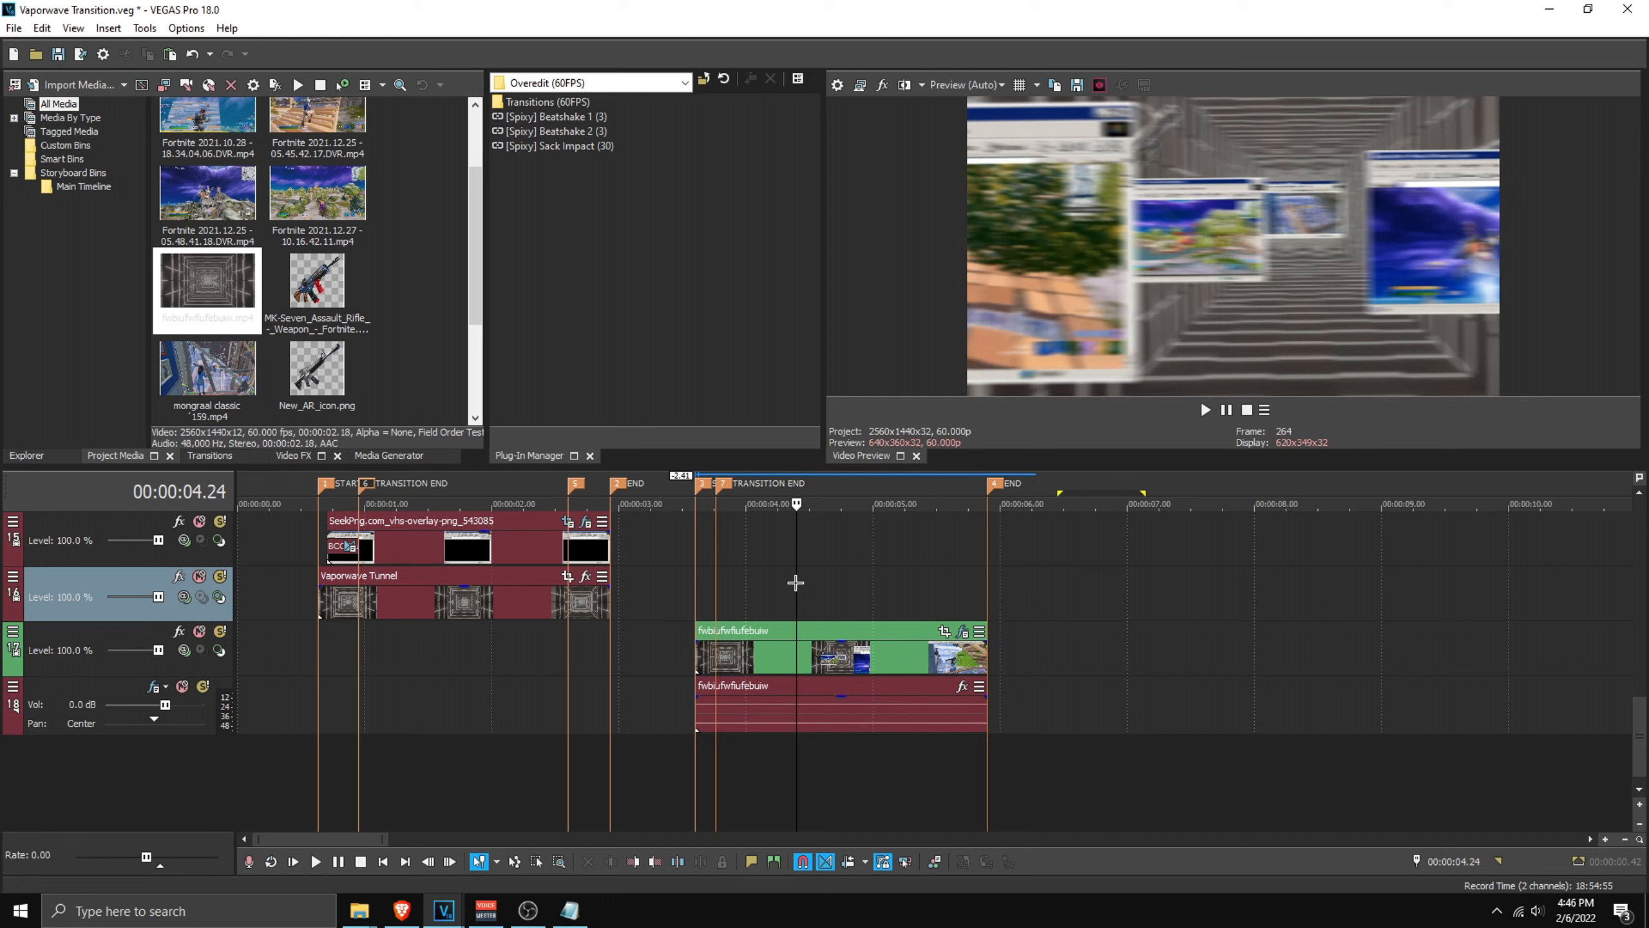
pyautogui.click(814, 652)
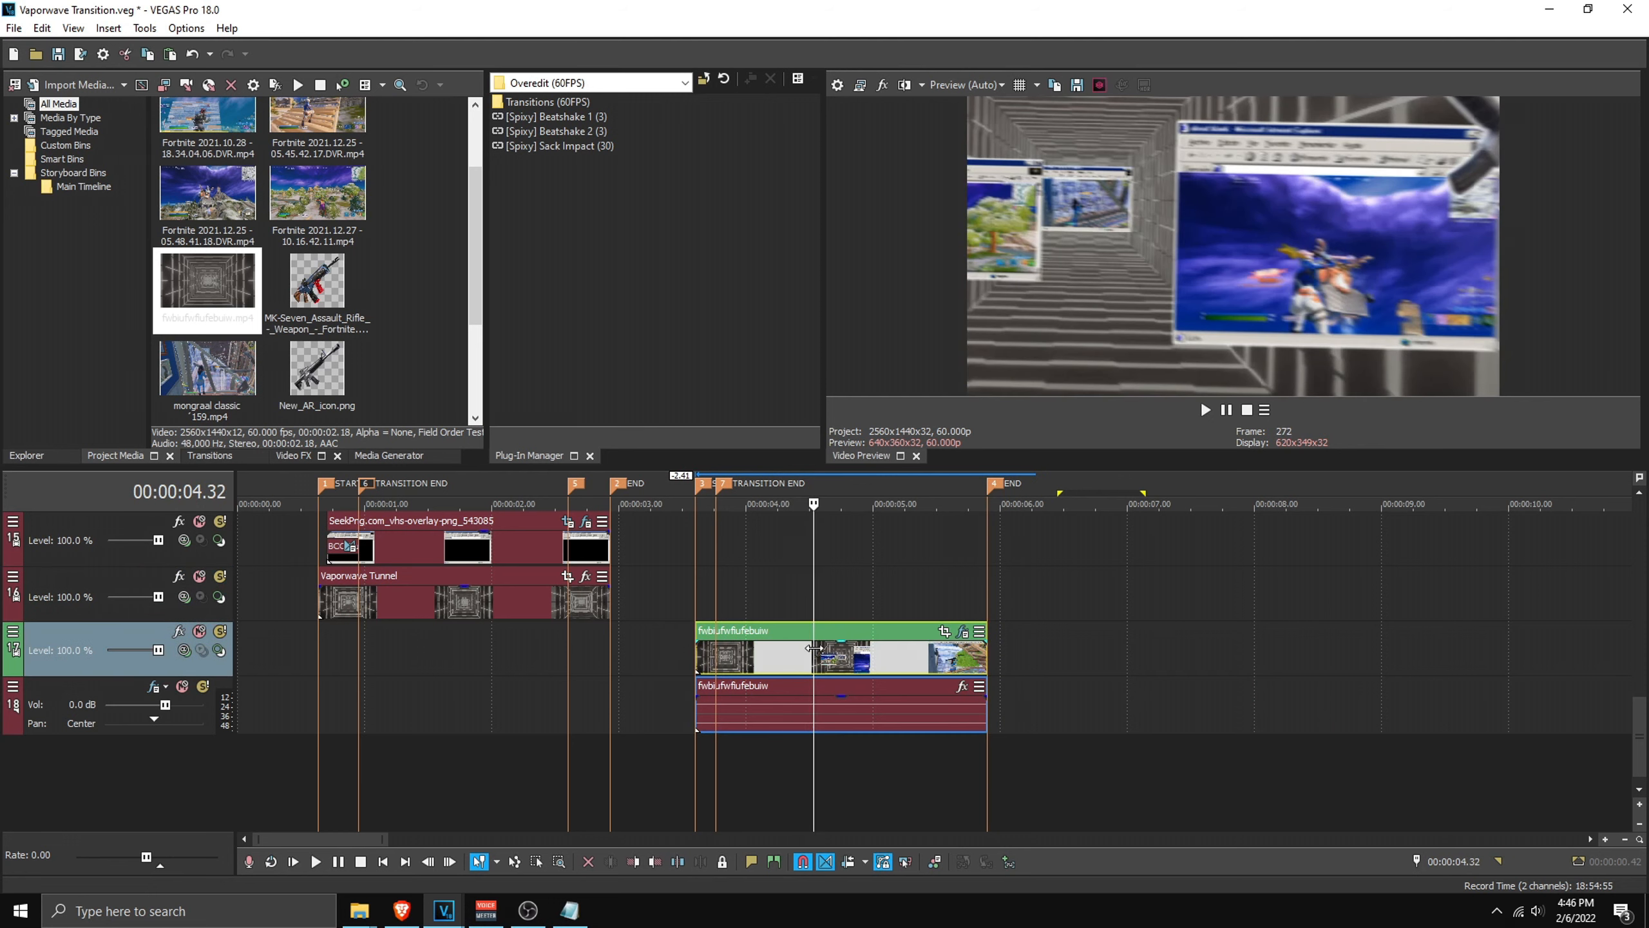
# Step: Switch to the vaporwave transition impactinggg.veg project and paste the copied fwbiufwfiufebuiw clip after the end of the music
pyautogui.moveTo(443, 910)
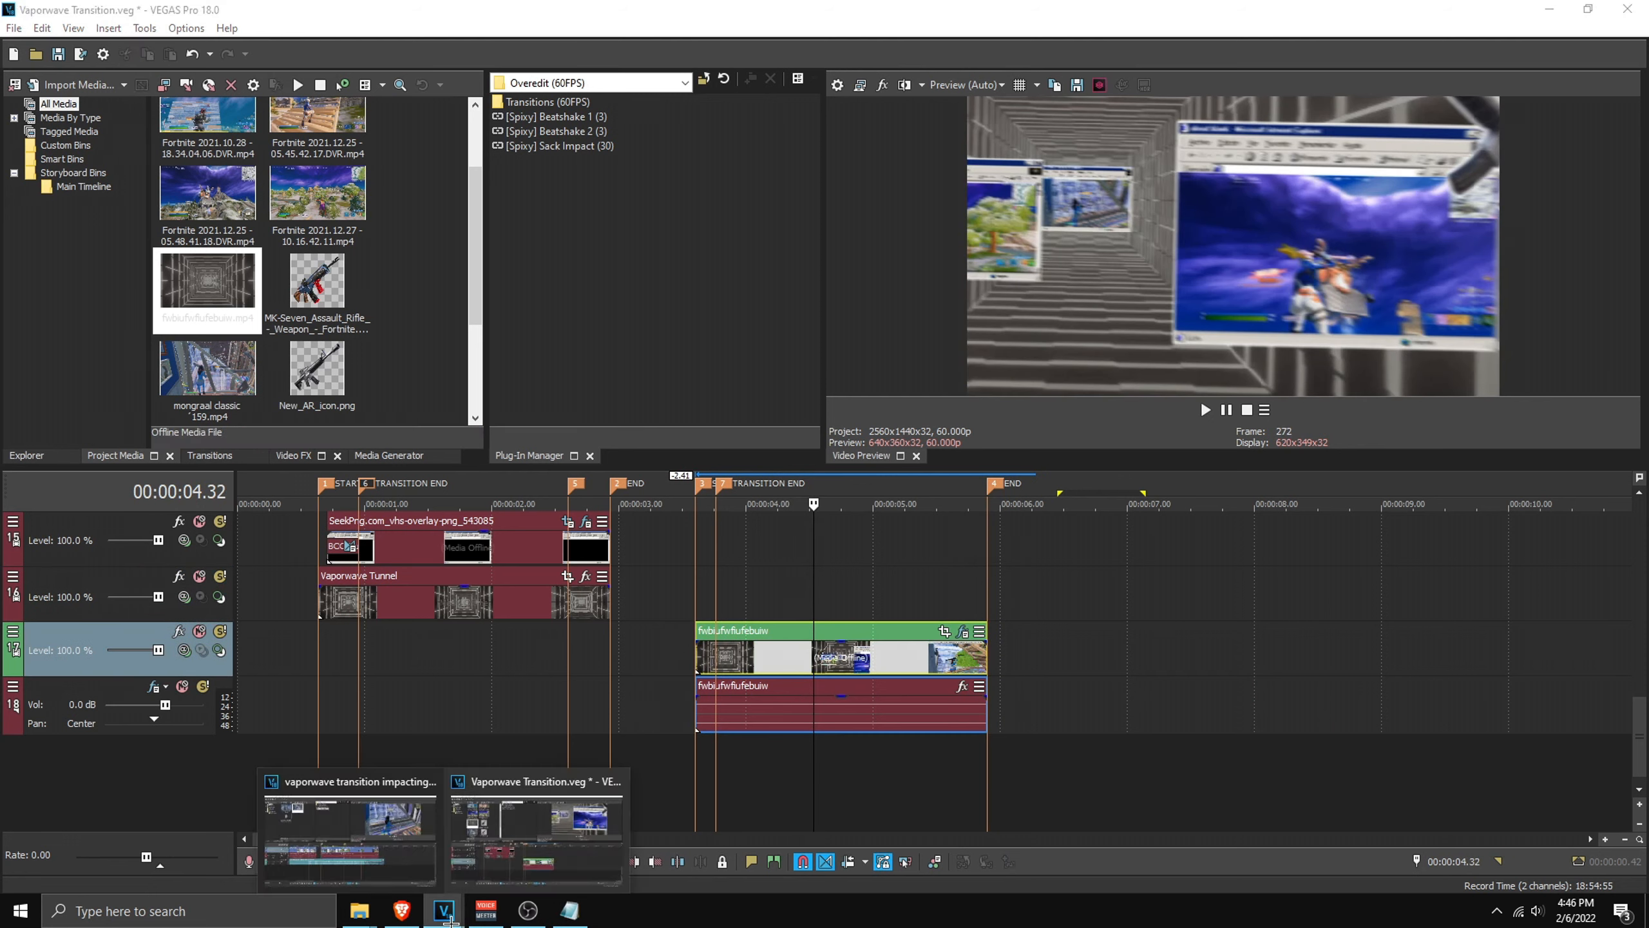
pyautogui.click(351, 812)
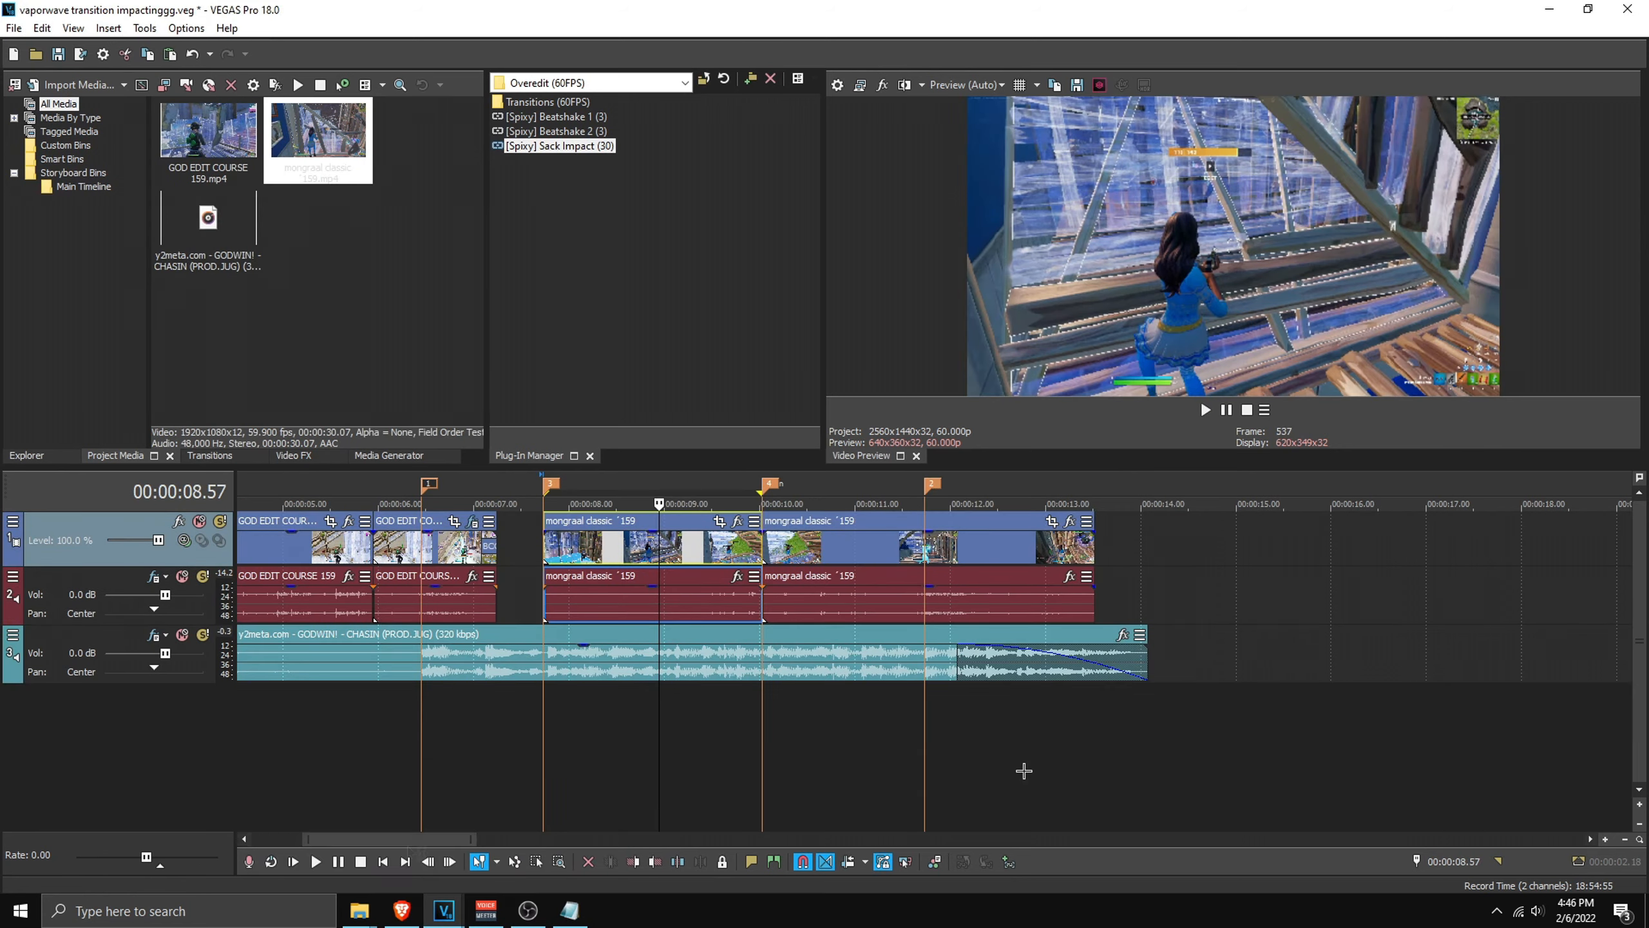
pyautogui.click(1172, 573)
pyautogui.hotkey('ctrl', 'v')
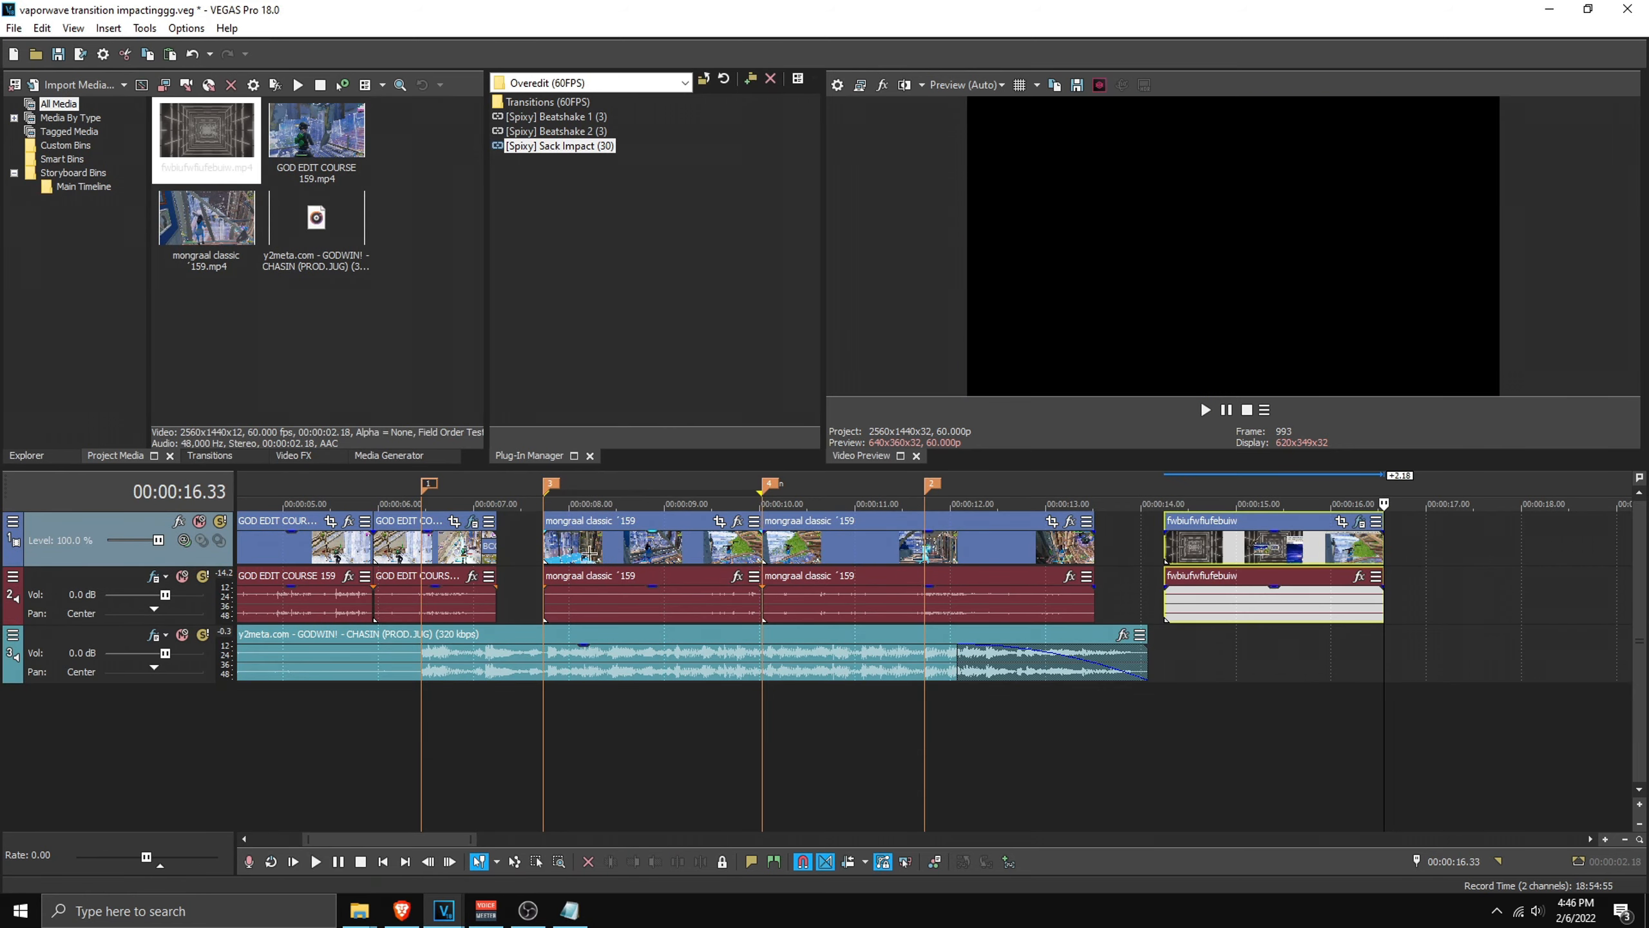
# Step: Delete the first mongraal classic `159 clip and move the fwbiufwfiufebuiw clip into its place before the remaining one
pyautogui.click(630, 569)
pyautogui.press('Delete')
pyautogui.moveTo(1229, 544); pyautogui.dragTo(605, 548)
pyautogui.click(557, 546)
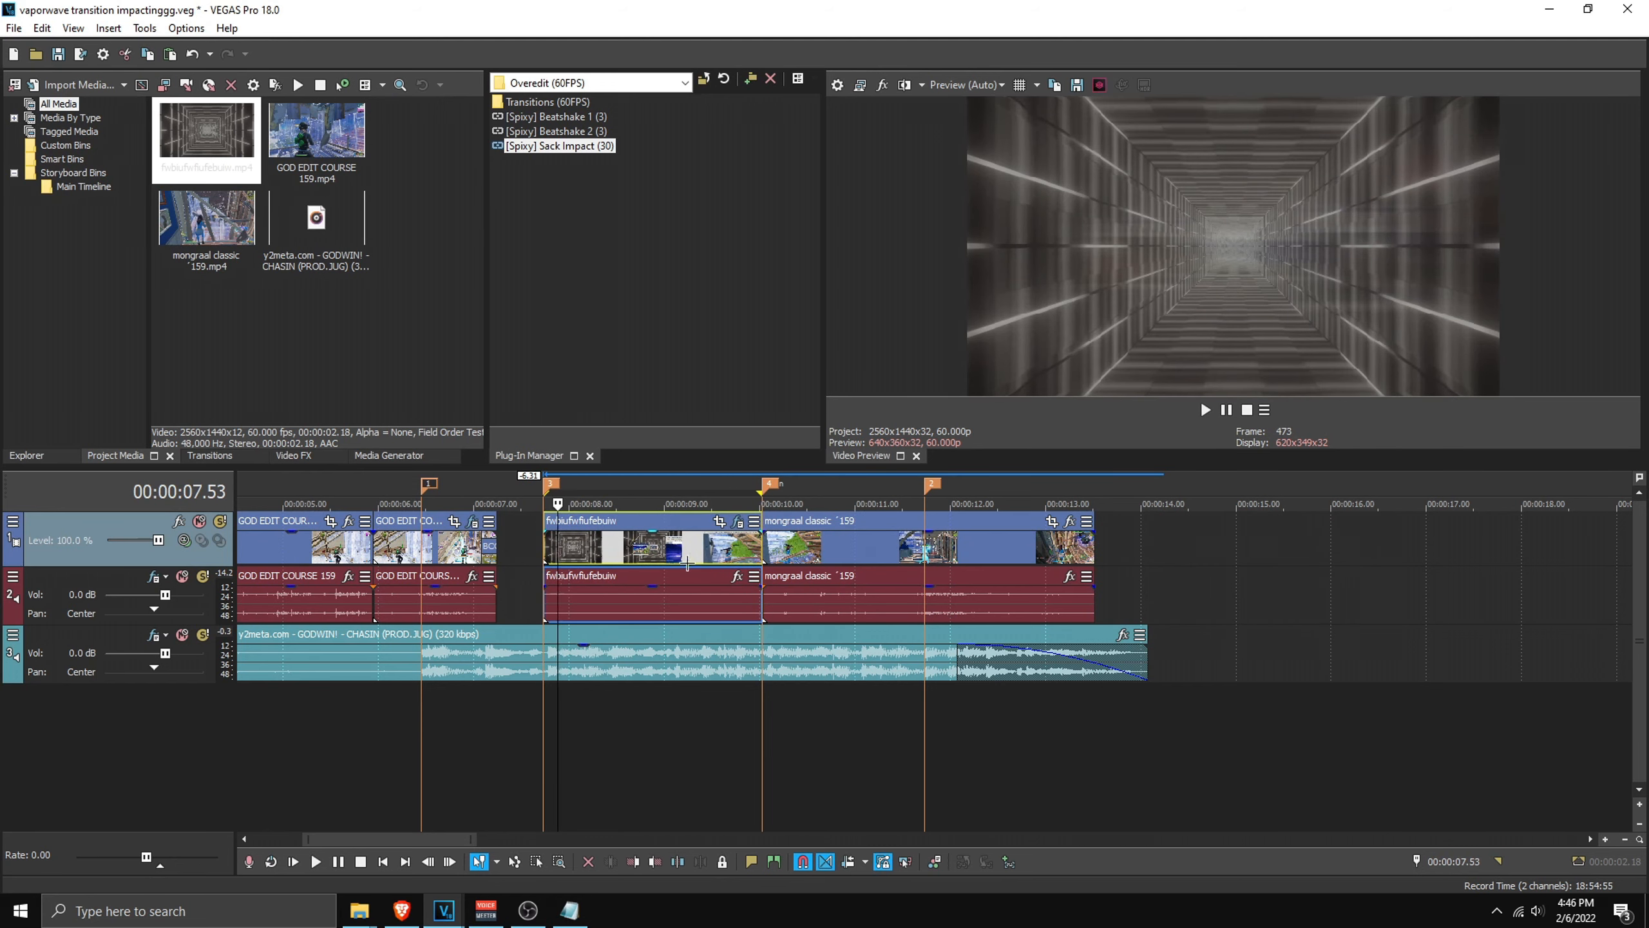
# Step: Give the start of the fwbiufwfiufebuiw clip a 00:00:00.12 fade-in and play back the transition
pyautogui.scroll(2, 891, 535)
pyautogui.moveTo(890, 535); pyautogui.dragTo(928, 528)
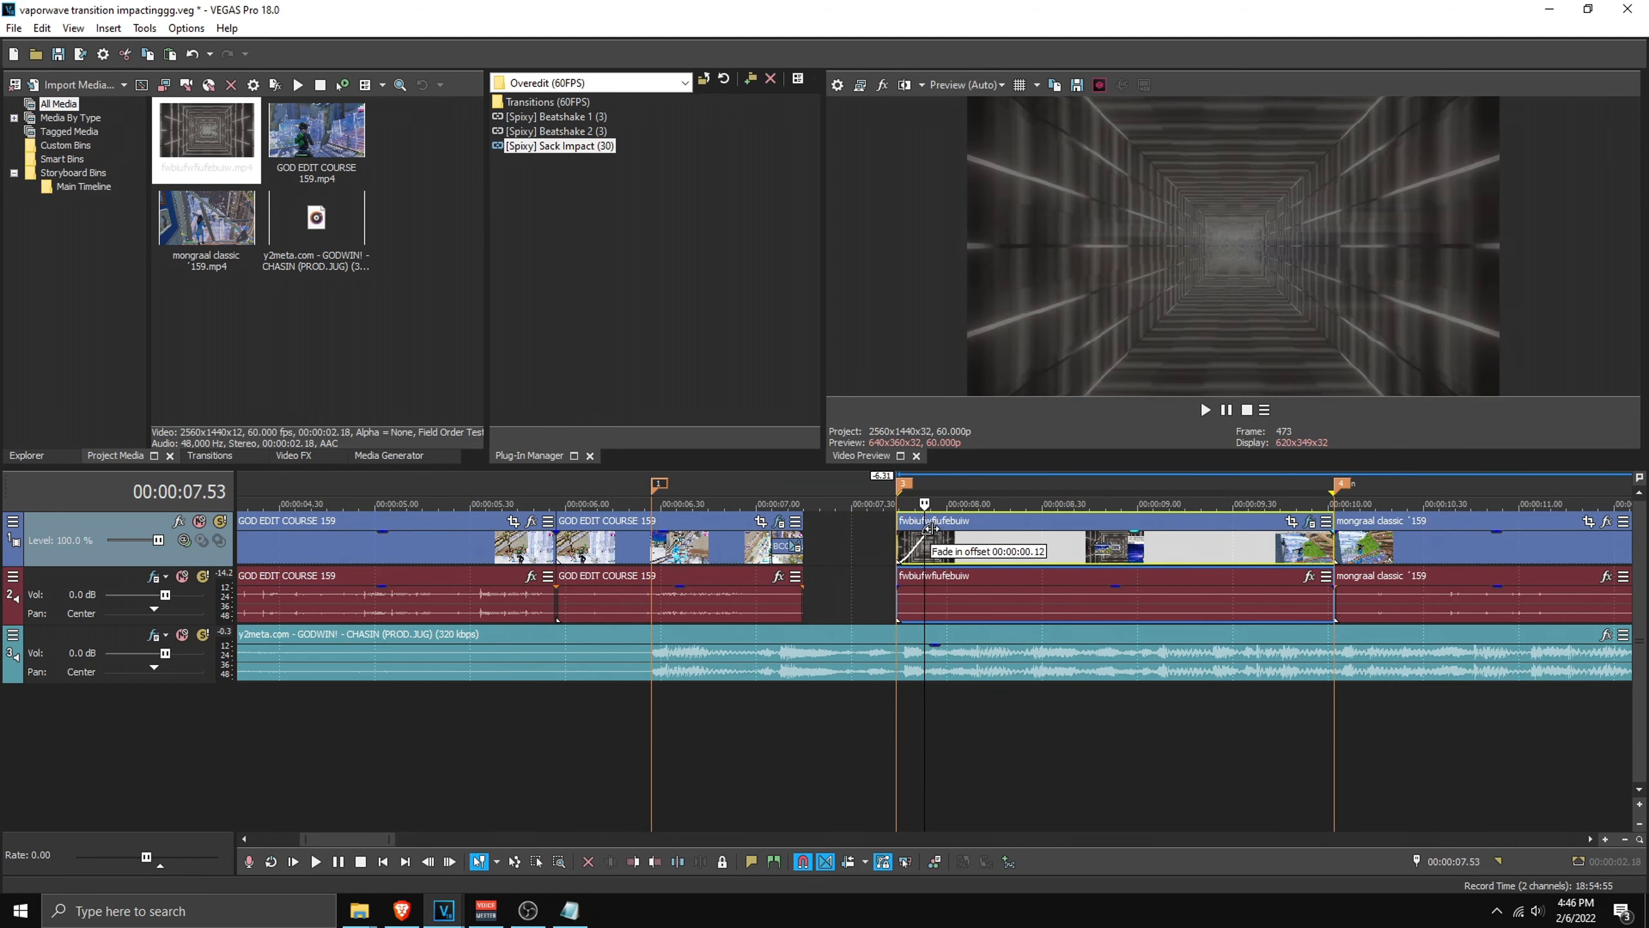
pyautogui.moveTo(1302, 576); pyautogui.dragTo(1367, 576)
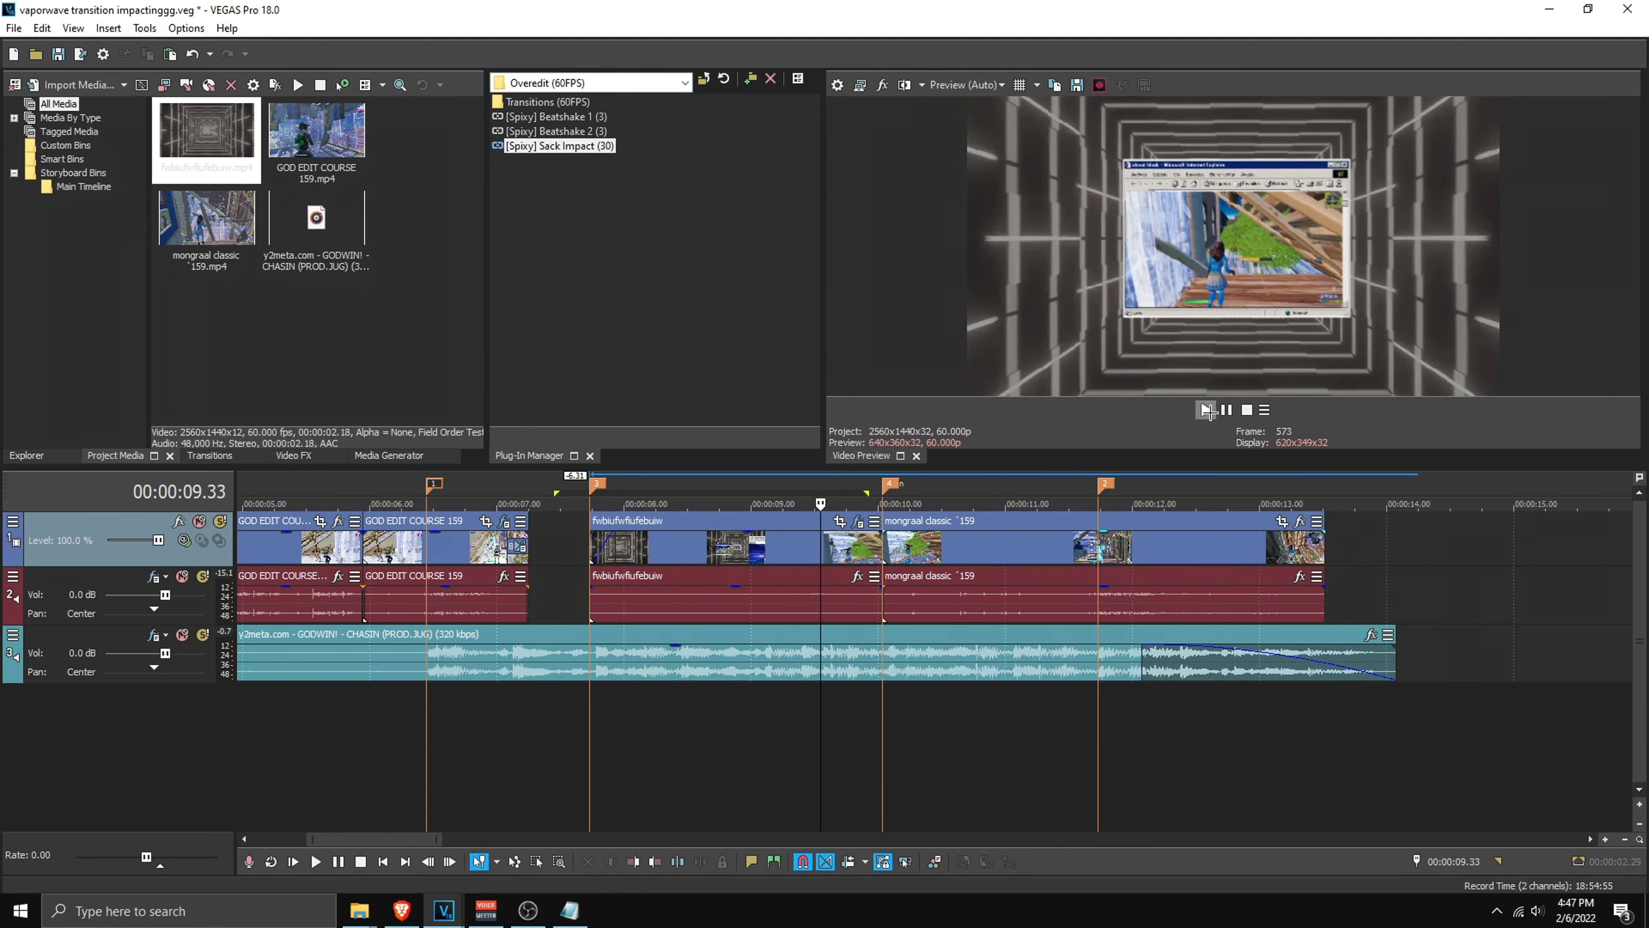
pyautogui.click(1205, 409)
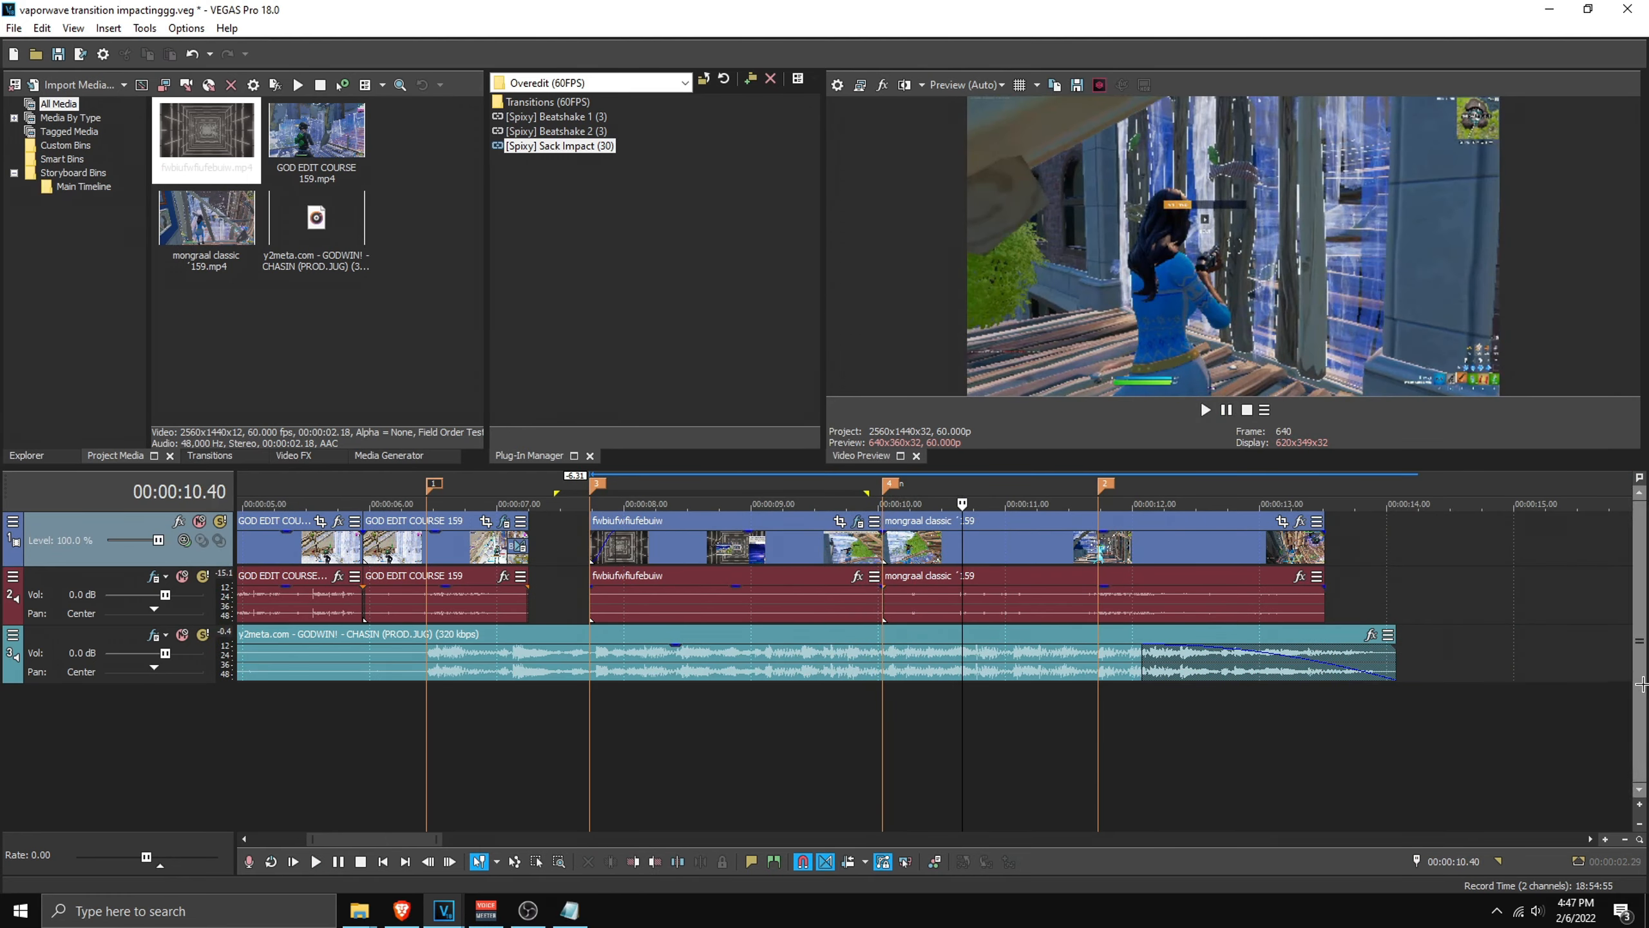
# Step: Insert a video track above the clips and place a marker five frames before the remaining mongraal classic `159 clip starts
pyautogui.rightClick(115, 523)
pyautogui.click(169, 567)
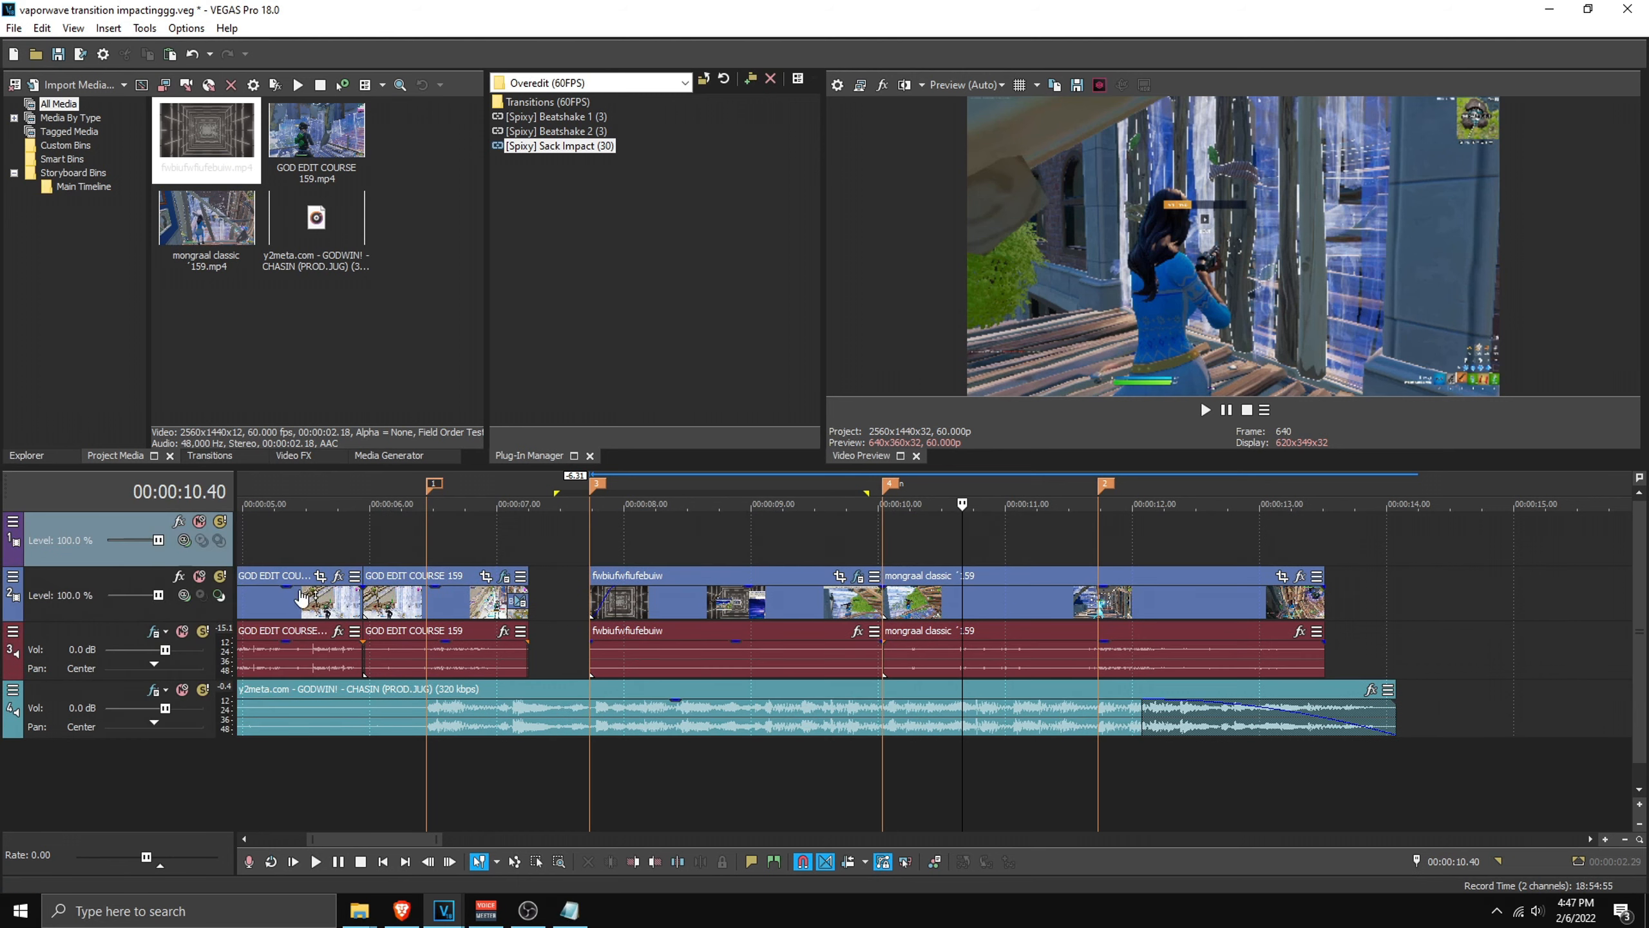
pyautogui.click(883, 535)
pyautogui.scroll(3, 883, 534)
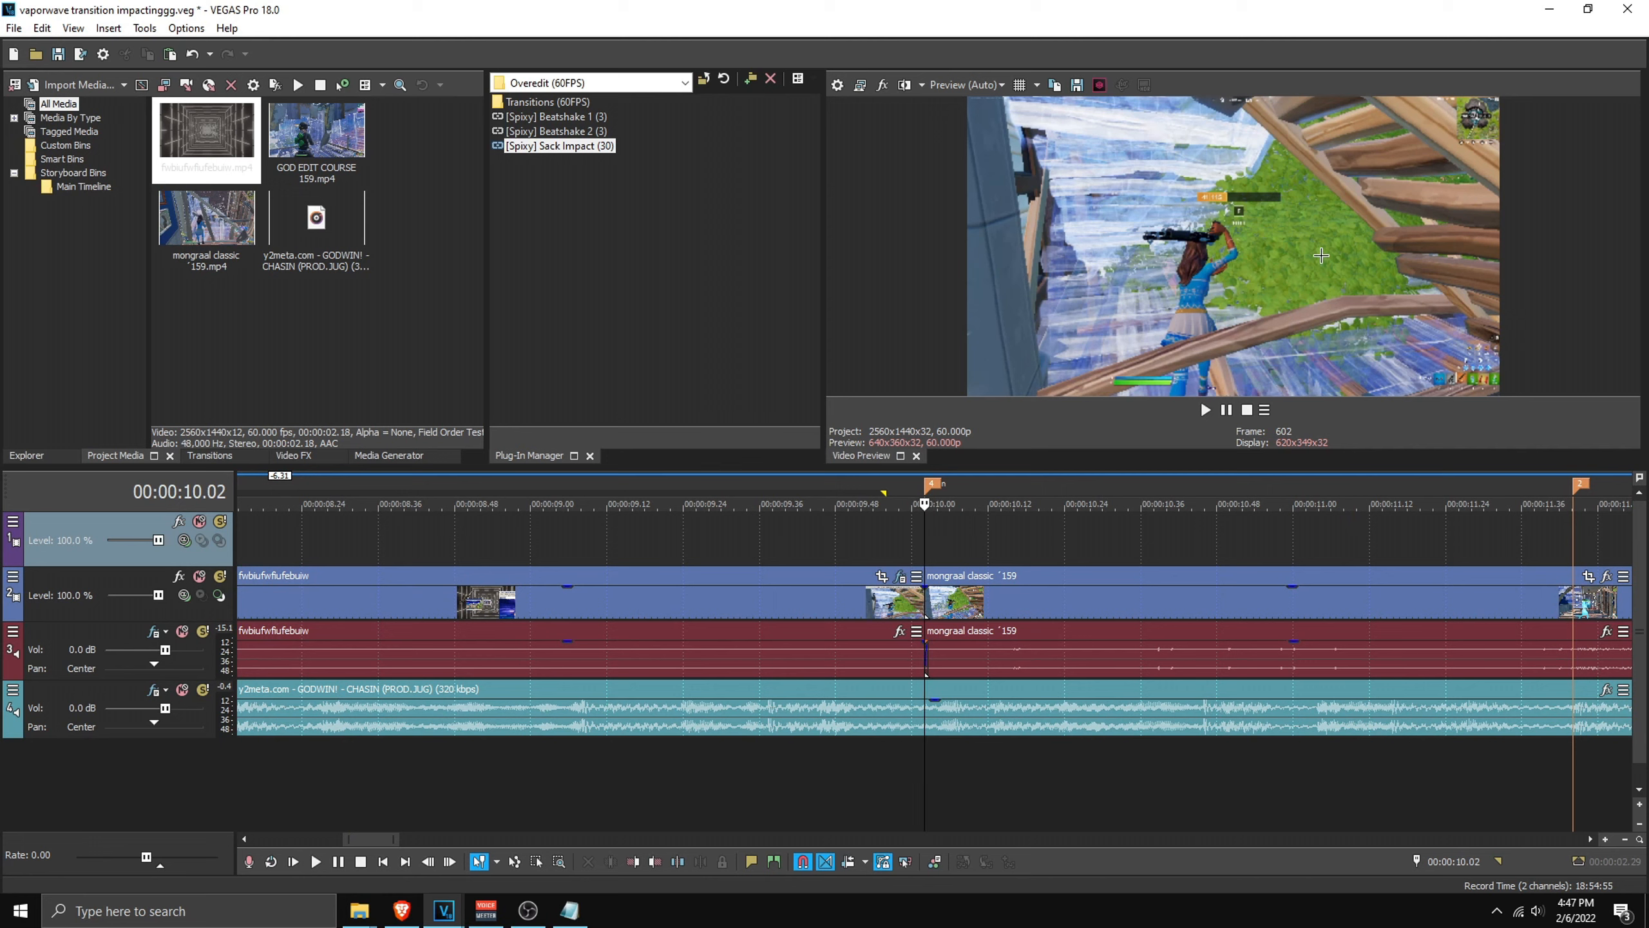
pyautogui.press('Left')
pyautogui.press('Left')
pyautogui.press('Left')
pyautogui.press('Left')
pyautogui.press('Left')
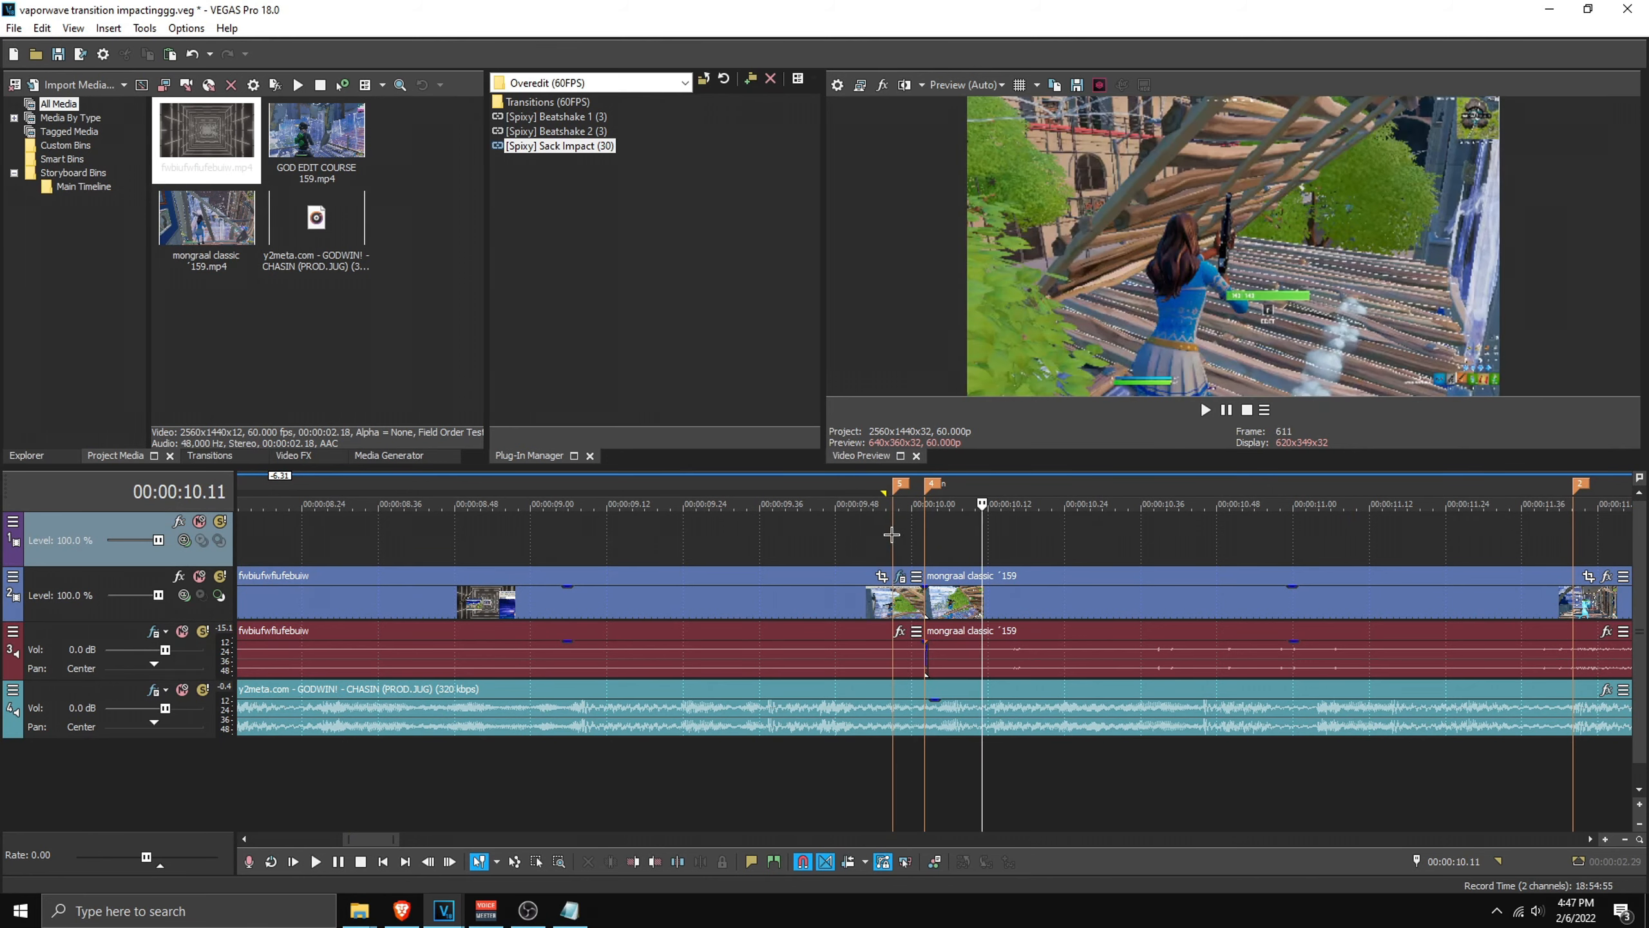
# Step: Render the range from the new marker to 00:00:10.30 as dawdduabdiuabdwiuabuda with the Regular 1440p MAGIX AVC/AAC MP4 template
pyautogui.moveTo(896, 527); pyautogui.dragTo(1099, 523)
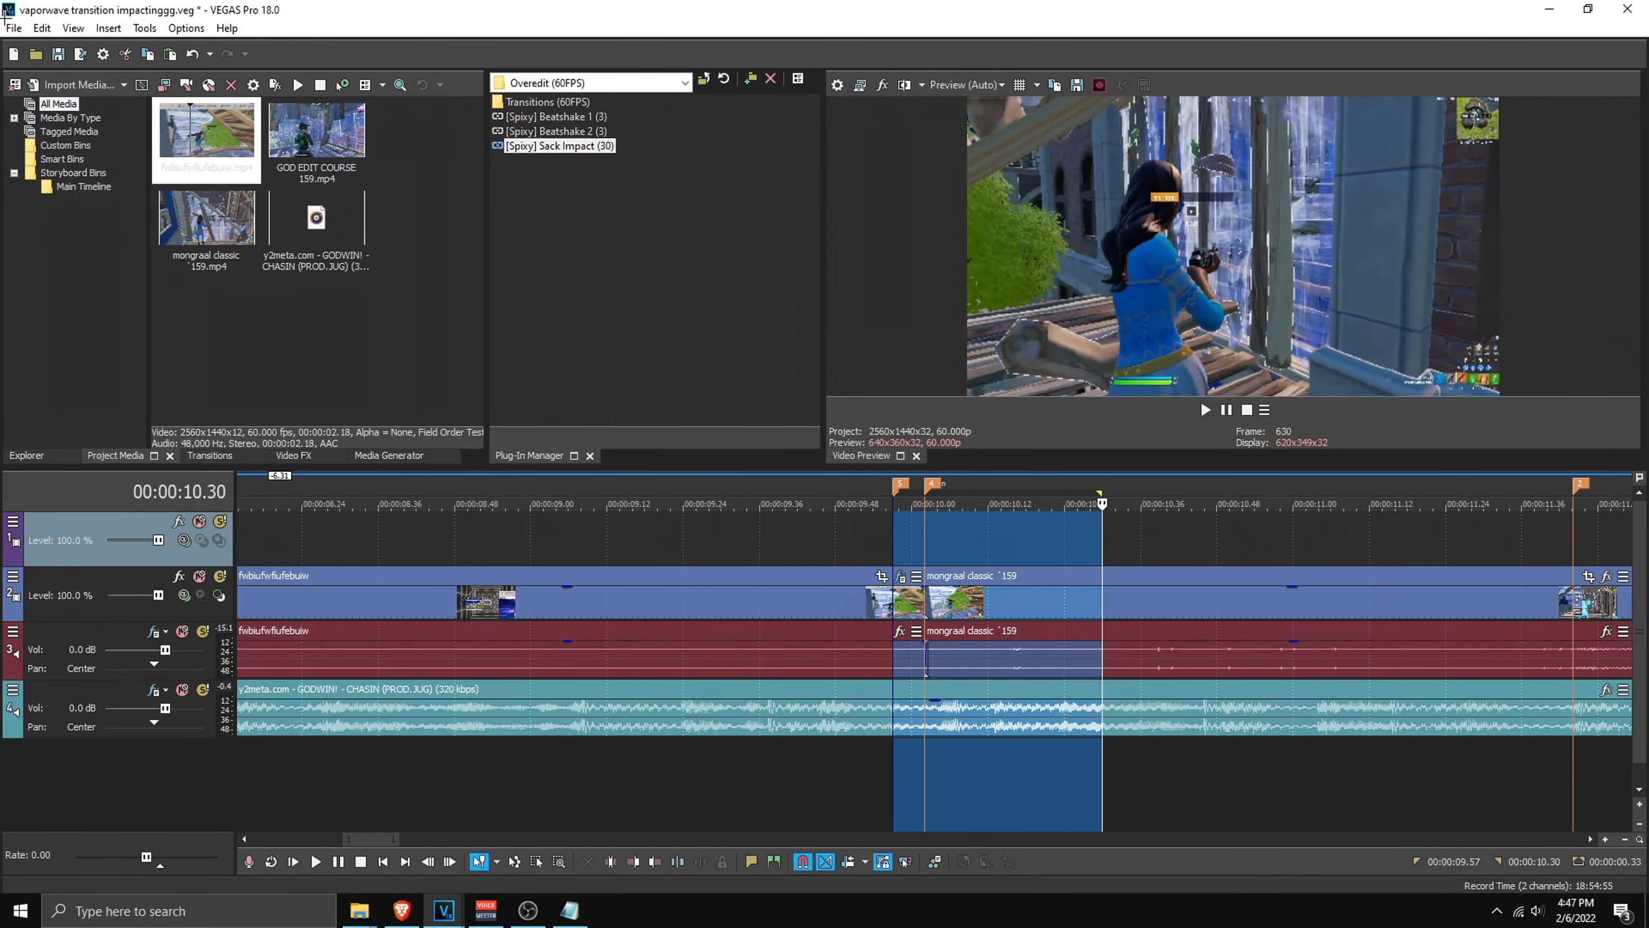
pyautogui.click(13, 28)
pyautogui.click(85, 195)
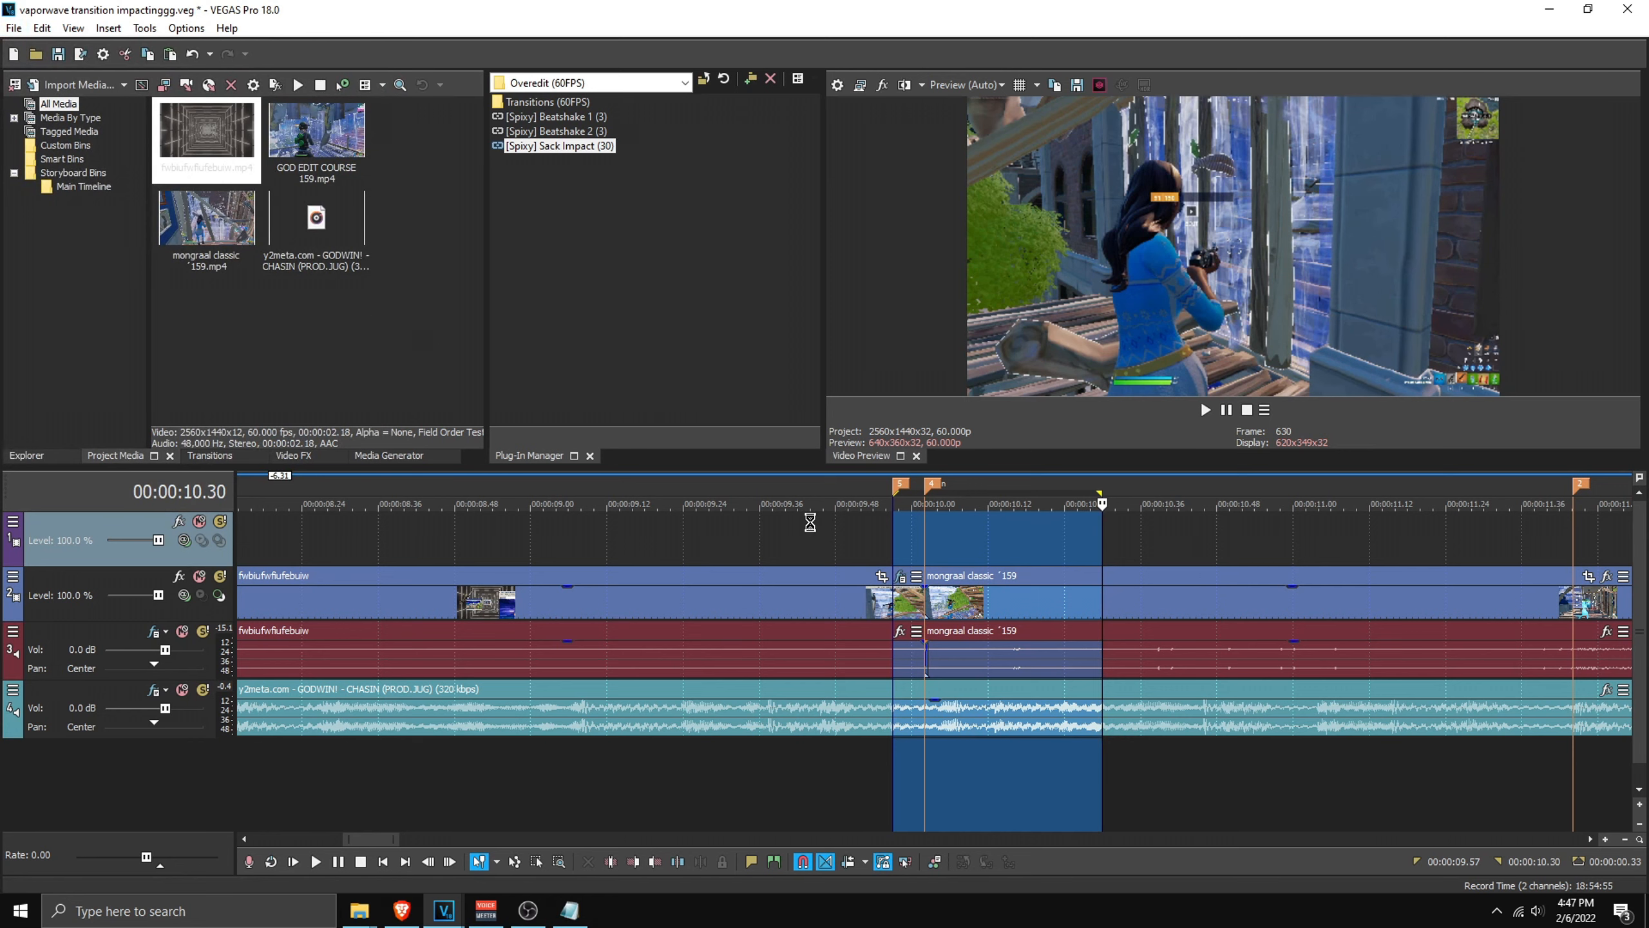
pyautogui.moveTo(827, 221); pyautogui.dragTo(515, 218)
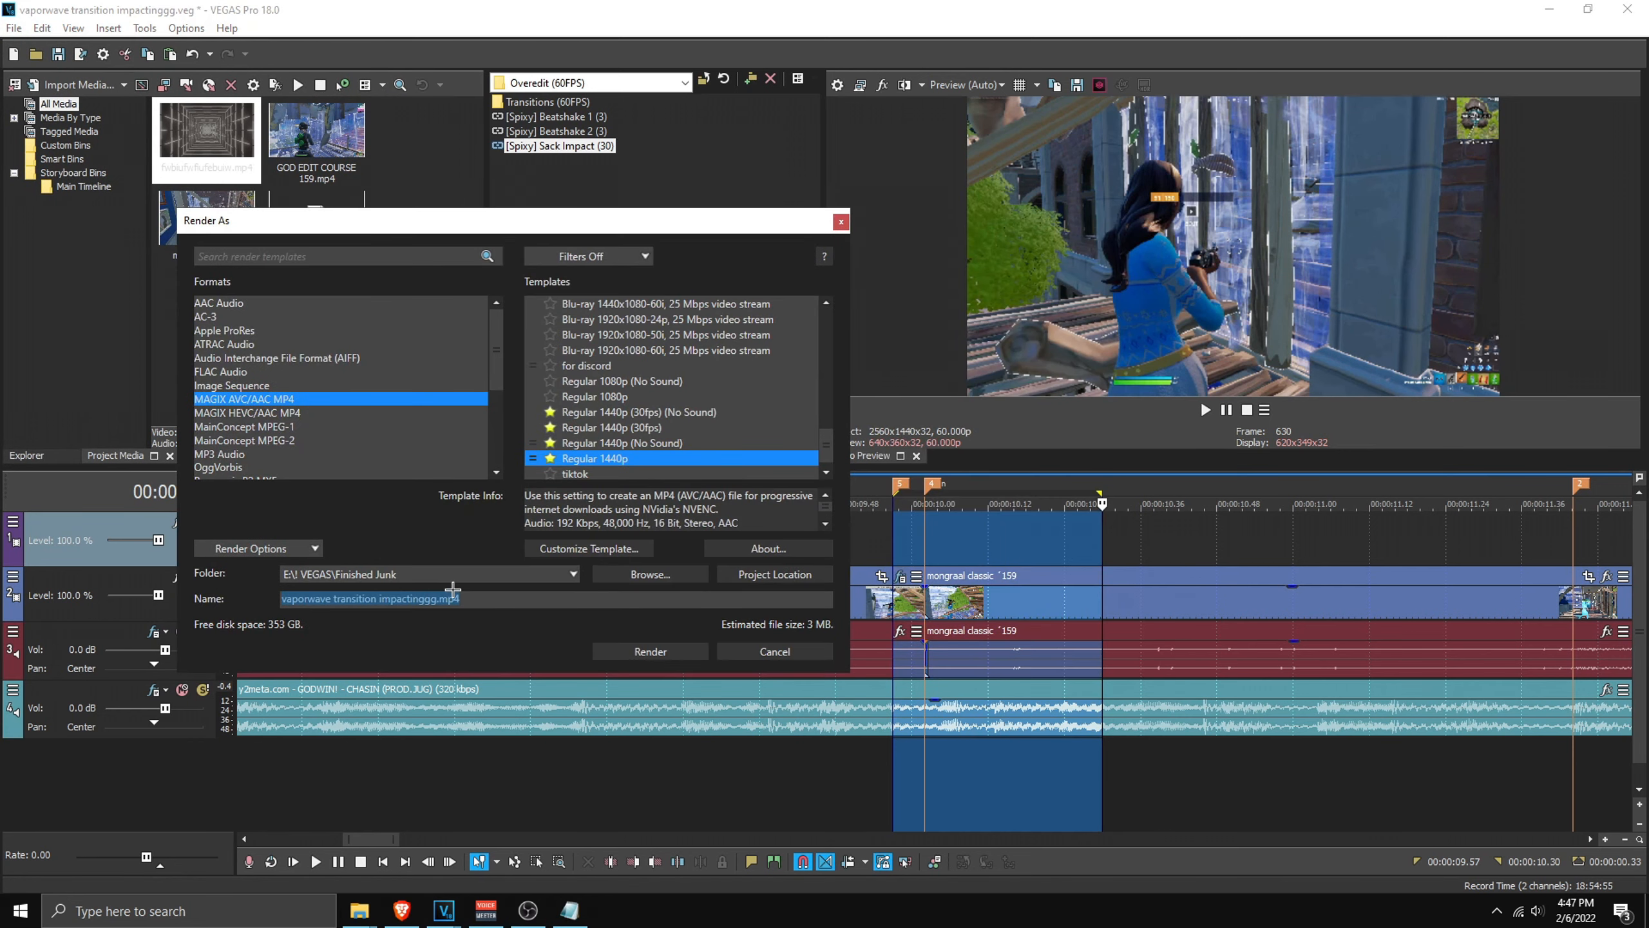
pyautogui.write('dawdduabdiuabdwiuabuda')
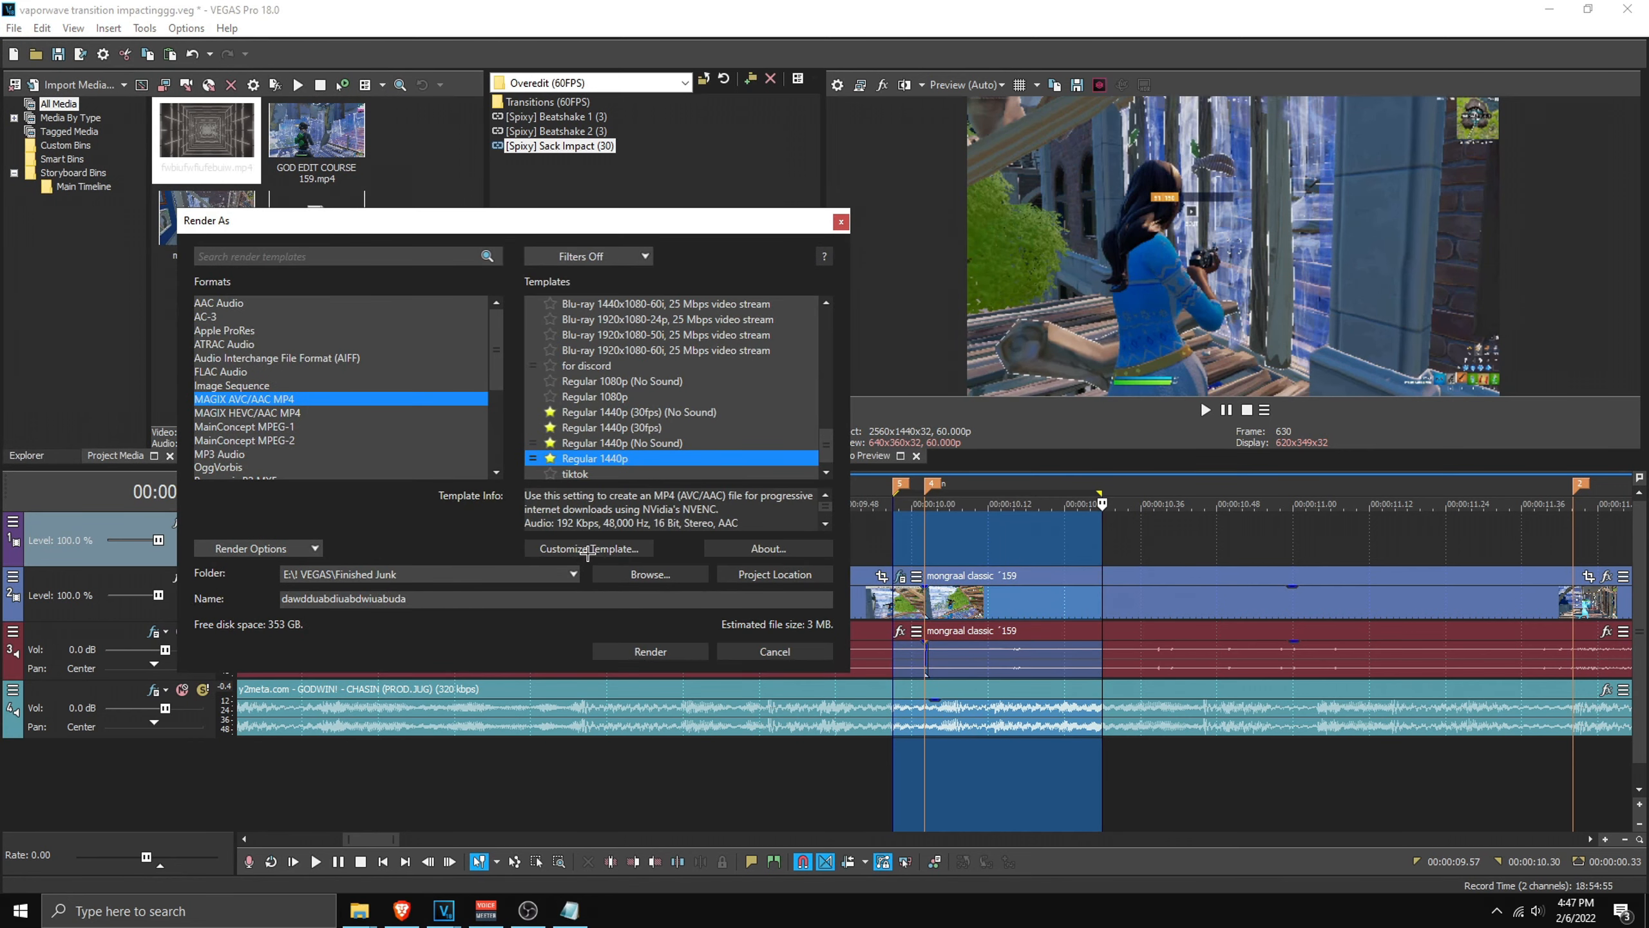
pyautogui.click(588, 549)
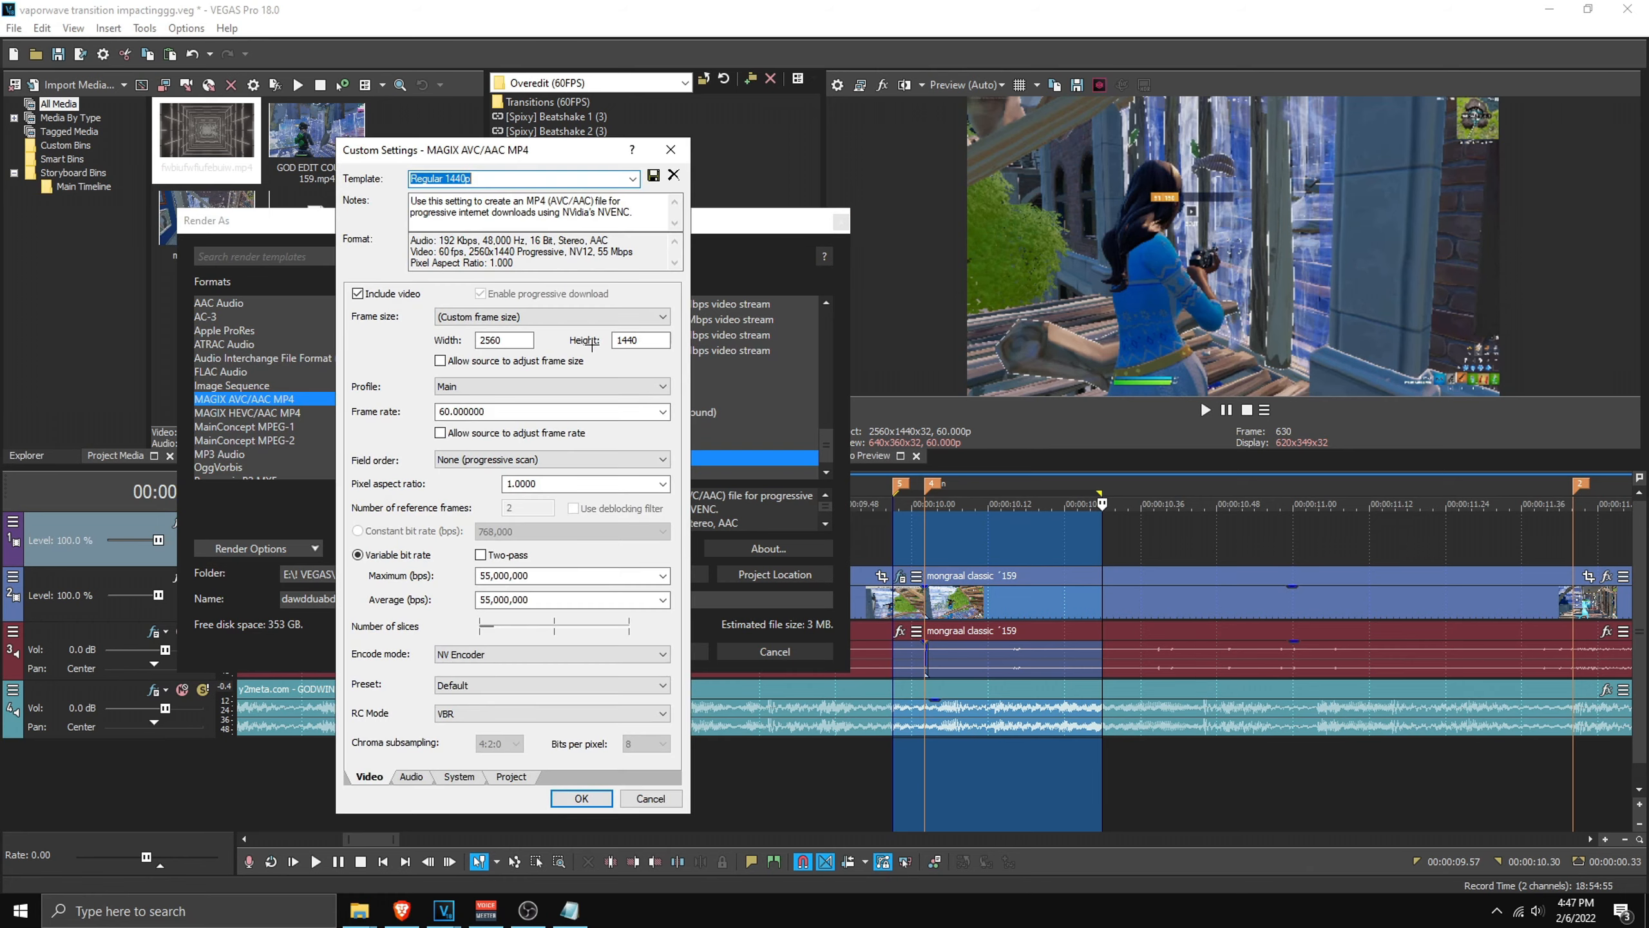
pyautogui.click(581, 798)
pyautogui.click(669, 655)
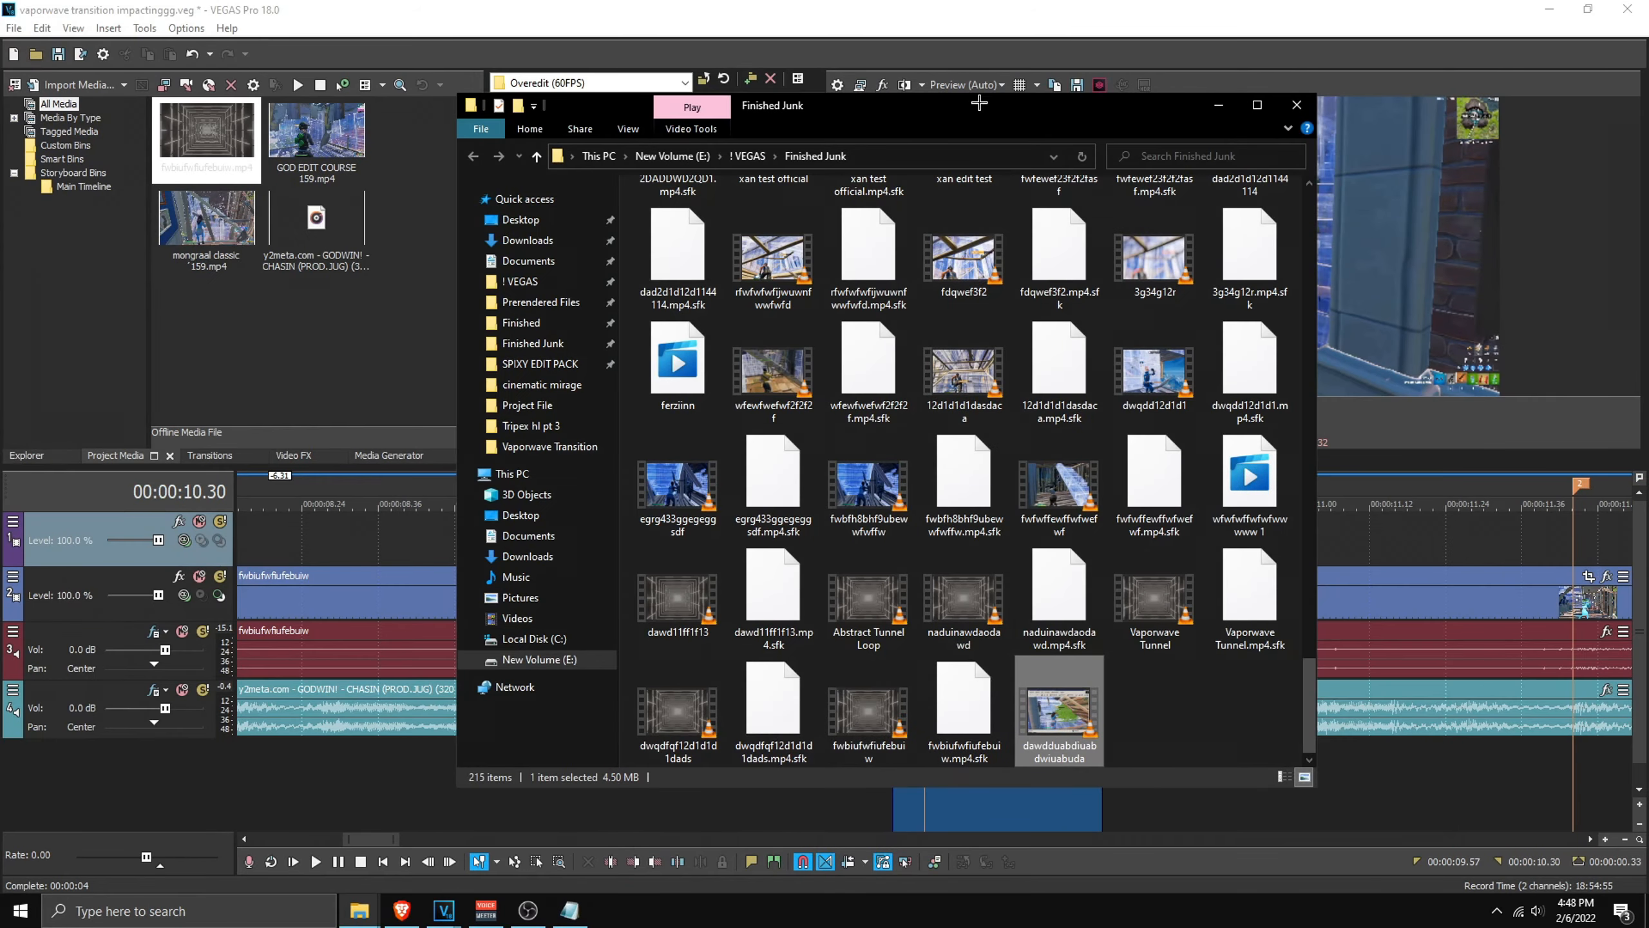
# Step: Place the rendered dawdduabdiuabdwiuabuda file on the empty top track at the new marker, without its audio track, and select a range around the cut
pyautogui.moveTo(982, 107); pyautogui.dragTo(564, 138)
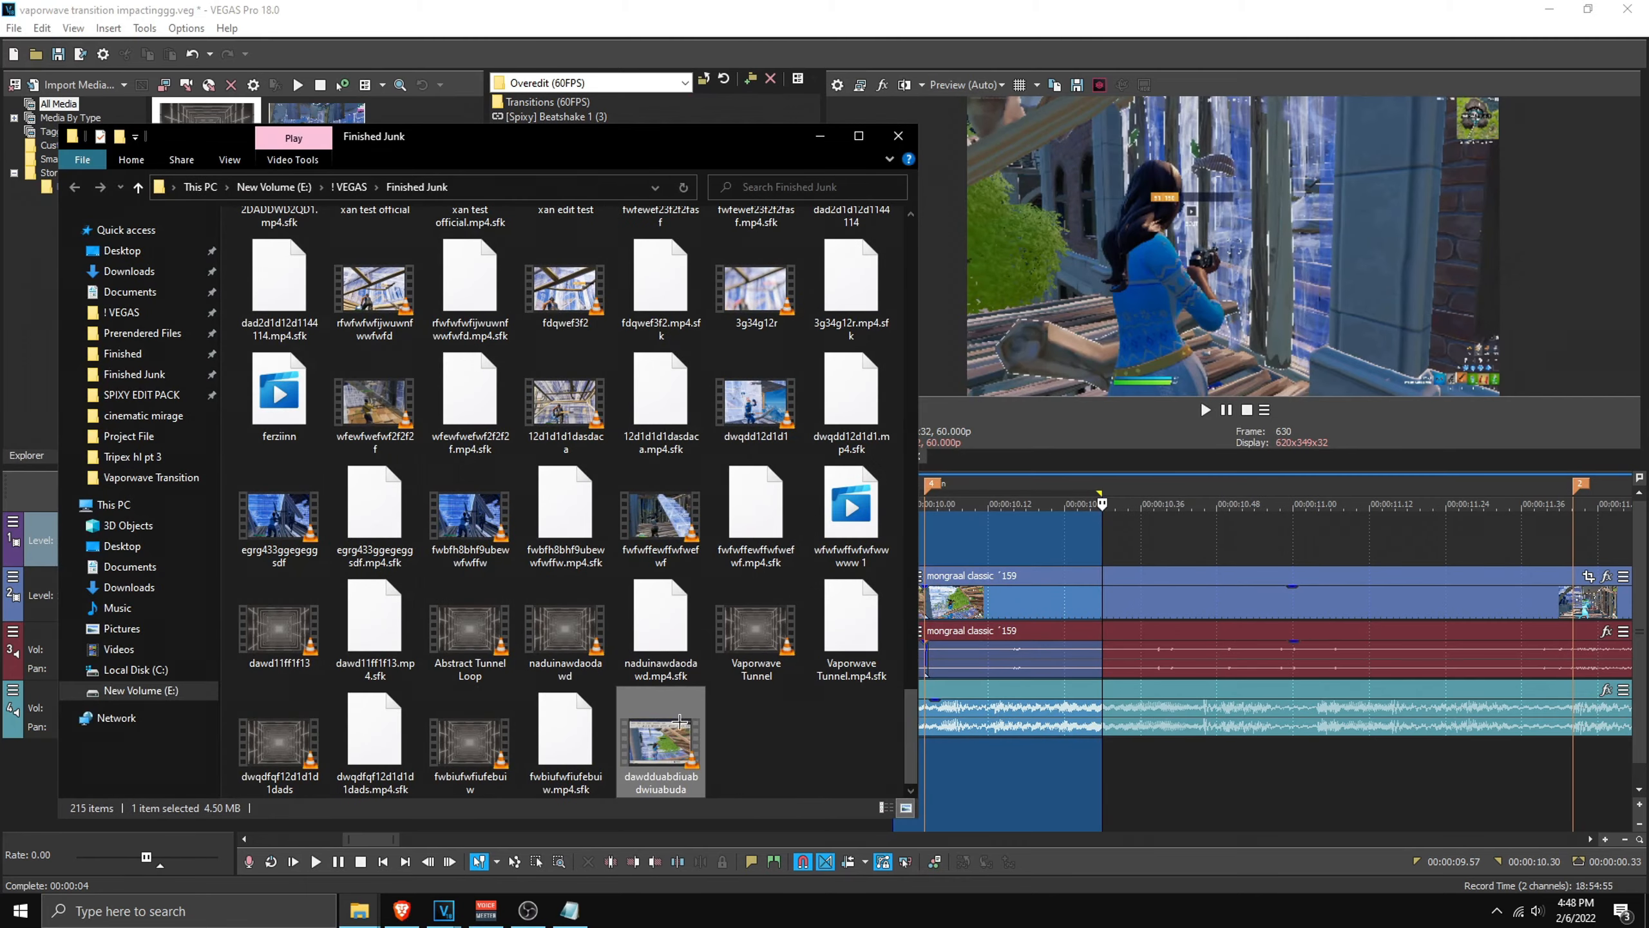
pyautogui.moveTo(677, 721); pyautogui.dragTo(946, 551)
pyautogui.rightClick(63, 574)
pyautogui.click(107, 265)
pyautogui.moveTo(835, 546); pyautogui.dragTo(1006, 545)
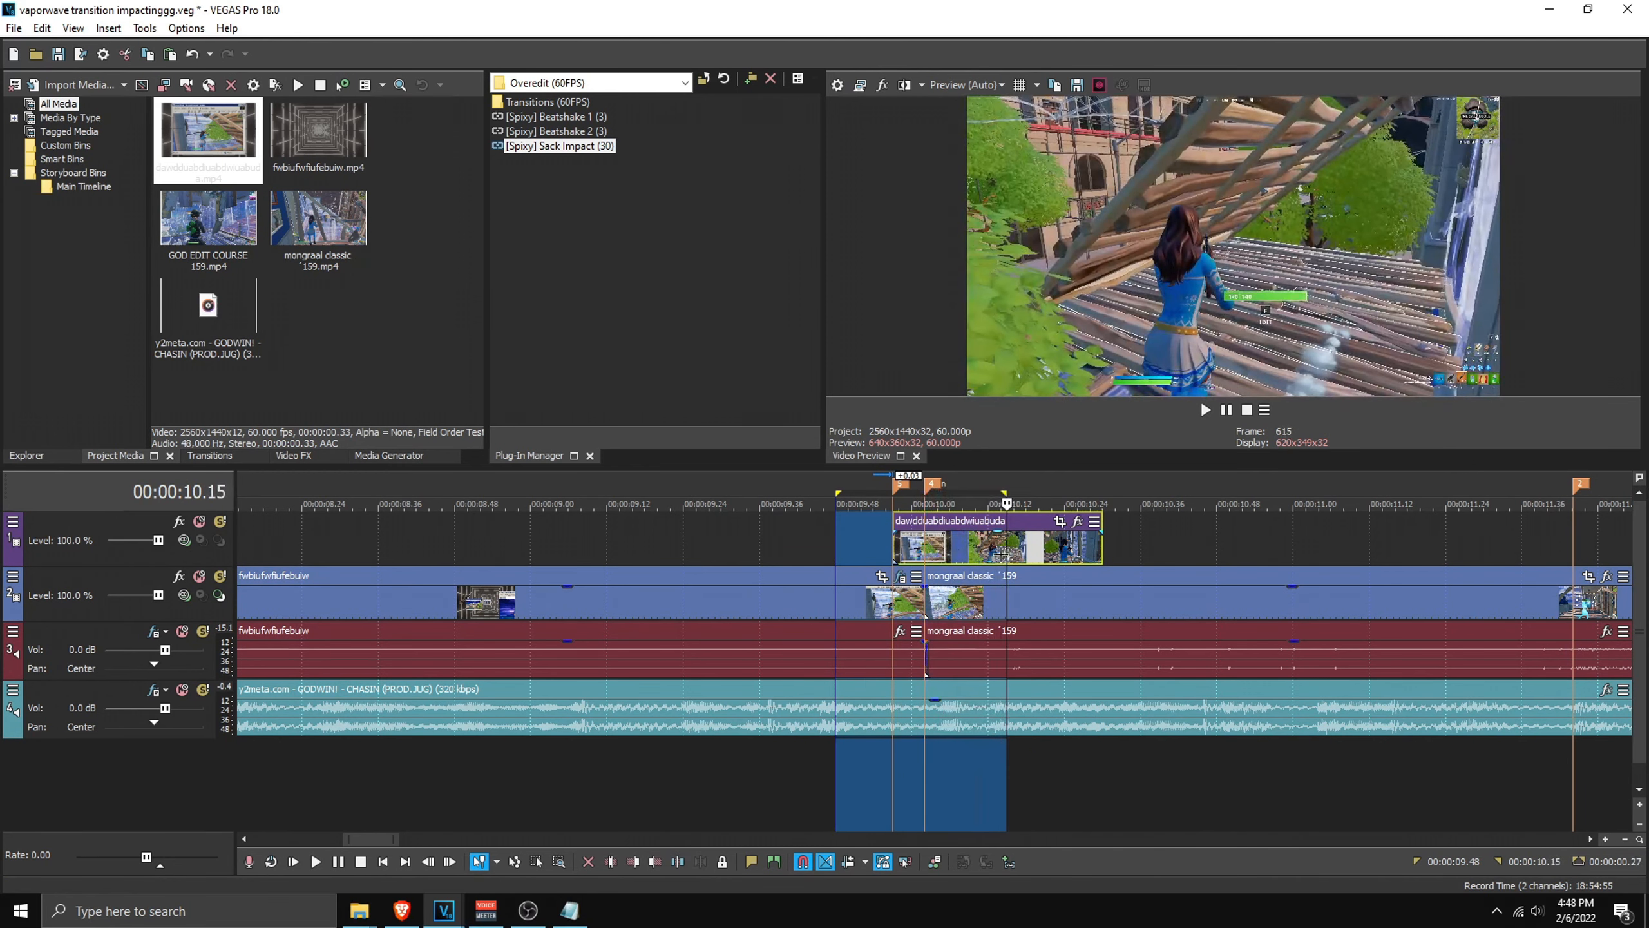
# Step: Split the dawdduabdiuabdwiuabuda clip at 00:00:09.59, three frames before the cut between the two clips below
pyautogui.click(927, 549)
pyautogui.click(613, 317)
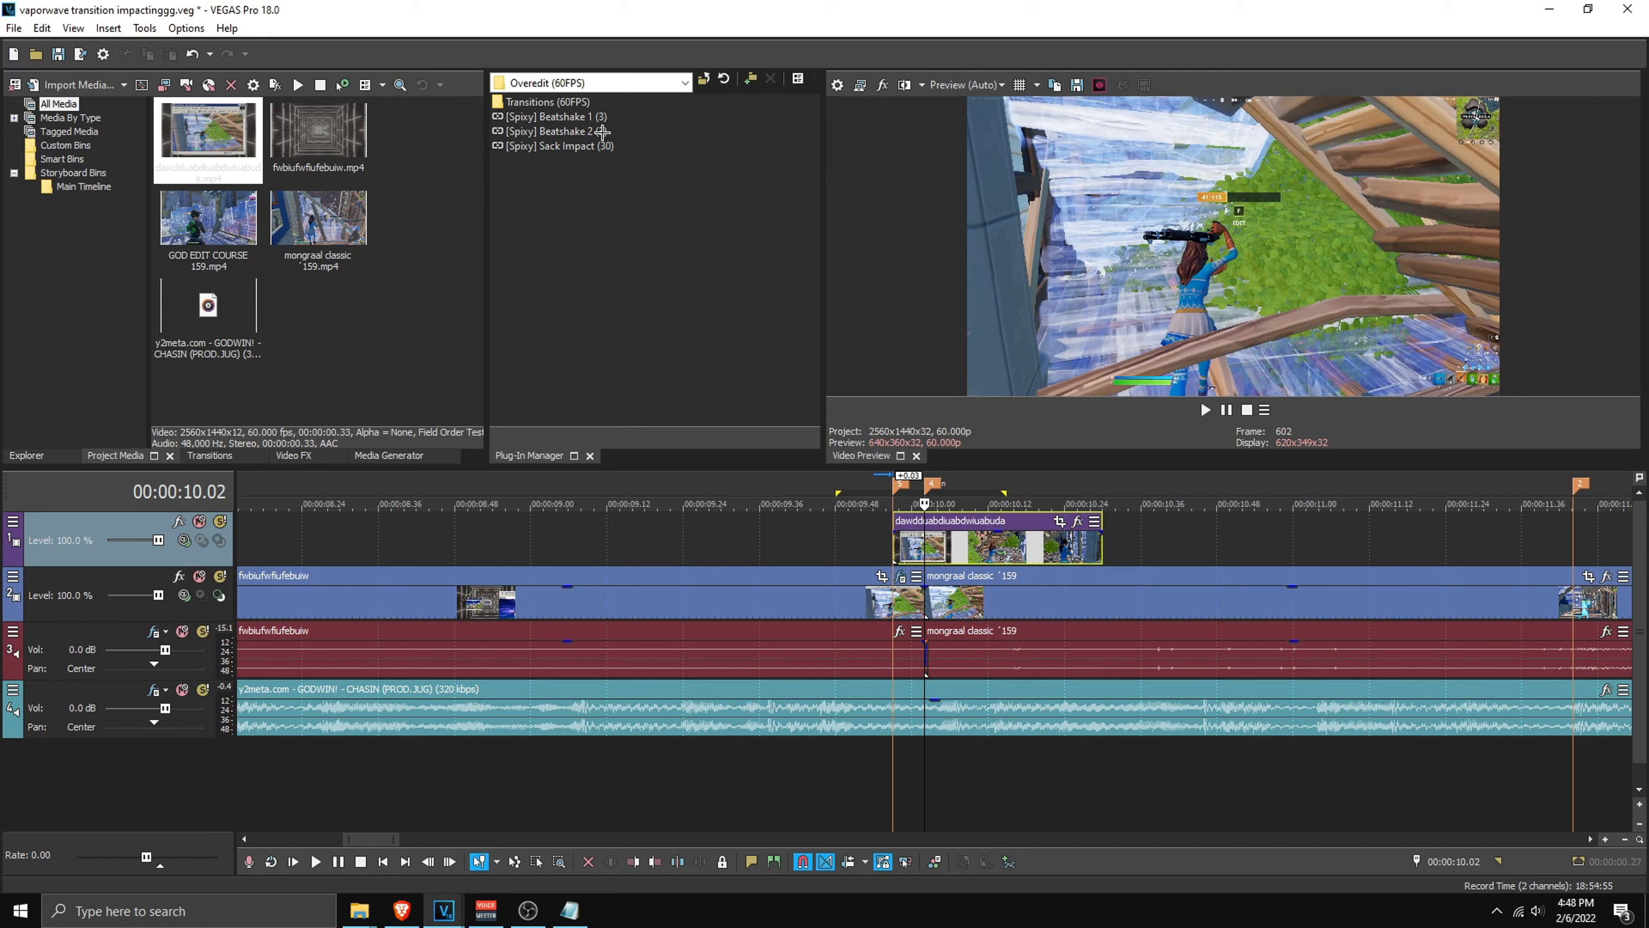
pyautogui.click(923, 539)
pyautogui.scroll(5, 925, 546)
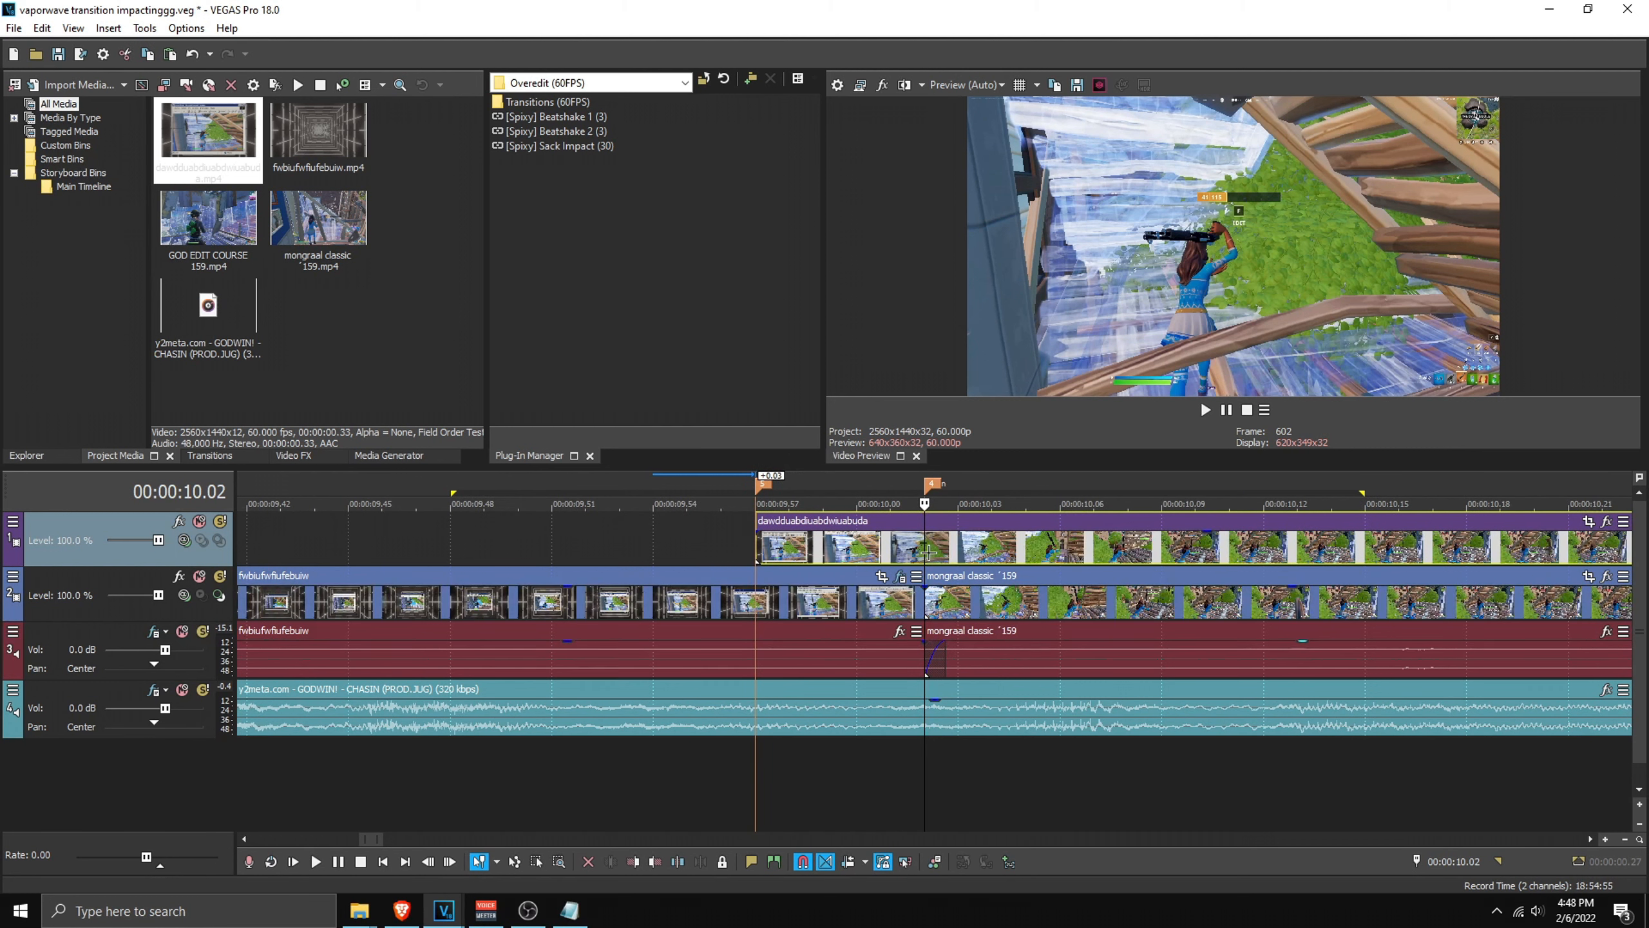
pyautogui.scroll(-2, 922, 623)
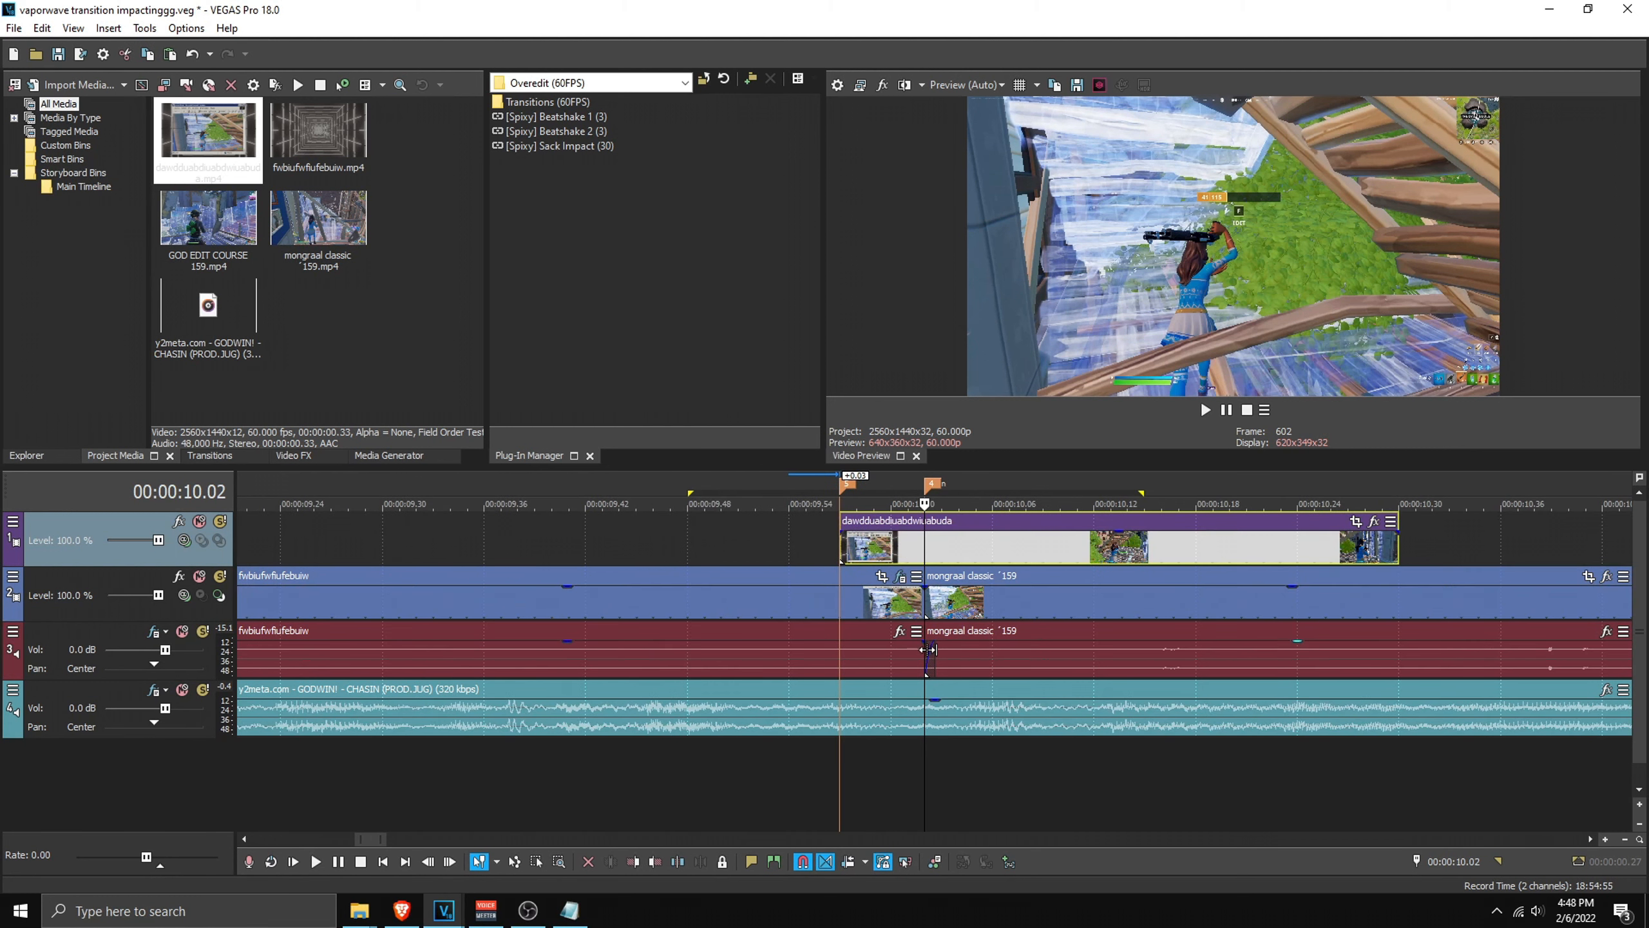
pyautogui.click(1459, 862)
pyautogui.write('-3')
pyautogui.press('Return')
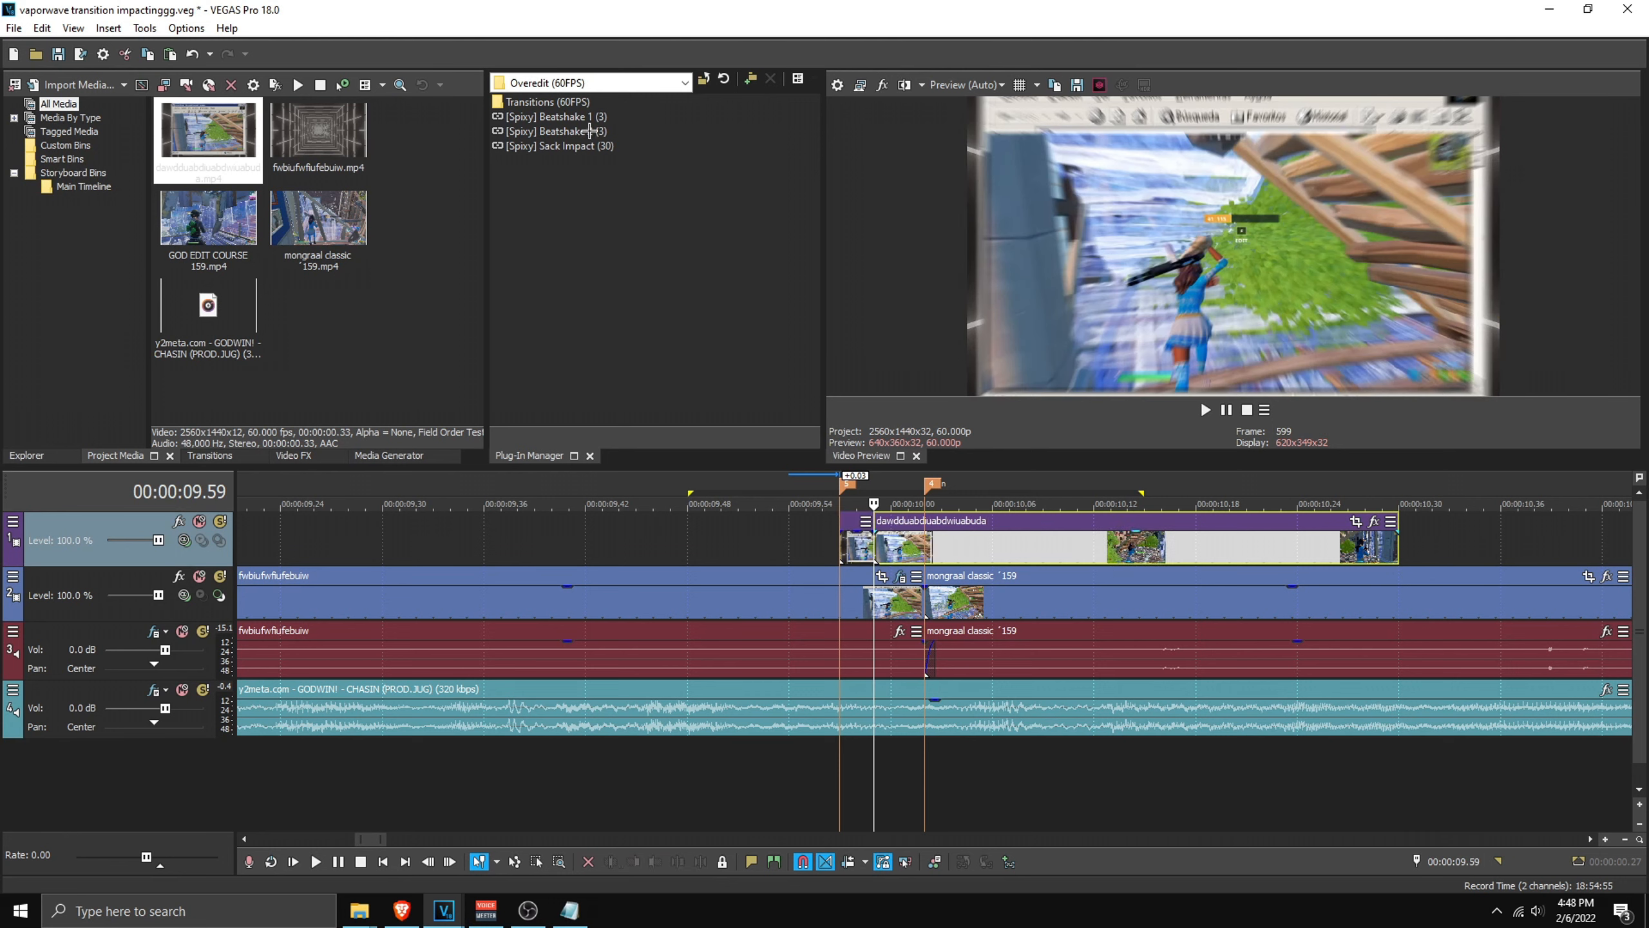
# Step: Apply the [Spixy] Beatshake 2 (3) preset to the second part of the dawdduabdiuabdwiuabuda clip and play back the result
pyautogui.moveTo(590, 132); pyautogui.dragTo(942, 380)
pyautogui.moveTo(933, 541); pyautogui.dragTo(935, 546)
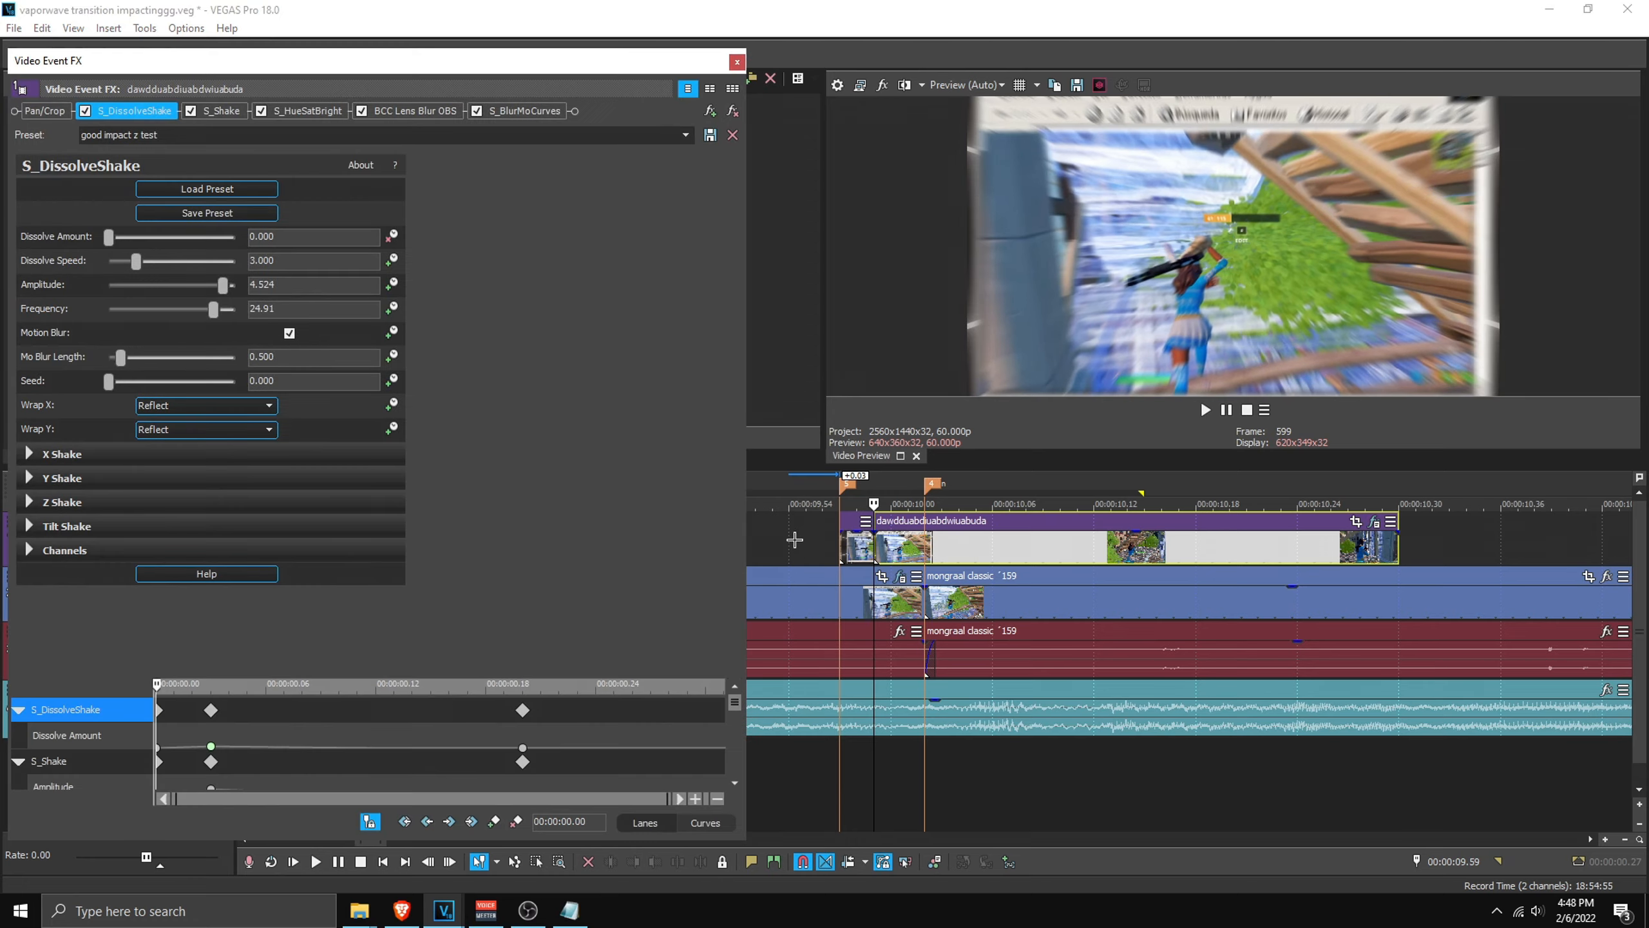
pyautogui.moveTo(773, 544); pyautogui.dragTo(1321, 549)
pyautogui.click(1205, 409)
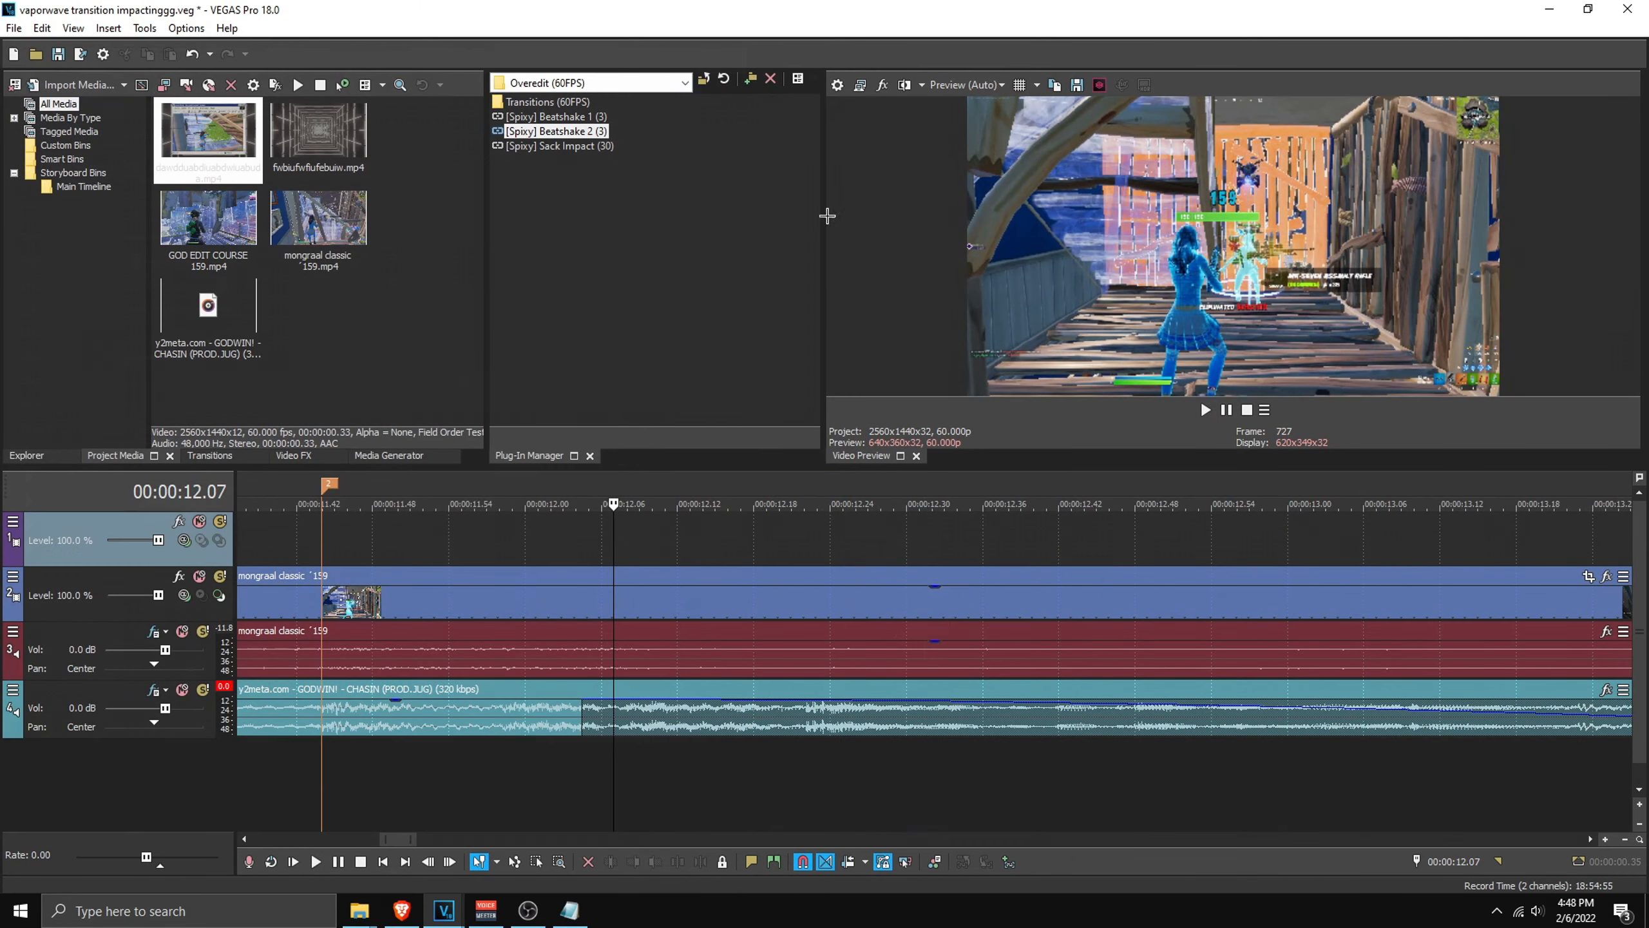
# Step: Split the mongraal classic `159 clip at 00:00:11.14, 30 frames before marker 2, and apply [Spixy] Sack Impact (30) to the second part
pyautogui.scroll(-5, 842, 617)
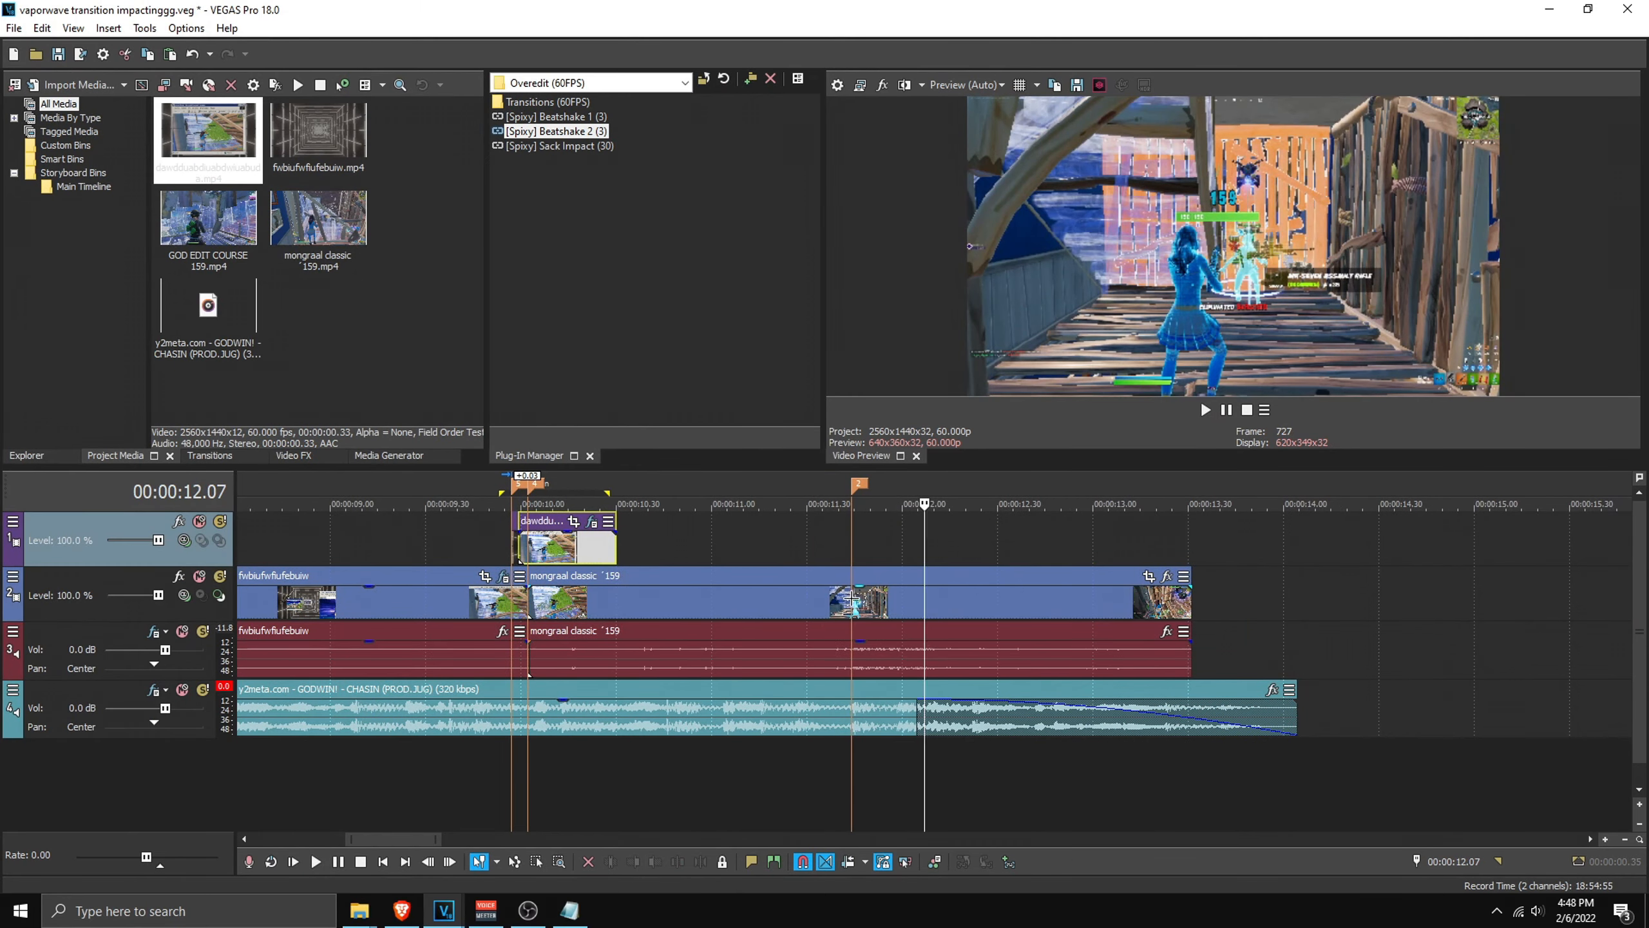
pyautogui.click(852, 601)
pyautogui.click(1447, 861)
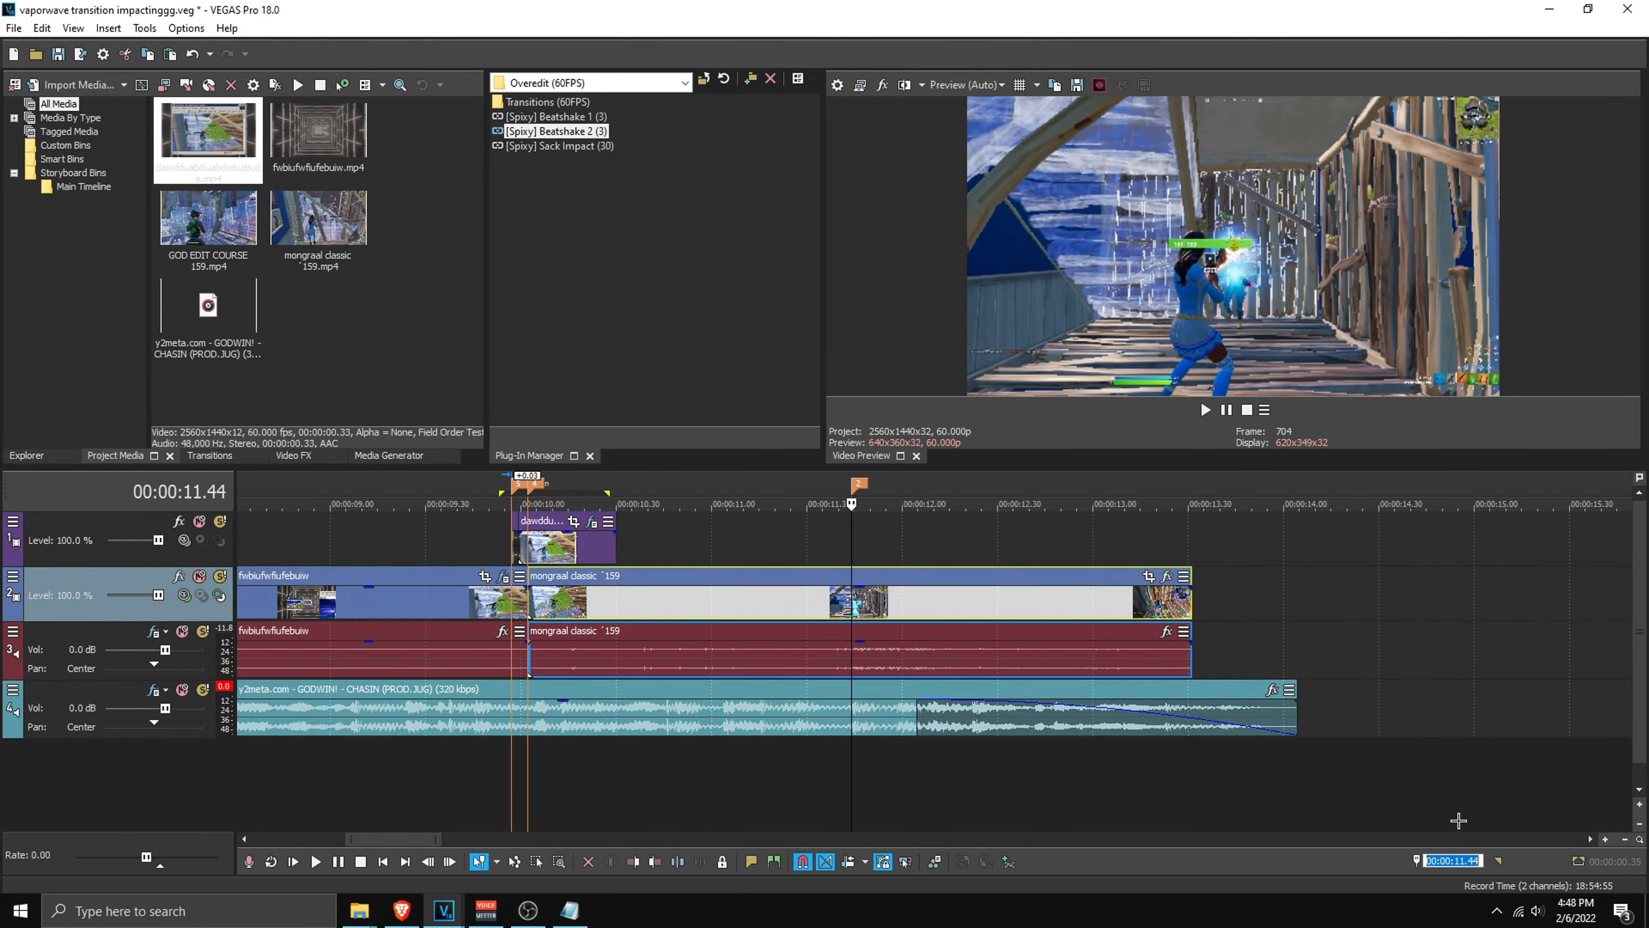
pyautogui.press('Return')
pyautogui.press('s')
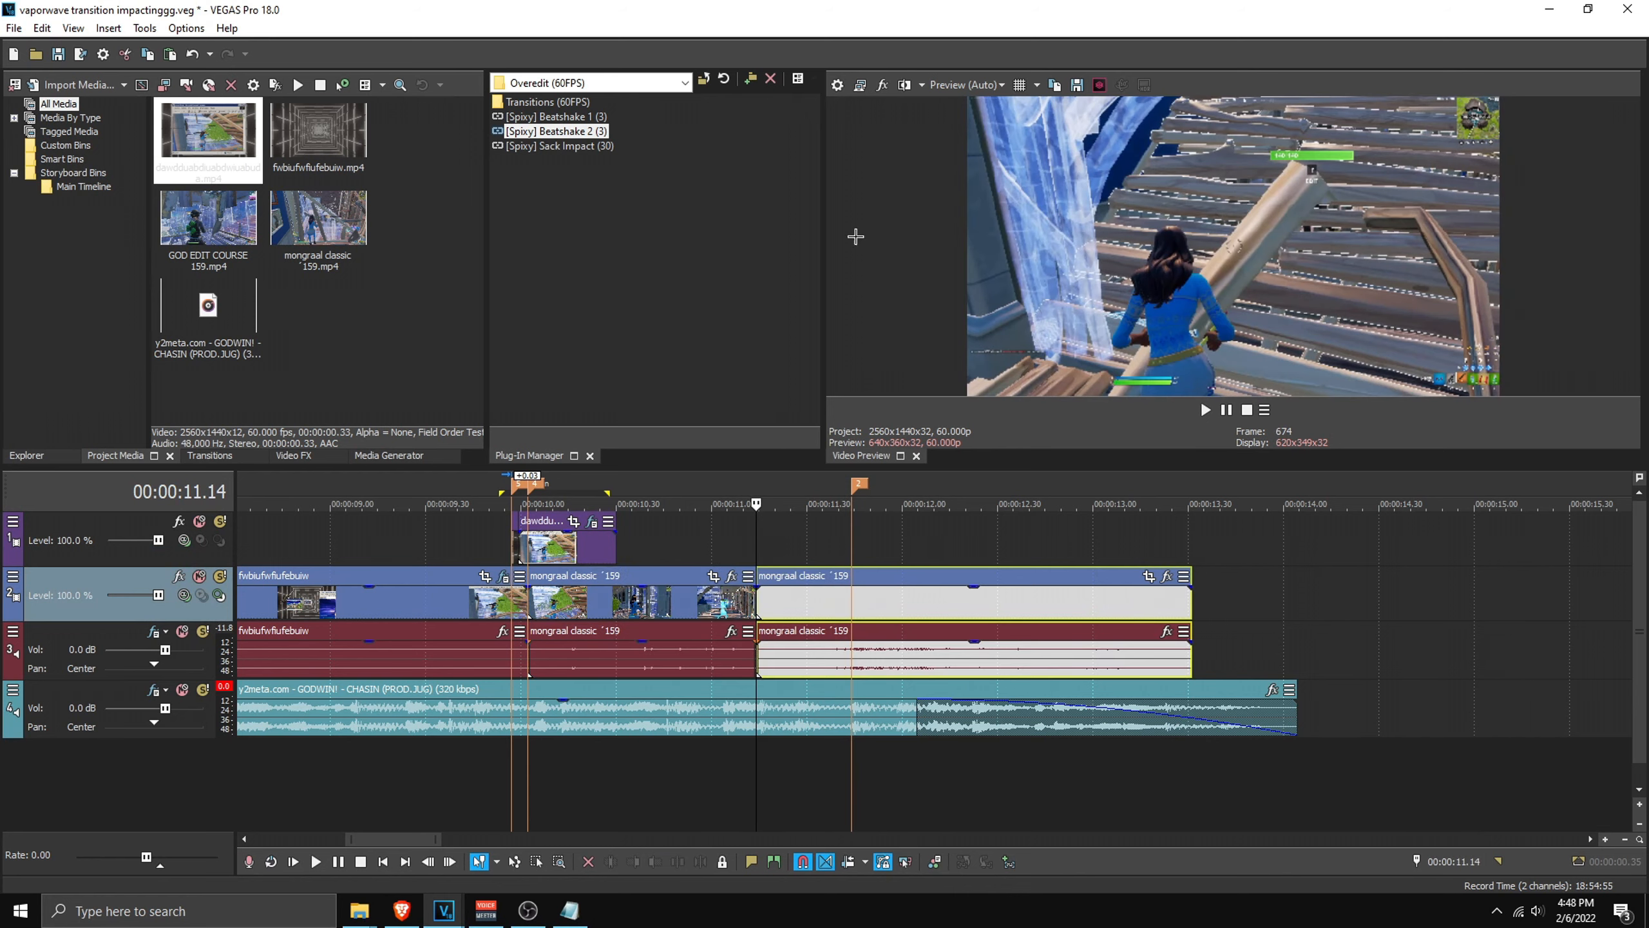
pyautogui.moveTo(560, 146); pyautogui.dragTo(826, 605)
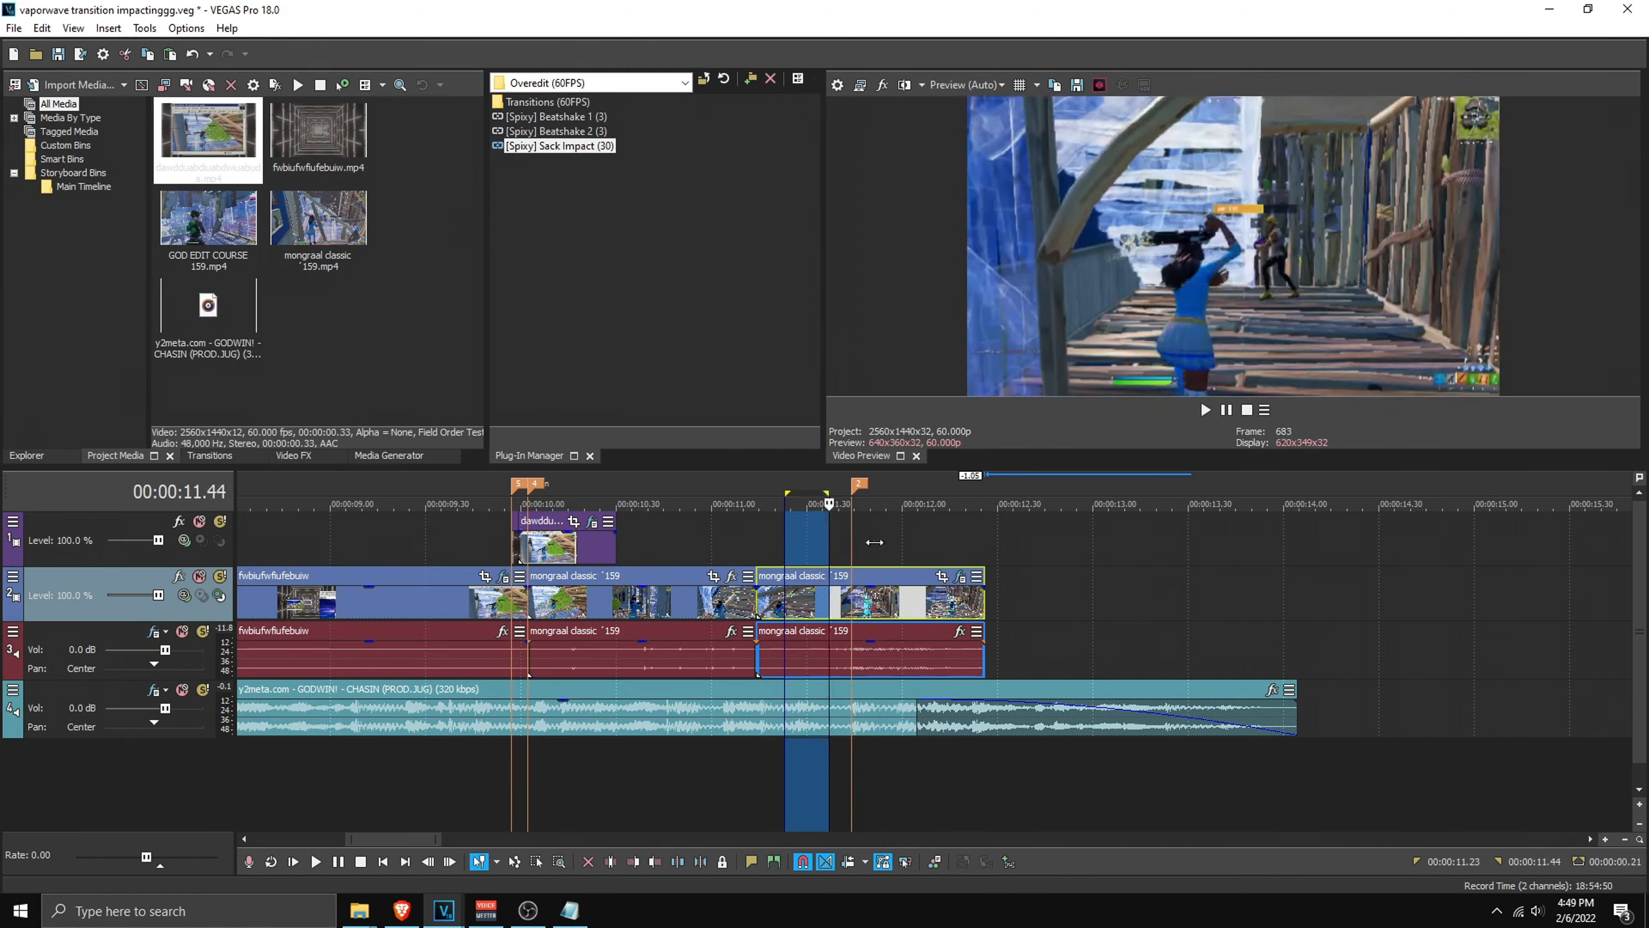
pyautogui.moveTo(340, 536); pyautogui.dragTo(820, 564)
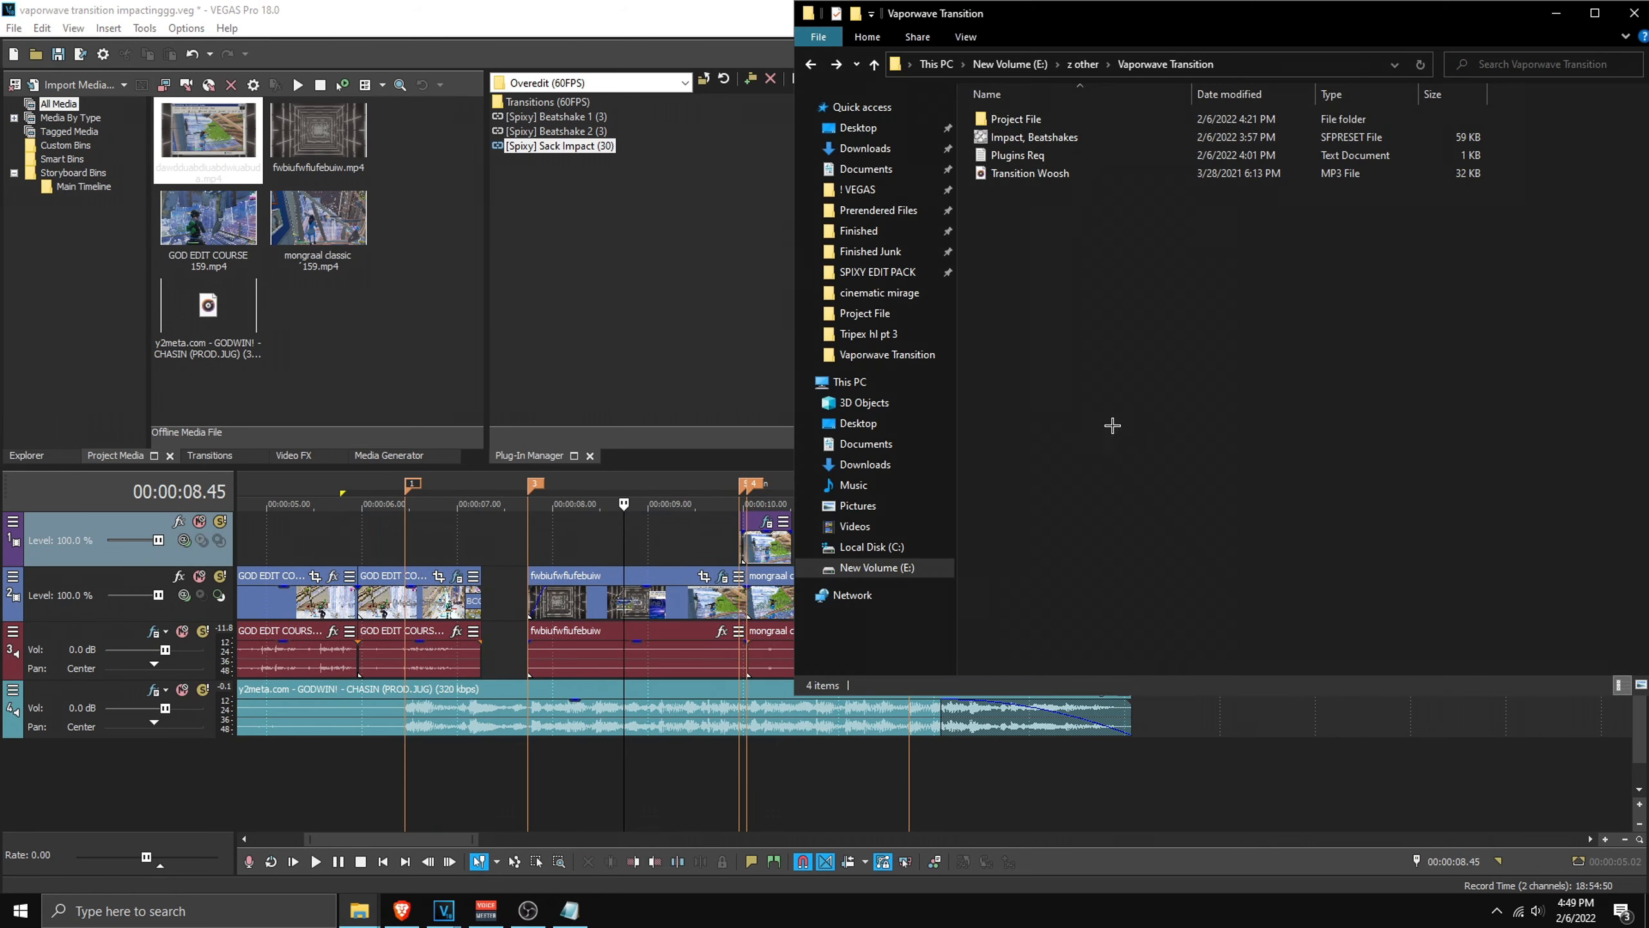
# Step: Add Transition Woosh from the Vaporwave Transition folder on a new audio track near the fwbiufwfiufebuiw clip's start and select a range around it
pyautogui.moveTo(1029, 185); pyautogui.dragTo(570, 775)
pyautogui.moveTo(500, 523); pyautogui.dragTo(652, 520)
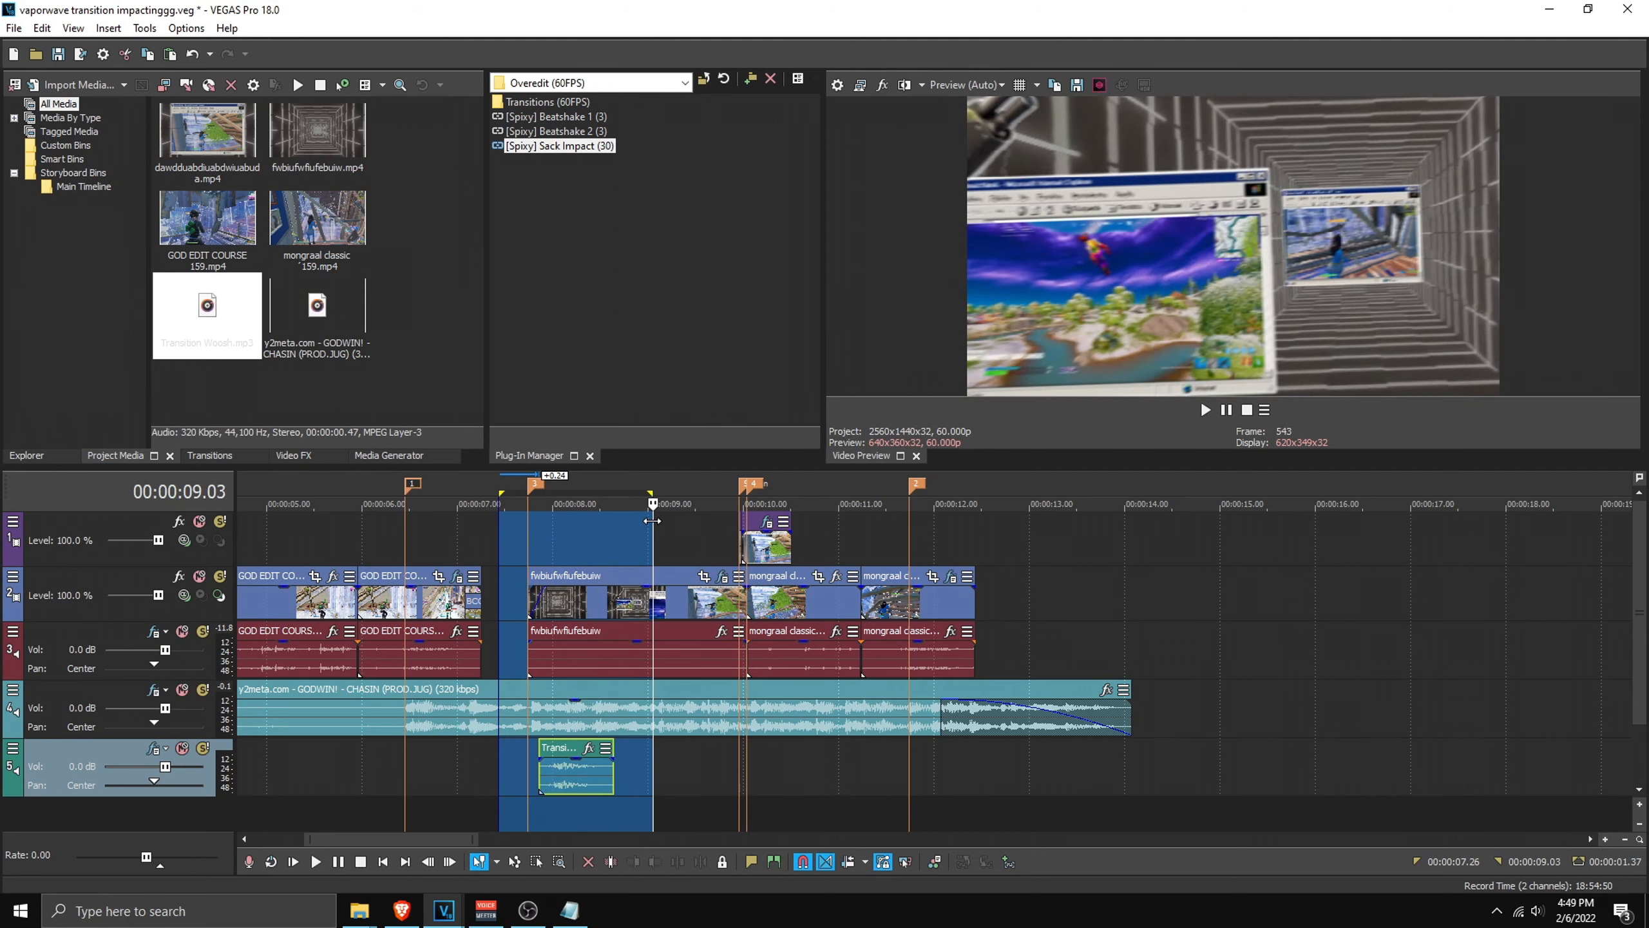